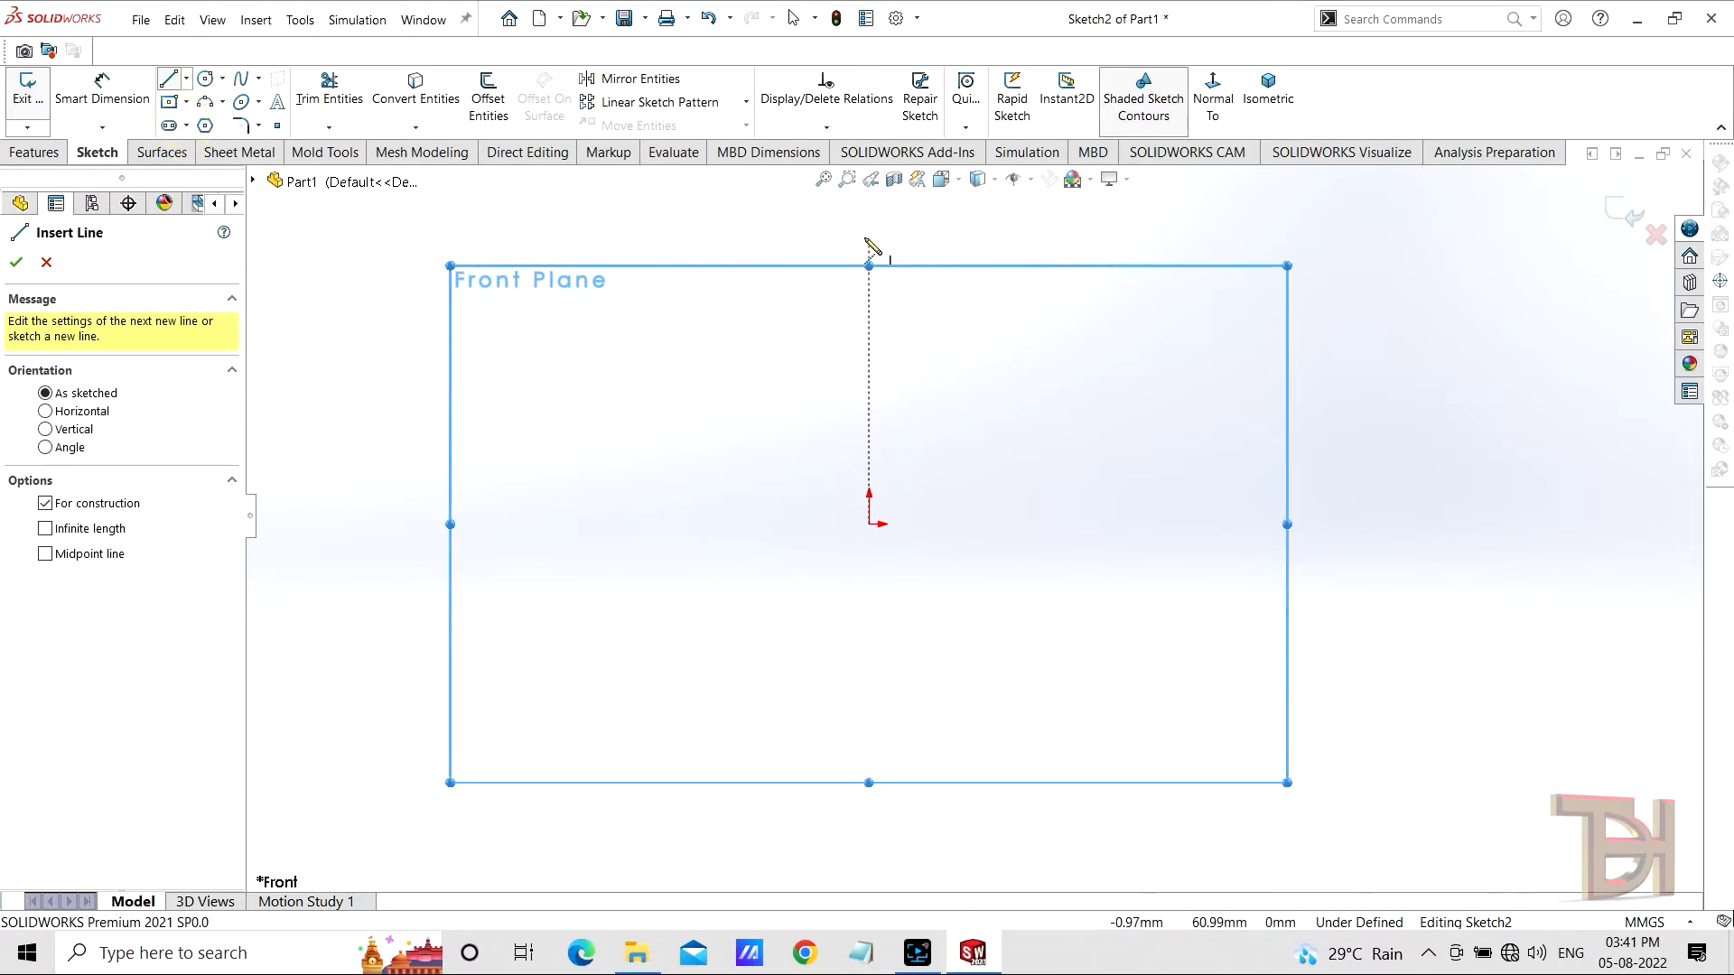
Step: Sketch a vertical construction line about 61 mm long ending at the origin and a horizontal one about 49 mm long from it
{"action": "left_click", "coordinate": [868, 235]}
{"action": "left_click", "coordinate": [868, 523]}
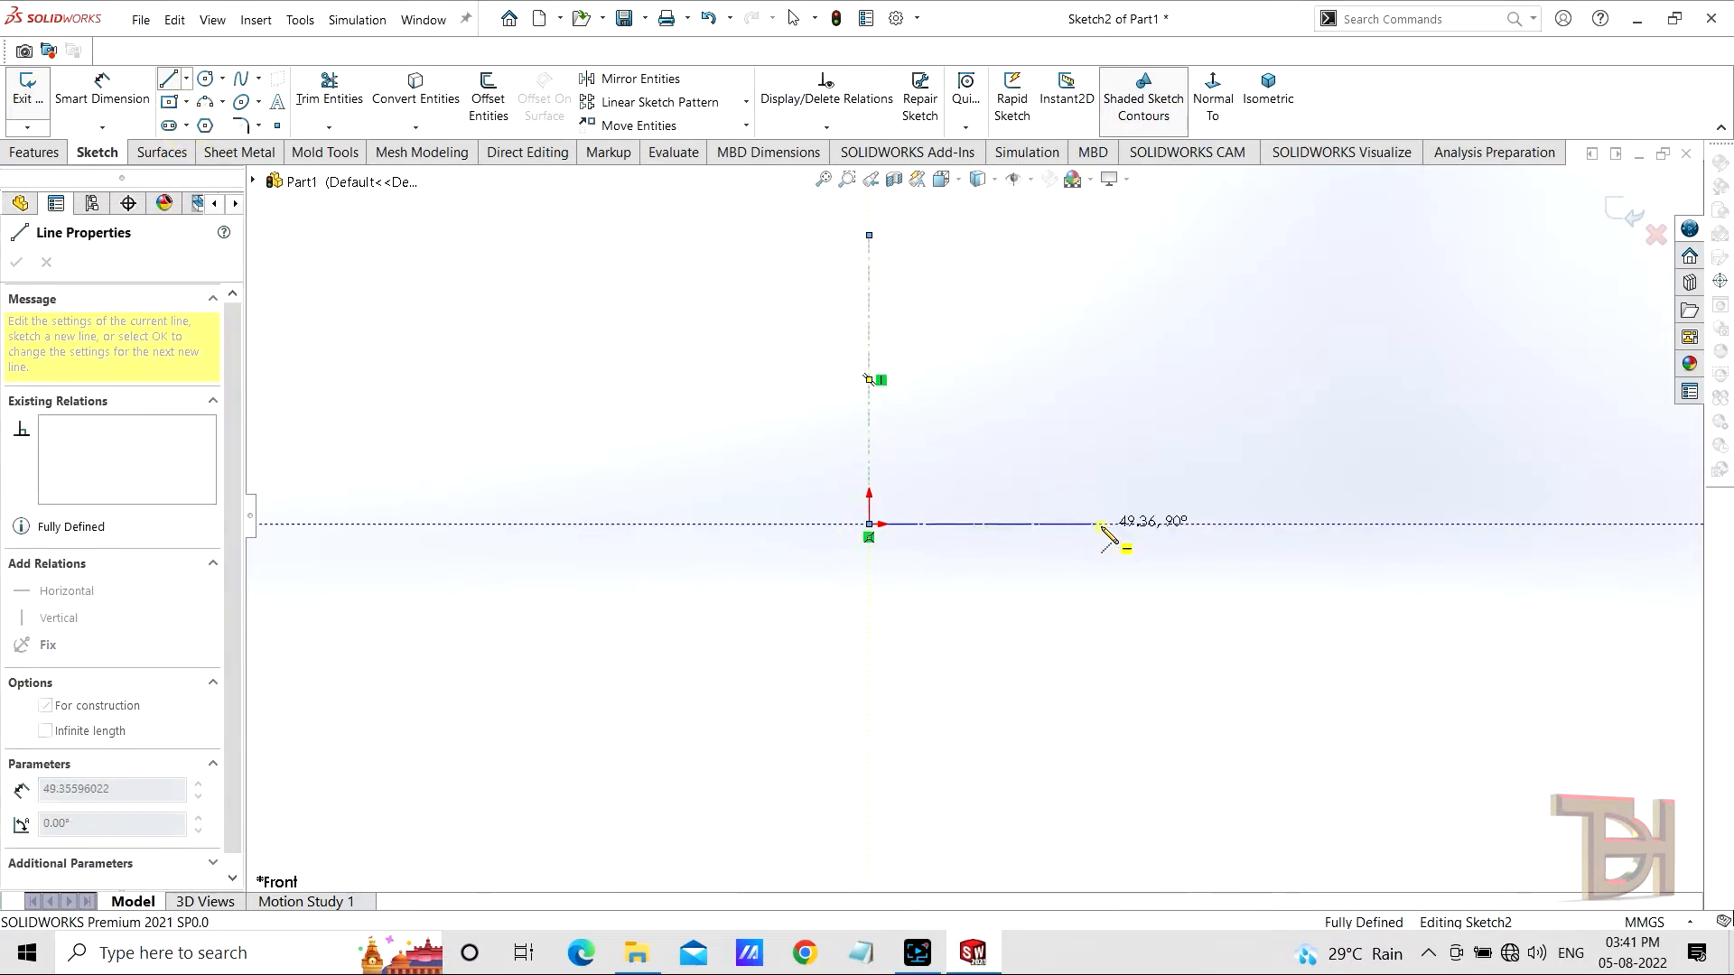
{"action": "left_click", "coordinate": [1101, 523]}
{"action": "right_click", "coordinate": [1104, 526]}
{"action": "left_click", "coordinate": [1174, 547]}
{"action": "scroll", "coordinate": [984, 307], "scroll_direction": "down", "scroll_amount": 1}
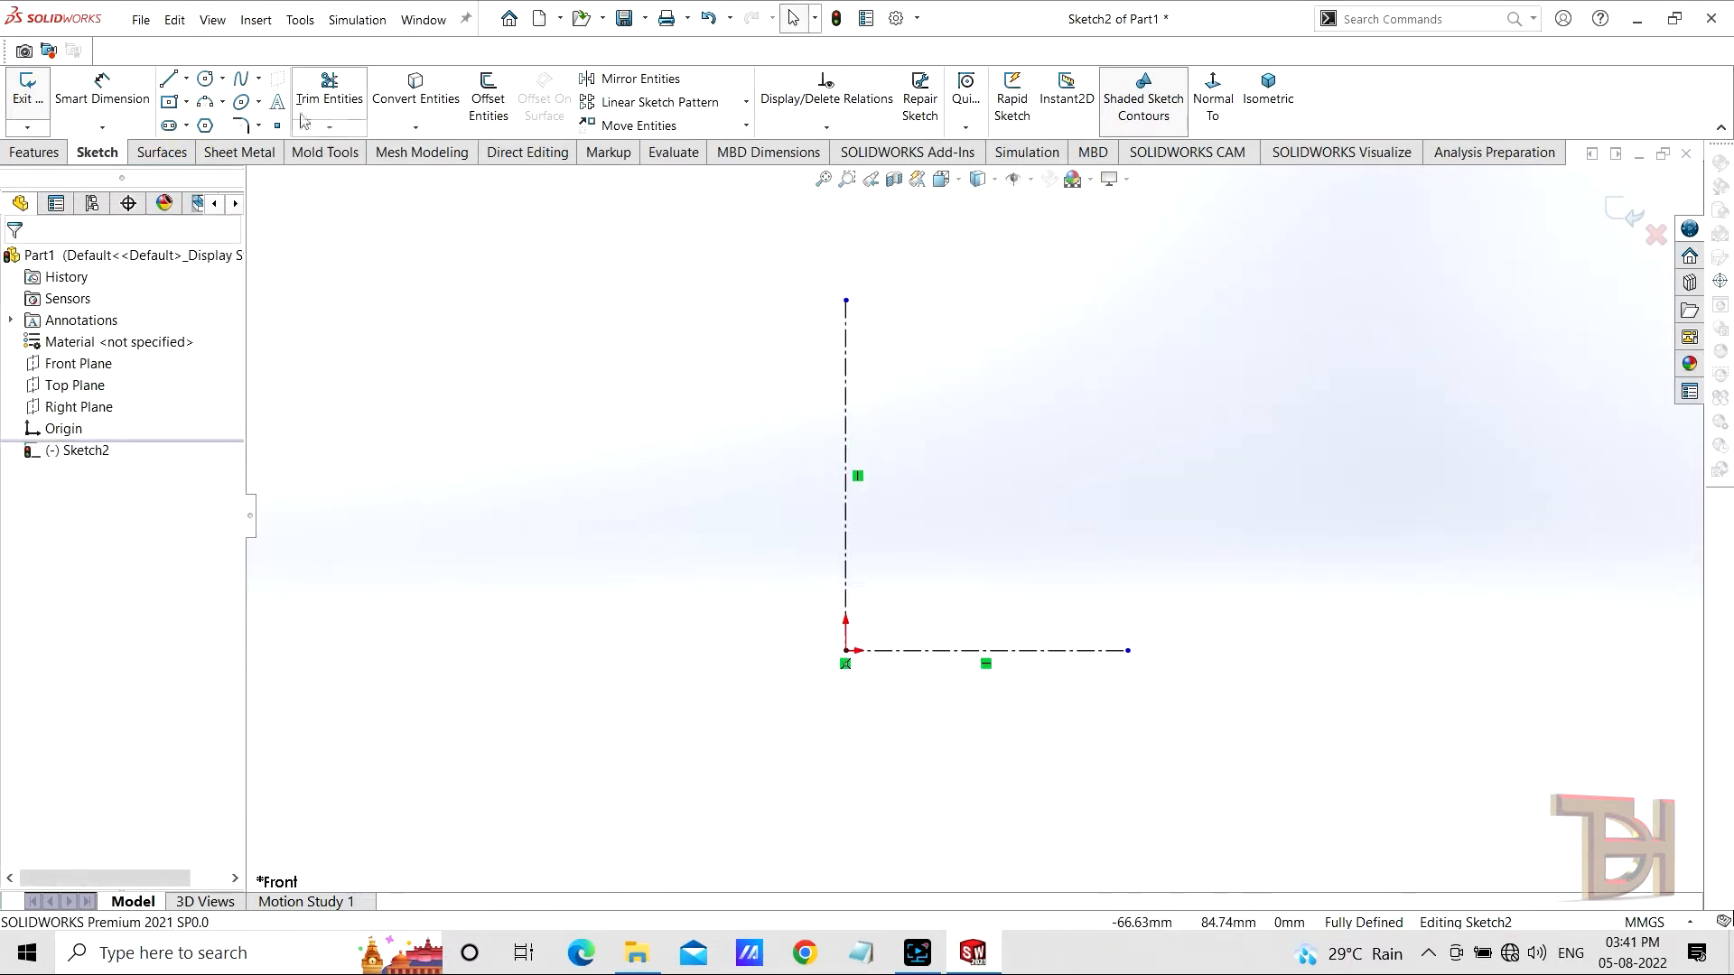
Step: Sketch connected lines from the vertical centreline: about 31 mm horizontally, about 24 mm sloping down and outward, and back to the origin
{"action": "left_click", "coordinate": [169, 83]}
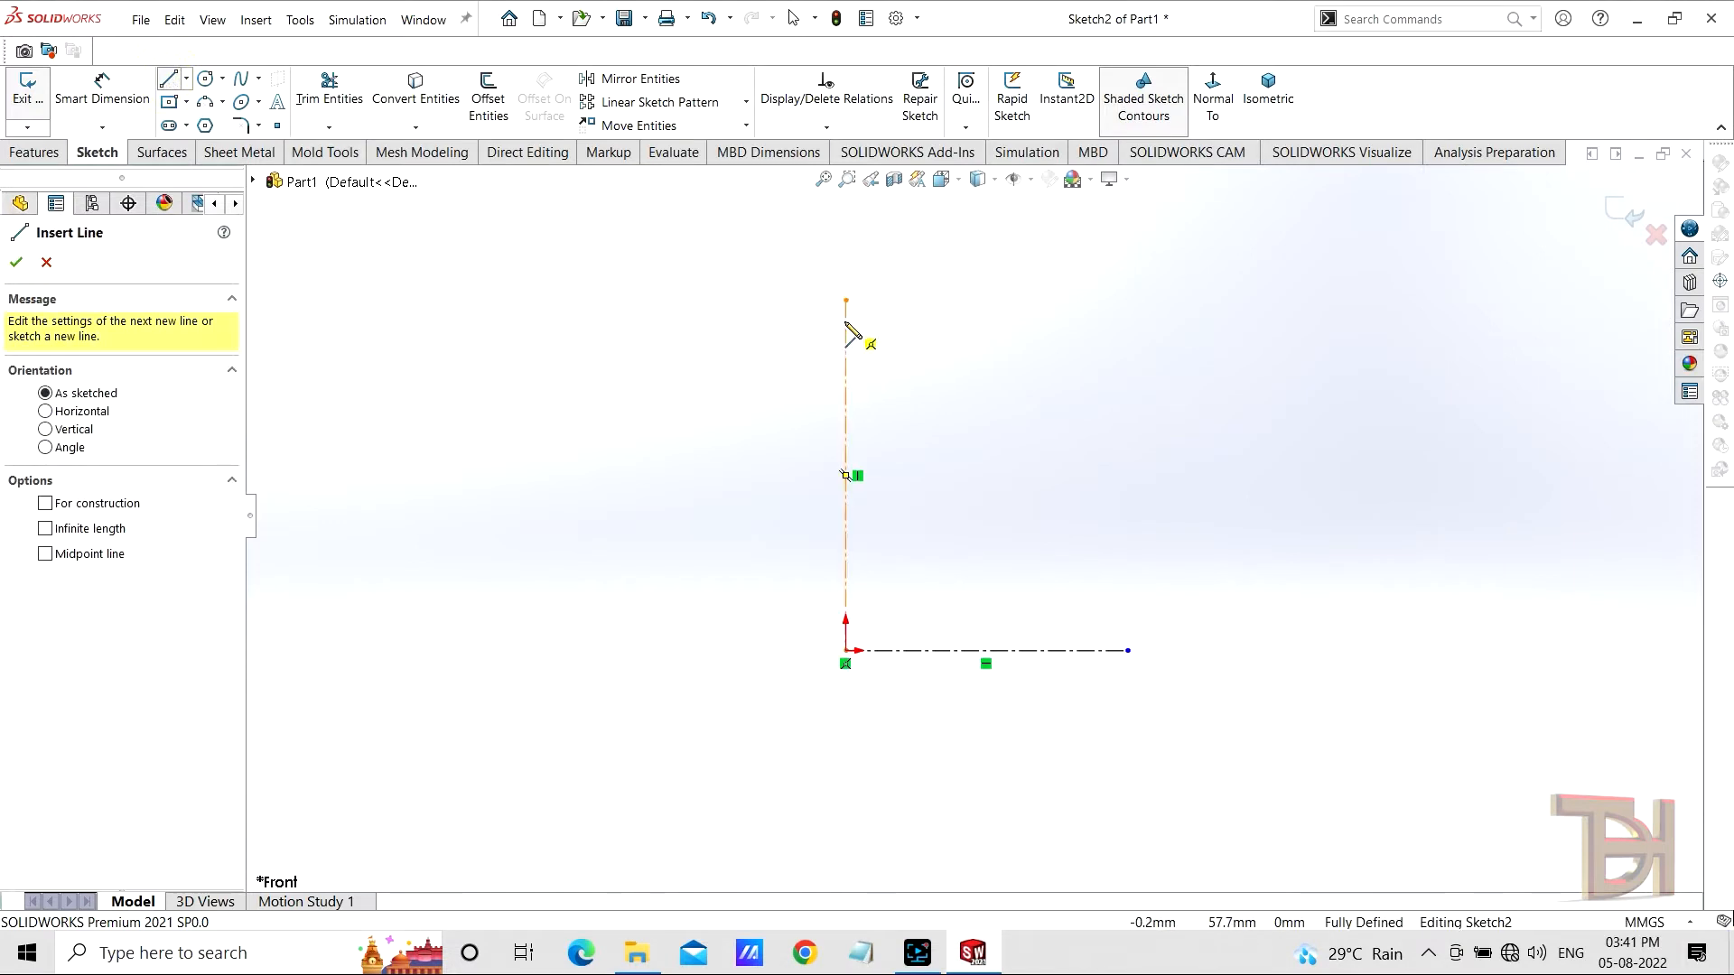
{"action": "left_click", "coordinate": [846, 321]}
{"action": "left_click", "coordinate": [1018, 321]}
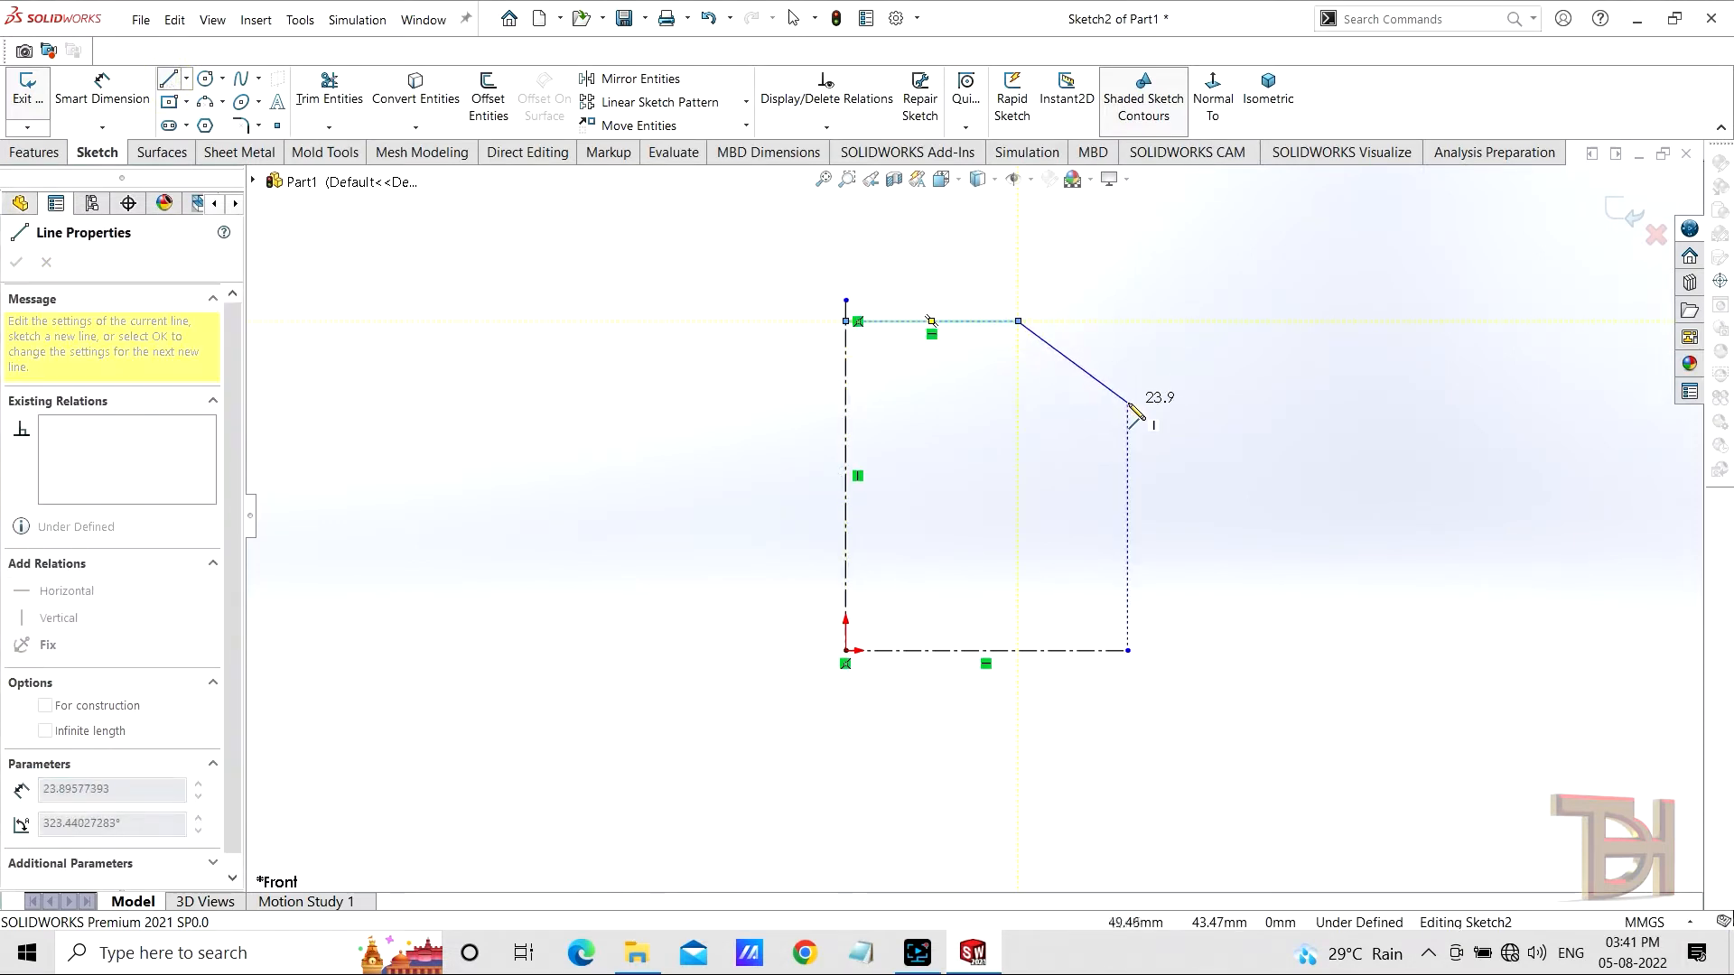
{"action": "left_click", "coordinate": [1127, 402]}
{"action": "left_click", "coordinate": [846, 650]}
{"action": "right_click", "coordinate": [1289, 437]}
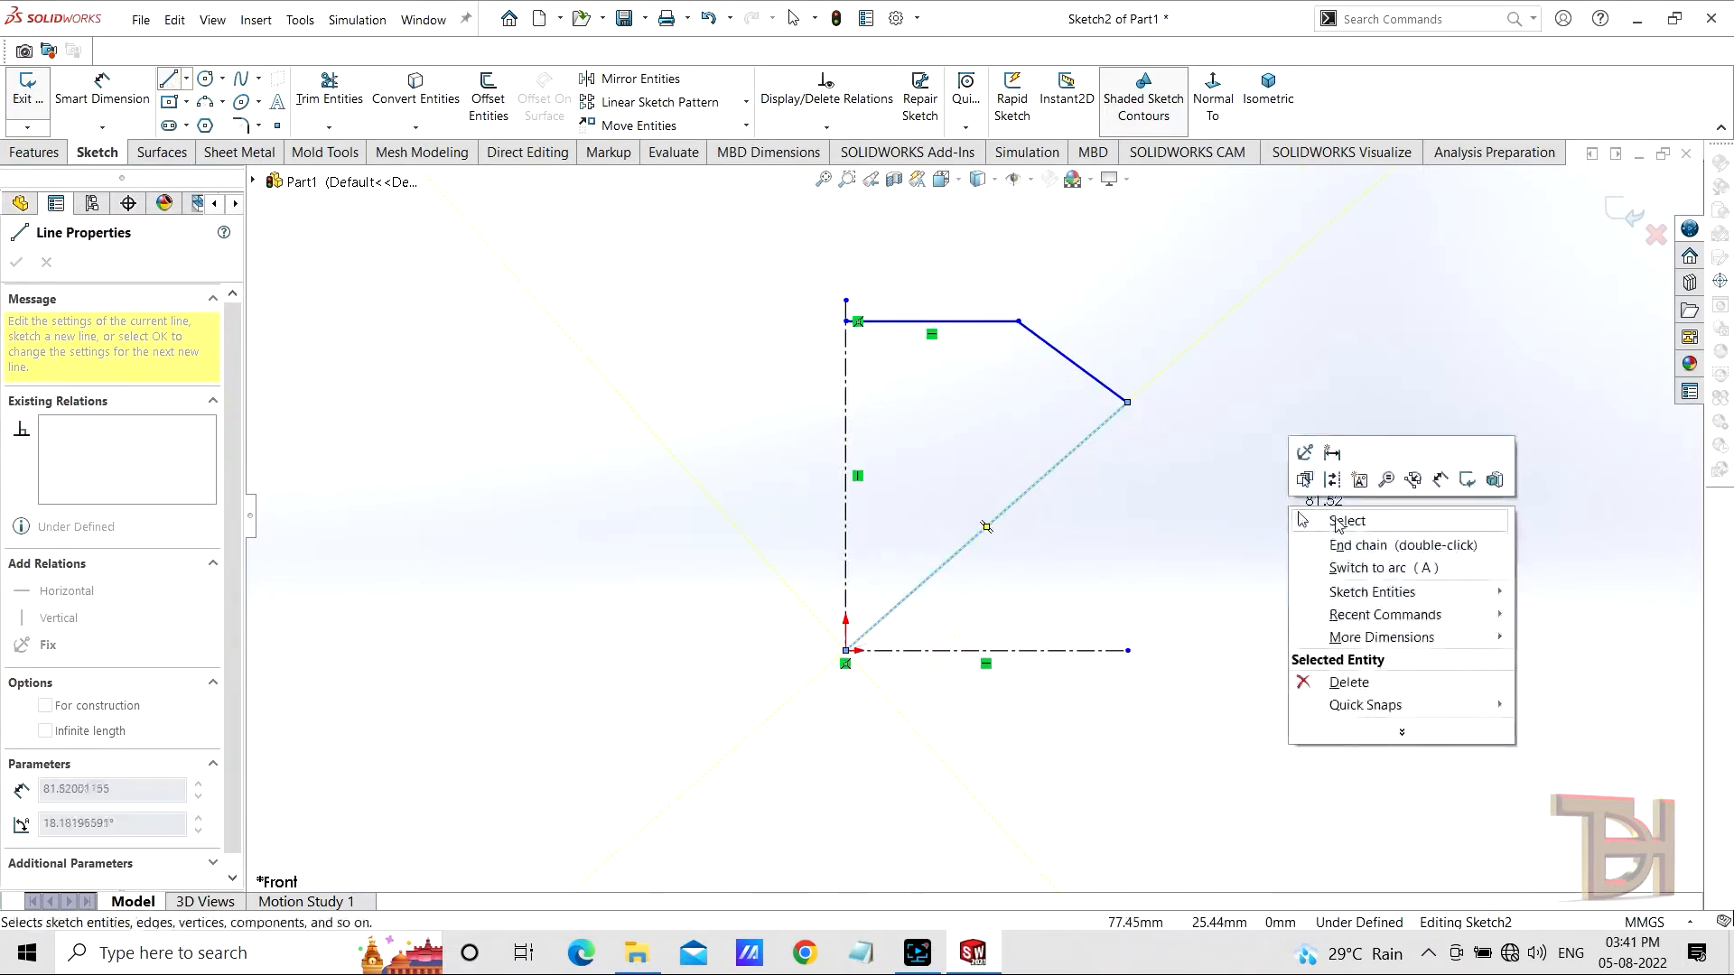
{"action": "left_click", "coordinate": [1347, 519]}
Step: Dimension the height from the origin to the profile's upper horizontal line as 60 mm
{"action": "key", "text": "d"}
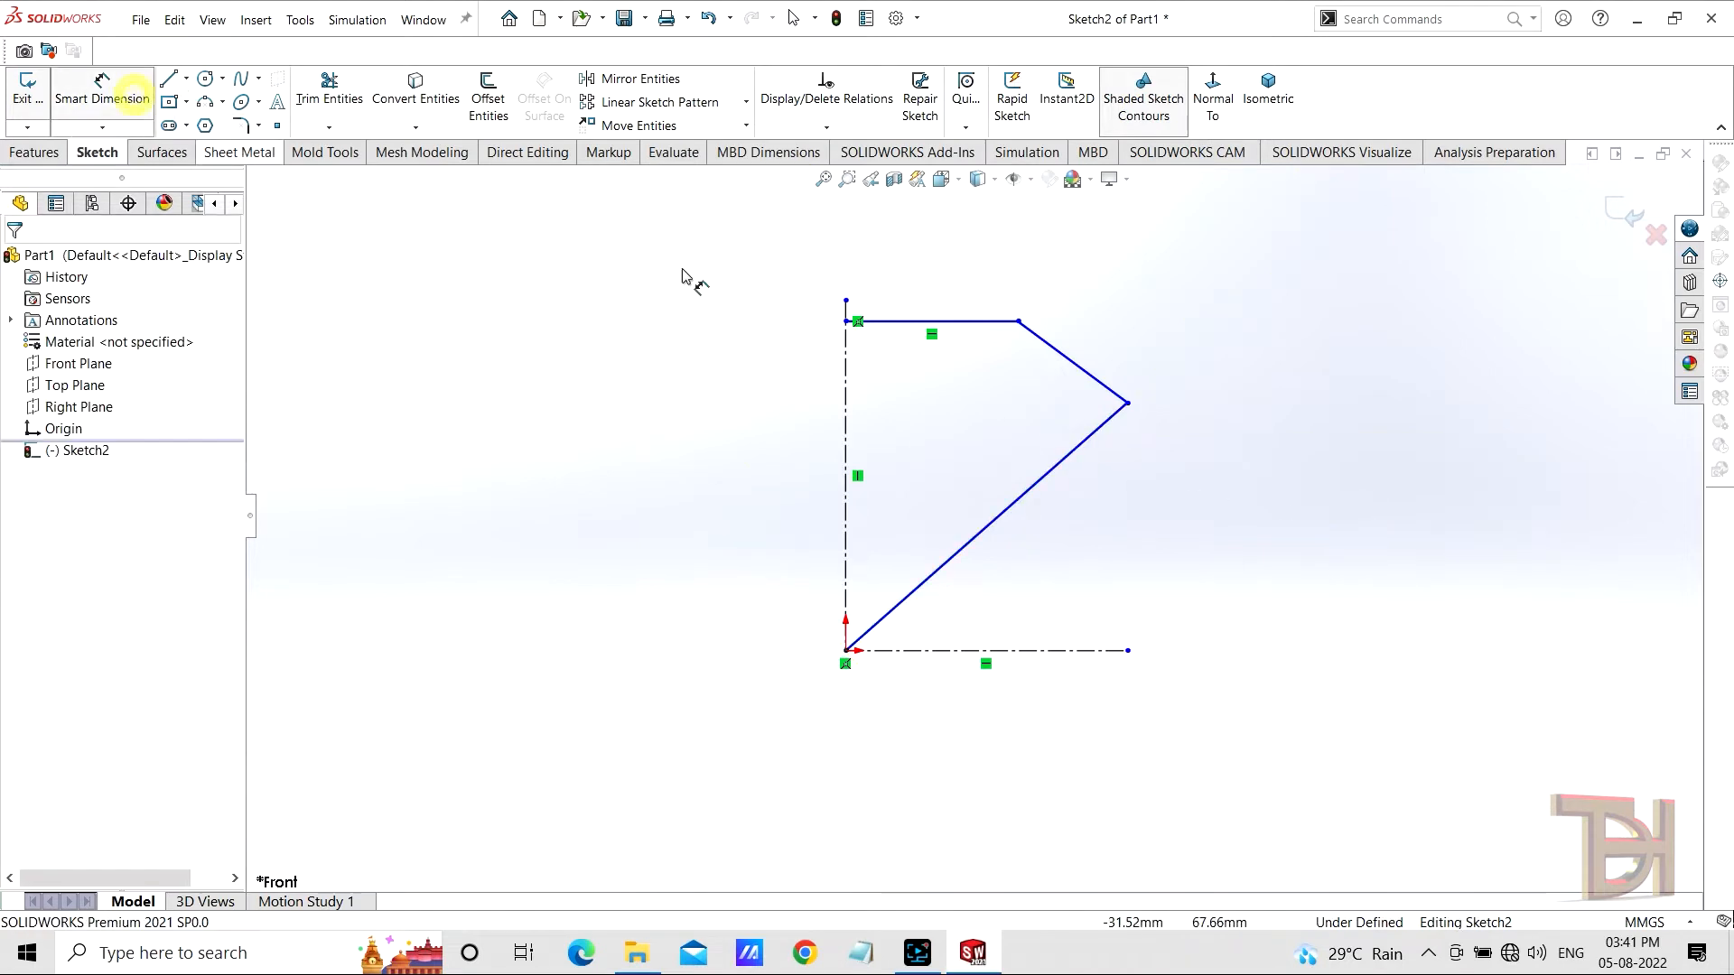
{"action": "left_click", "coordinate": [899, 322]}
{"action": "left_click", "coordinate": [846, 651]}
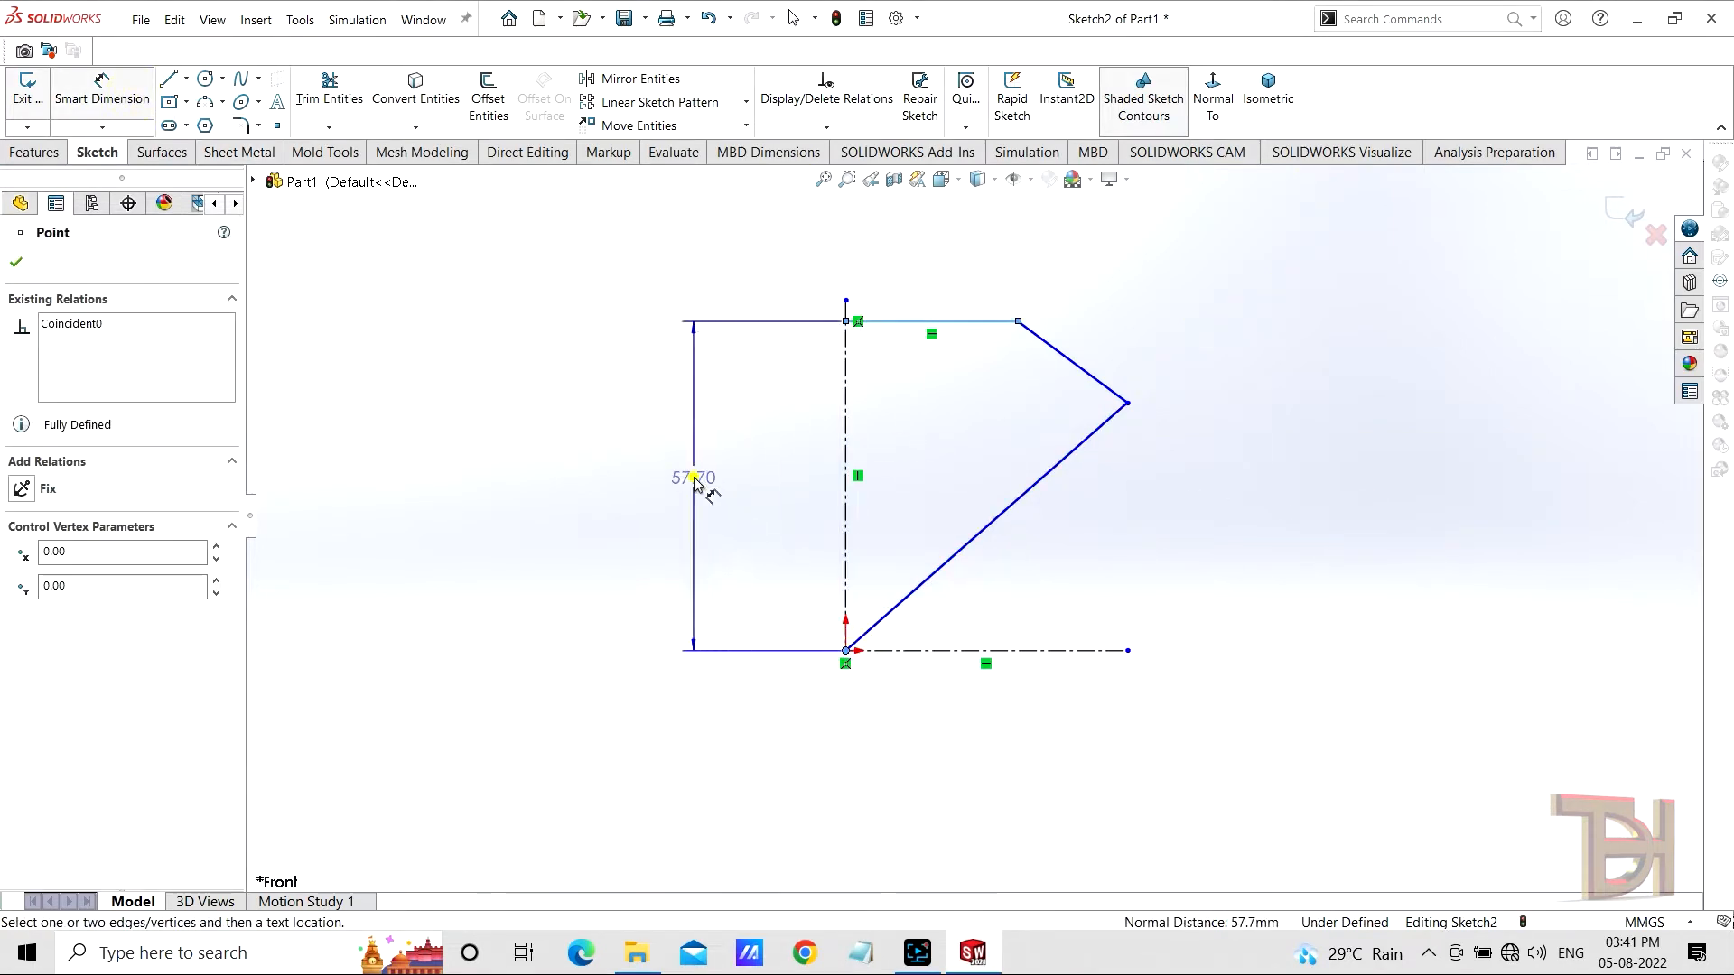
{"action": "left_click", "coordinate": [699, 486]}
{"action": "type", "text": "60"}
{"action": "key", "text": "Return"}
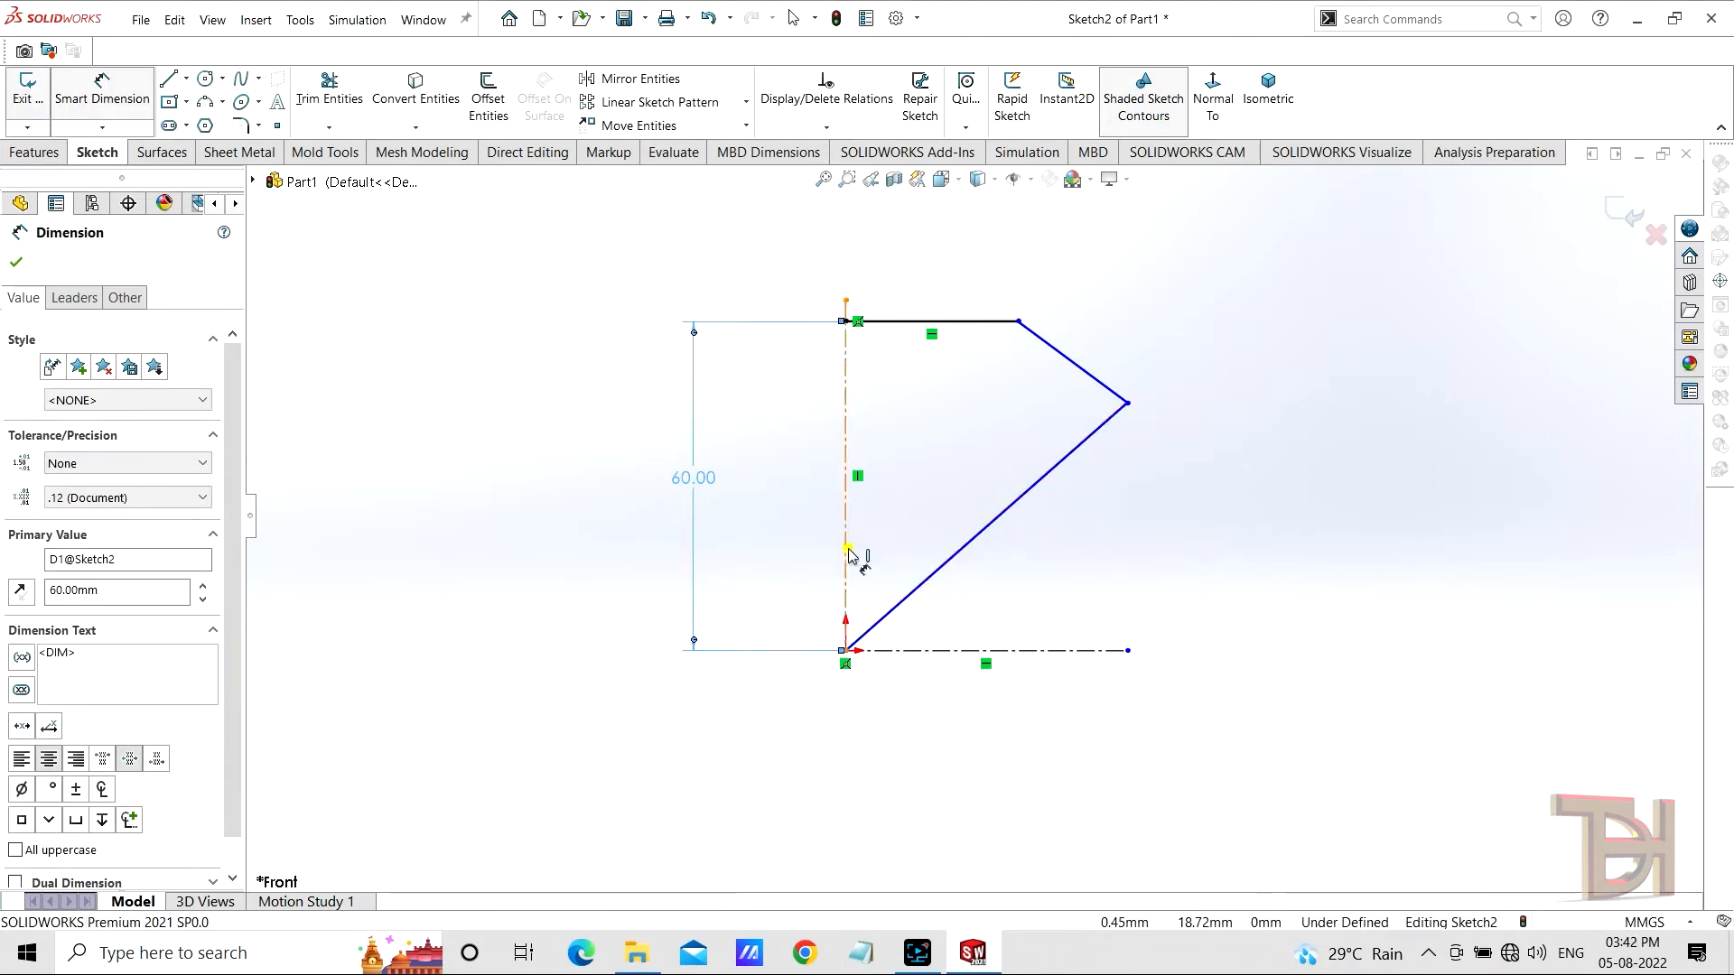
Step: Dimension the angle between the long sloped line and the vertical centreline as 50 degrees
{"action": "left_click", "coordinate": [955, 556]}
{"action": "left_click", "coordinate": [888, 543]}
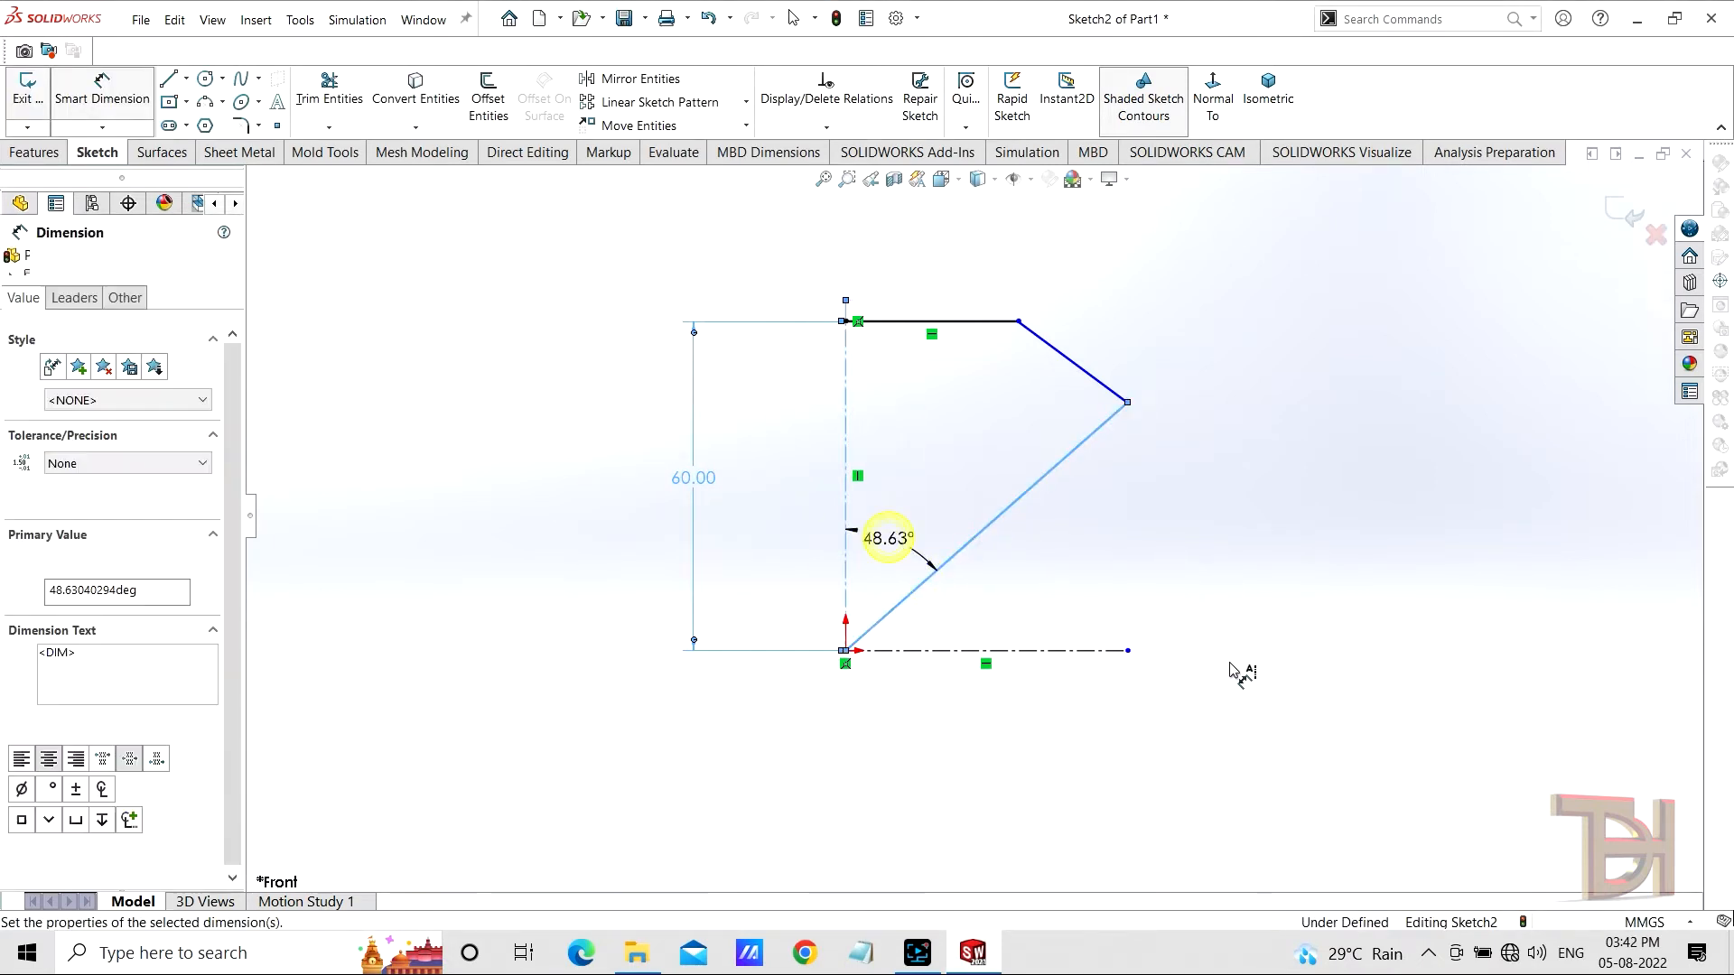
{"action": "type", "text": "50"}
{"action": "key", "text": "Return"}
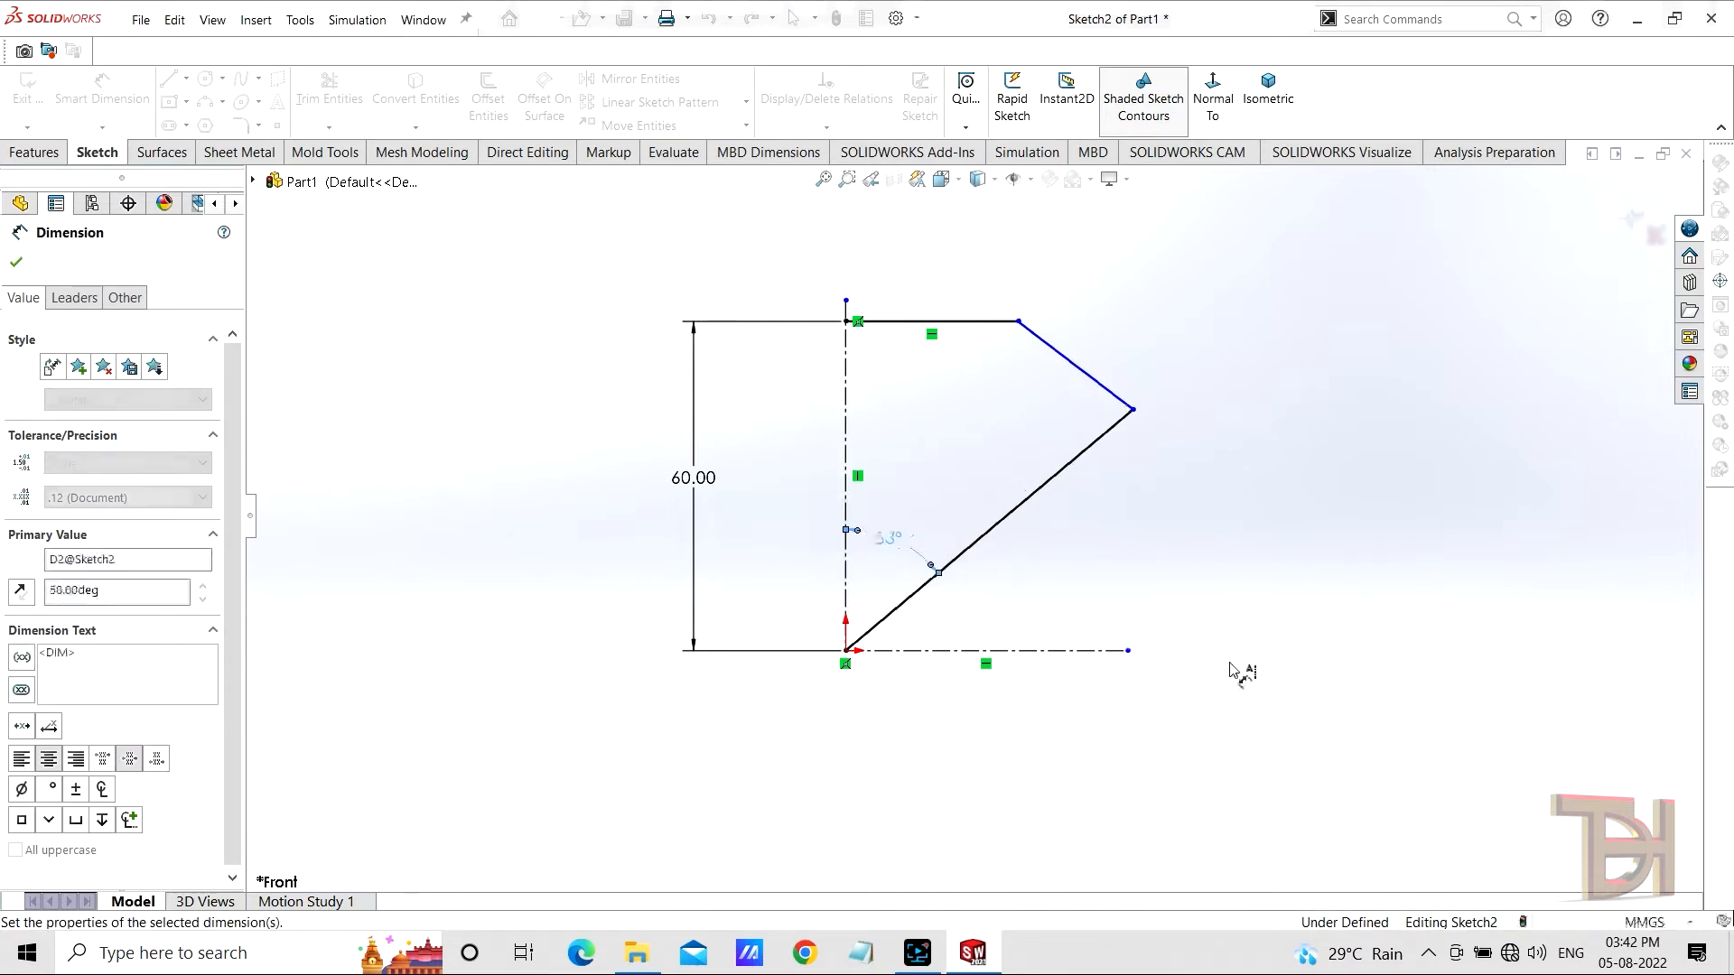
Step: Dimension the upper horizontal line's length between its endpoints as 30 mm
{"action": "left_click", "coordinate": [986, 321]}
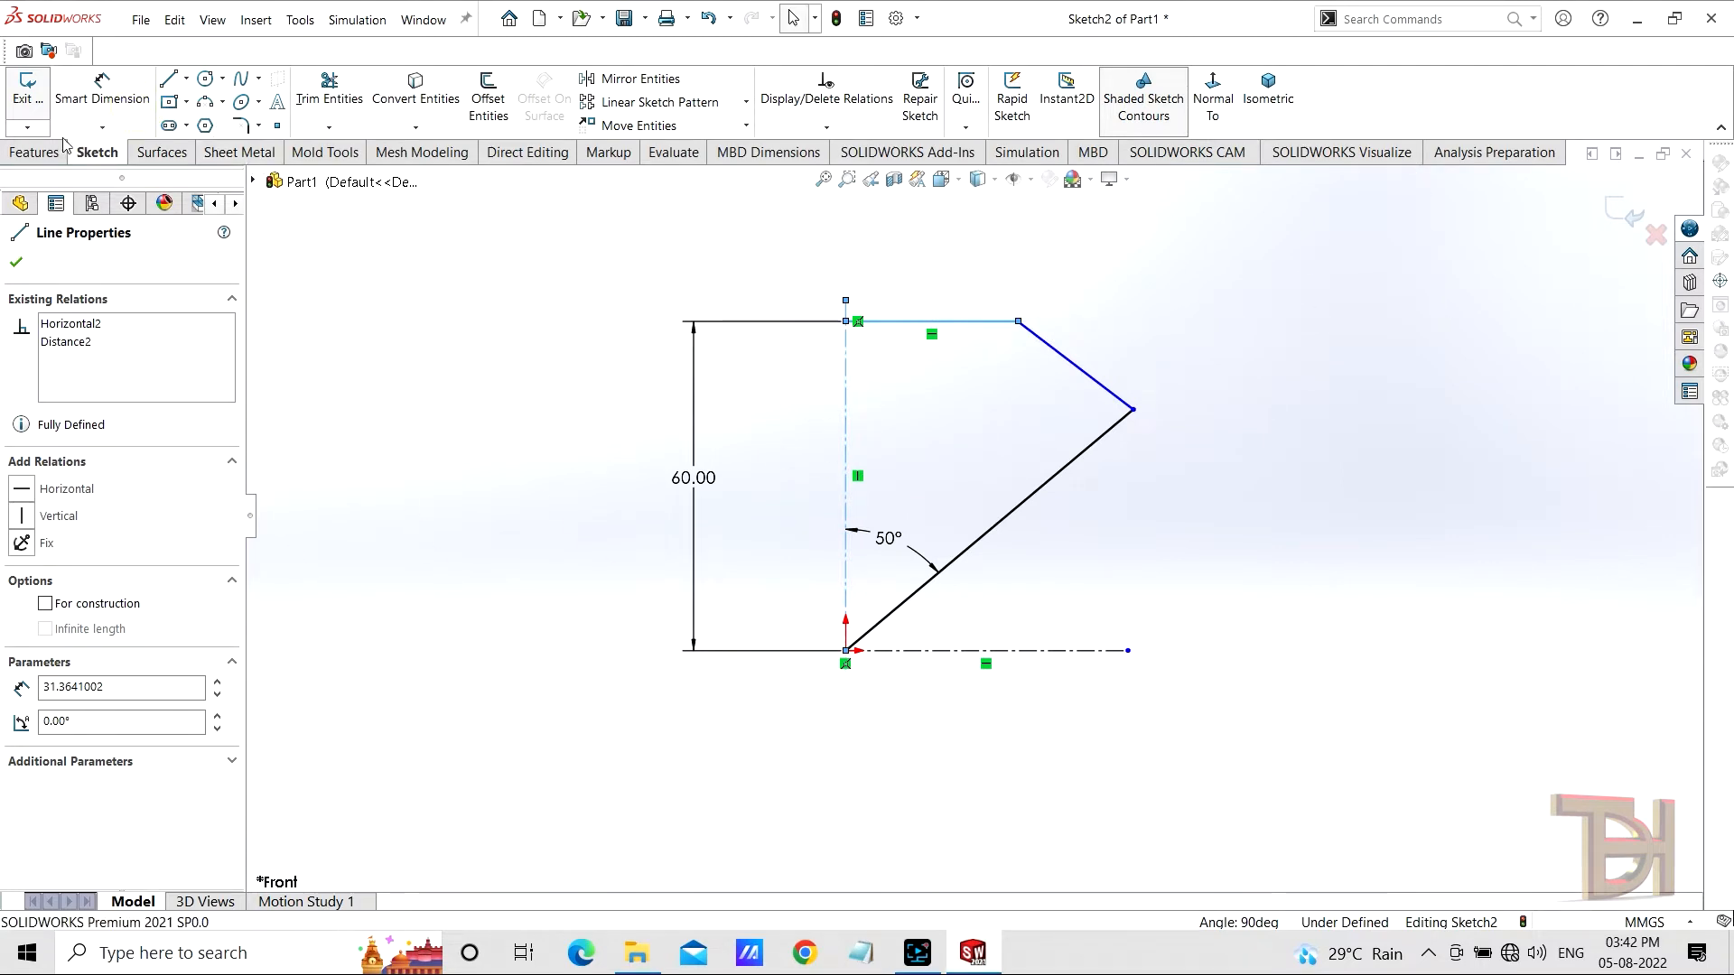
{"action": "left_click", "coordinate": [102, 90]}
{"action": "left_click", "coordinate": [846, 321]}
{"action": "left_click", "coordinate": [1018, 322]}
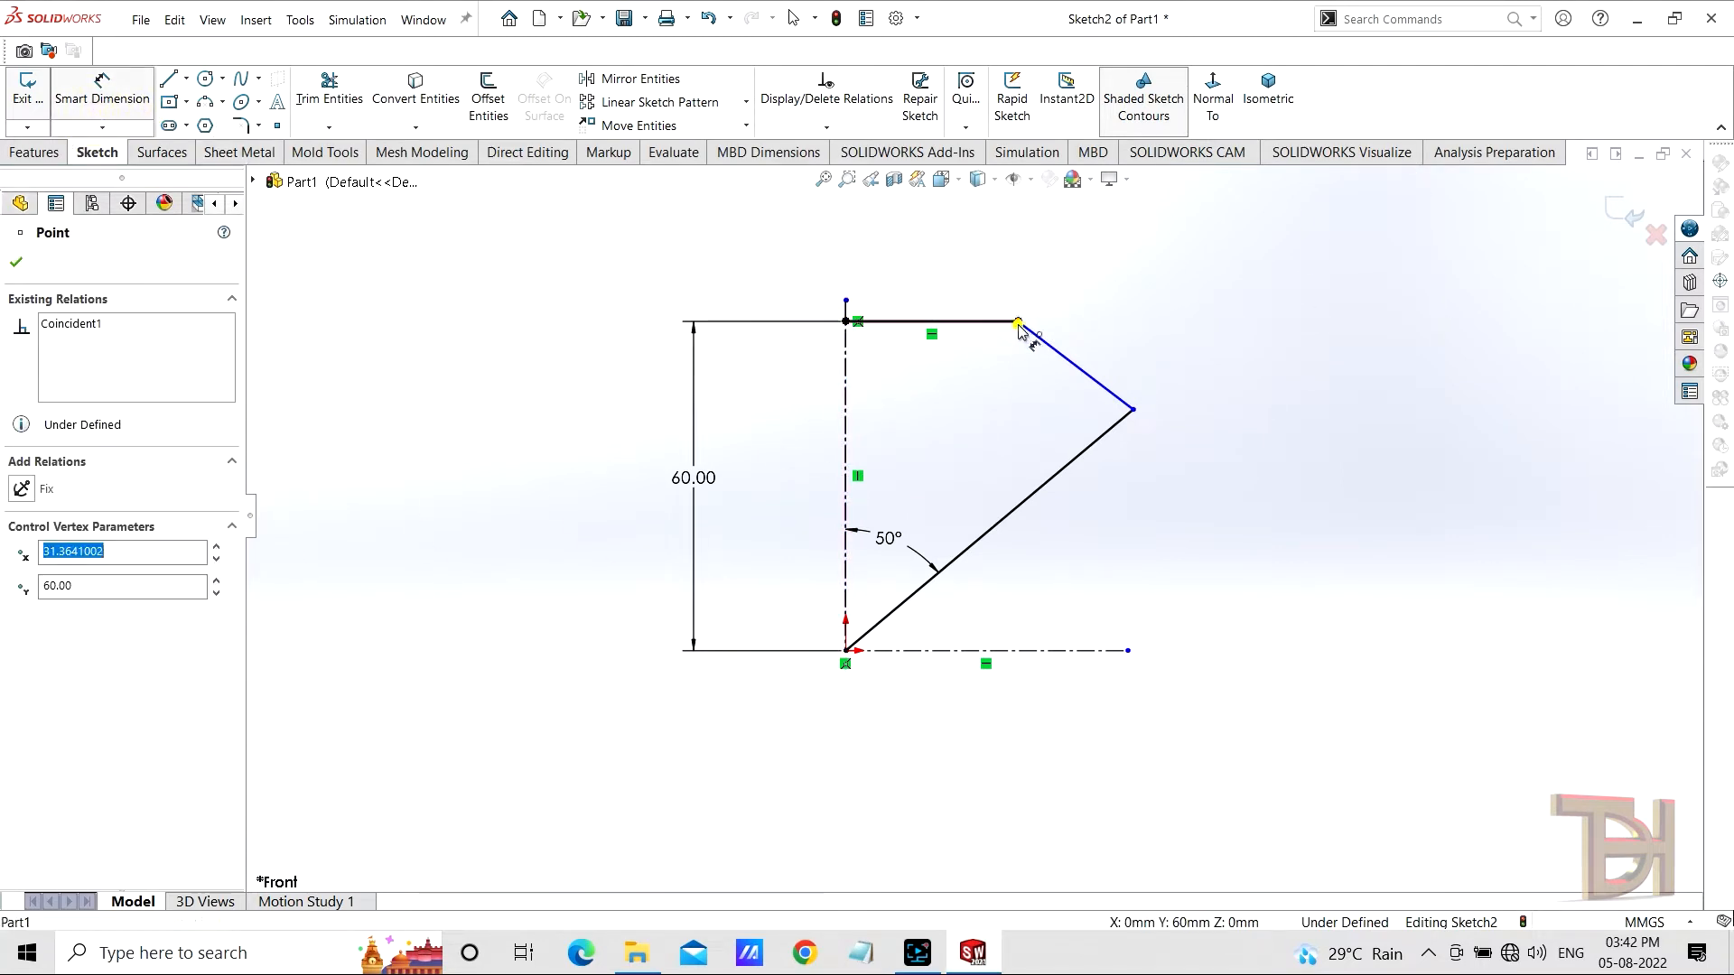
{"action": "left_click", "coordinate": [943, 264]}
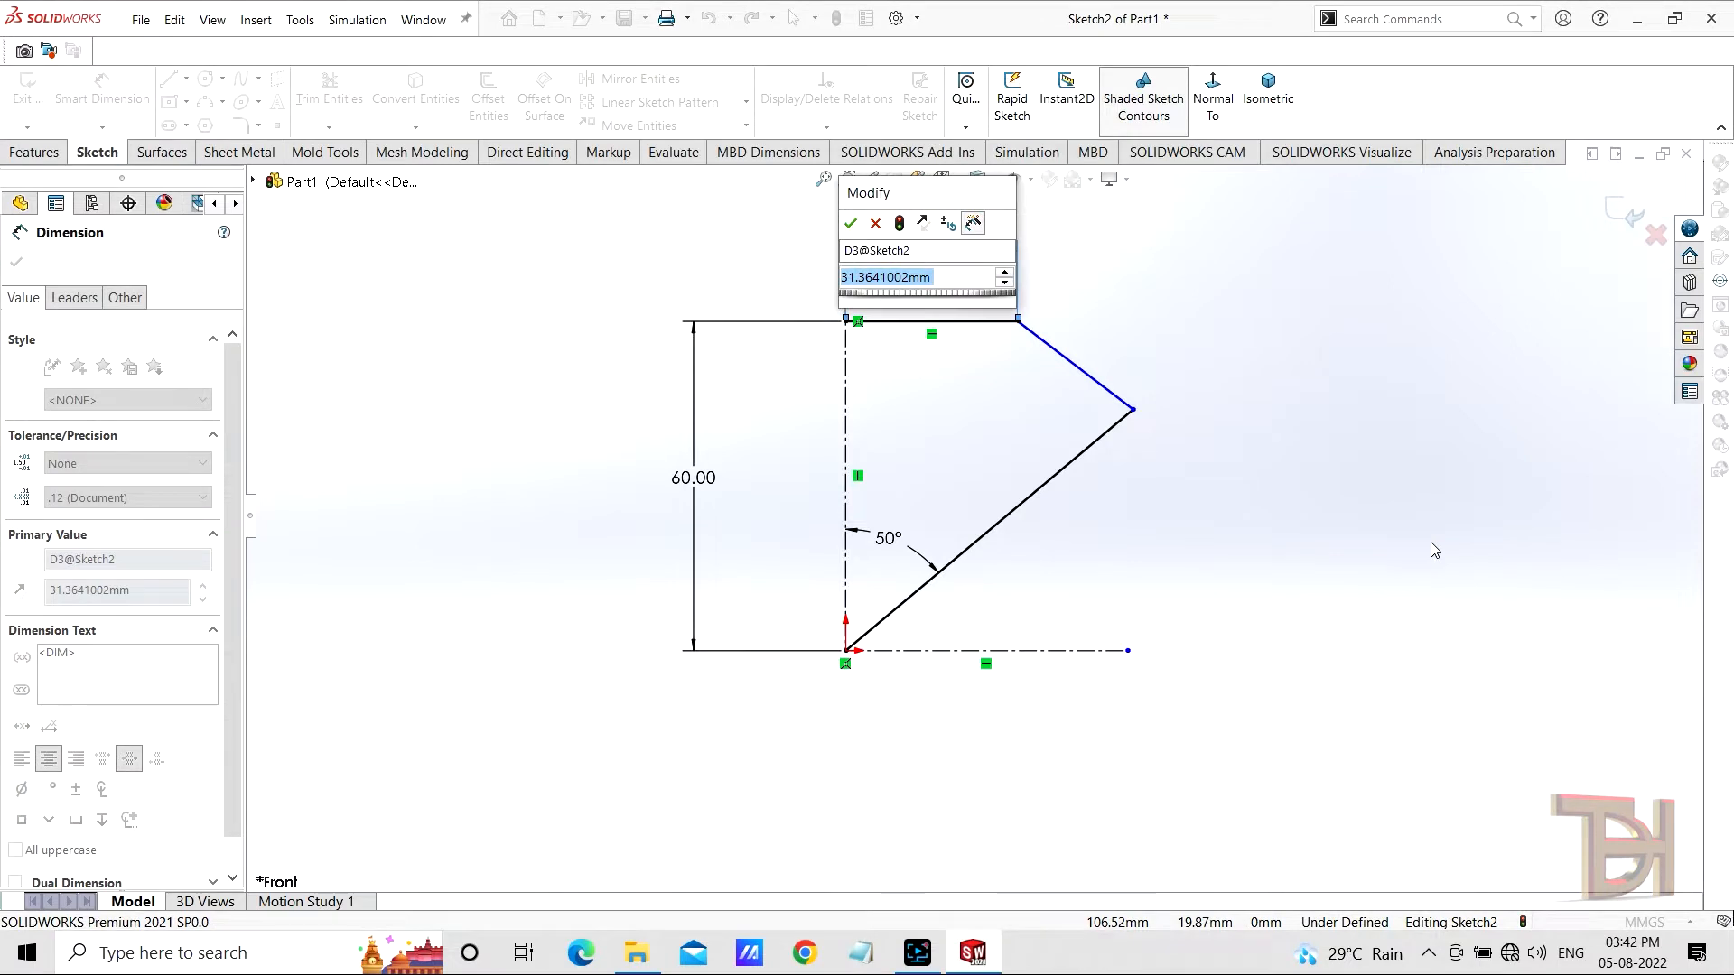
{"action": "type", "text": "30"}
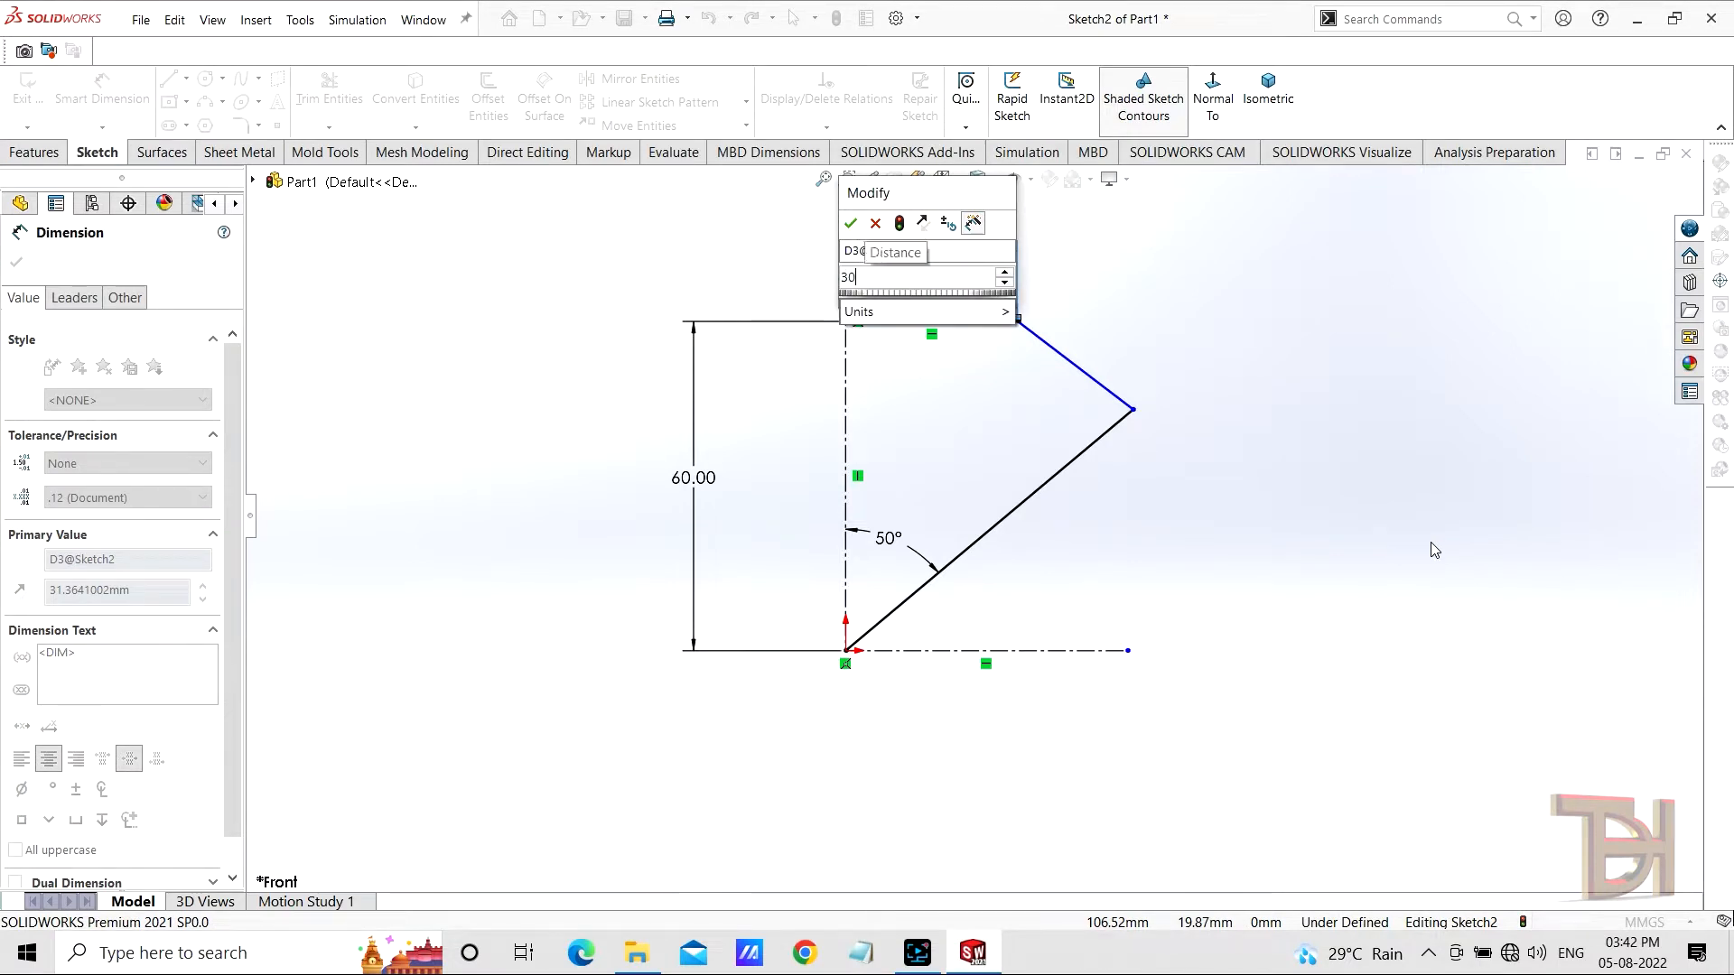
{"action": "key", "text": "Return"}
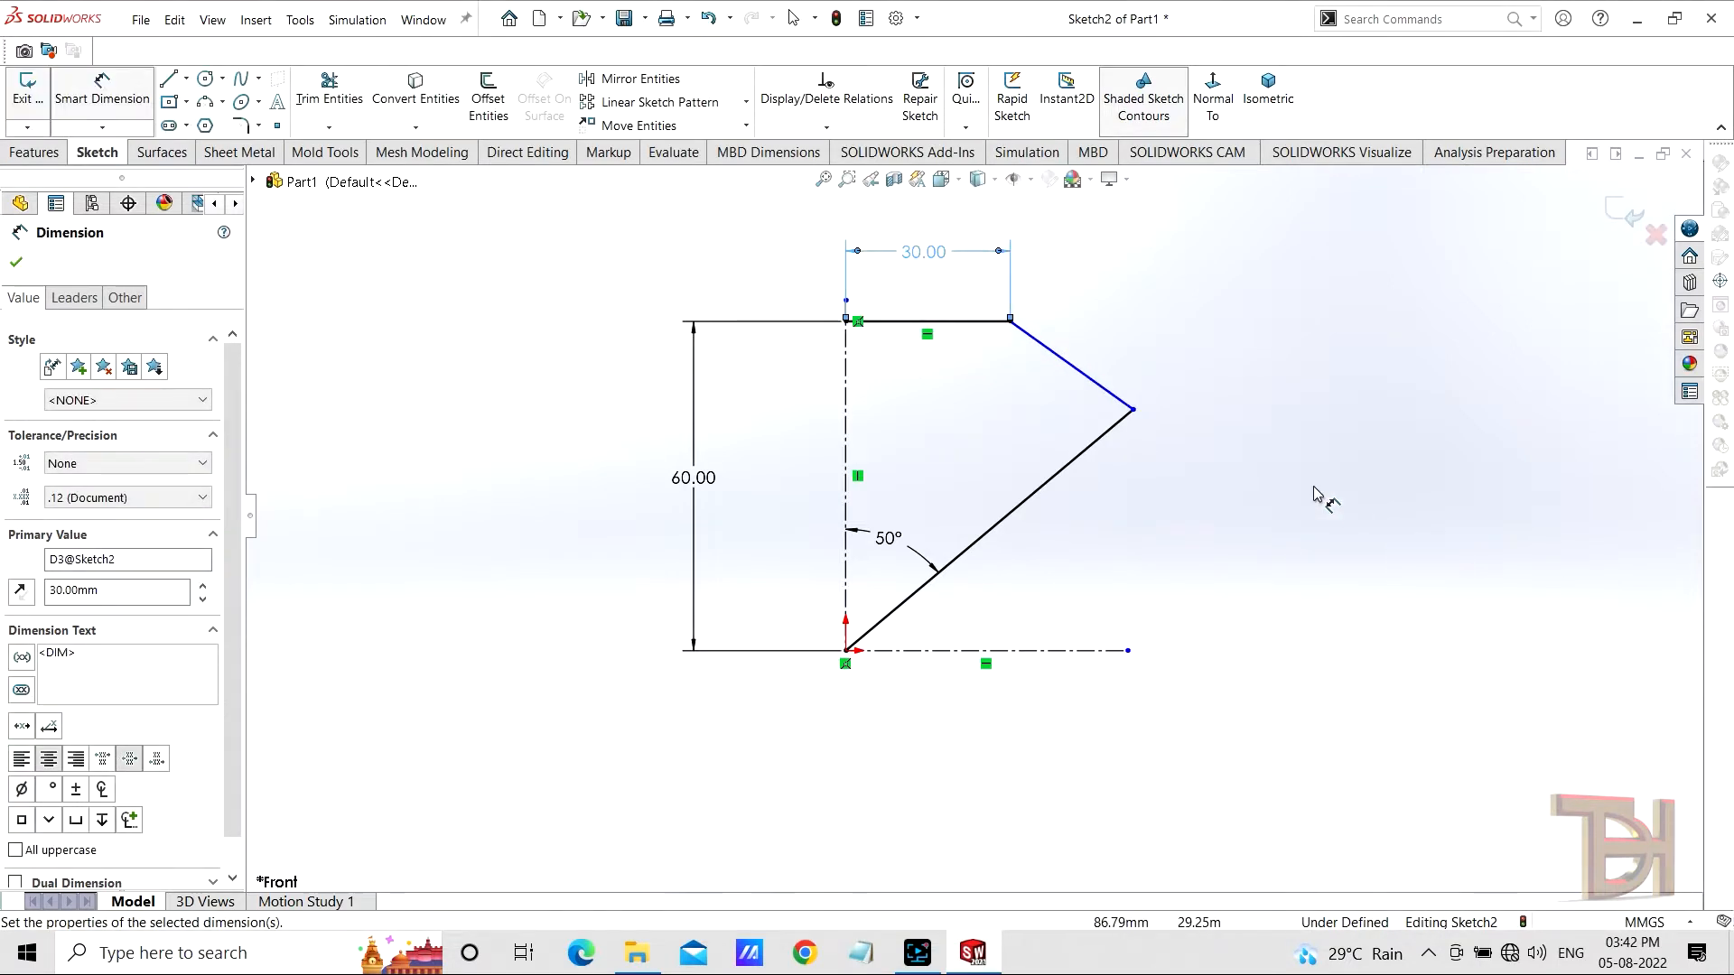
Step: Dimension the vertical height of the short sloped line as 18 mm
{"action": "left_click", "coordinate": [1086, 376]}
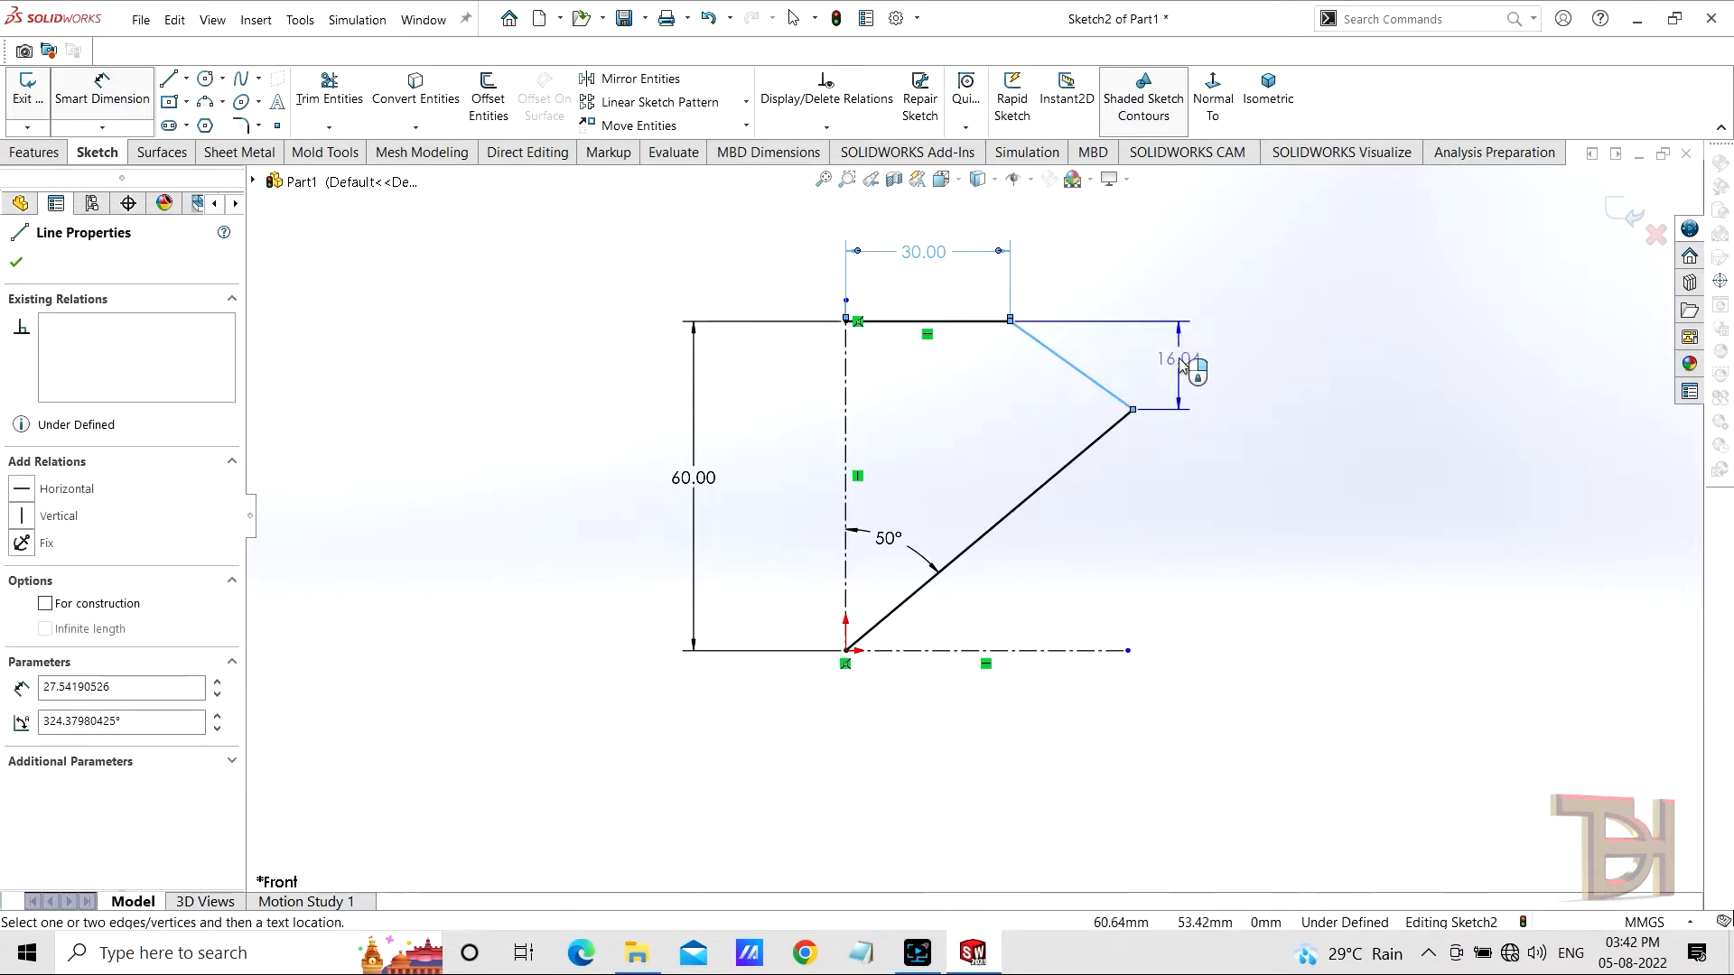
{"action": "left_click", "coordinate": [1180, 364]}
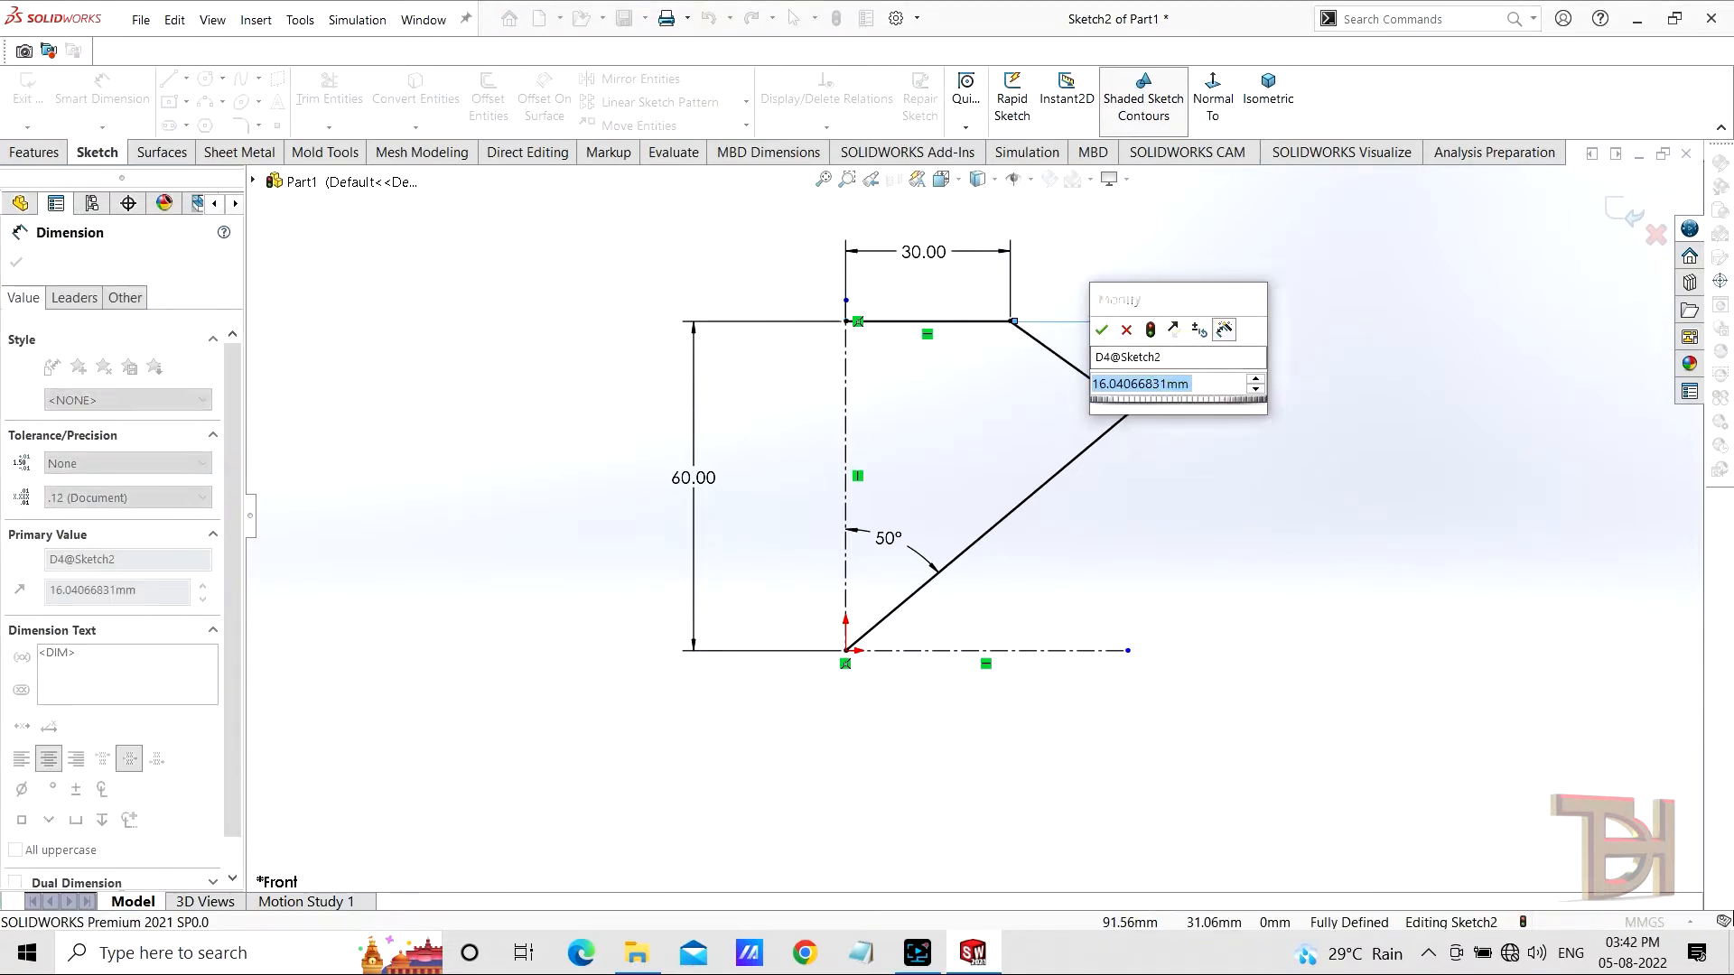
{"action": "type", "text": "18"}
{"action": "key", "text": "Return"}
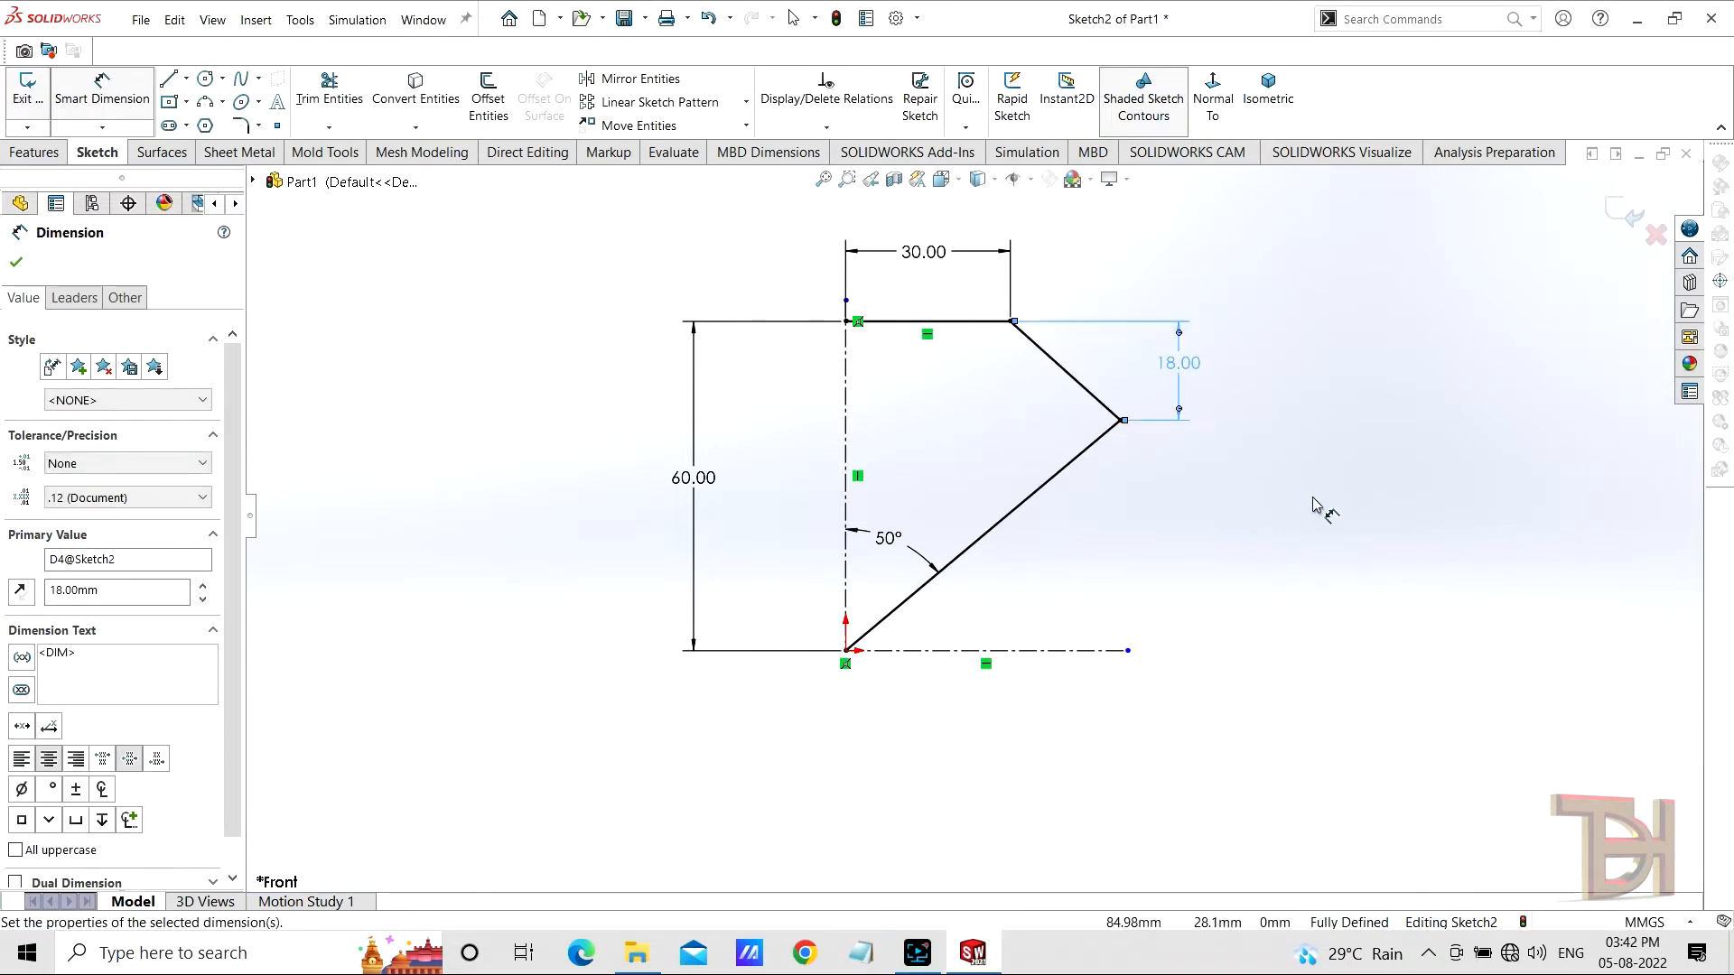
{"action": "right_click", "coordinate": [1283, 512]}
{"action": "left_click", "coordinate": [1340, 565]}
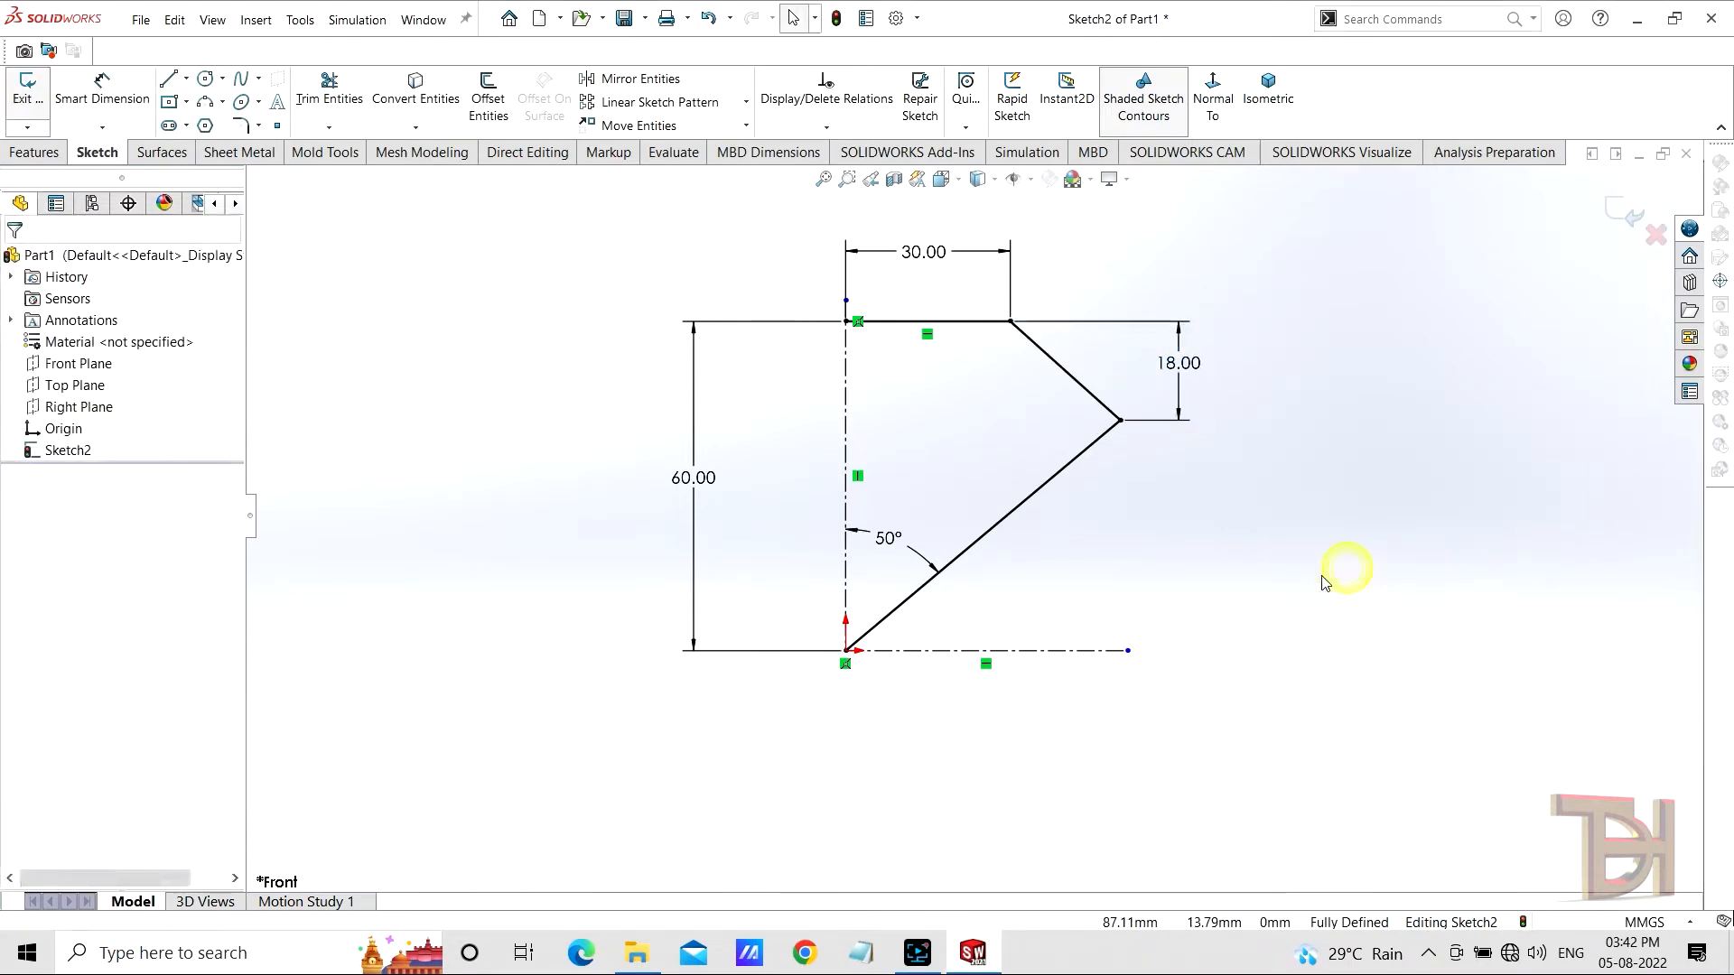
Step: Close the profile with a vertical line from the start of the upper horizontal line to the origin
{"action": "left_click", "coordinate": [170, 83]}
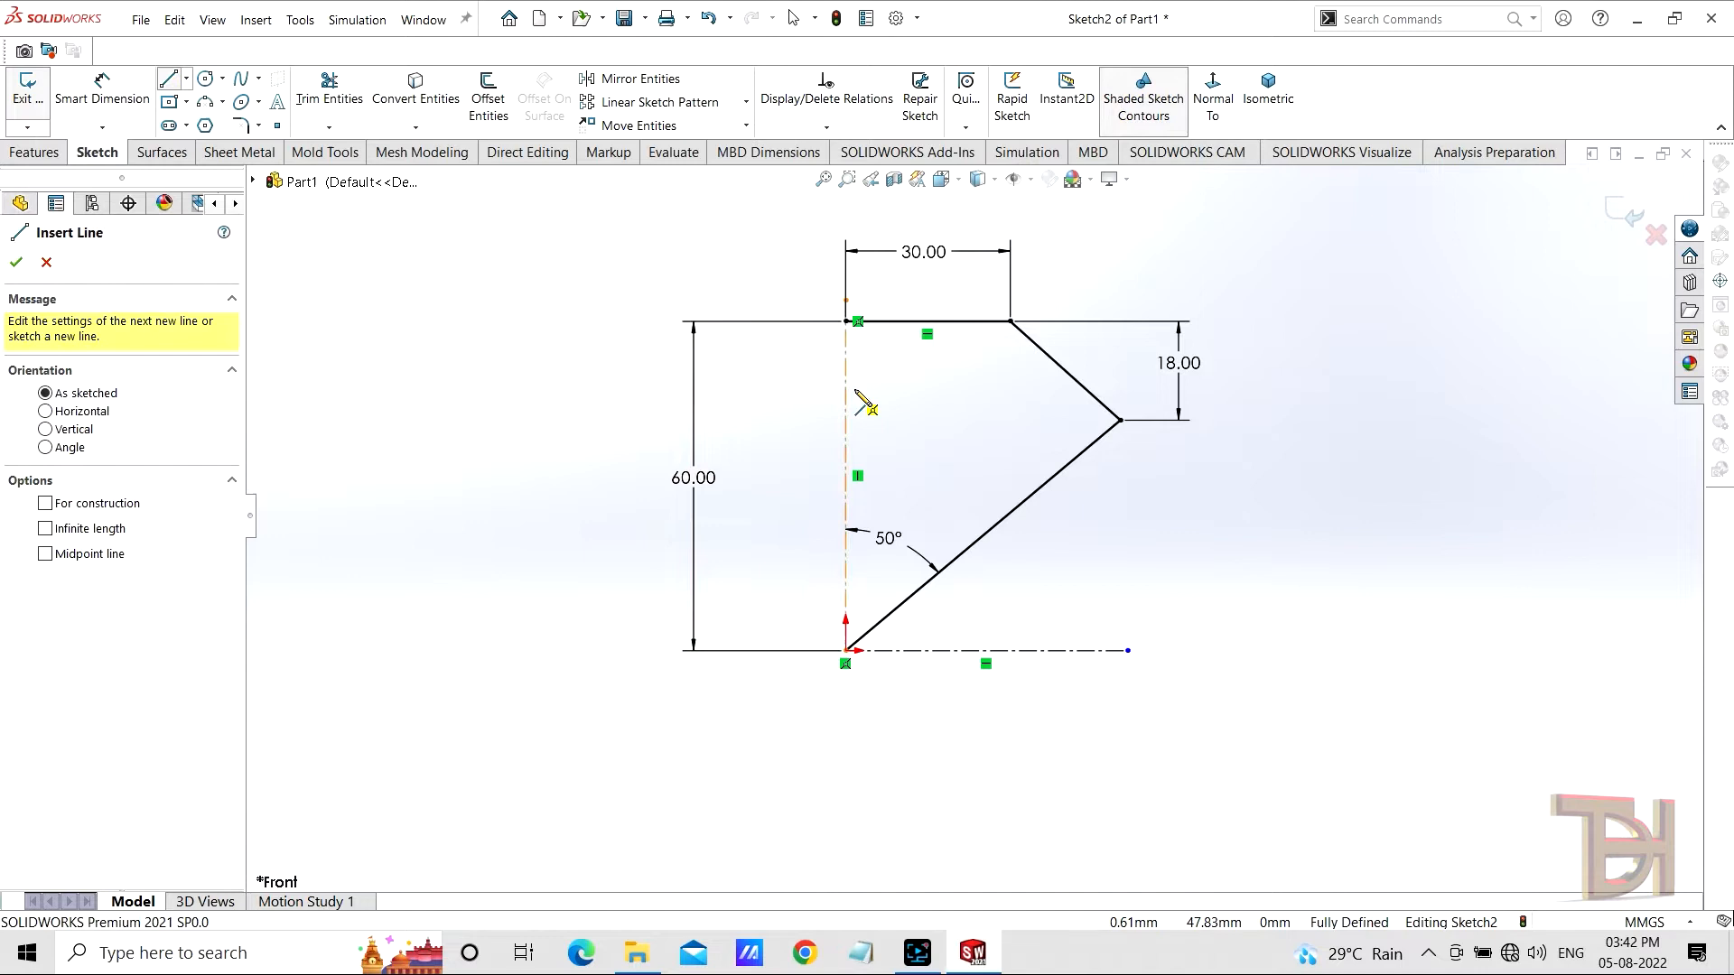
{"action": "left_click", "coordinate": [846, 321]}
{"action": "left_click", "coordinate": [845, 650]}
{"action": "right_click", "coordinate": [1185, 593]}
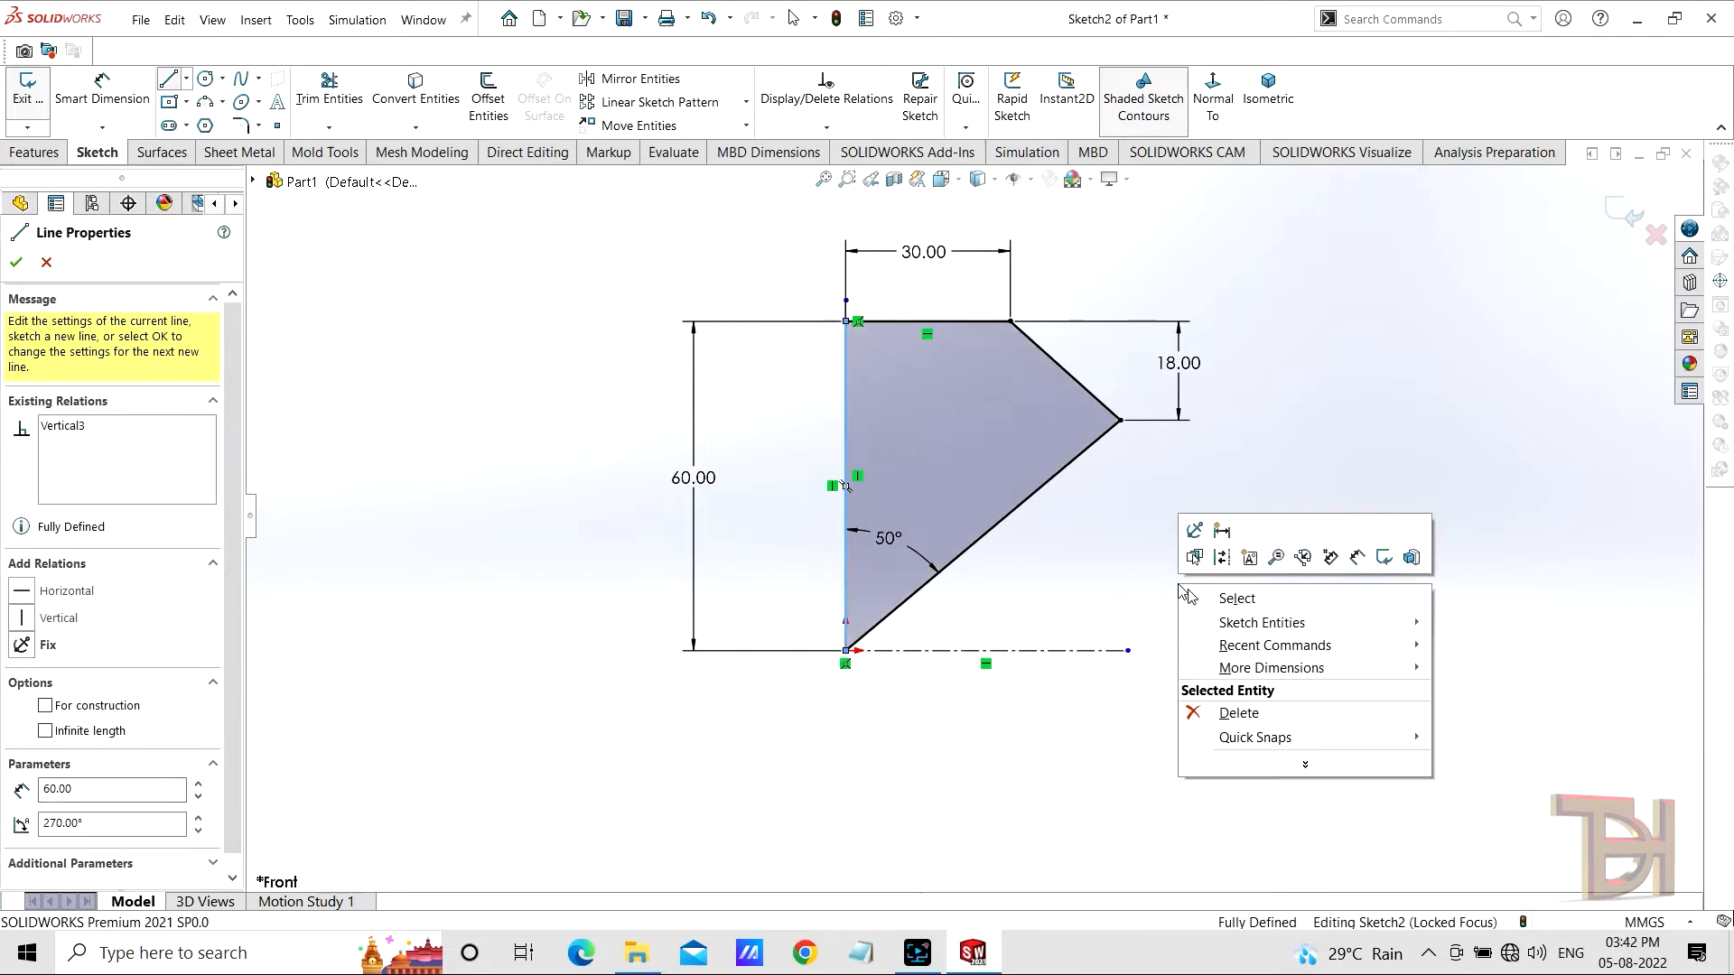
{"action": "left_click", "coordinate": [1238, 598]}
{"action": "scroll", "coordinate": [1019, 389], "scroll_direction": "down", "scroll_amount": 2}
{"action": "scroll", "coordinate": [1015, 409], "scroll_direction": "up", "scroll_amount": 1}
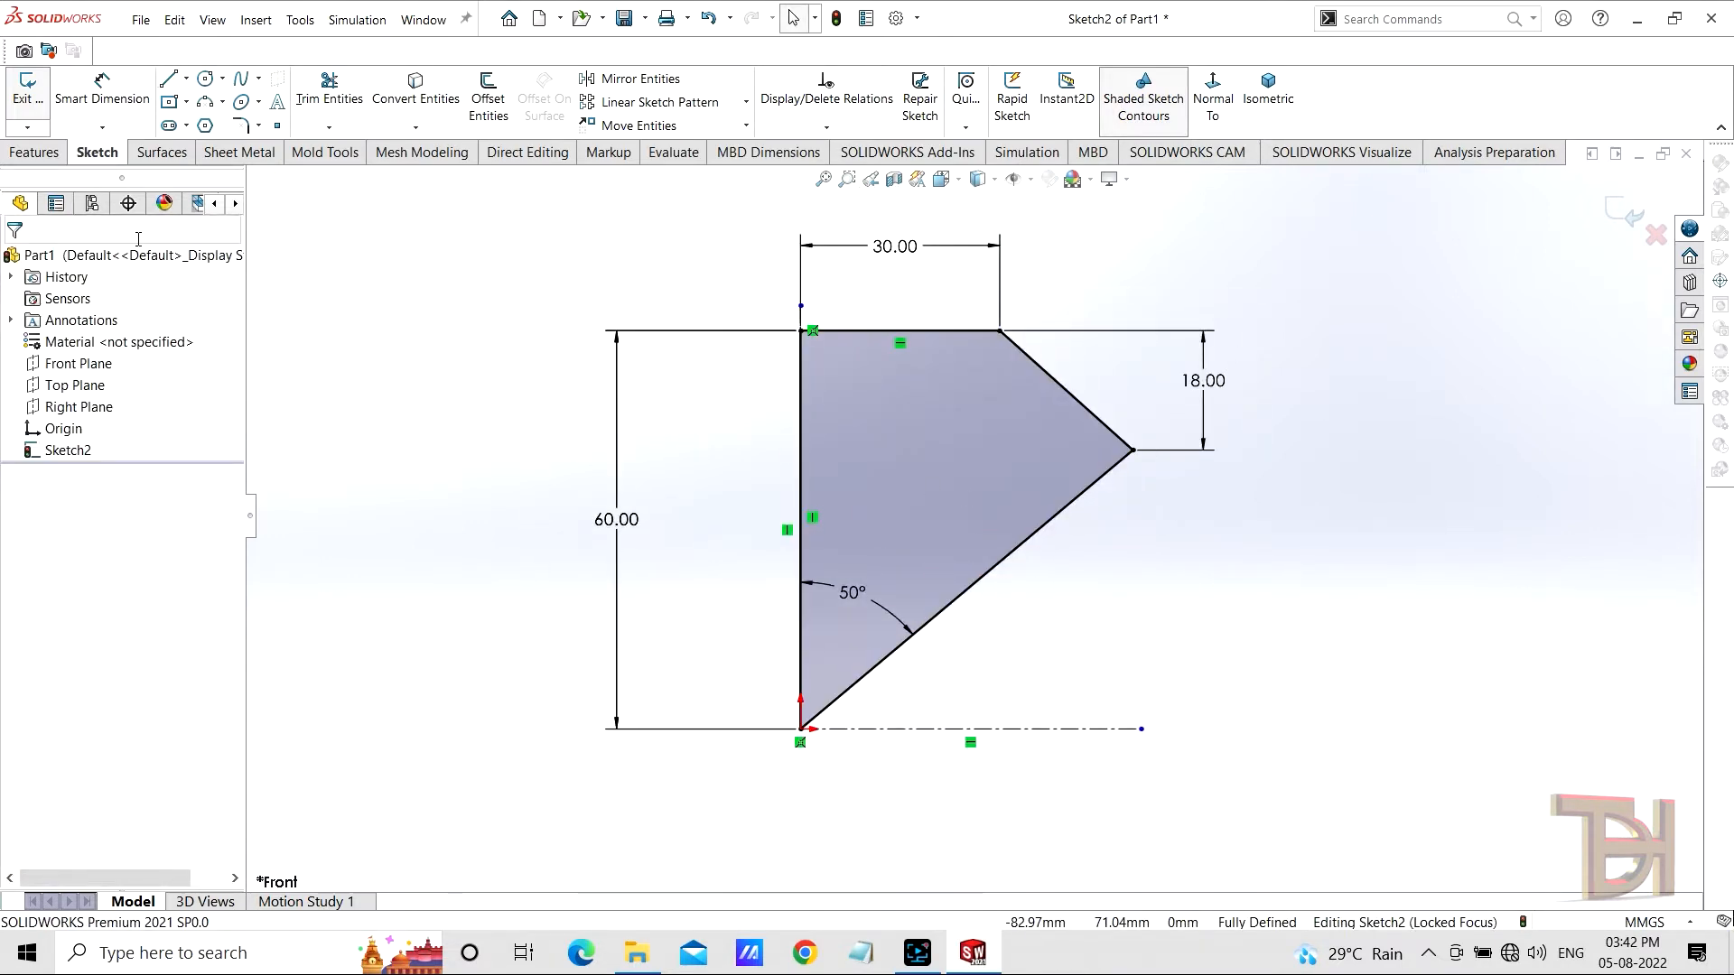
Step: Extrude the closed profile as a boss with a blind depth of 10 mm
{"action": "left_click", "coordinate": [34, 151]}
{"action": "left_click", "coordinate": [37, 99]}
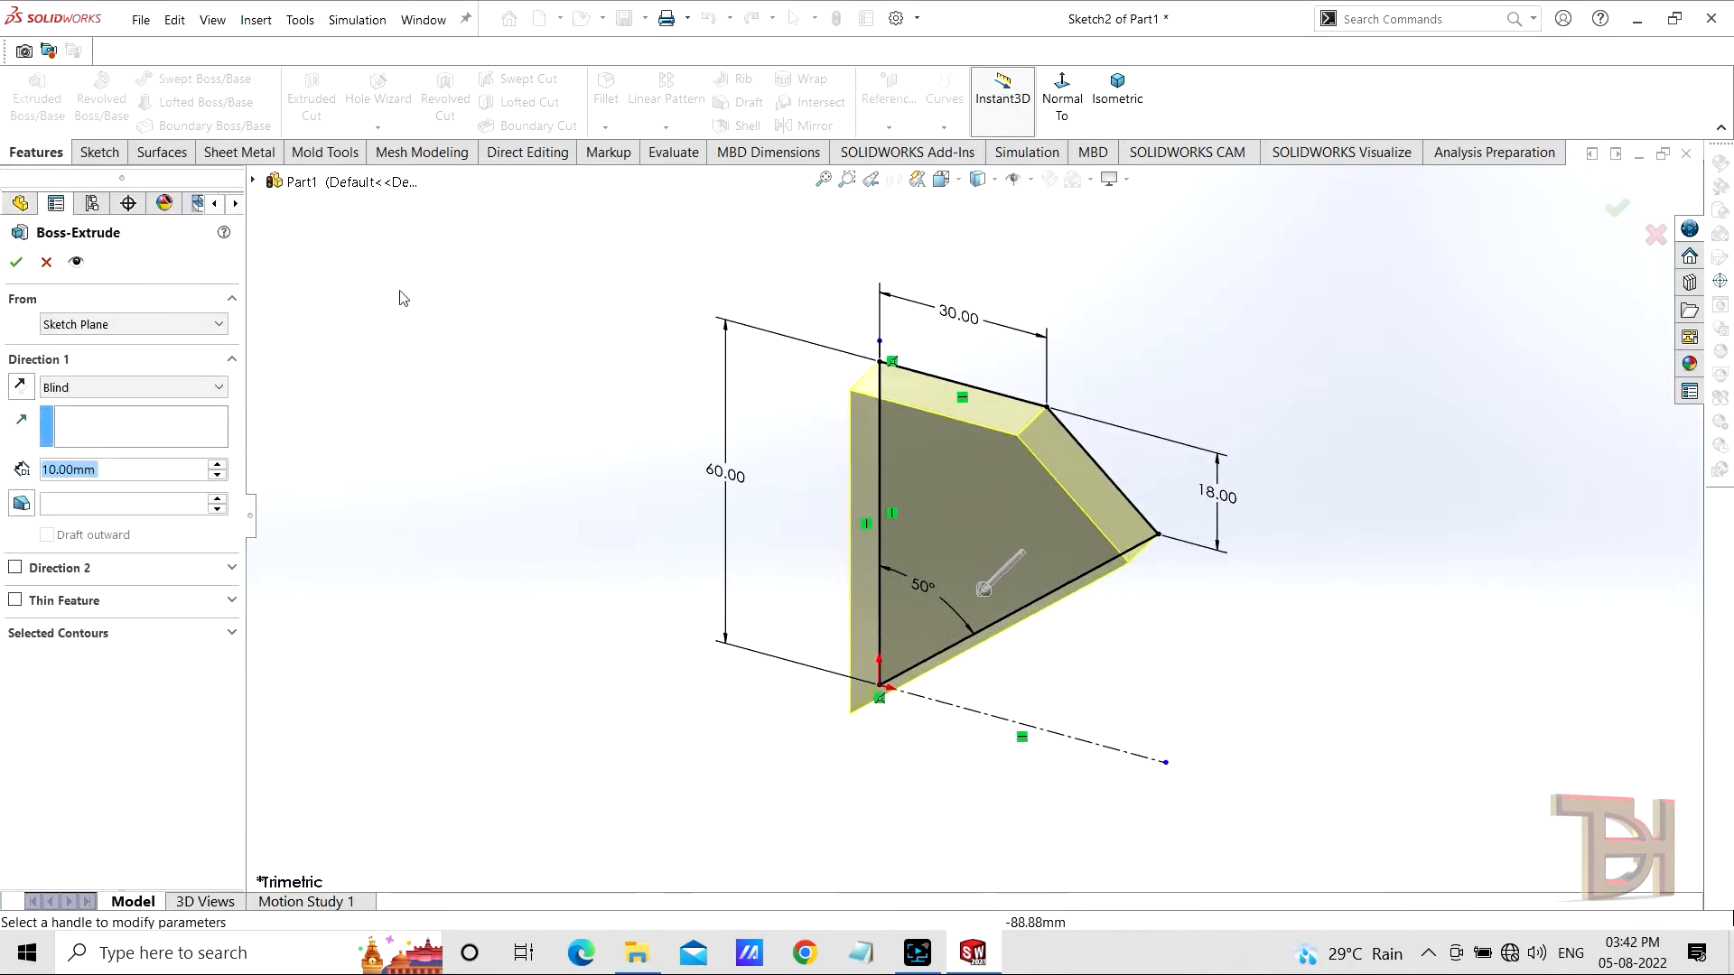
{"action": "left_click", "coordinate": [16, 261]}
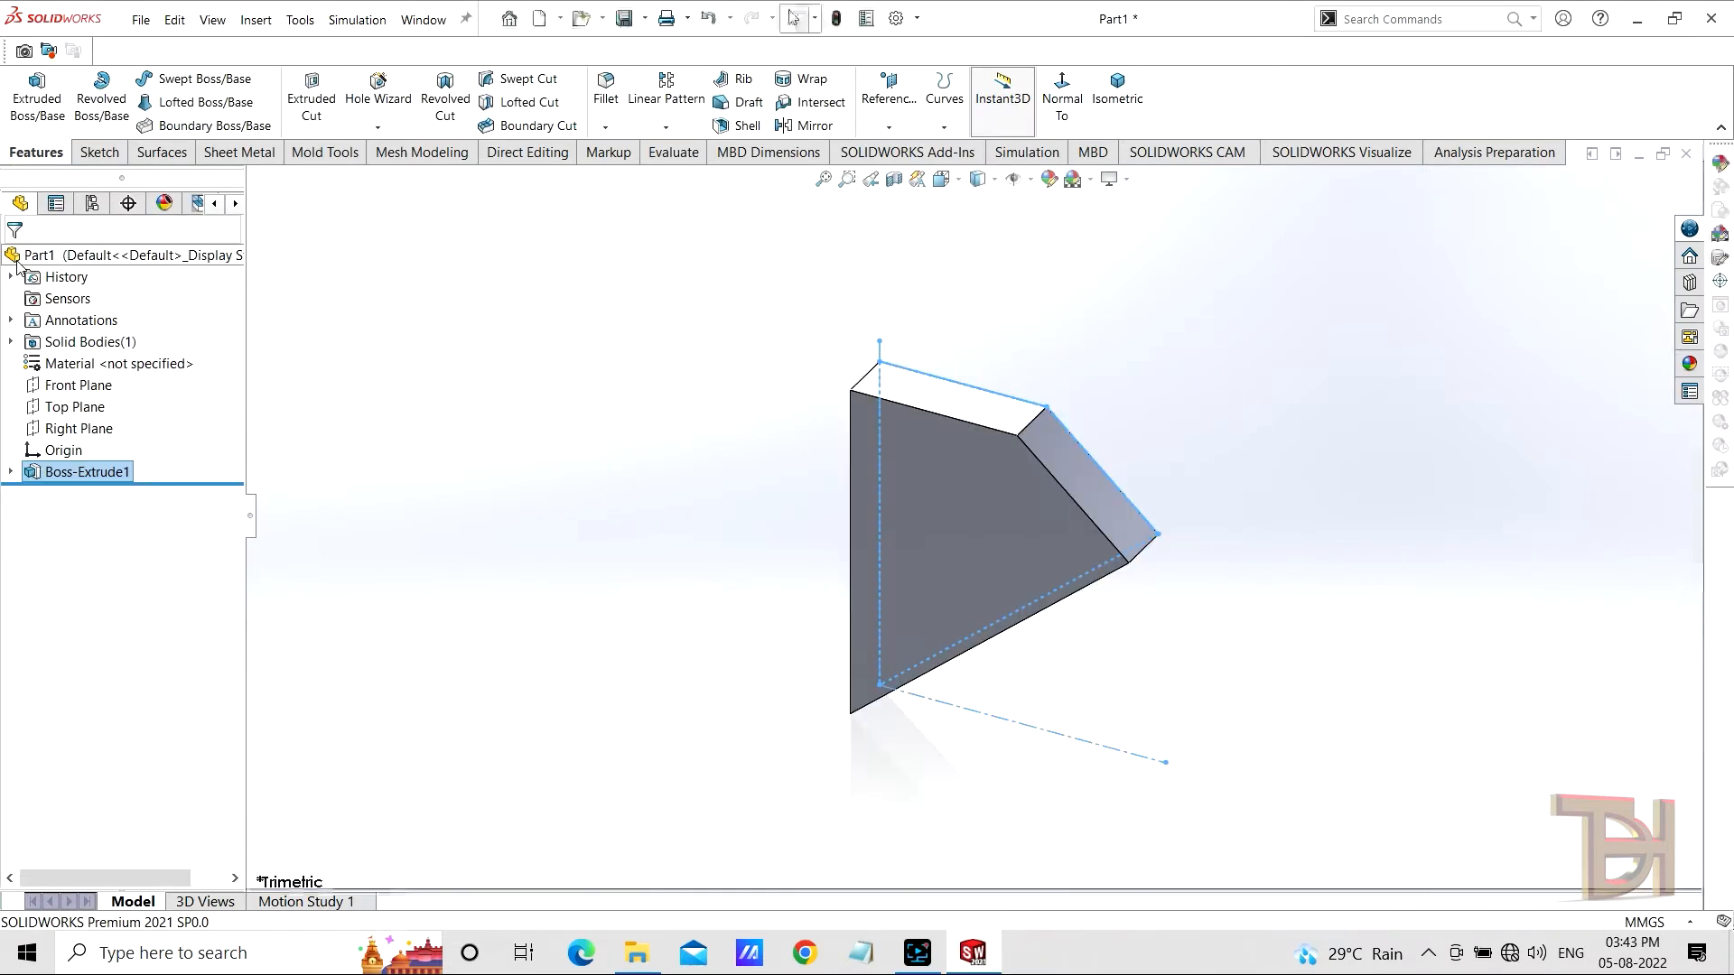
Step: Edit the boss extrusion and change its end condition to Mid Plane
{"action": "left_click", "coordinate": [63, 471]}
{"action": "left_click", "coordinate": [43, 414]}
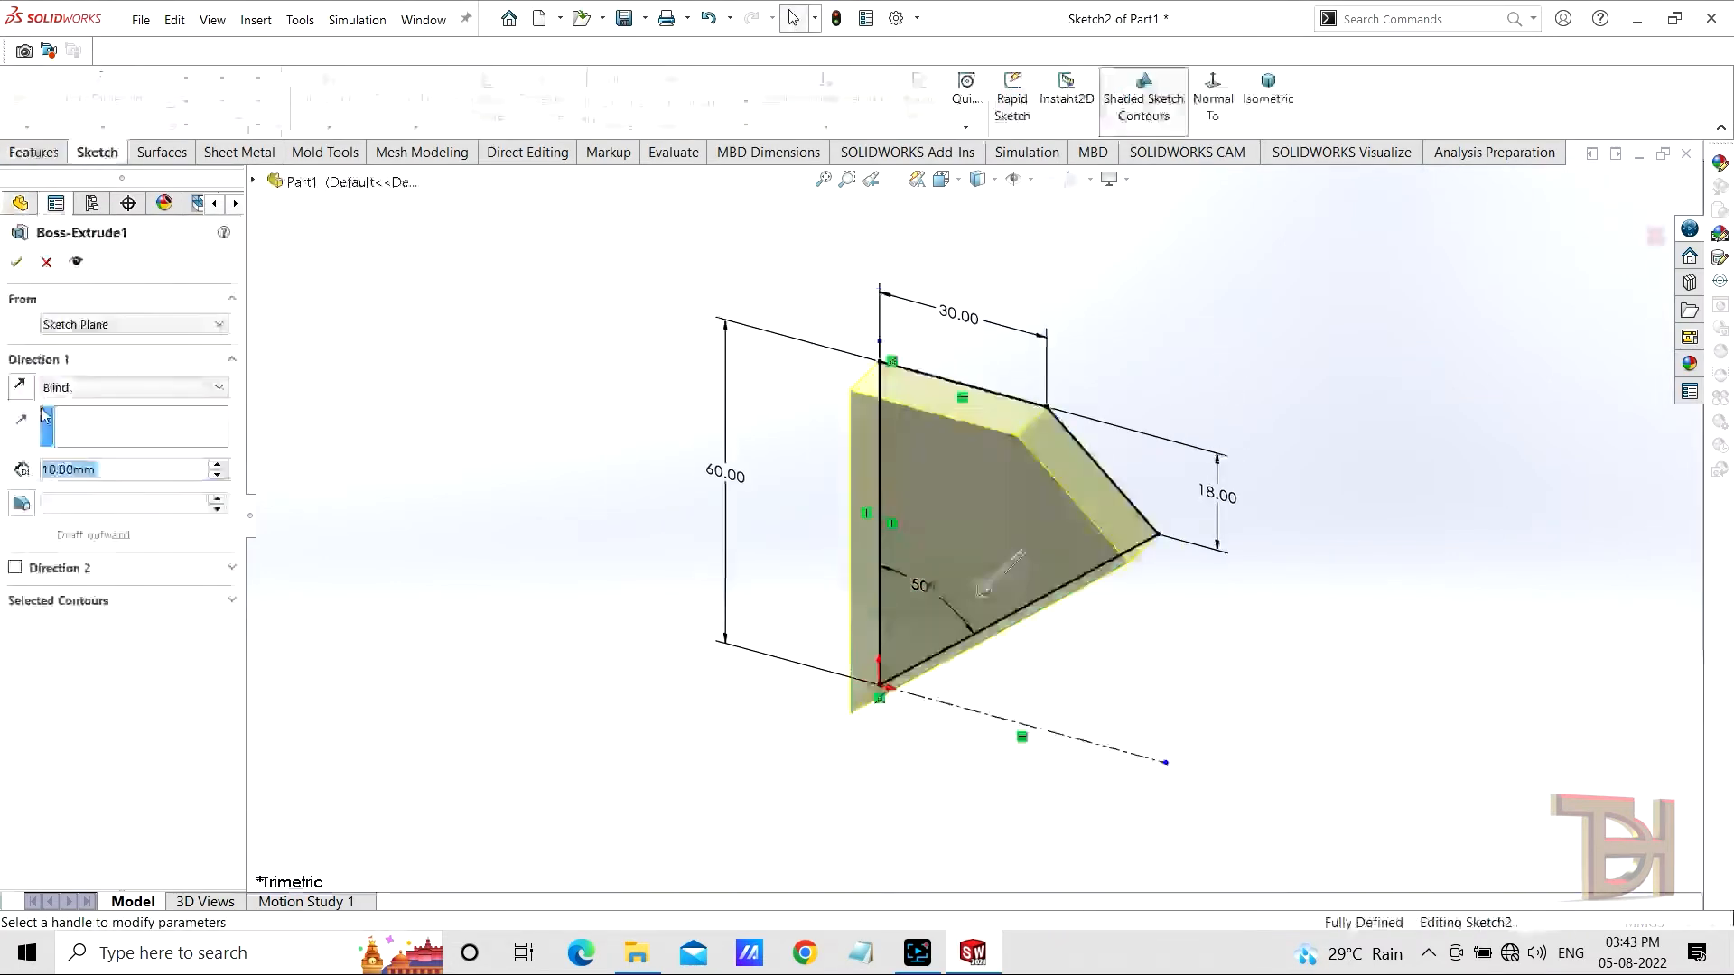
{"action": "left_click", "coordinate": [135, 389]}
{"action": "left_click", "coordinate": [68, 485]}
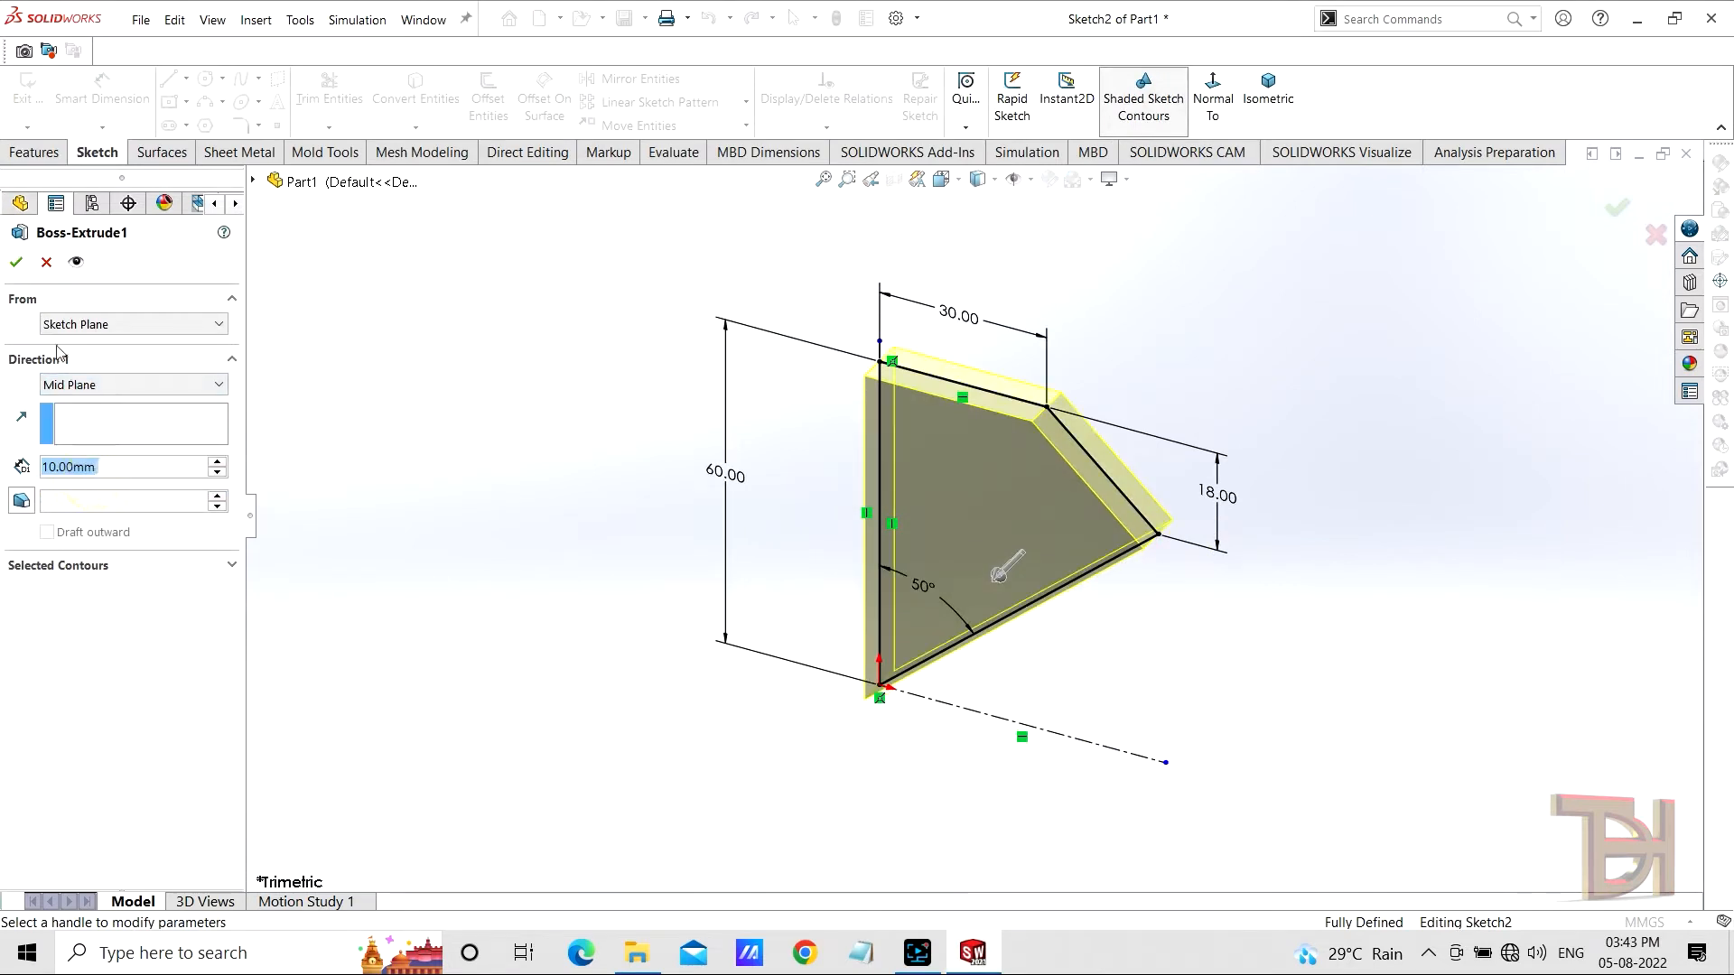
{"action": "key", "text": "Return"}
Step: Start a new sketch on the solid's flat rectangular top face
{"action": "middle_click_drag", "start_coordinate": [1197, 503], "coordinate": [1340, 583]}
{"action": "left_click", "coordinate": [972, 500]}
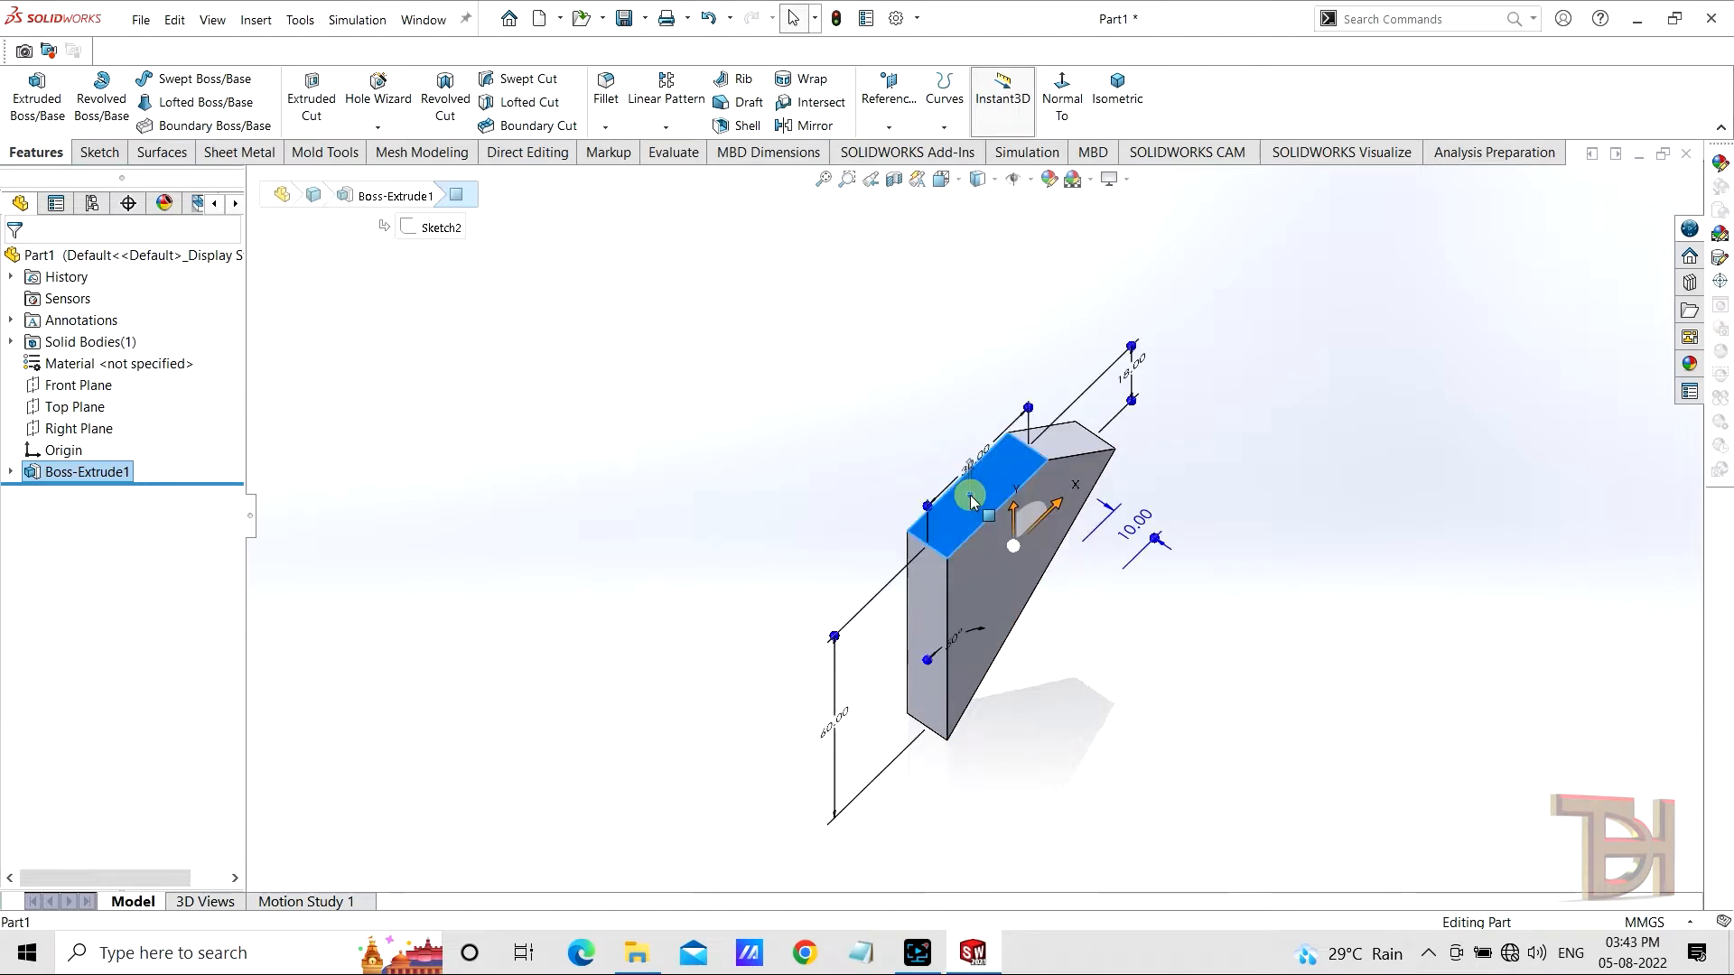
{"action": "left_click", "coordinate": [1051, 446]}
{"action": "scroll", "coordinate": [1023, 565], "scroll_direction": "down", "scroll_amount": 1}
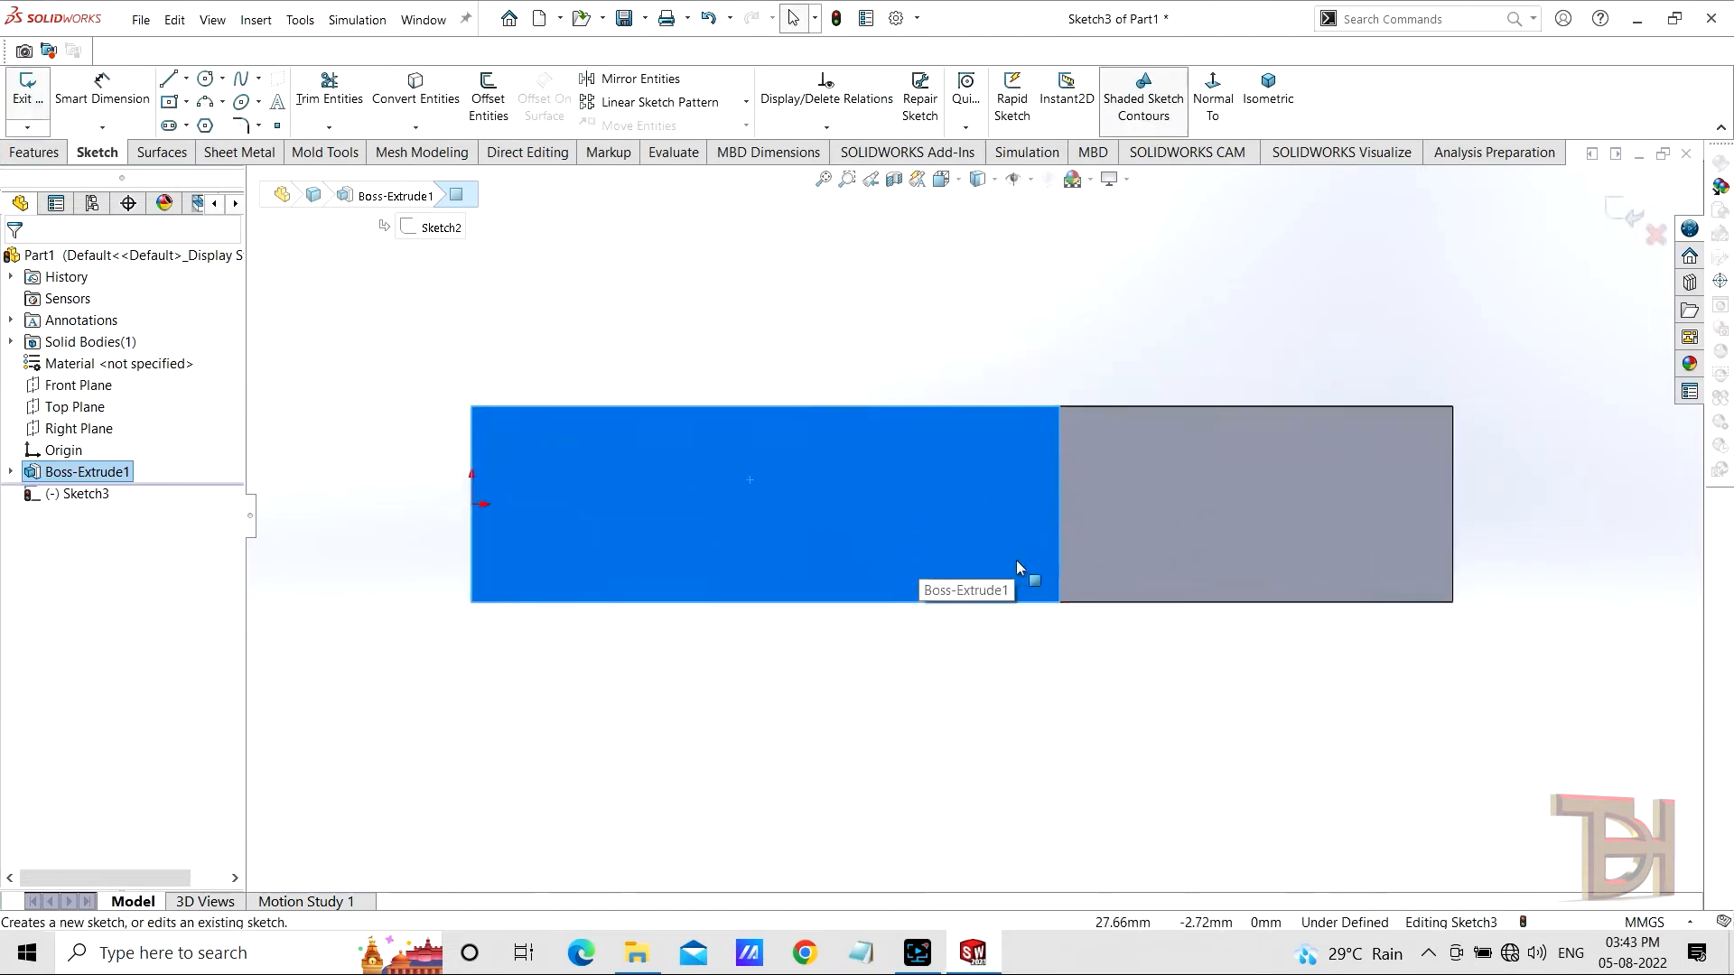
{"action": "scroll", "coordinate": [1264, 531], "scroll_direction": "down", "scroll_amount": 1}
{"action": "scroll", "coordinate": [1025, 492], "scroll_direction": "up", "scroll_amount": 1}
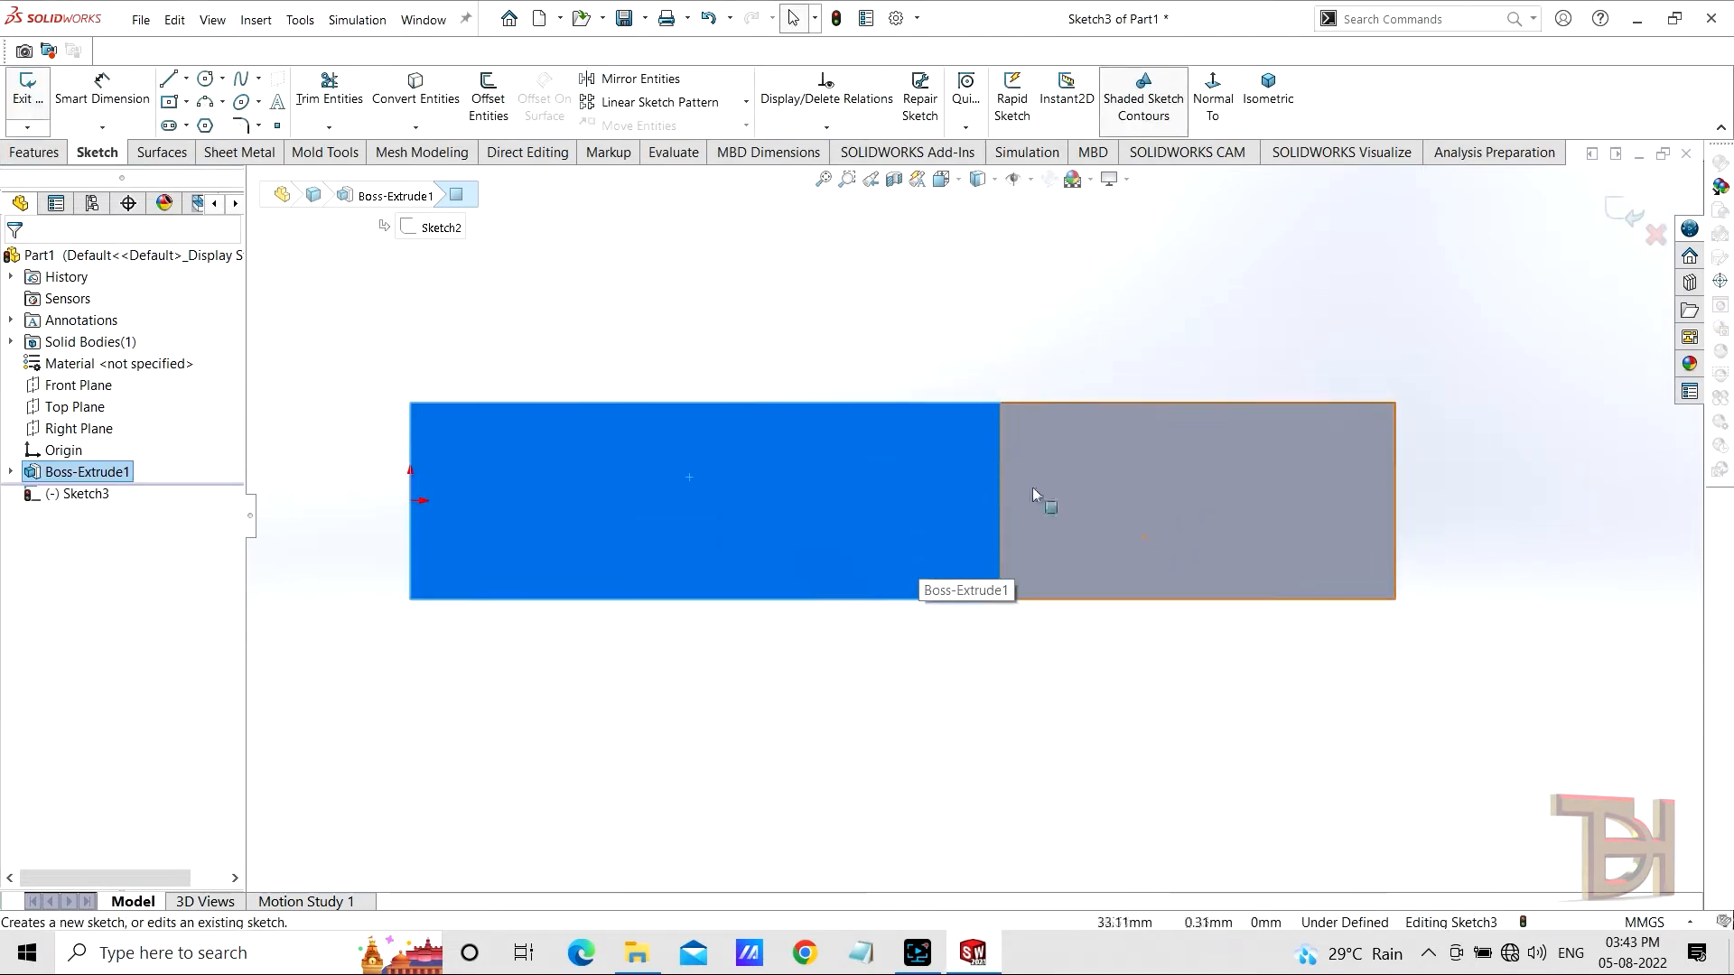
Step: Draw two lines from the origin to the two outer corners of the sloped face, forming a V shape
{"action": "left_click", "coordinate": [168, 83]}
{"action": "left_click", "coordinate": [411, 501]}
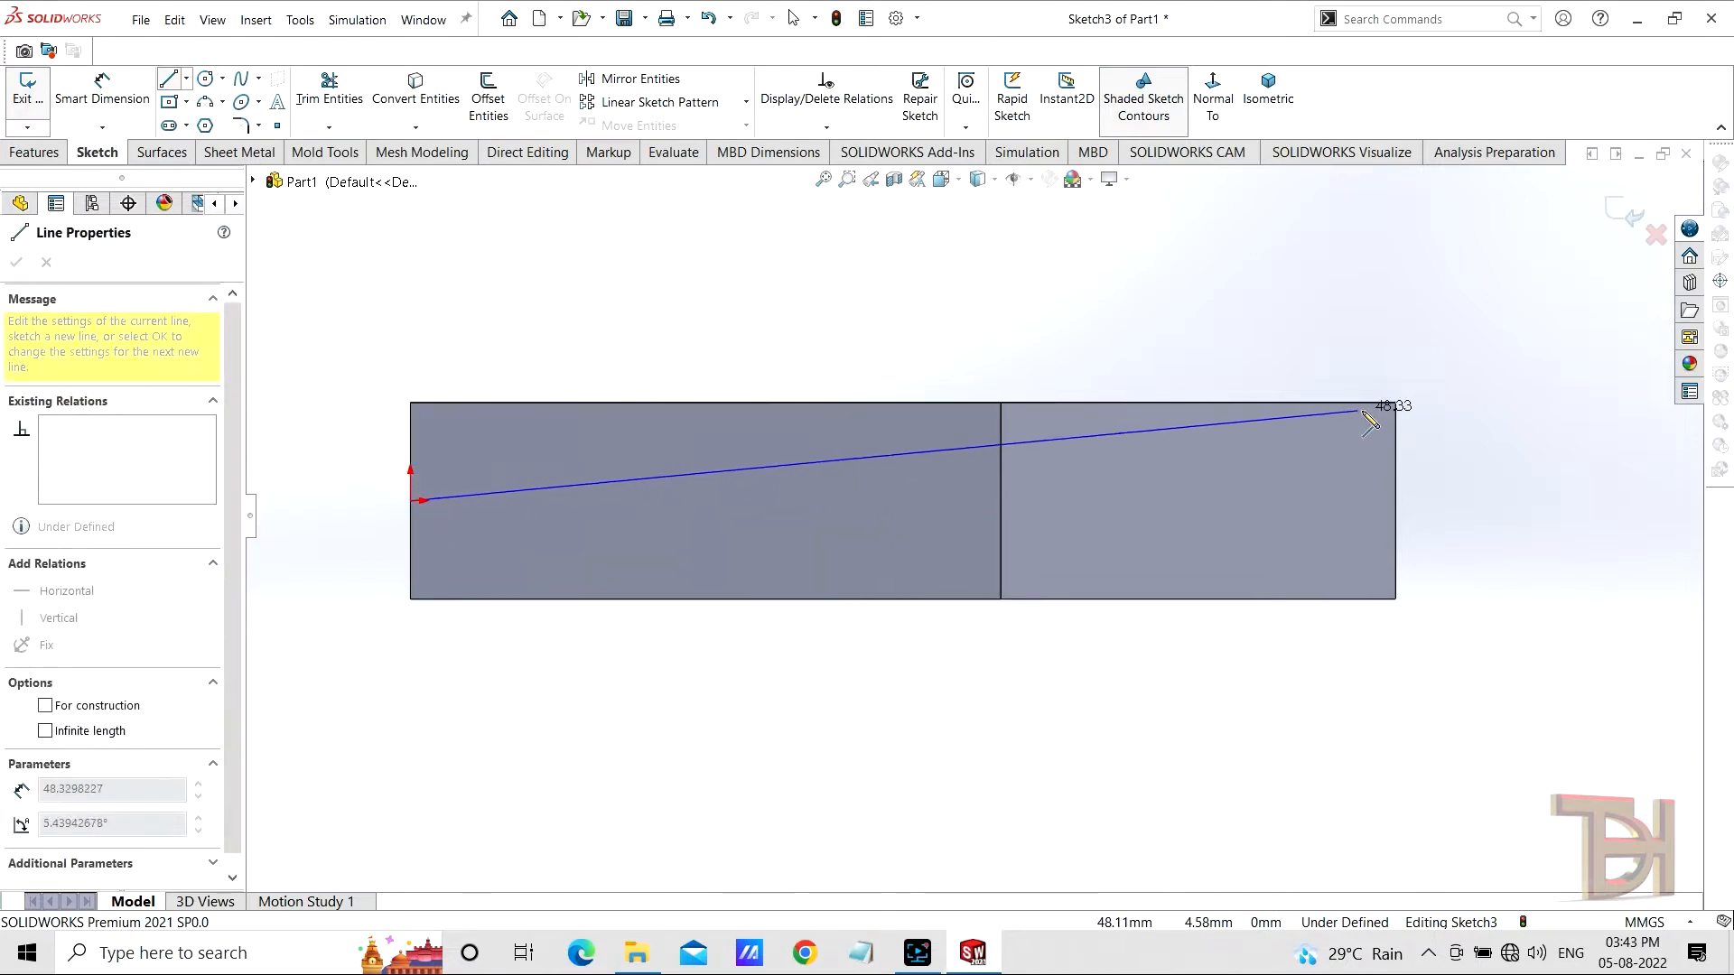
{"action": "left_click", "coordinate": [1396, 405]}
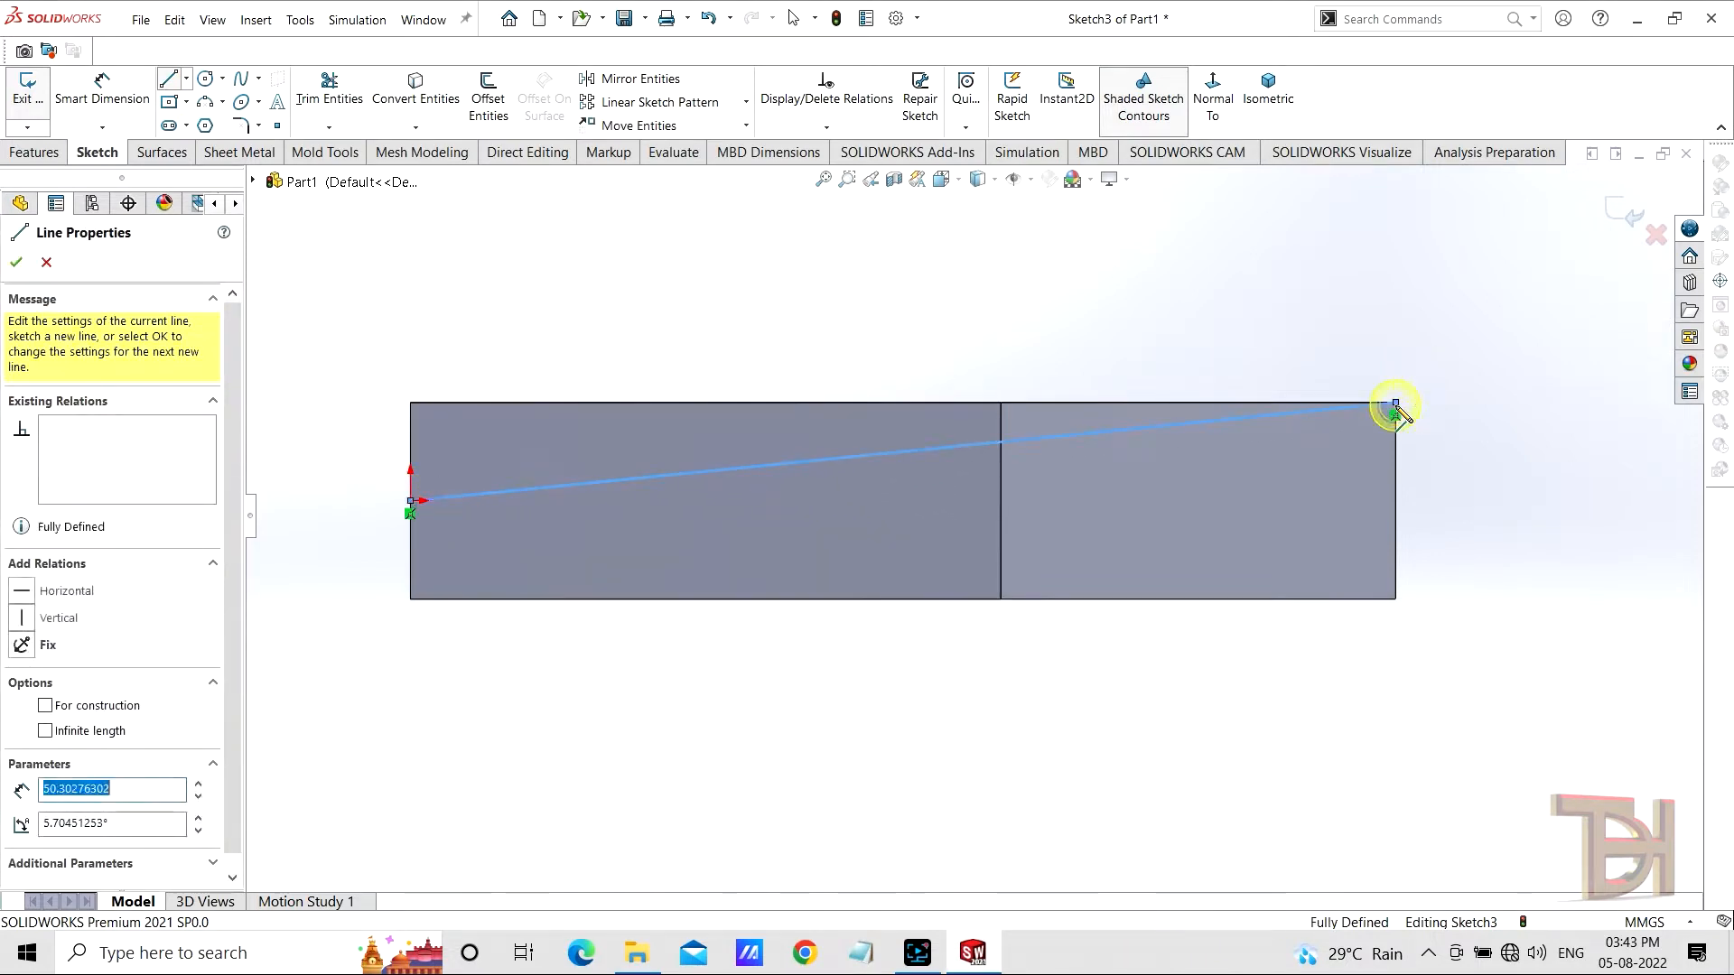
{"action": "right_click", "coordinate": [1118, 287]}
{"action": "left_click", "coordinate": [1174, 298]}
{"action": "left_click", "coordinate": [168, 79]}
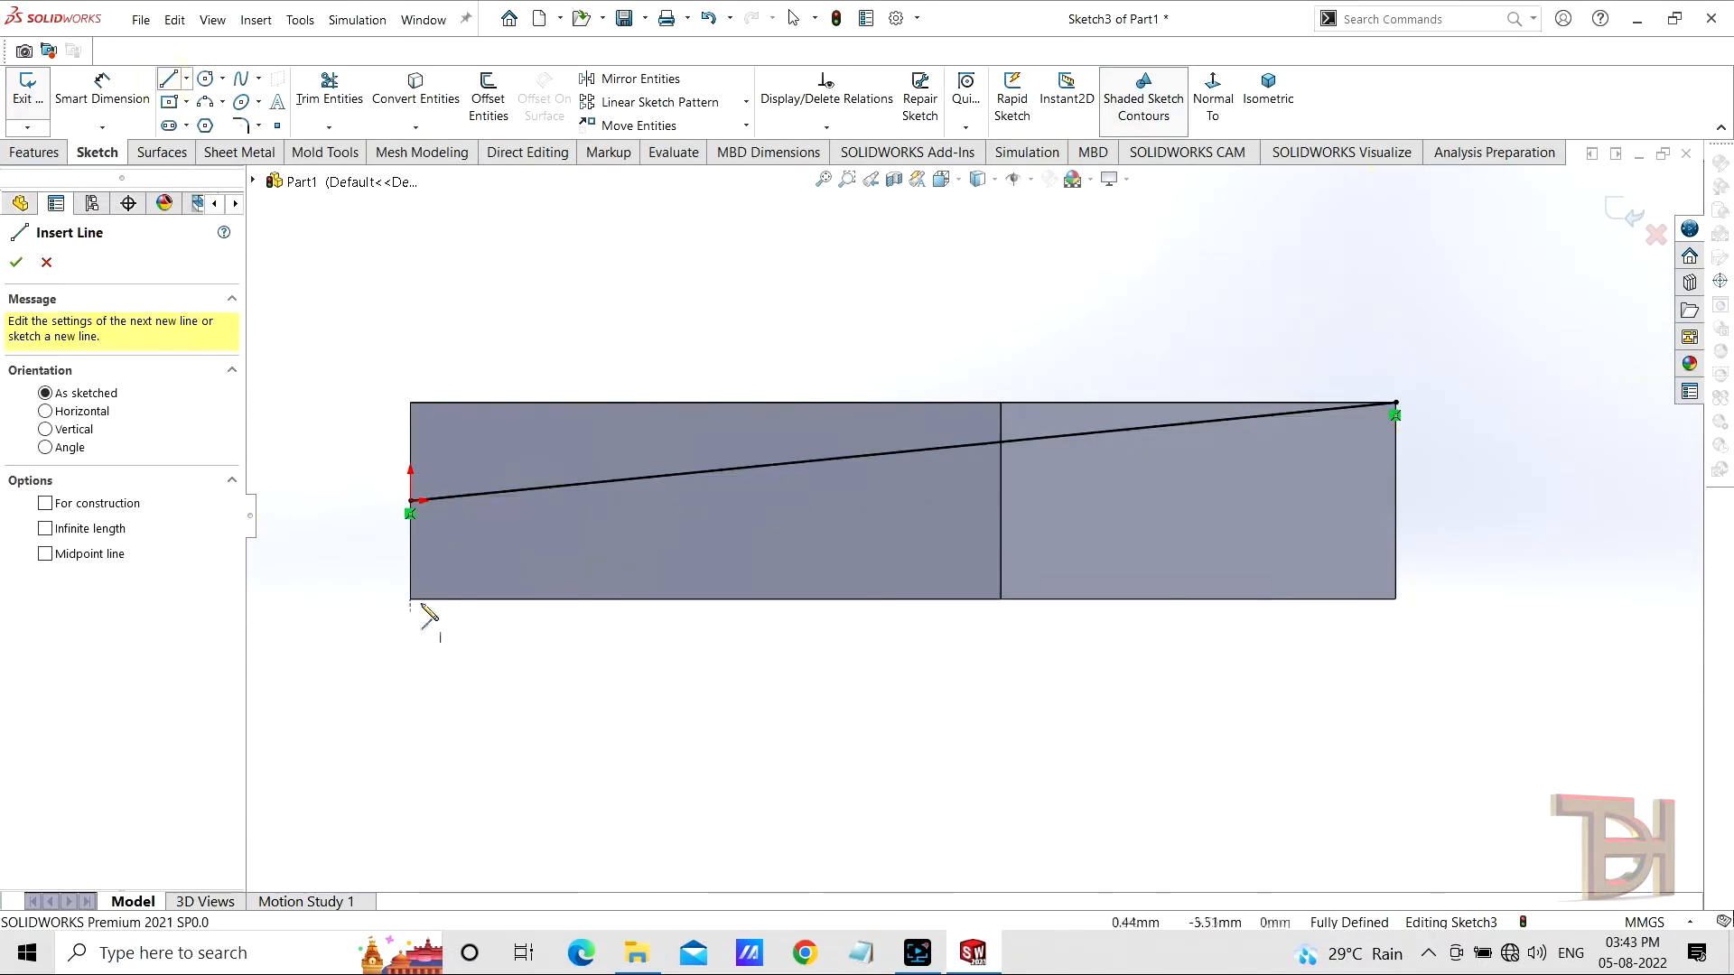
{"action": "left_click", "coordinate": [411, 501]}
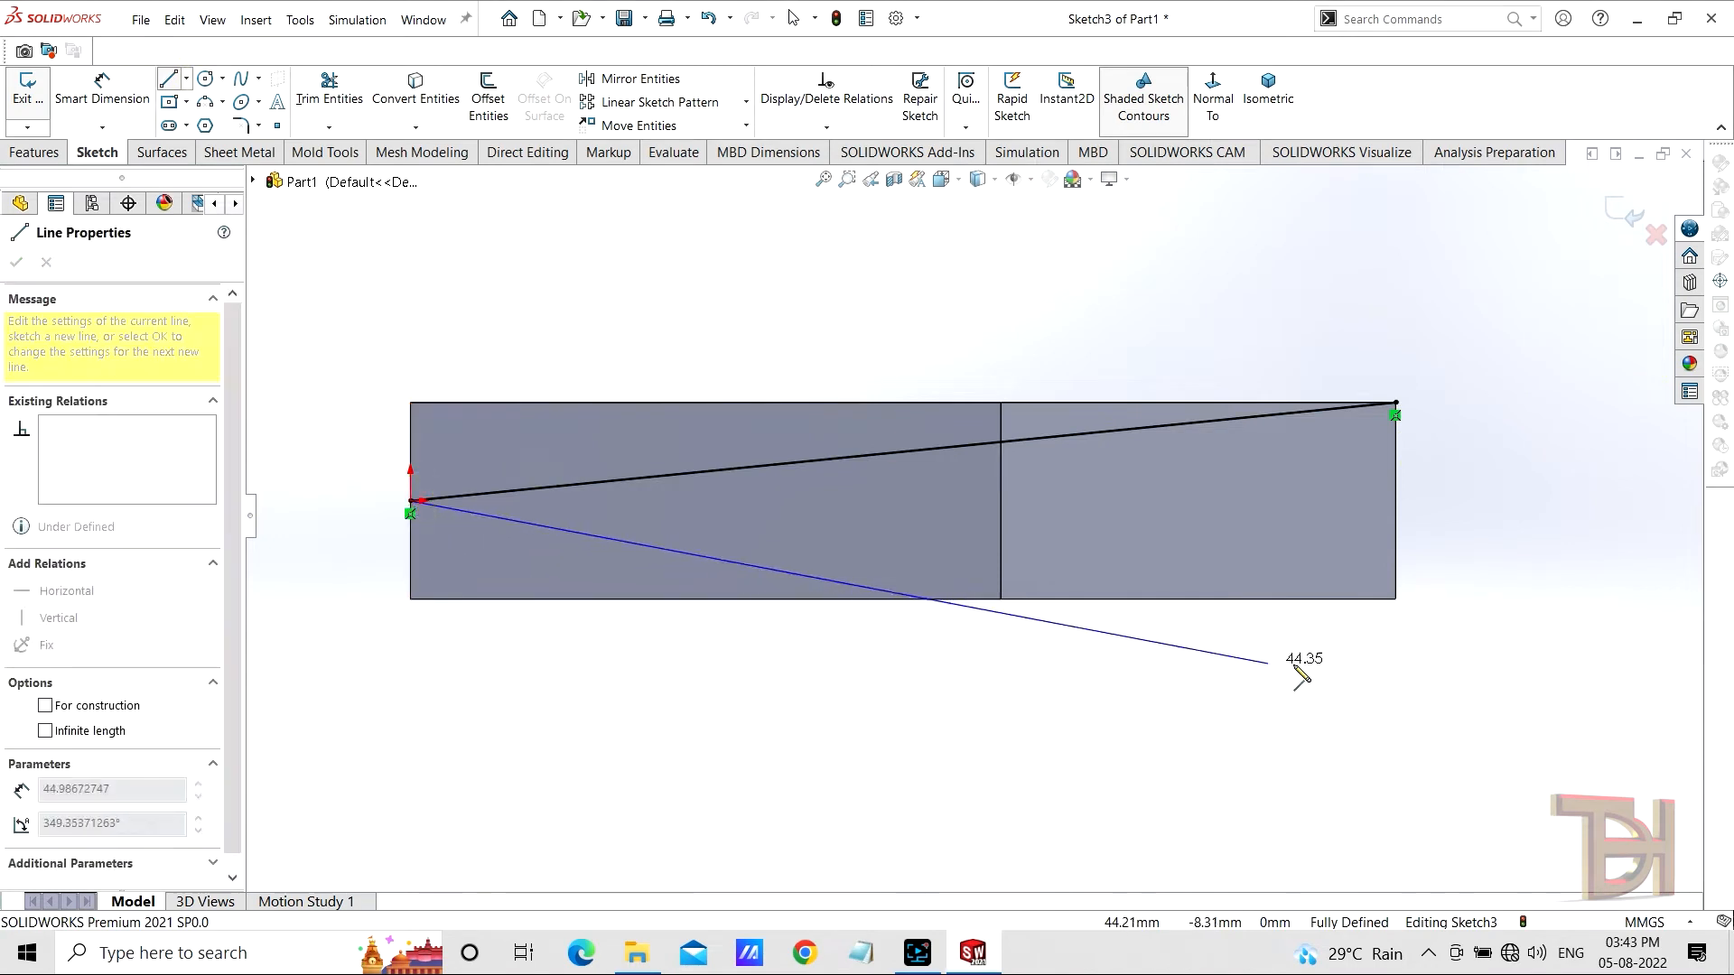
{"action": "left_click", "coordinate": [1396, 598]}
{"action": "right_click", "coordinate": [1462, 520]}
{"action": "left_click", "coordinate": [1518, 535]}
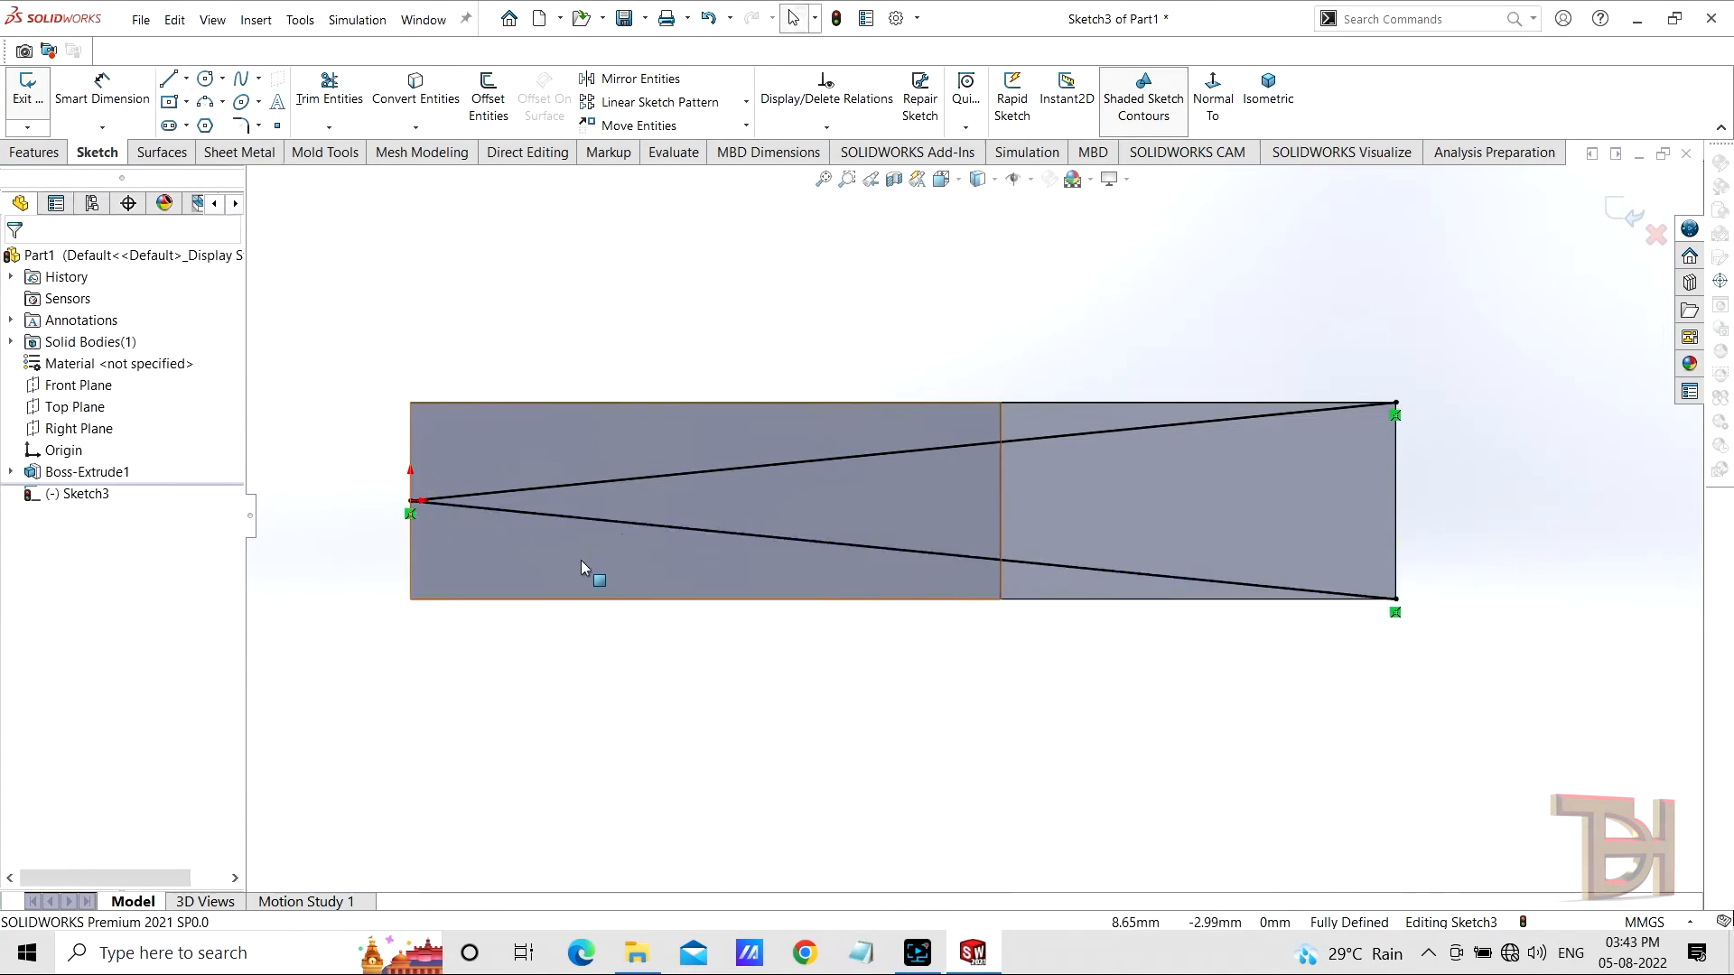
Step: Convert the outline of the flat rectangular top face into sketch entities
{"action": "left_click", "coordinate": [582, 567]}
{"action": "left_click", "coordinate": [422, 101]}
{"action": "left_click", "coordinate": [1084, 588]}
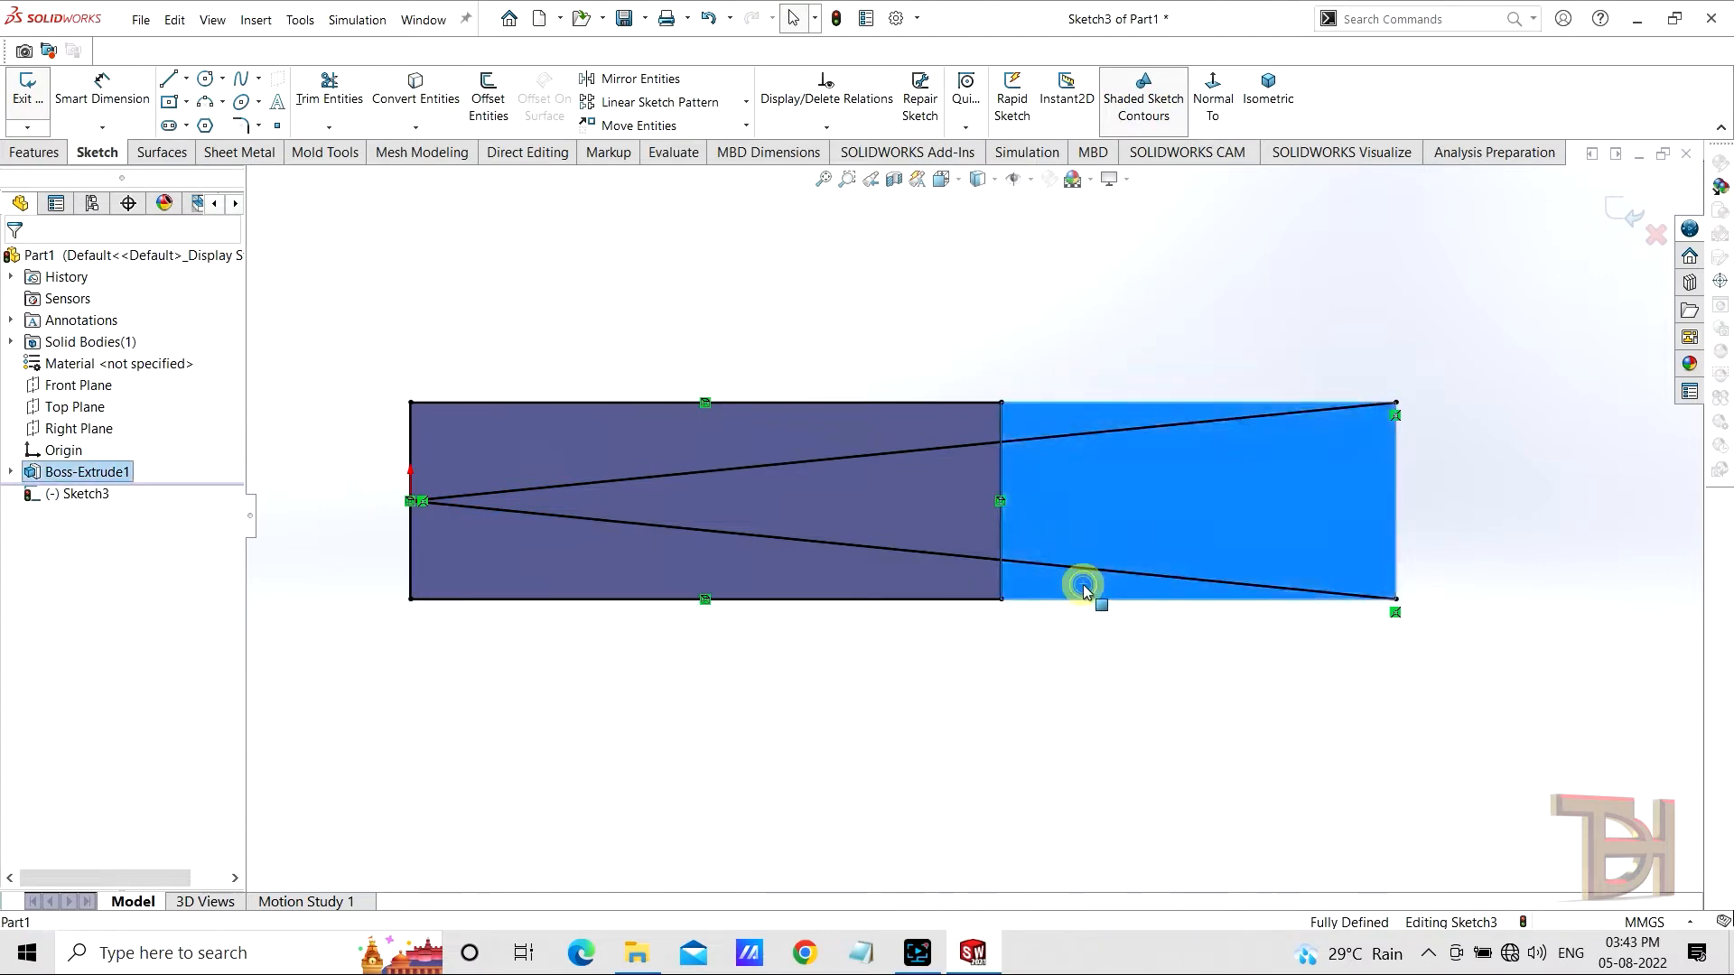
{"action": "left_click", "coordinate": [329, 91]}
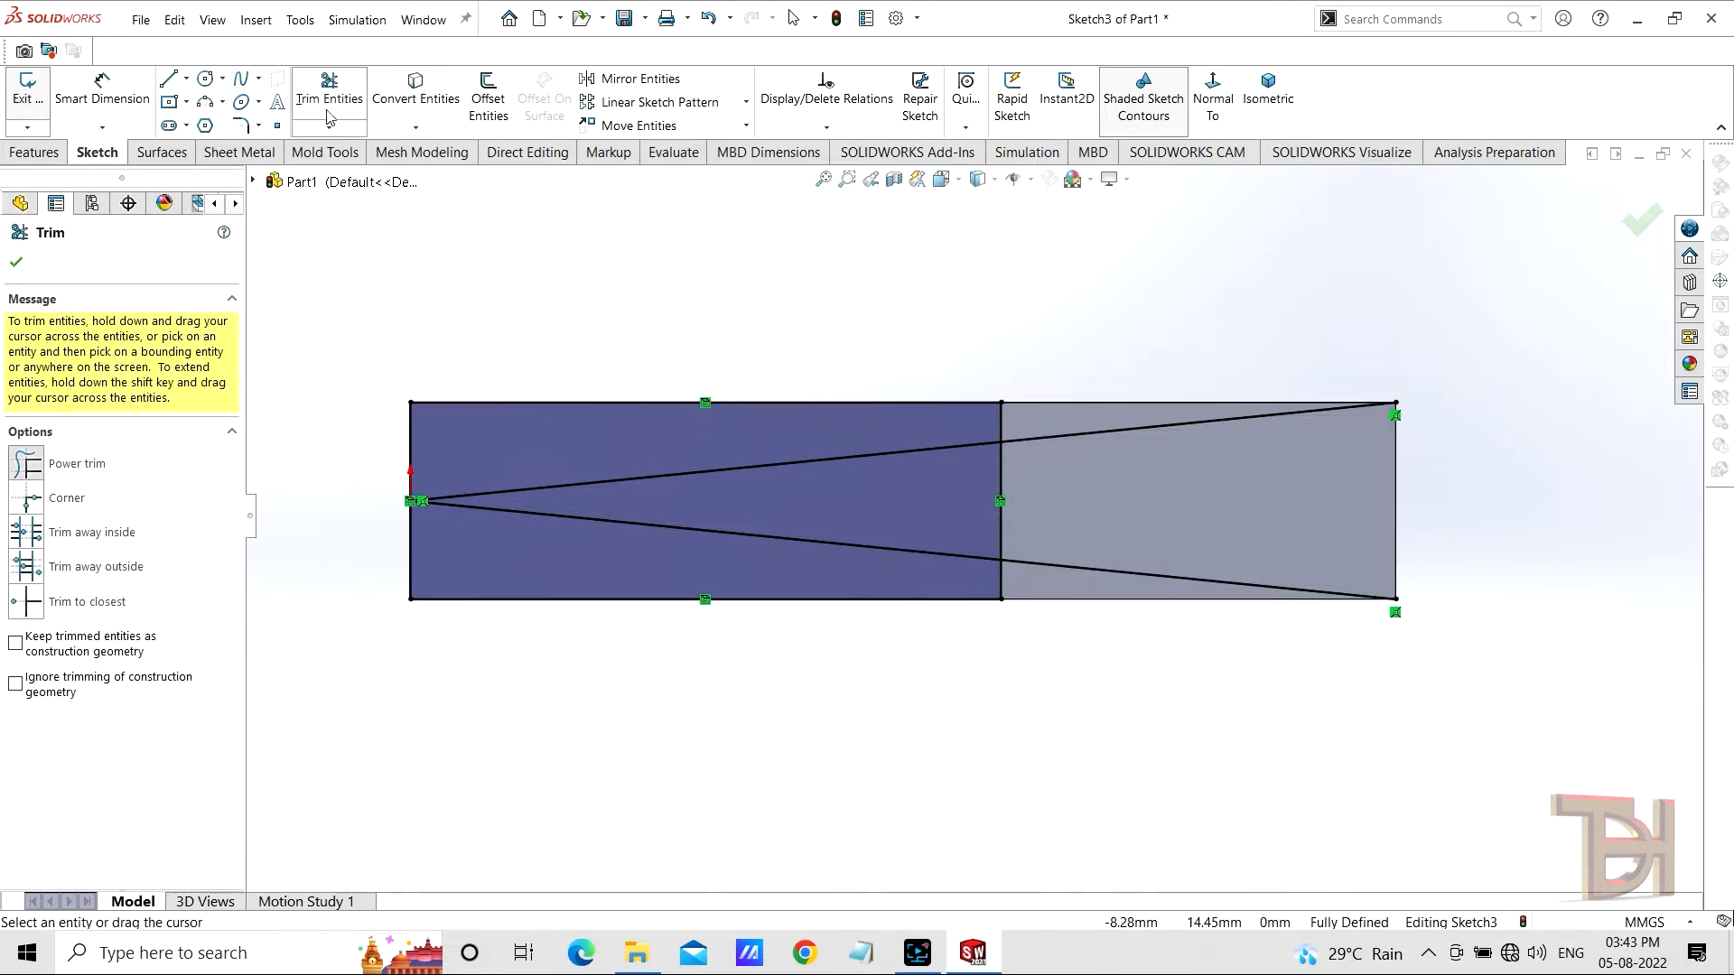
Step: Convert the sloped face's two long side edges into sketch lines and trim the dividing line between the faces outside the V
{"action": "left_click", "coordinate": [414, 106]}
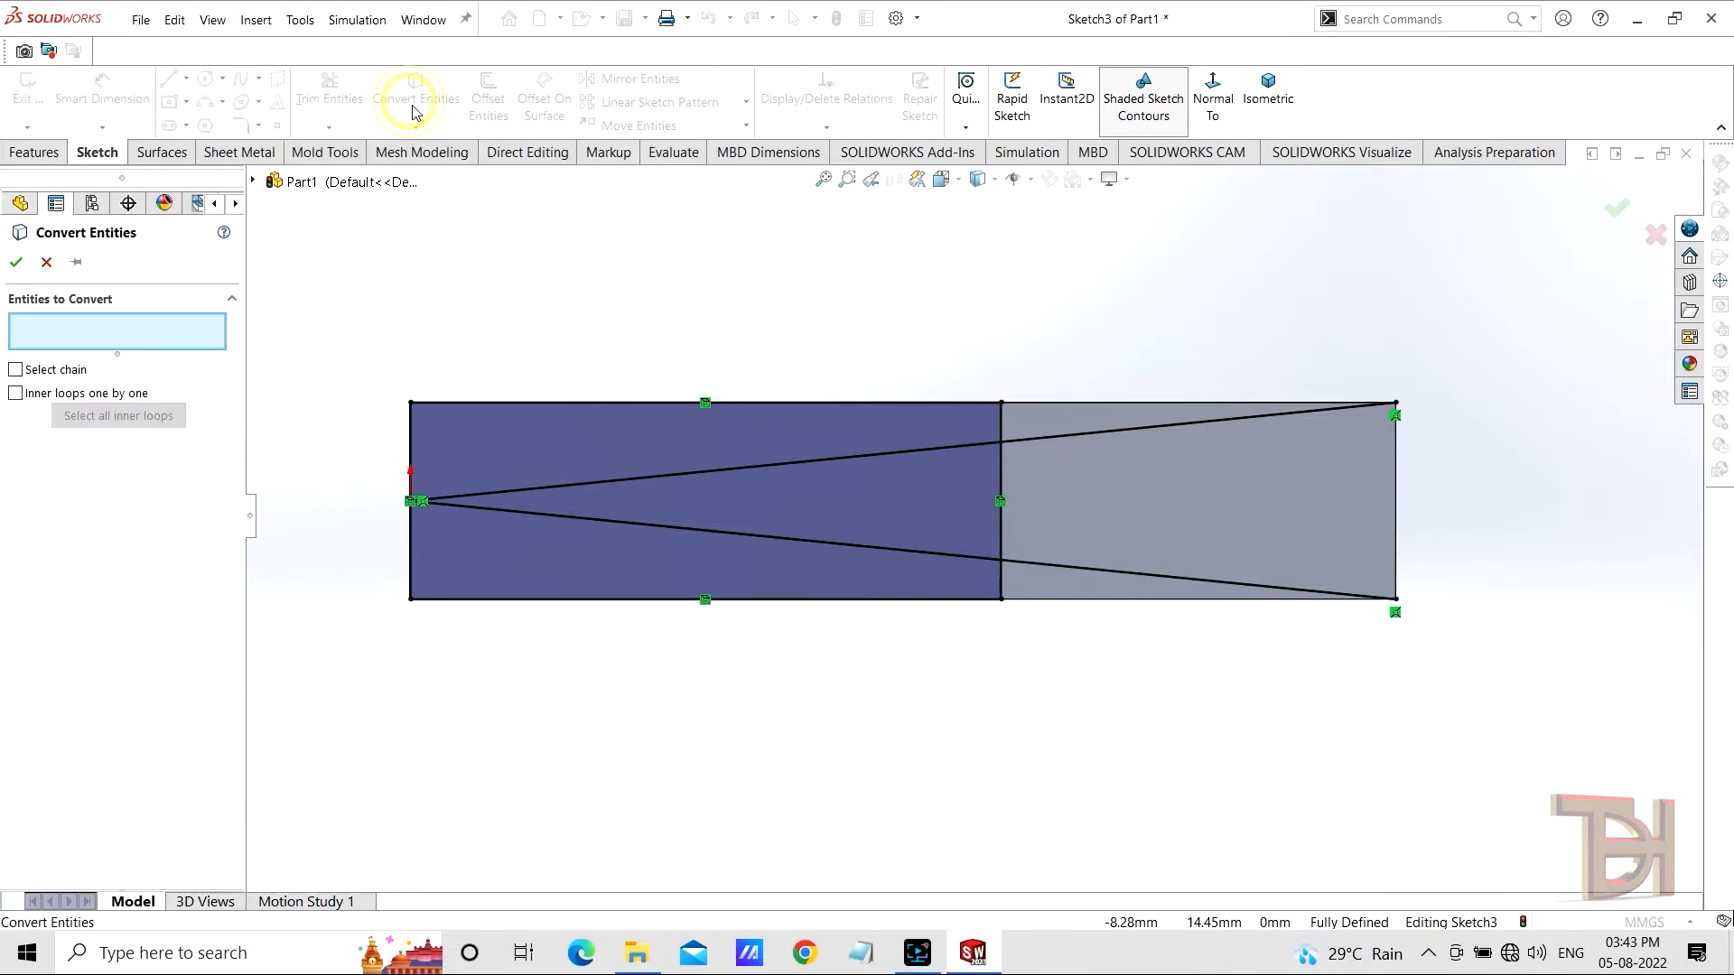
{"action": "left_click", "coordinate": [1097, 402]}
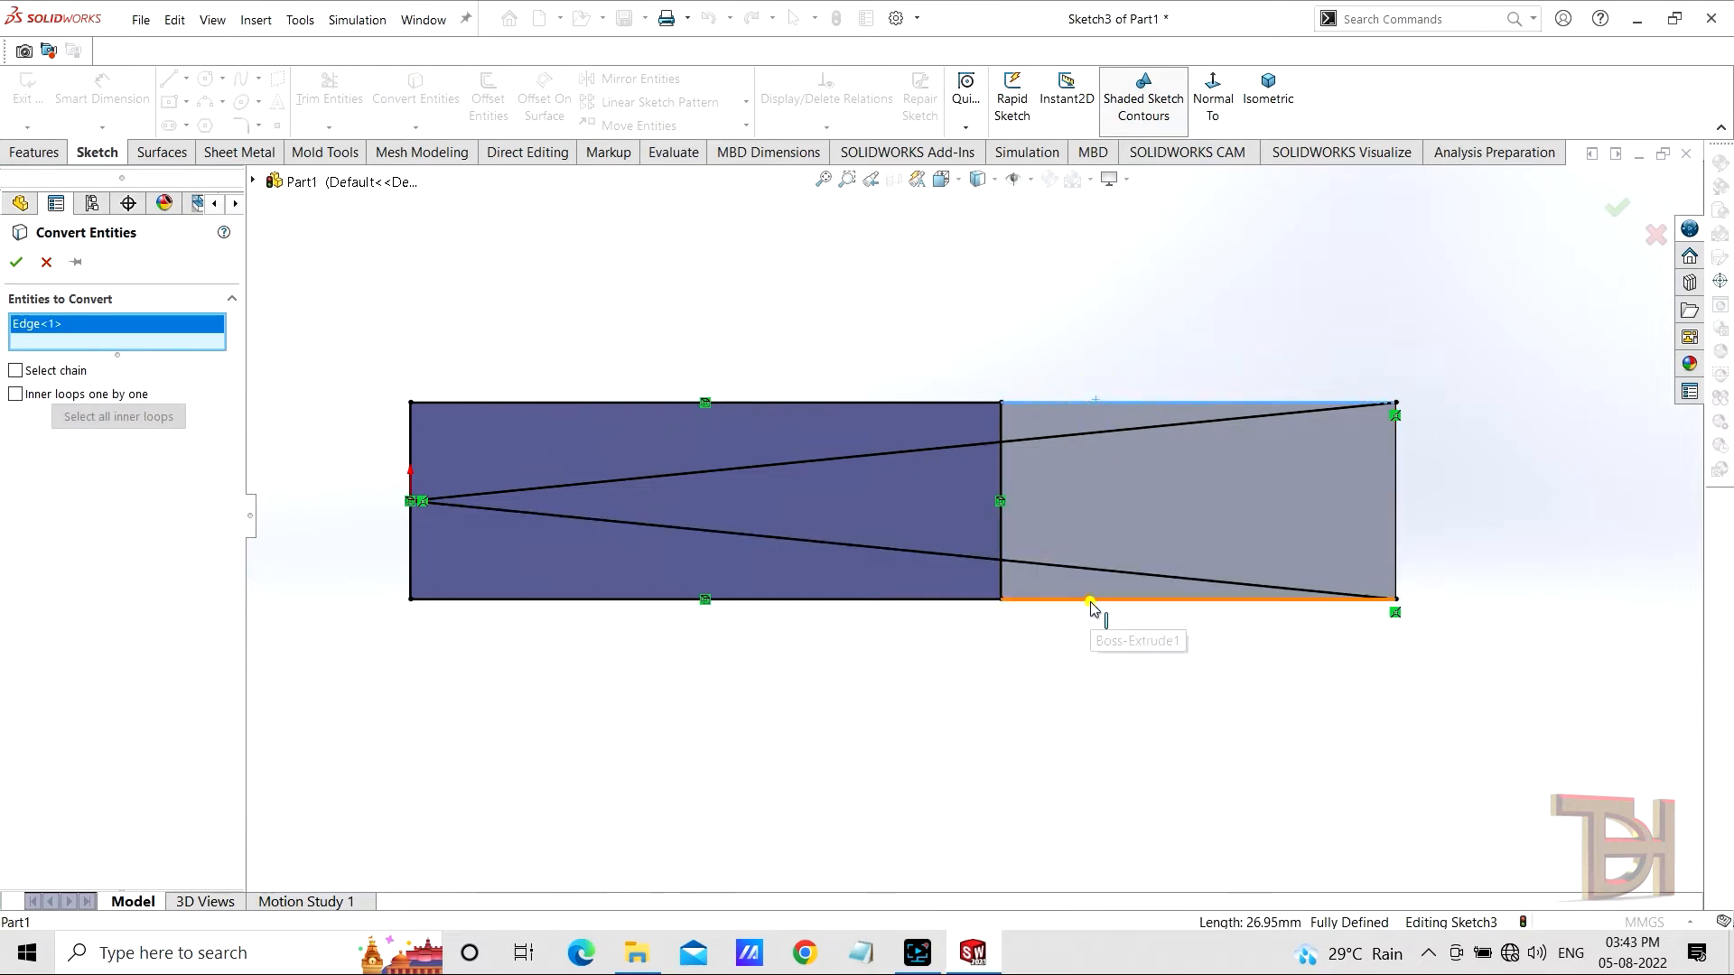
{"action": "left_click", "coordinate": [1091, 598]}
{"action": "left_click", "coordinate": [16, 262]}
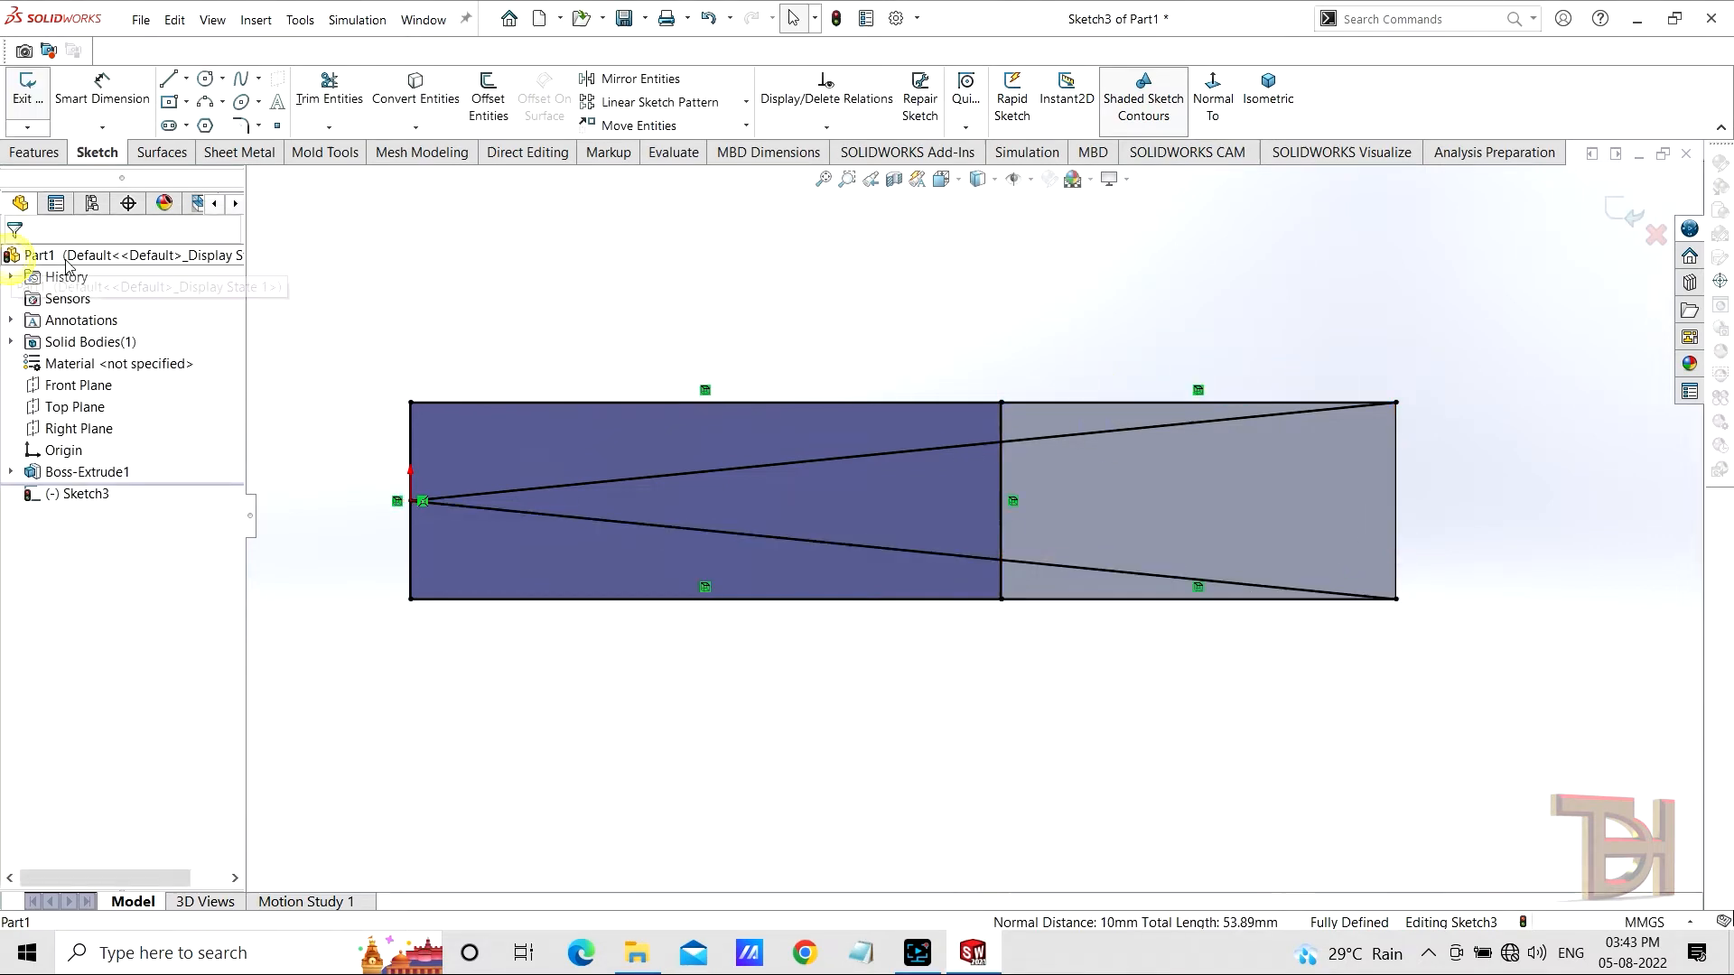
{"action": "left_click", "coordinate": [328, 90]}
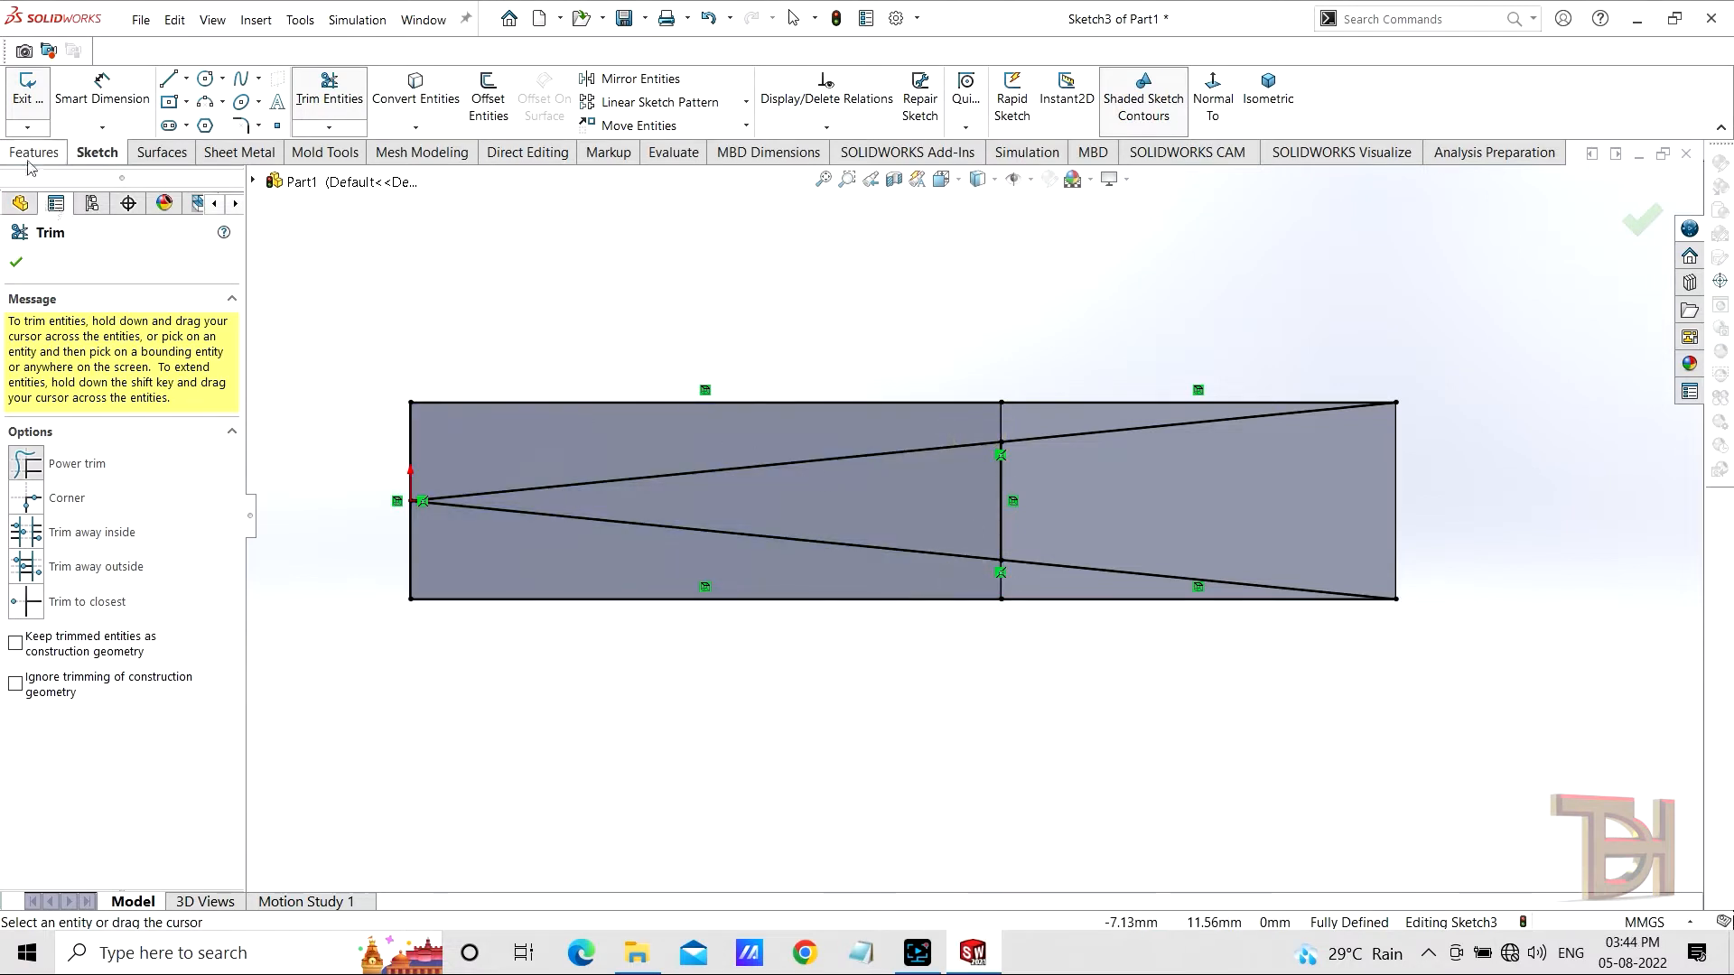
{"action": "left_click", "coordinate": [20, 259]}
Step: Start an Extruded Cut from the sketch and select the four regions outside the V as its contours
{"action": "left_click", "coordinate": [34, 153]}
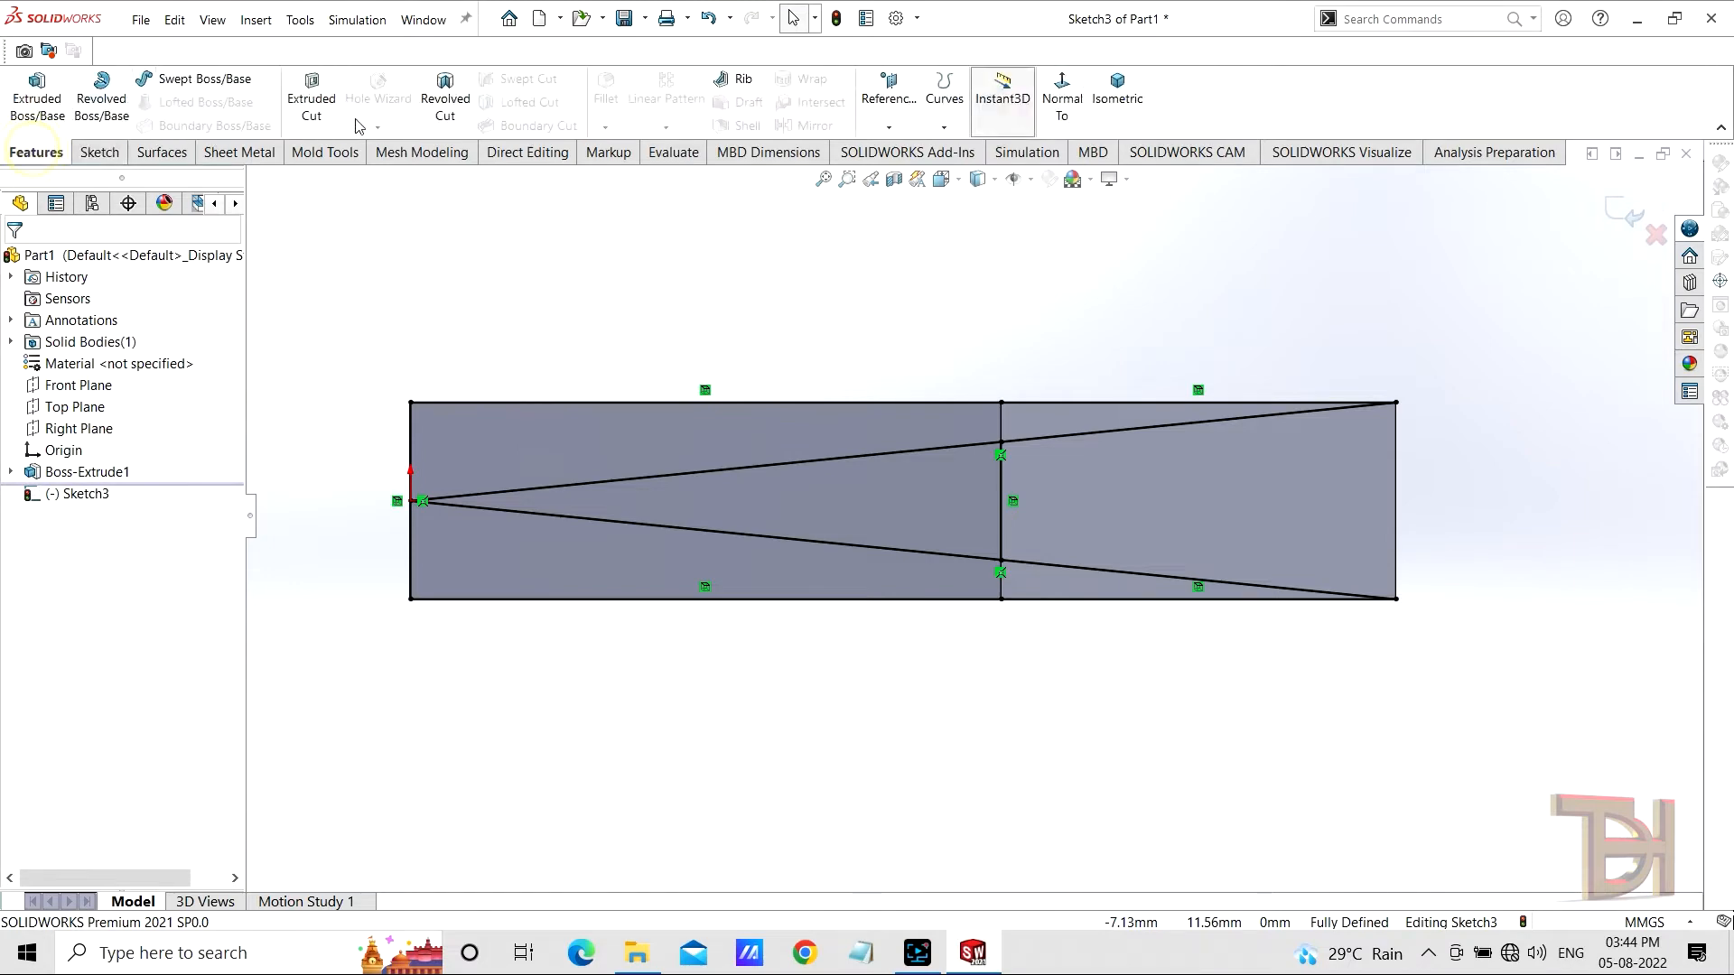
{"action": "left_click", "coordinate": [311, 100]}
{"action": "scroll", "coordinate": [1063, 457], "scroll_direction": "down", "scroll_amount": 3}
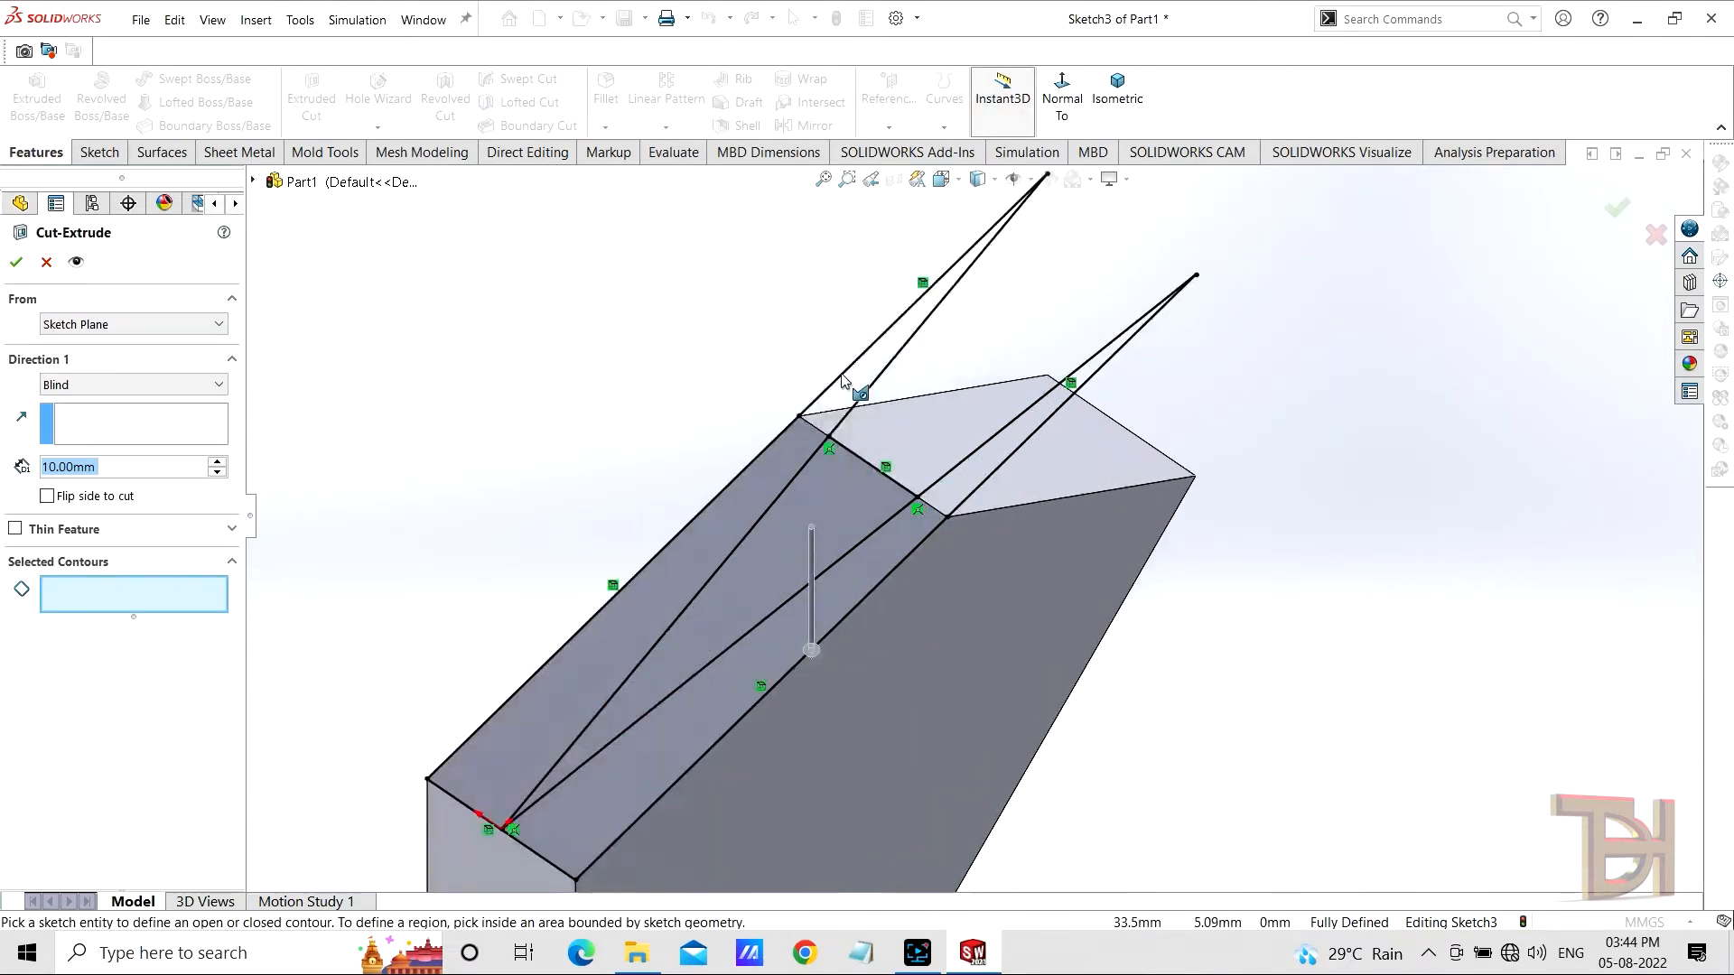
{"action": "left_click", "coordinate": [975, 380]}
{"action": "left_click", "coordinate": [1028, 445]}
{"action": "left_click", "coordinate": [840, 562]}
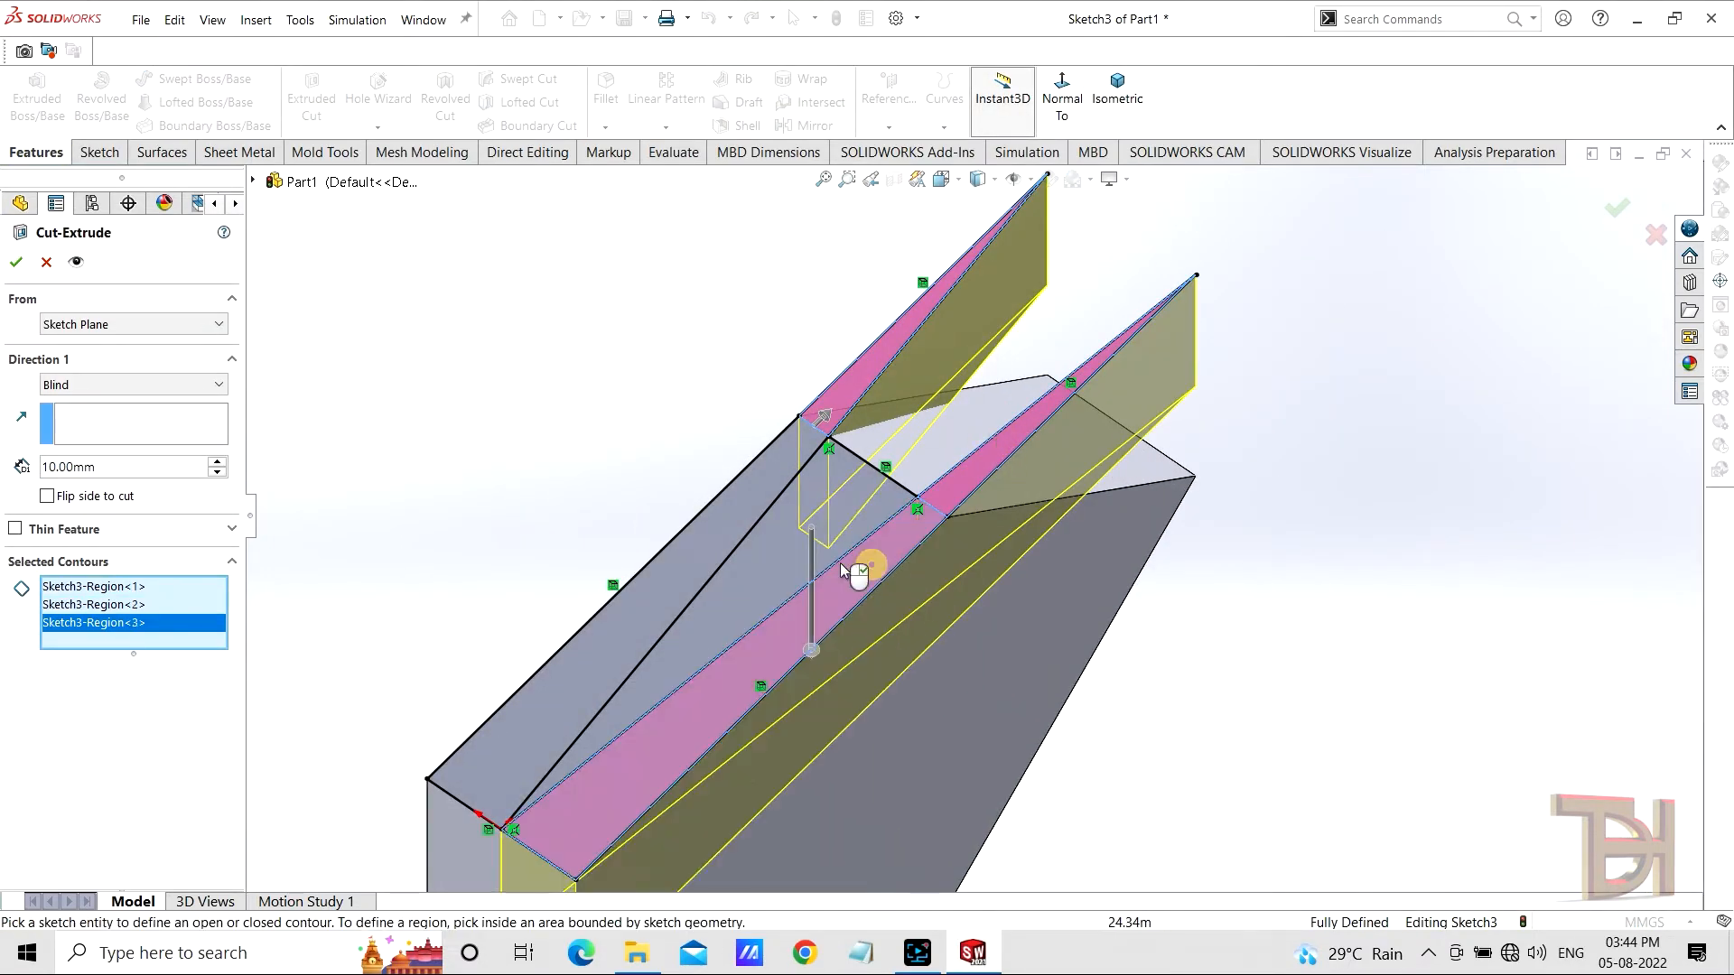
{"action": "left_click", "coordinate": [733, 542]}
{"action": "scroll", "coordinate": [973, 515], "scroll_direction": "up", "scroll_amount": 5}
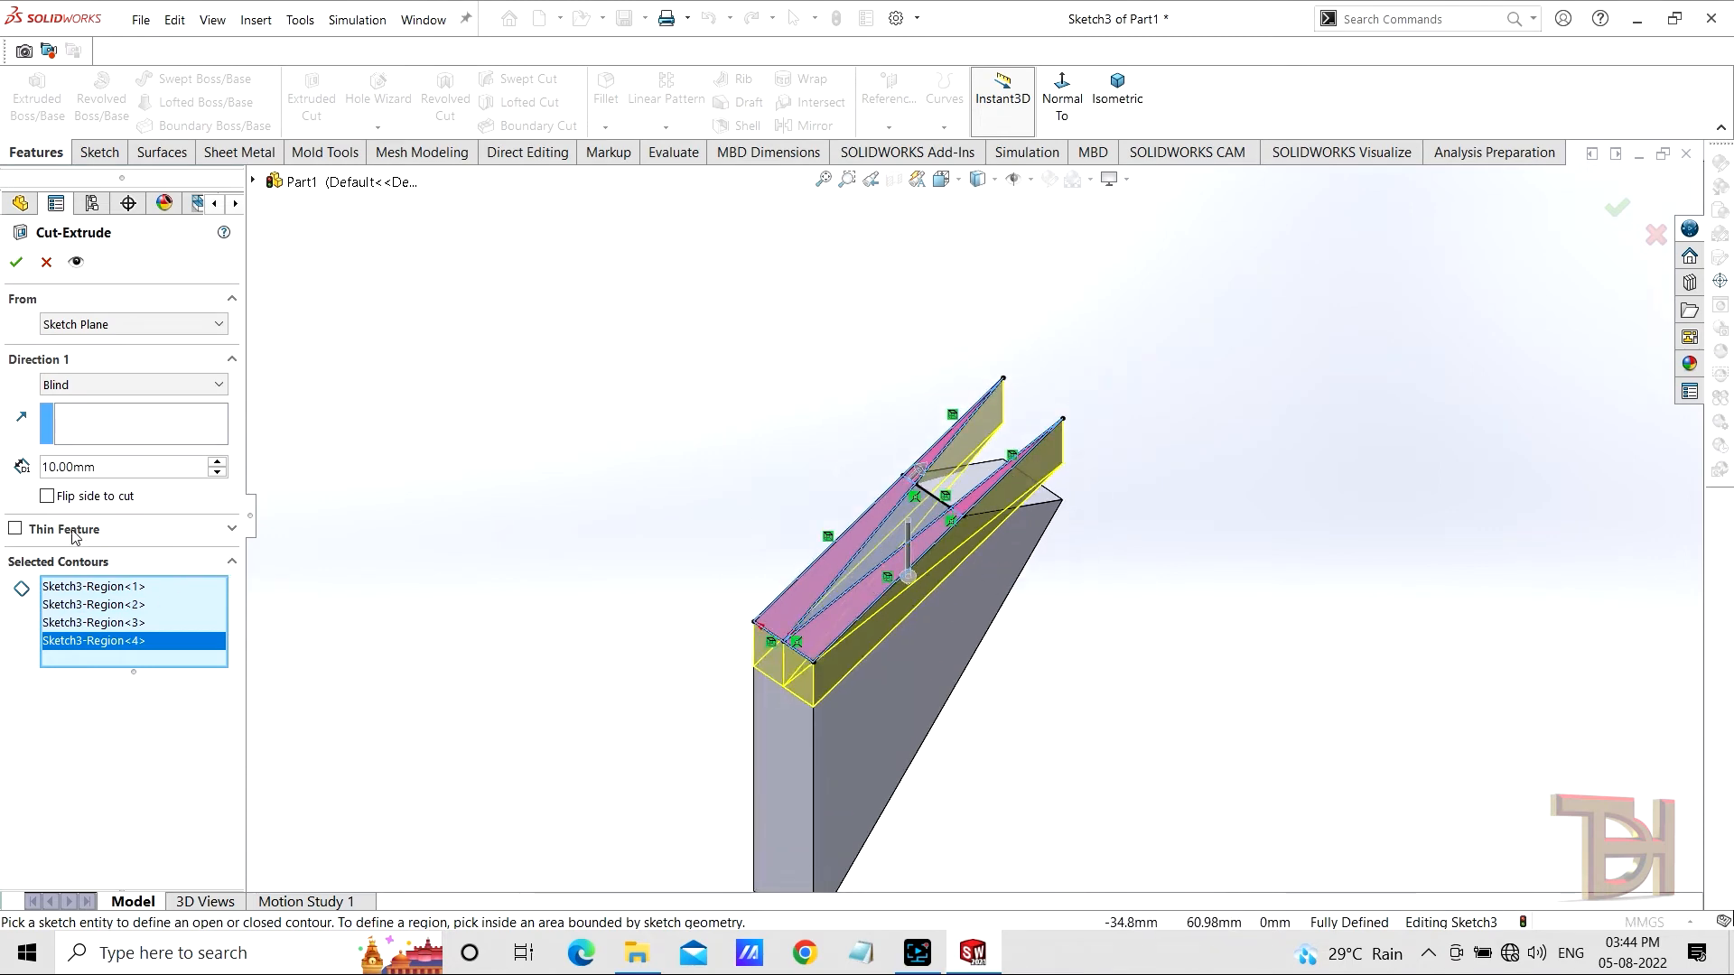
Step: Set the cut to Through All in both directions and apply it
{"action": "left_click", "coordinate": [161, 385]}
{"action": "left_click", "coordinate": [91, 433]}
{"action": "scroll", "coordinate": [1310, 650], "scroll_direction": "down", "scroll_amount": 2}
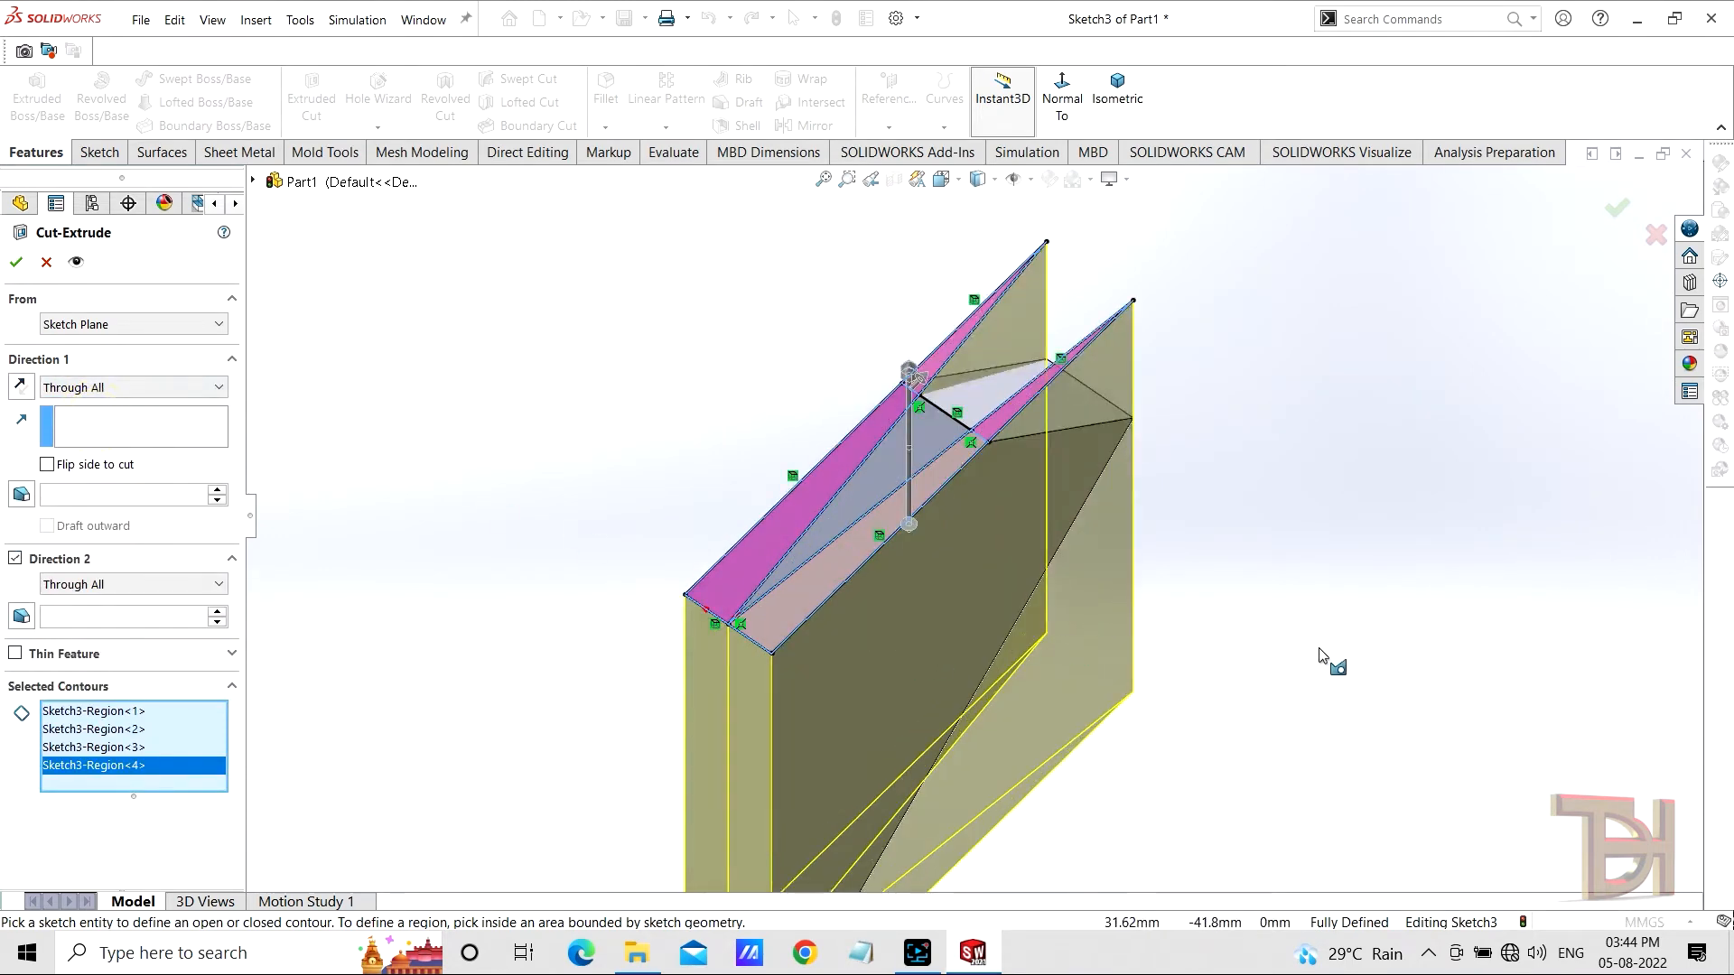
{"action": "middle_click_drag", "start_coordinate": [1295, 638], "coordinate": [1239, 773]}
{"action": "left_click", "coordinate": [17, 262]}
{"action": "scroll", "coordinate": [1021, 560], "scroll_direction": "down", "scroll_amount": 4}
{"action": "scroll", "coordinate": [966, 586], "scroll_direction": "up", "scroll_amount": 1}
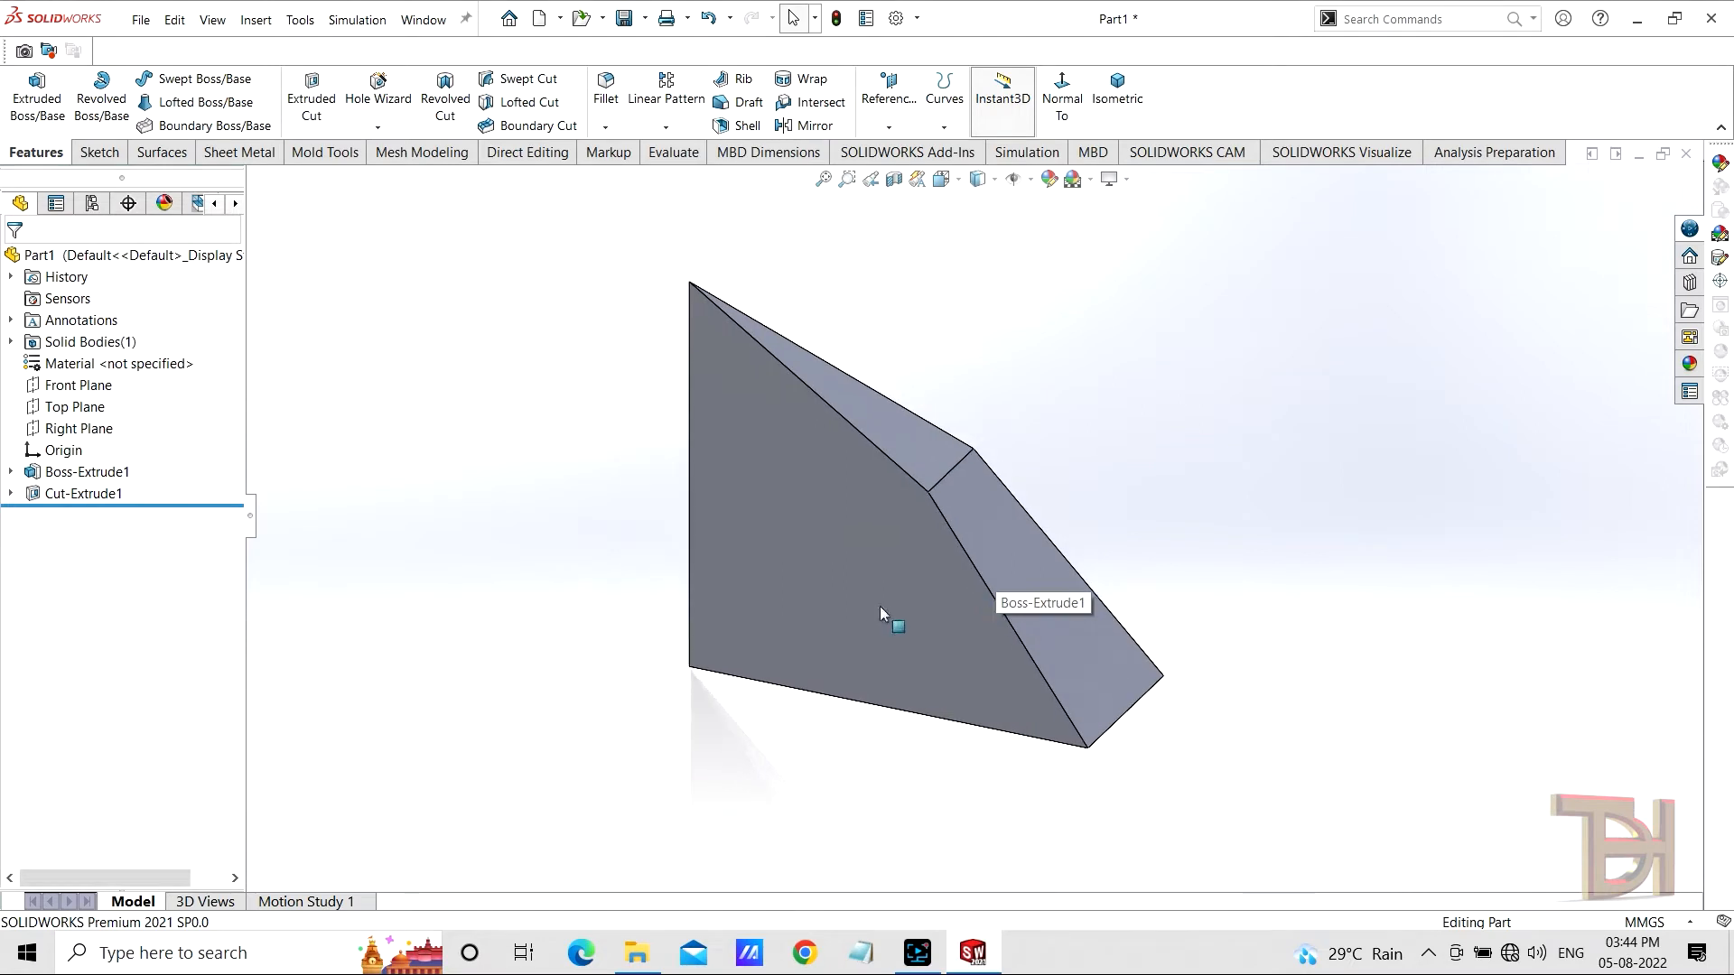
Step: Chamfer the short edge at the solid's outermost tip with a distance of 10 mm and an angle of 45 degrees
{"action": "middle_click_drag", "start_coordinate": [879, 605], "coordinate": [879, 565]}
{"action": "left_click", "coordinate": [605, 127]}
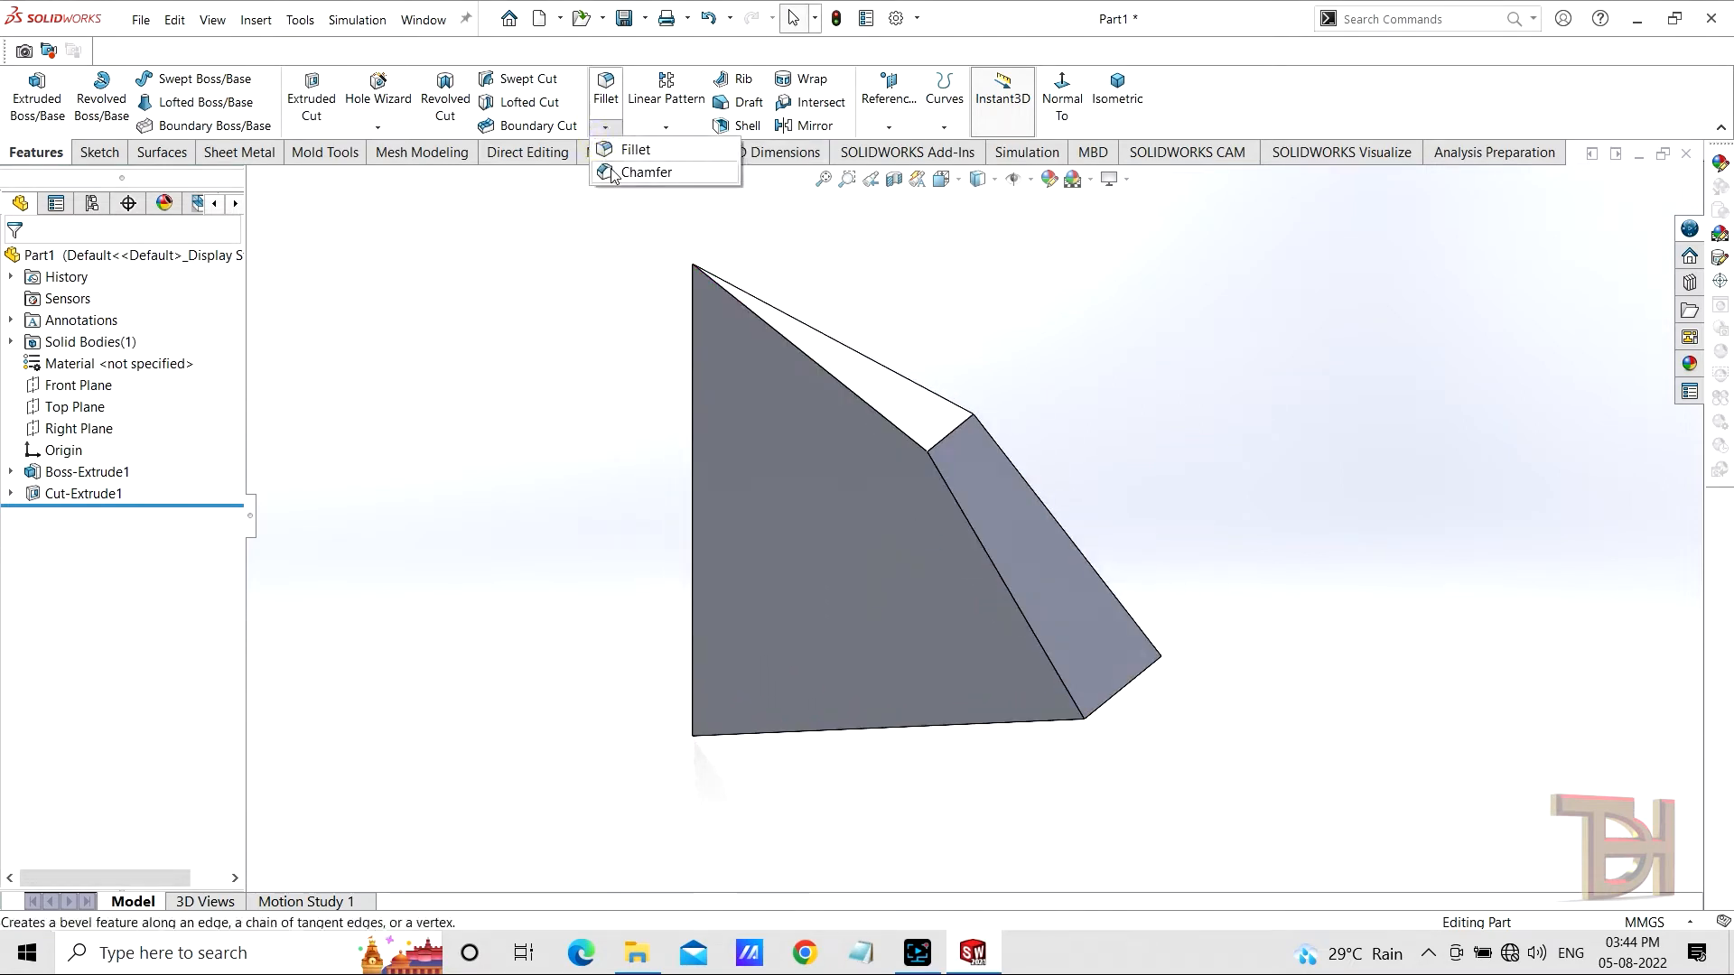
{"action": "left_click", "coordinate": [632, 166]}
{"action": "middle_click_drag", "start_coordinate": [1122, 646], "coordinate": [915, 466]}
{"action": "left_click", "coordinate": [1037, 588]}
{"action": "left_click", "coordinate": [890, 456]}
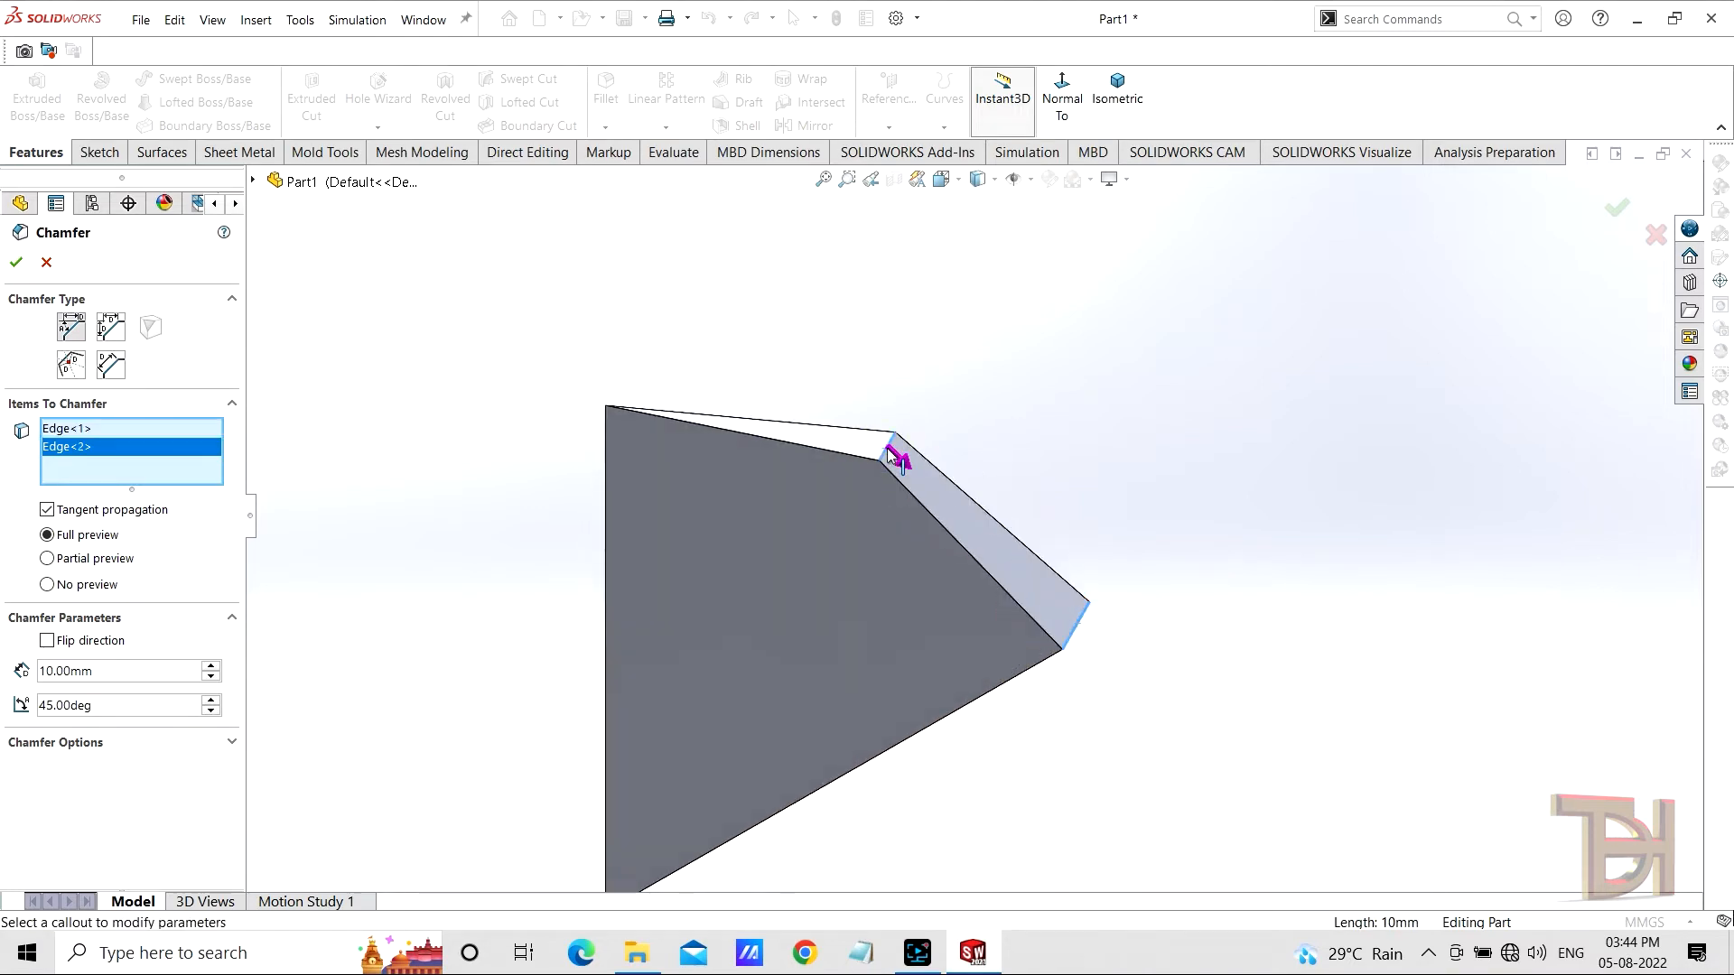
{"action": "left_click", "coordinate": [1080, 634]}
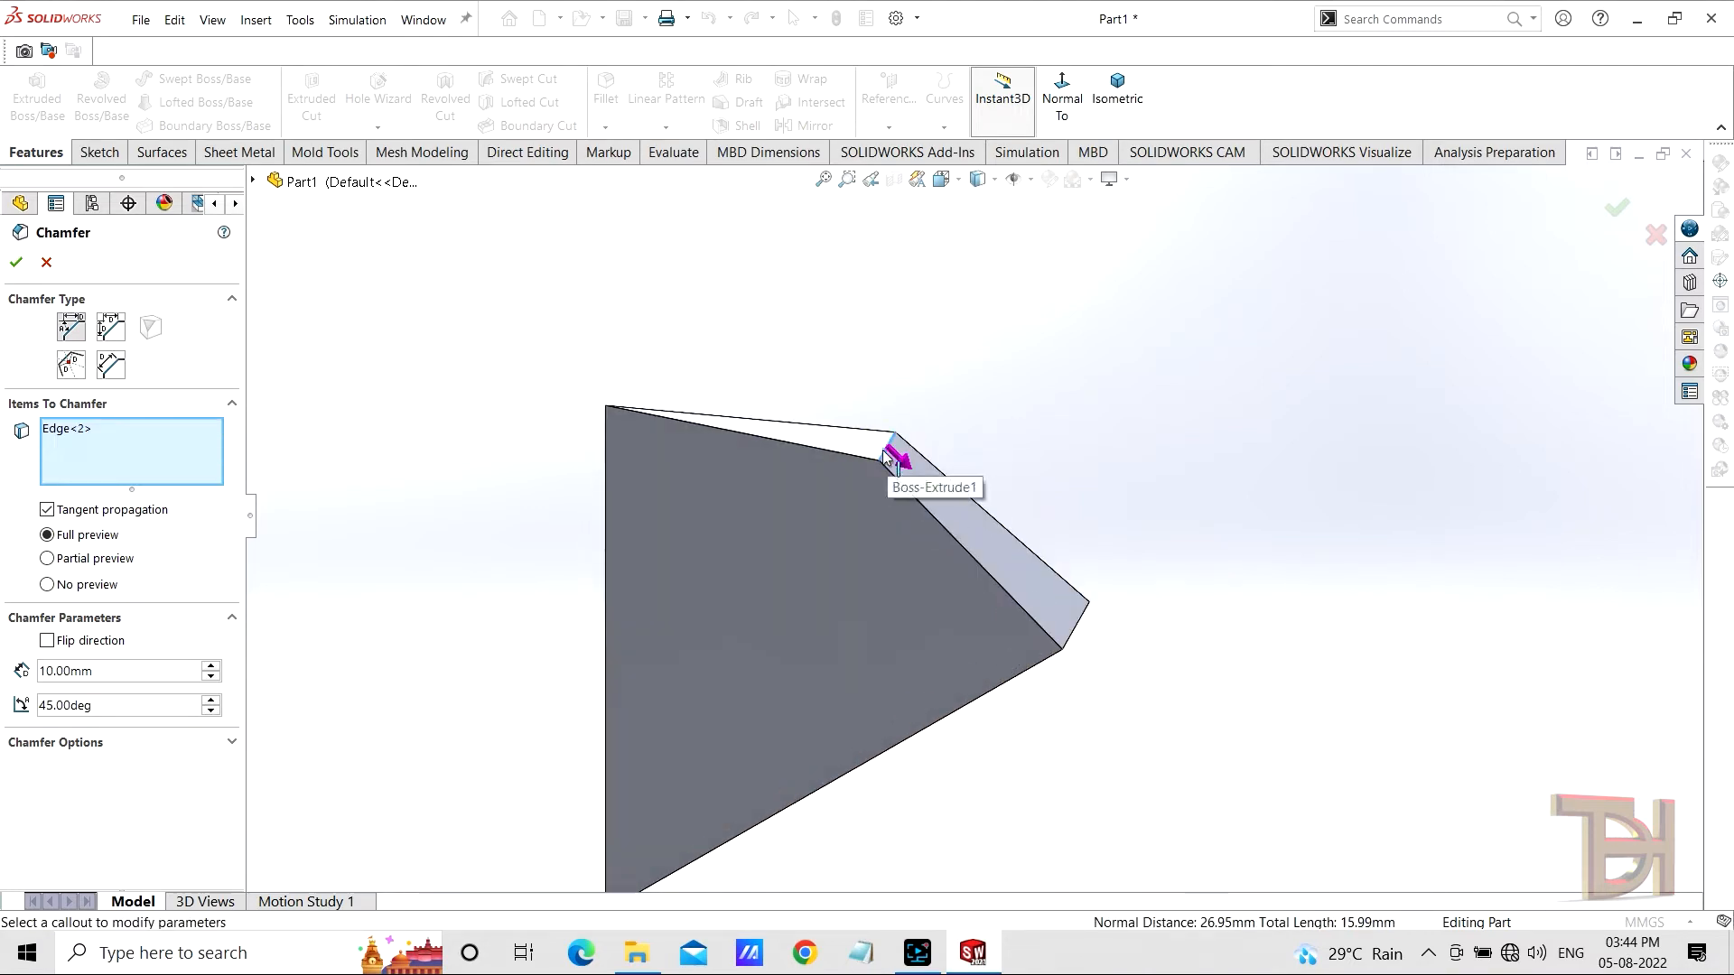
{"action": "left_click", "coordinate": [887, 458]}
{"action": "left_click", "coordinate": [1081, 637]}
{"action": "middle_click_drag", "start_coordinate": [1081, 637], "coordinate": [964, 677]}
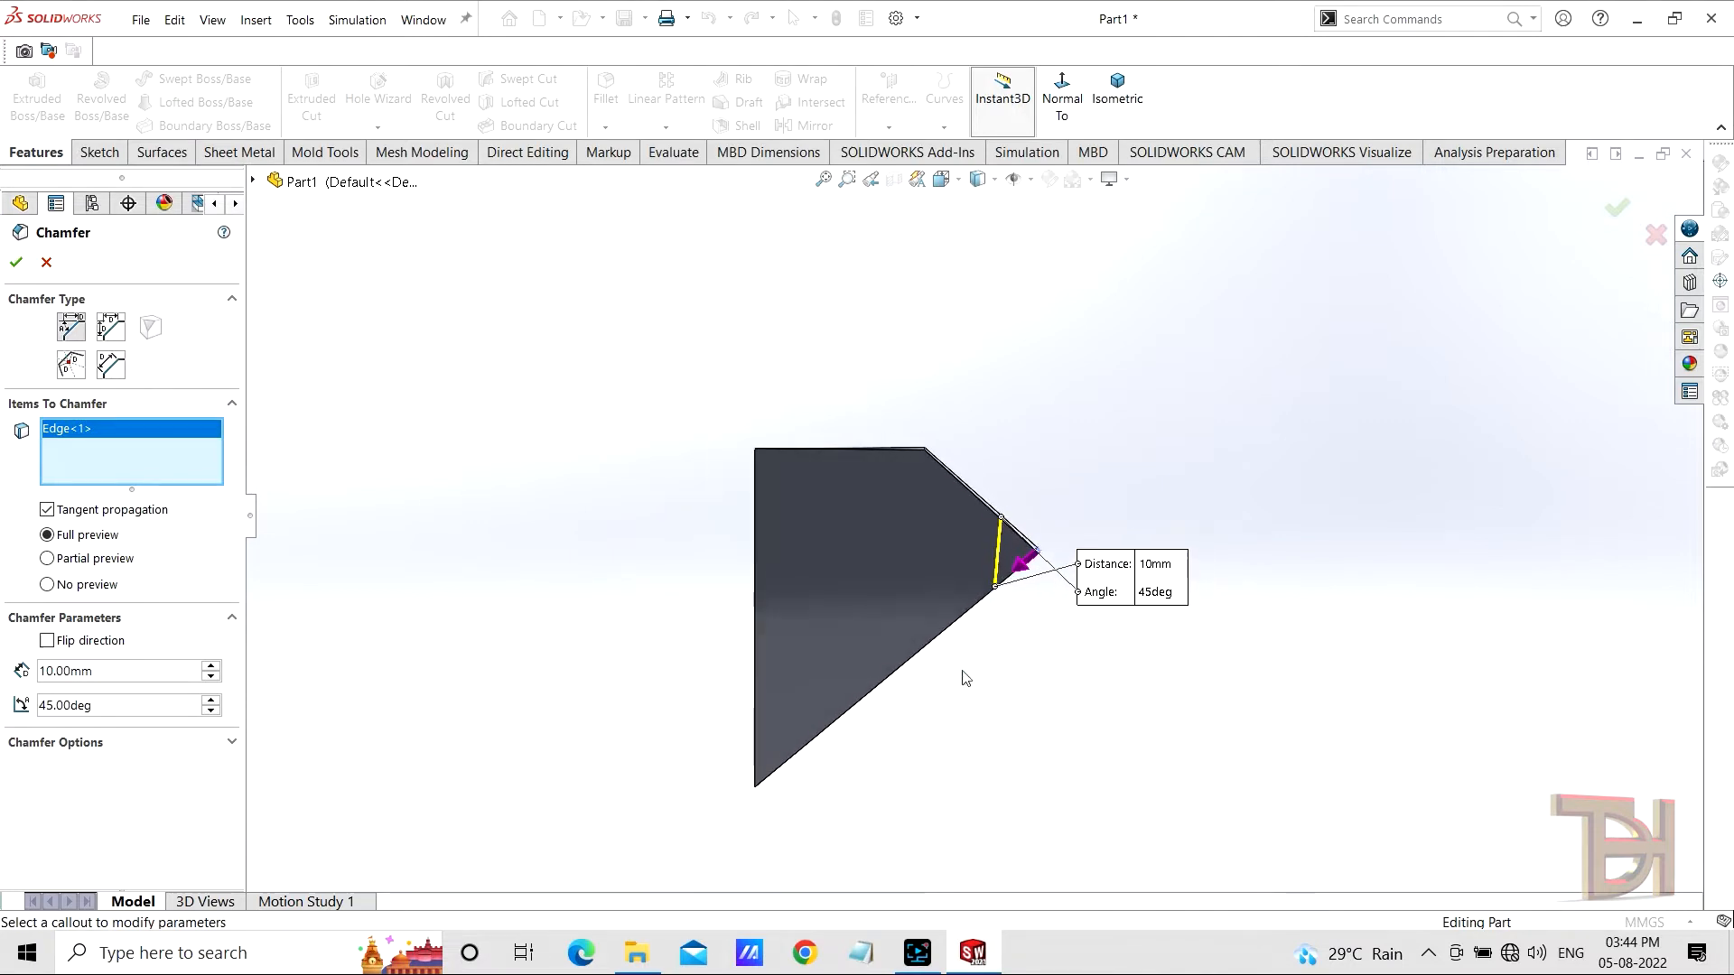
{"action": "left_click", "coordinate": [16, 263]}
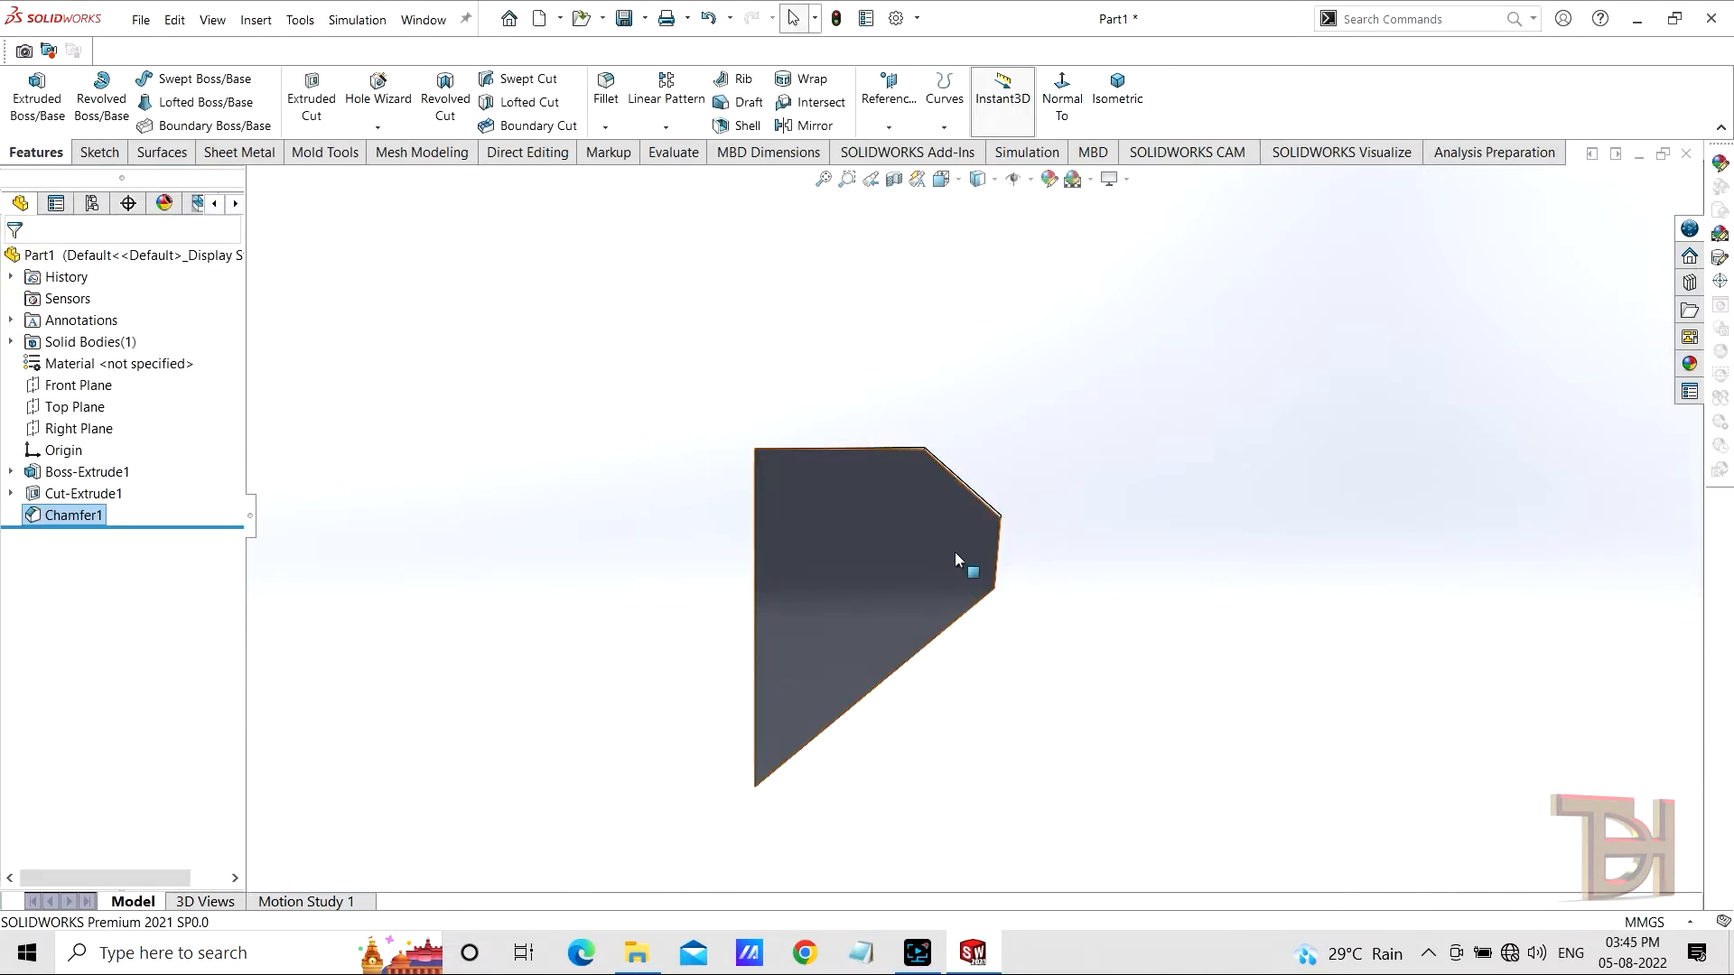
Step: Start another chamfer on the lower short edge of the beveled tip face
{"action": "middle_click_drag", "start_coordinate": [960, 558], "coordinate": [1088, 618]}
{"action": "left_click", "coordinate": [605, 128]}
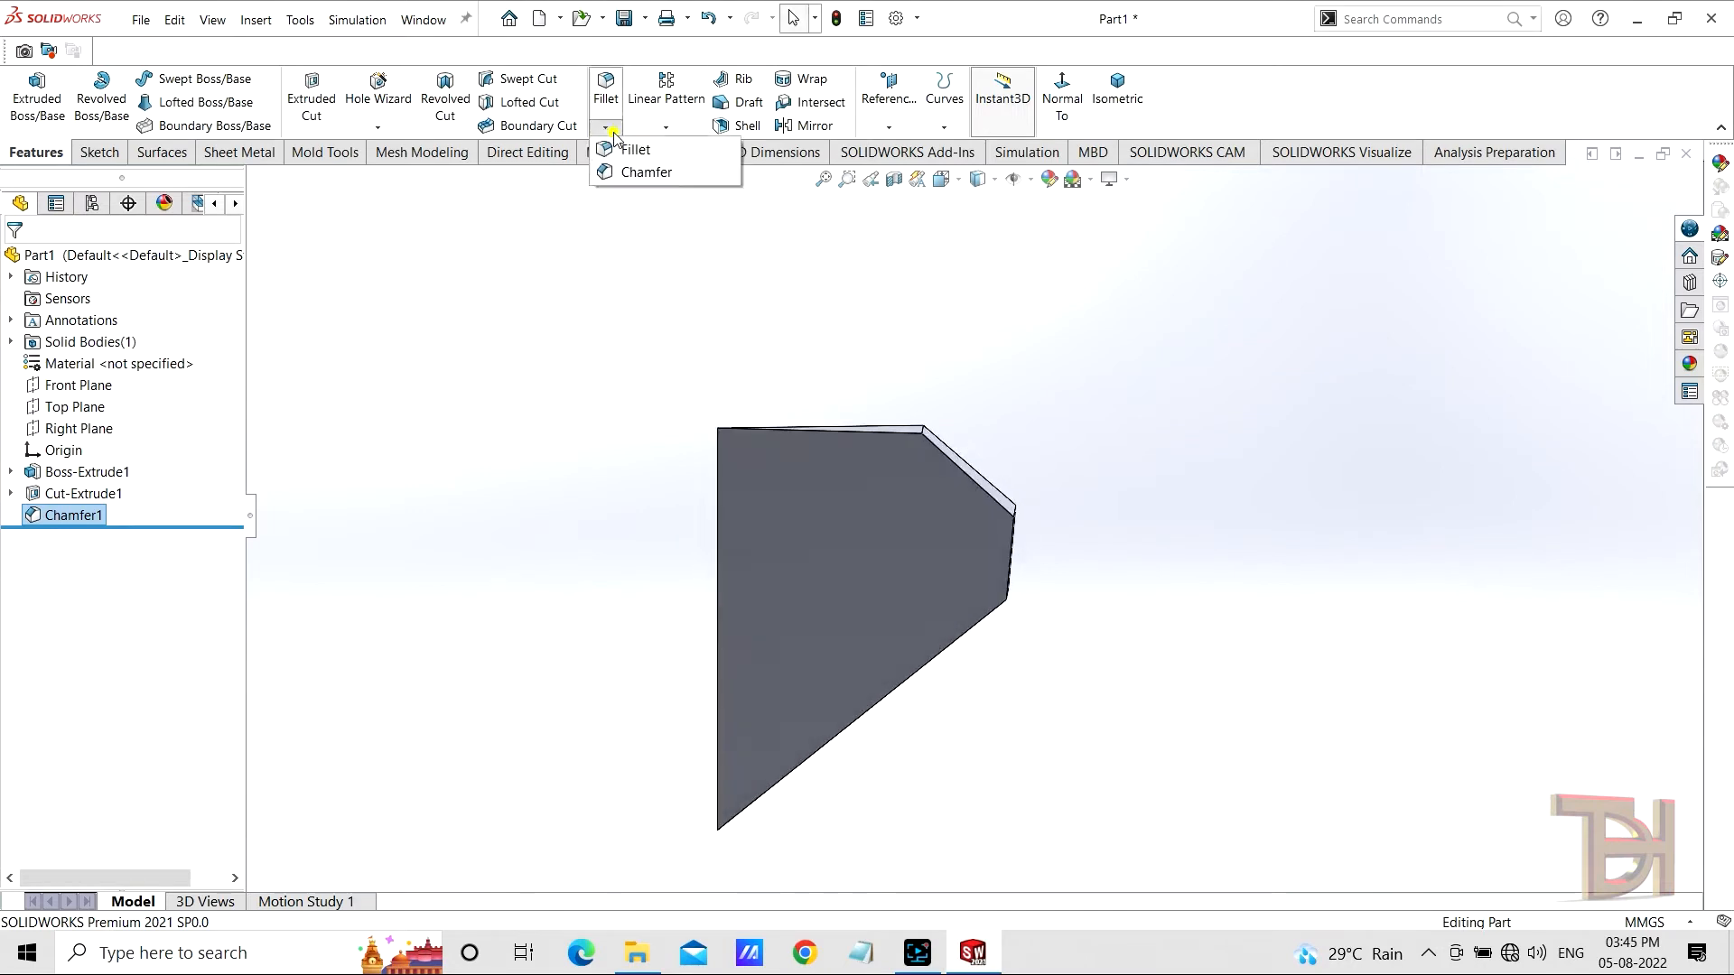
{"action": "left_click", "coordinate": [623, 171]}
{"action": "scroll", "coordinate": [912, 636], "scroll_direction": "down", "scroll_amount": 2}
{"action": "middle_click_drag", "start_coordinate": [971, 664], "coordinate": [1040, 549]}
{"action": "left_click", "coordinate": [1024, 549]}
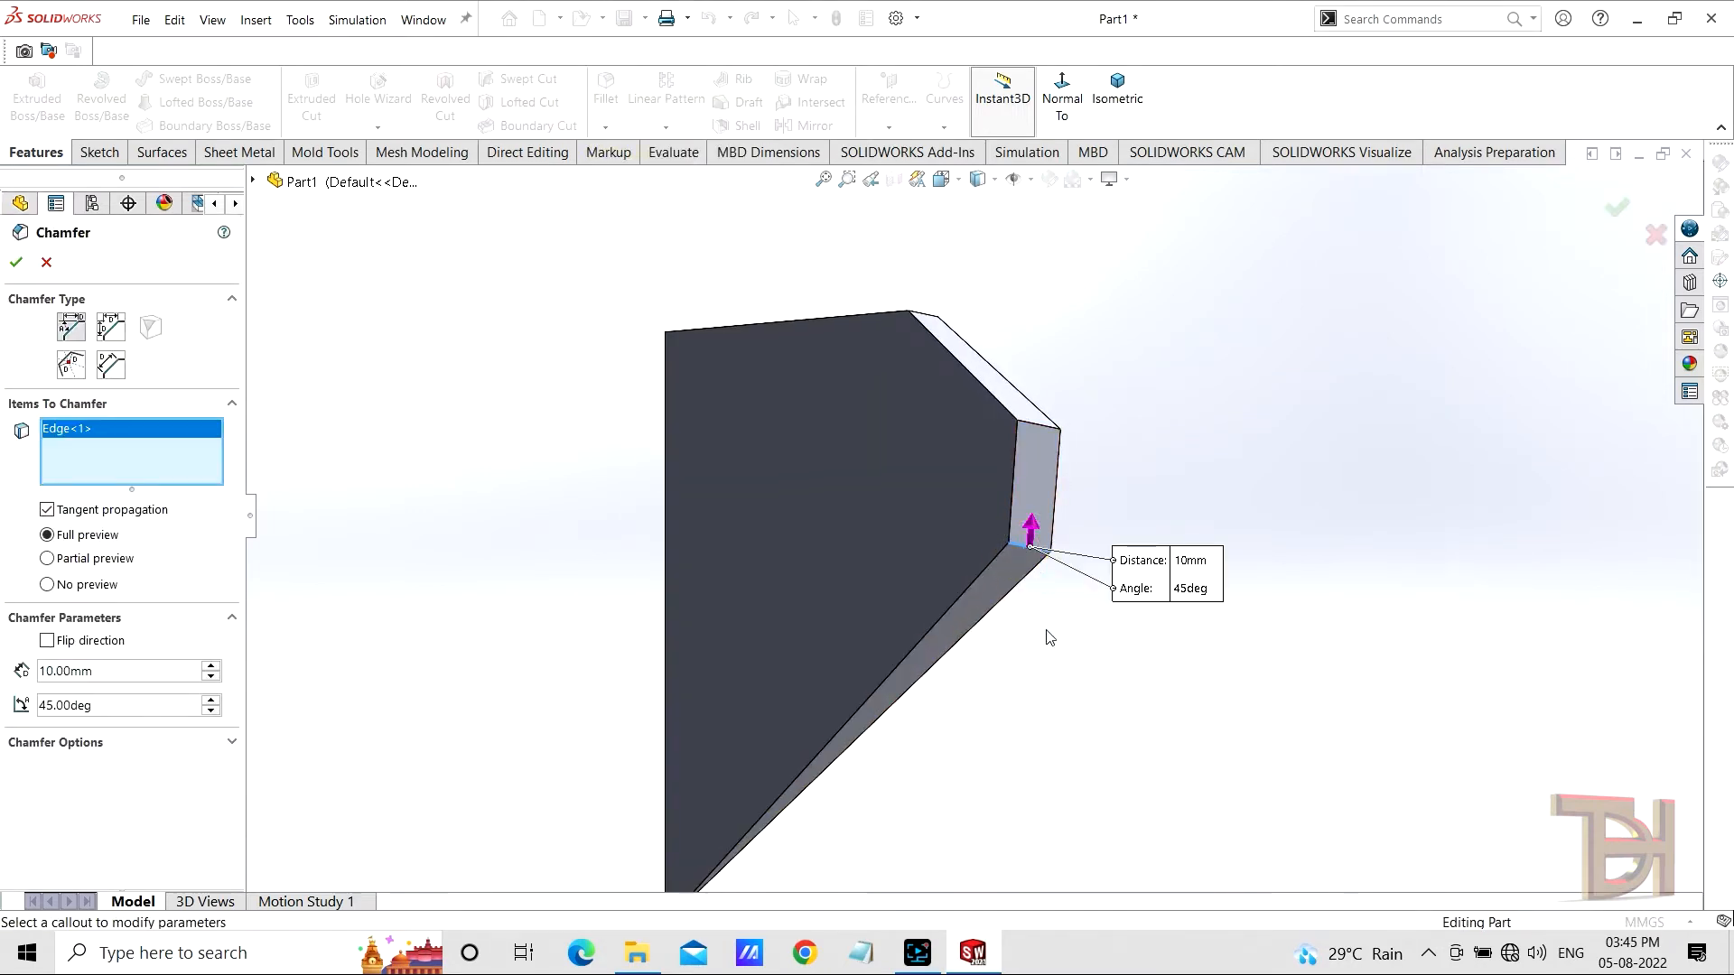
Step: Try different angles for the chamfer on the lower edge, ending at 22 degrees
{"action": "left_click", "coordinate": [211, 714]}
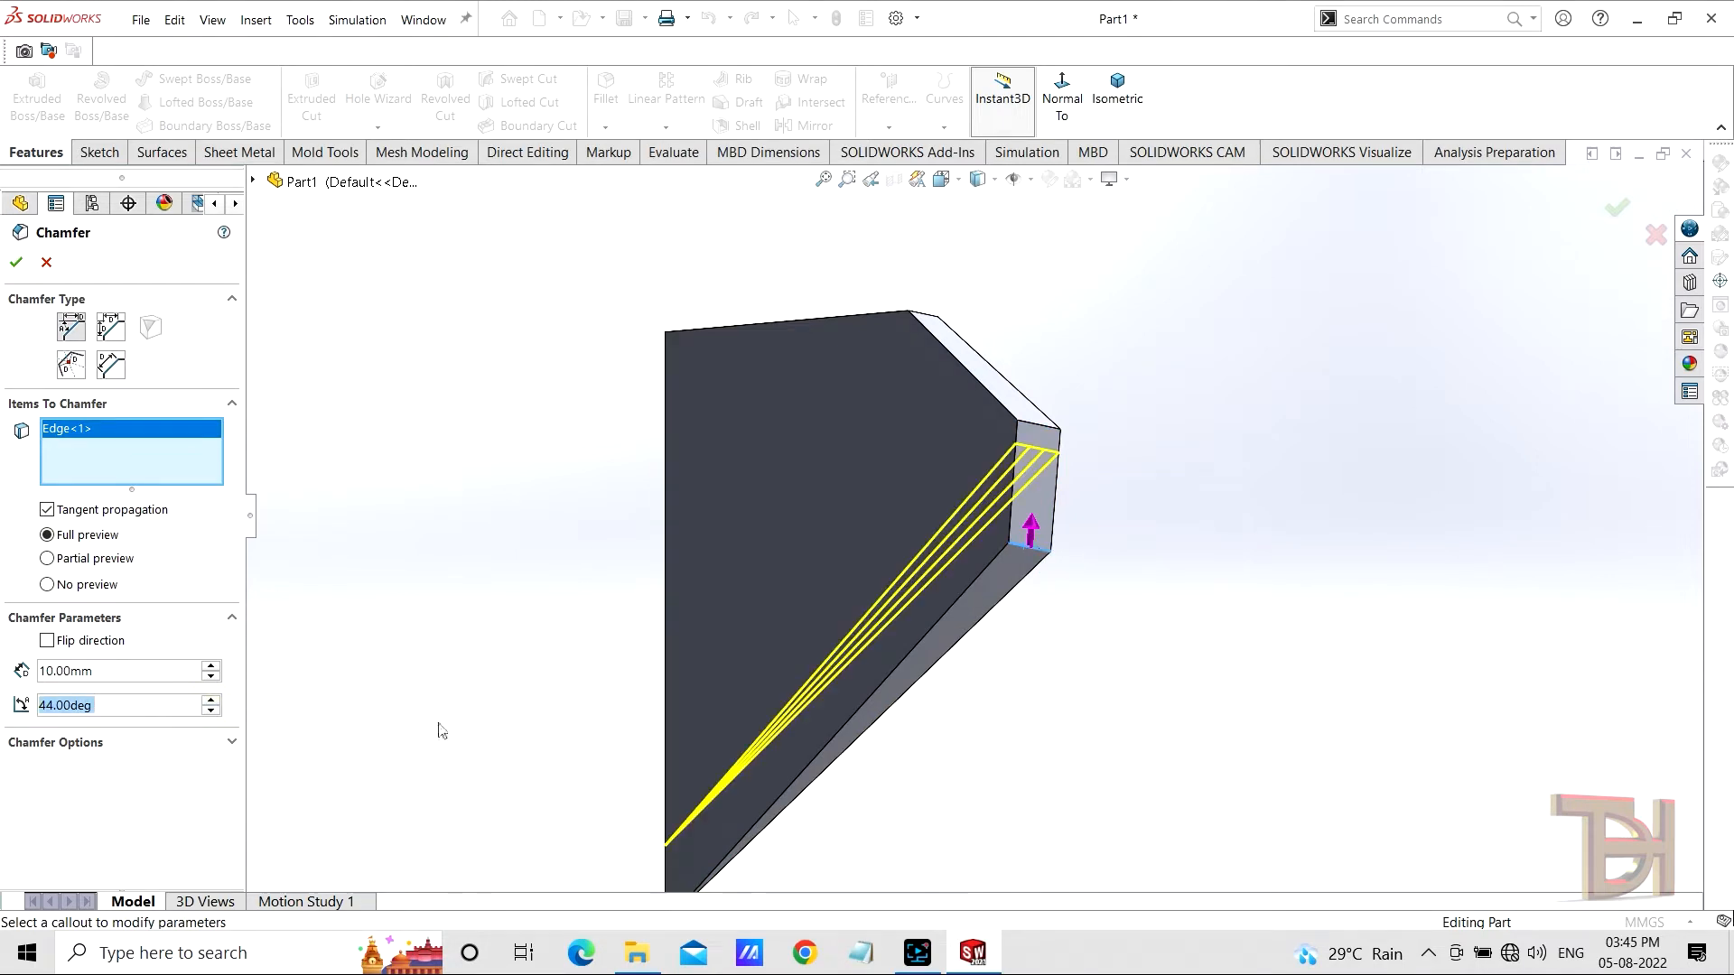
{"action": "scroll", "coordinate": [606, 709], "scroll_direction": "up", "scroll_amount": 2}
{"action": "middle_click_drag", "start_coordinate": [955, 765], "coordinate": [1008, 791]}
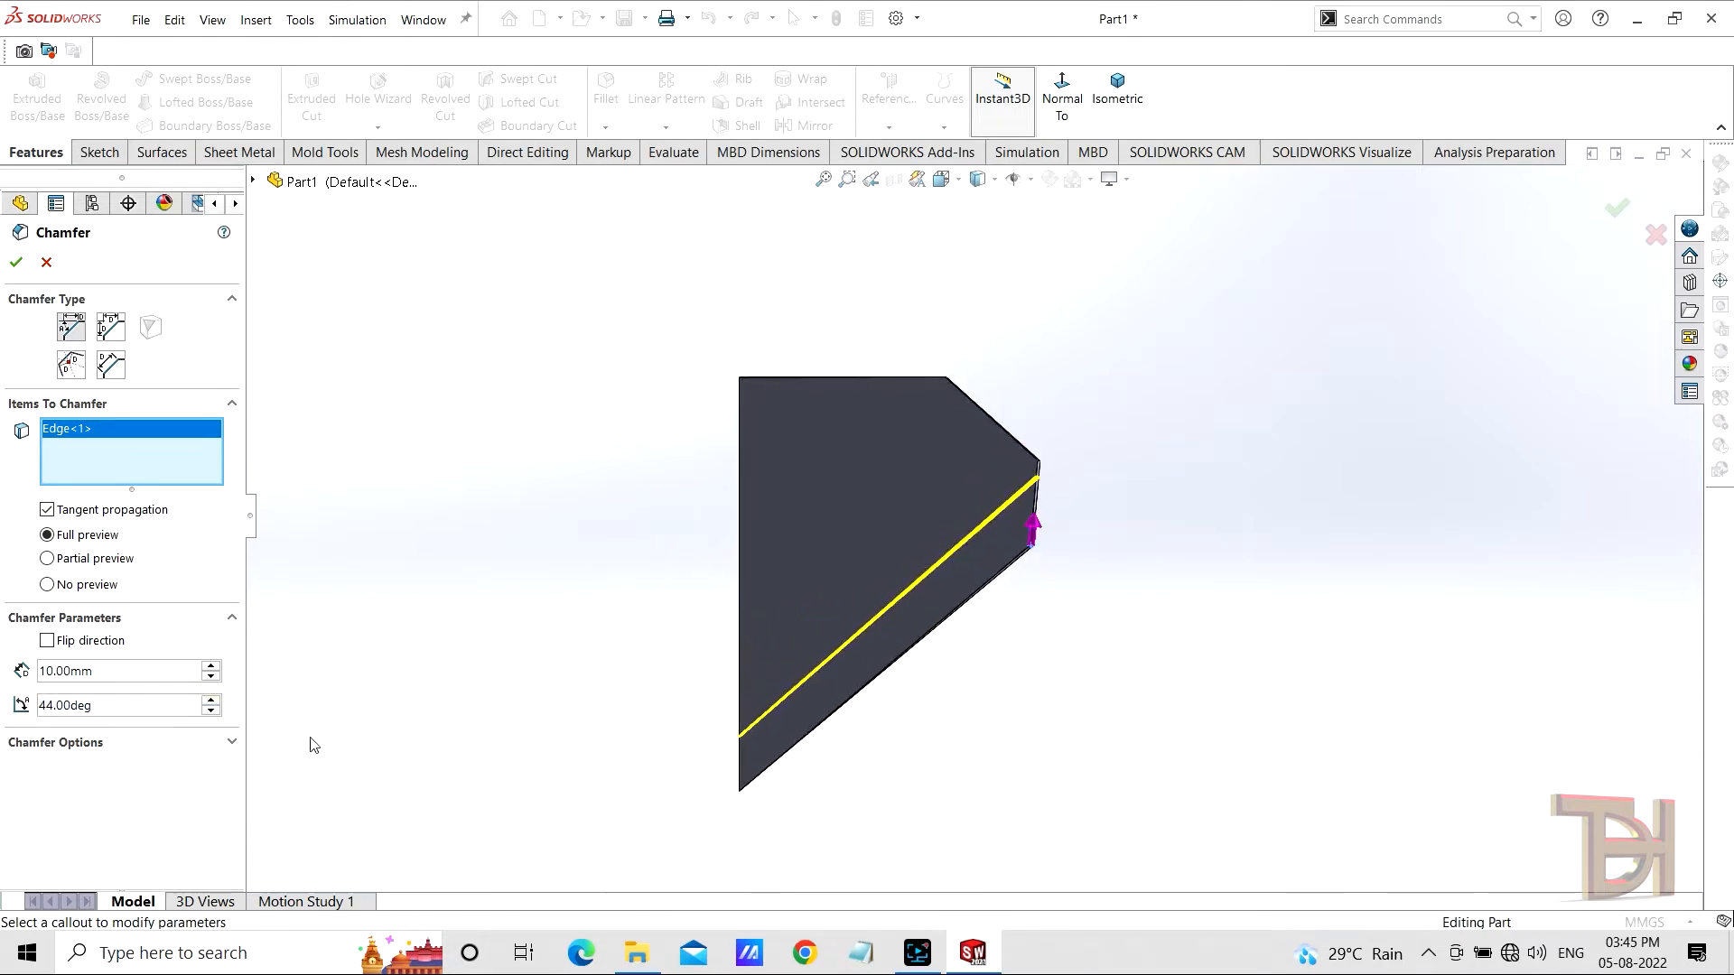
{"action": "left_click", "coordinate": [211, 700]}
{"action": "left_click", "coordinate": [210, 700]}
{"action": "left_click", "coordinate": [210, 702]}
{"action": "left_click", "coordinate": [210, 701]}
{"action": "left_click", "coordinate": [210, 702]}
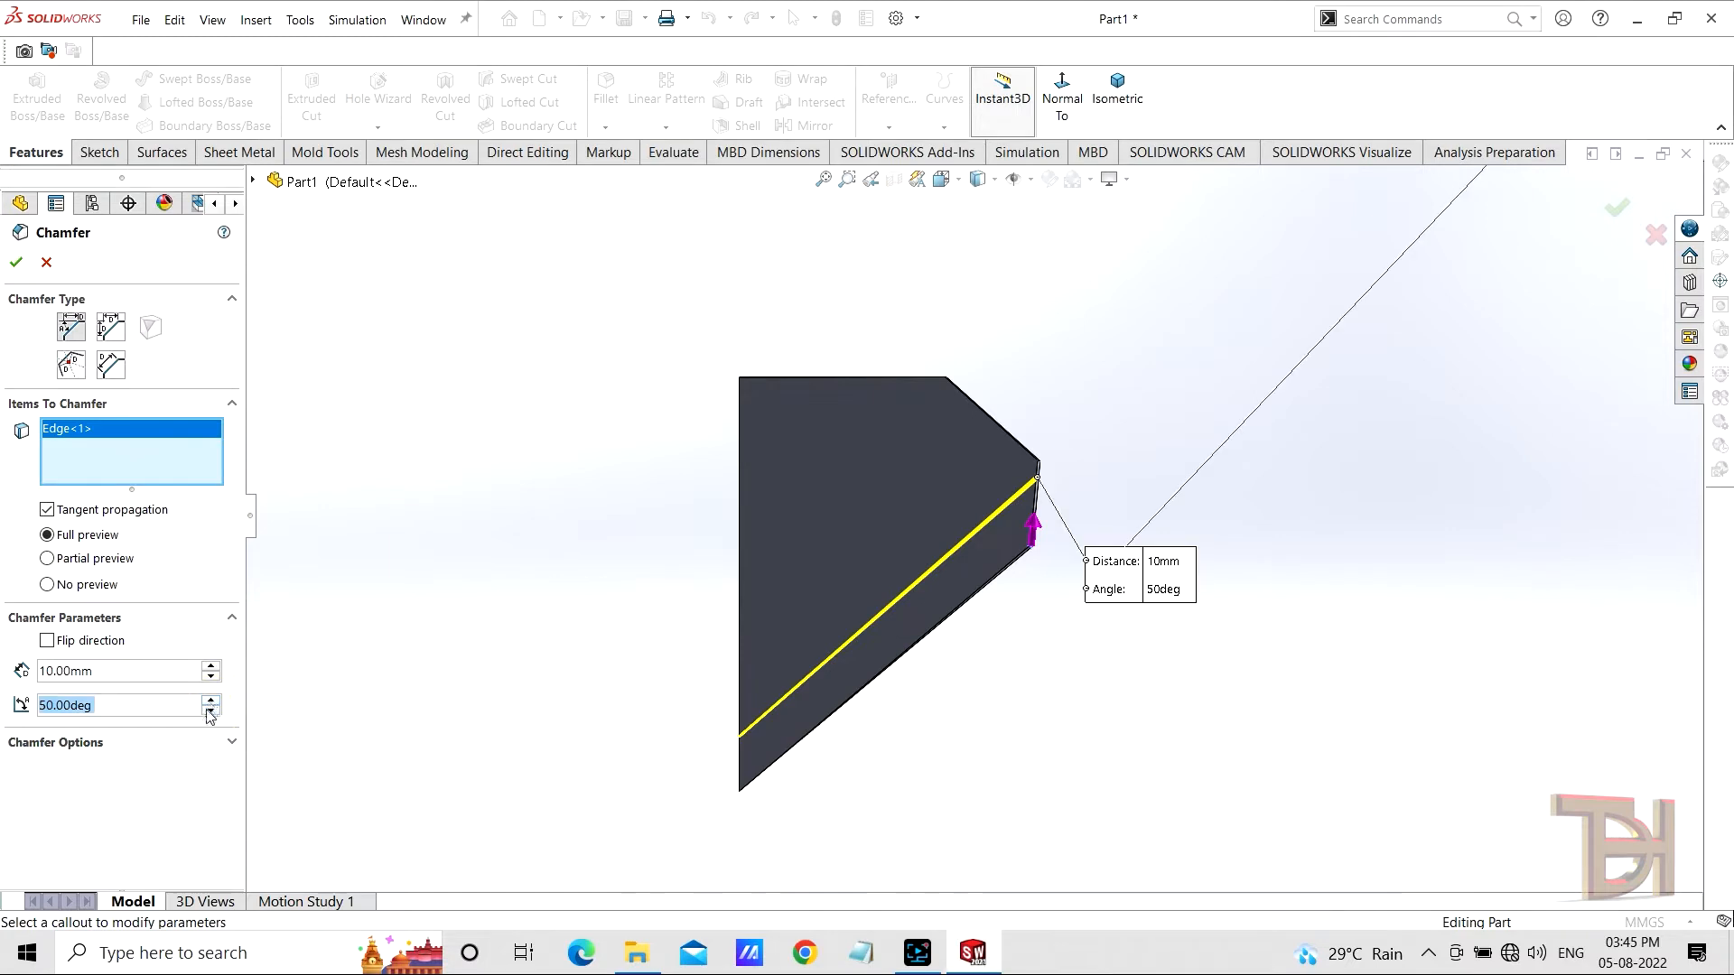
{"action": "left_click", "coordinate": [211, 712]}
{"action": "left_click", "coordinate": [210, 711]}
{"action": "left_click", "coordinate": [211, 711]}
{"action": "left_click", "coordinate": [210, 711]}
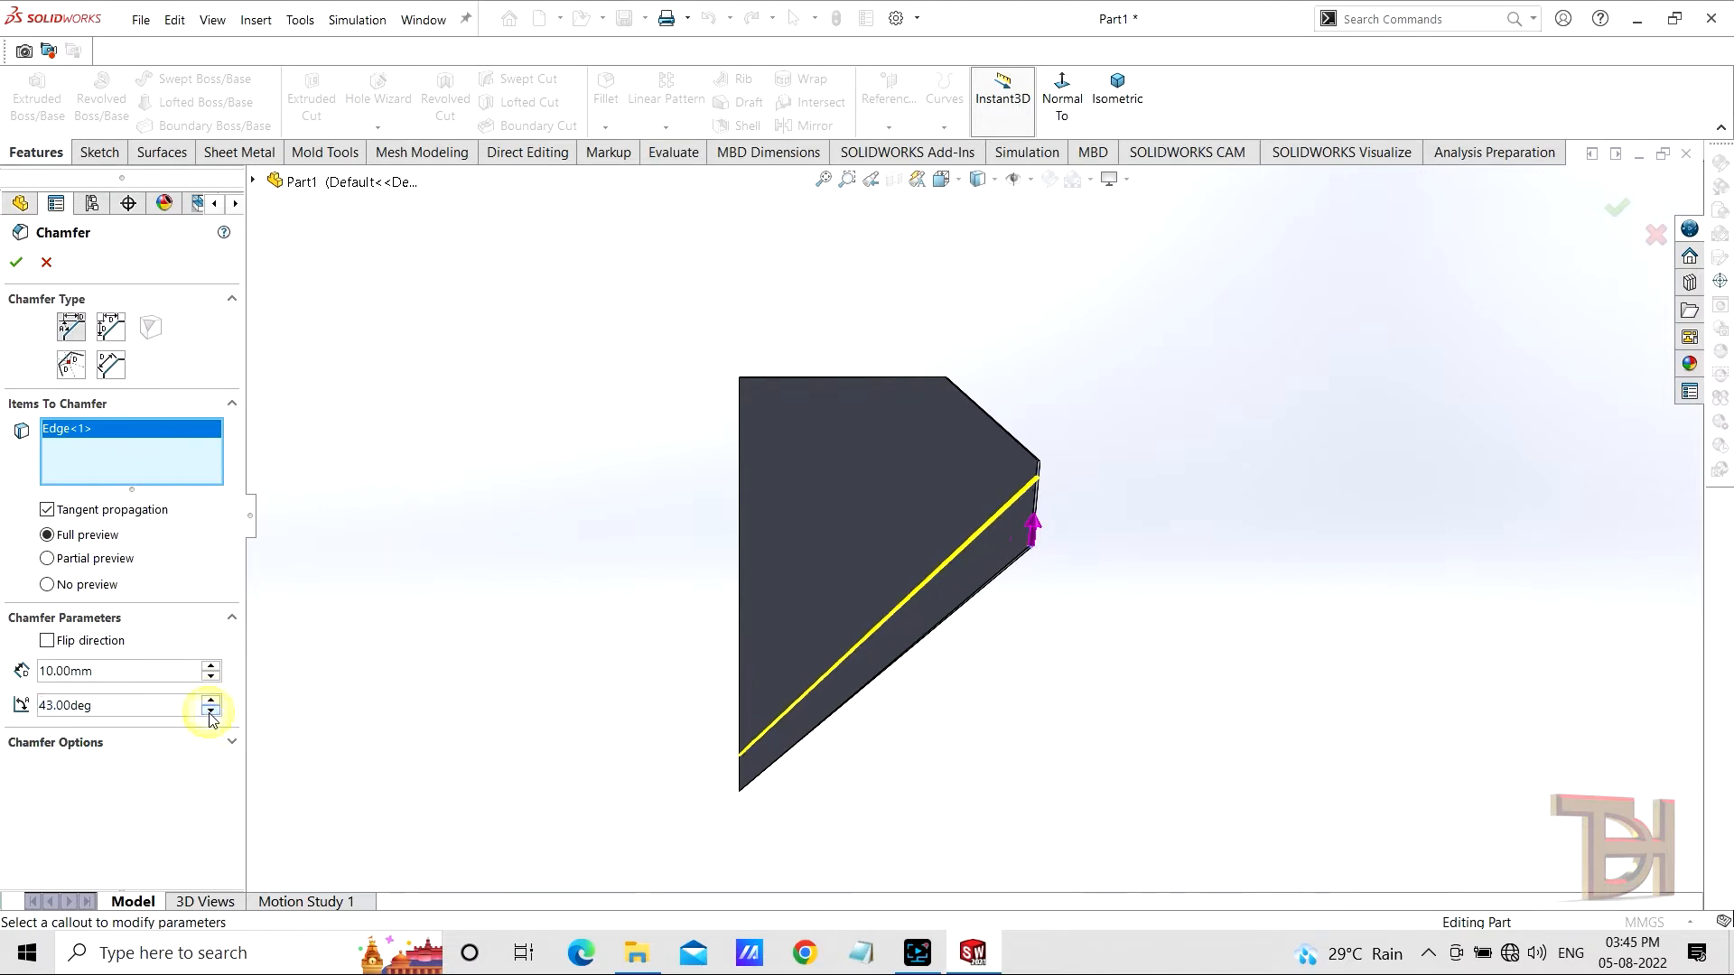
{"action": "left_click", "coordinate": [210, 712]}
{"action": "left_click", "coordinate": [210, 712]}
{"action": "left_click", "coordinate": [210, 711]}
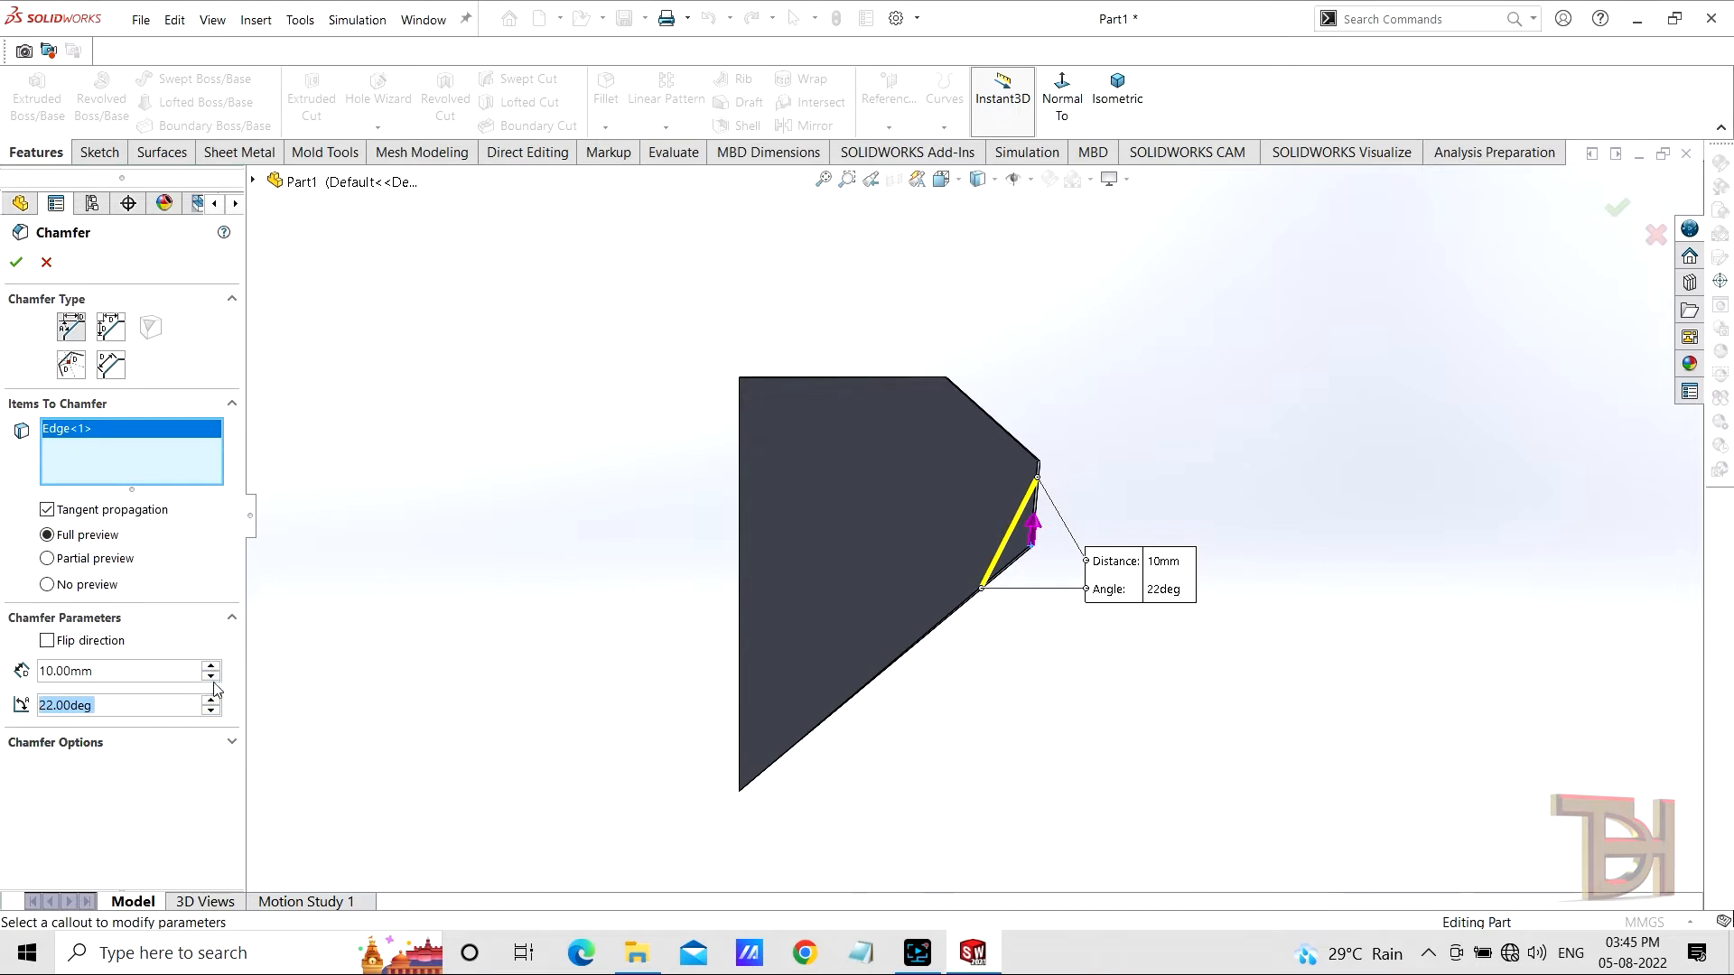
Step: Set the lower edge's chamfer distance to 5 mm and its angle to 26 degrees, and apply it
{"action": "type", "text": "5"}
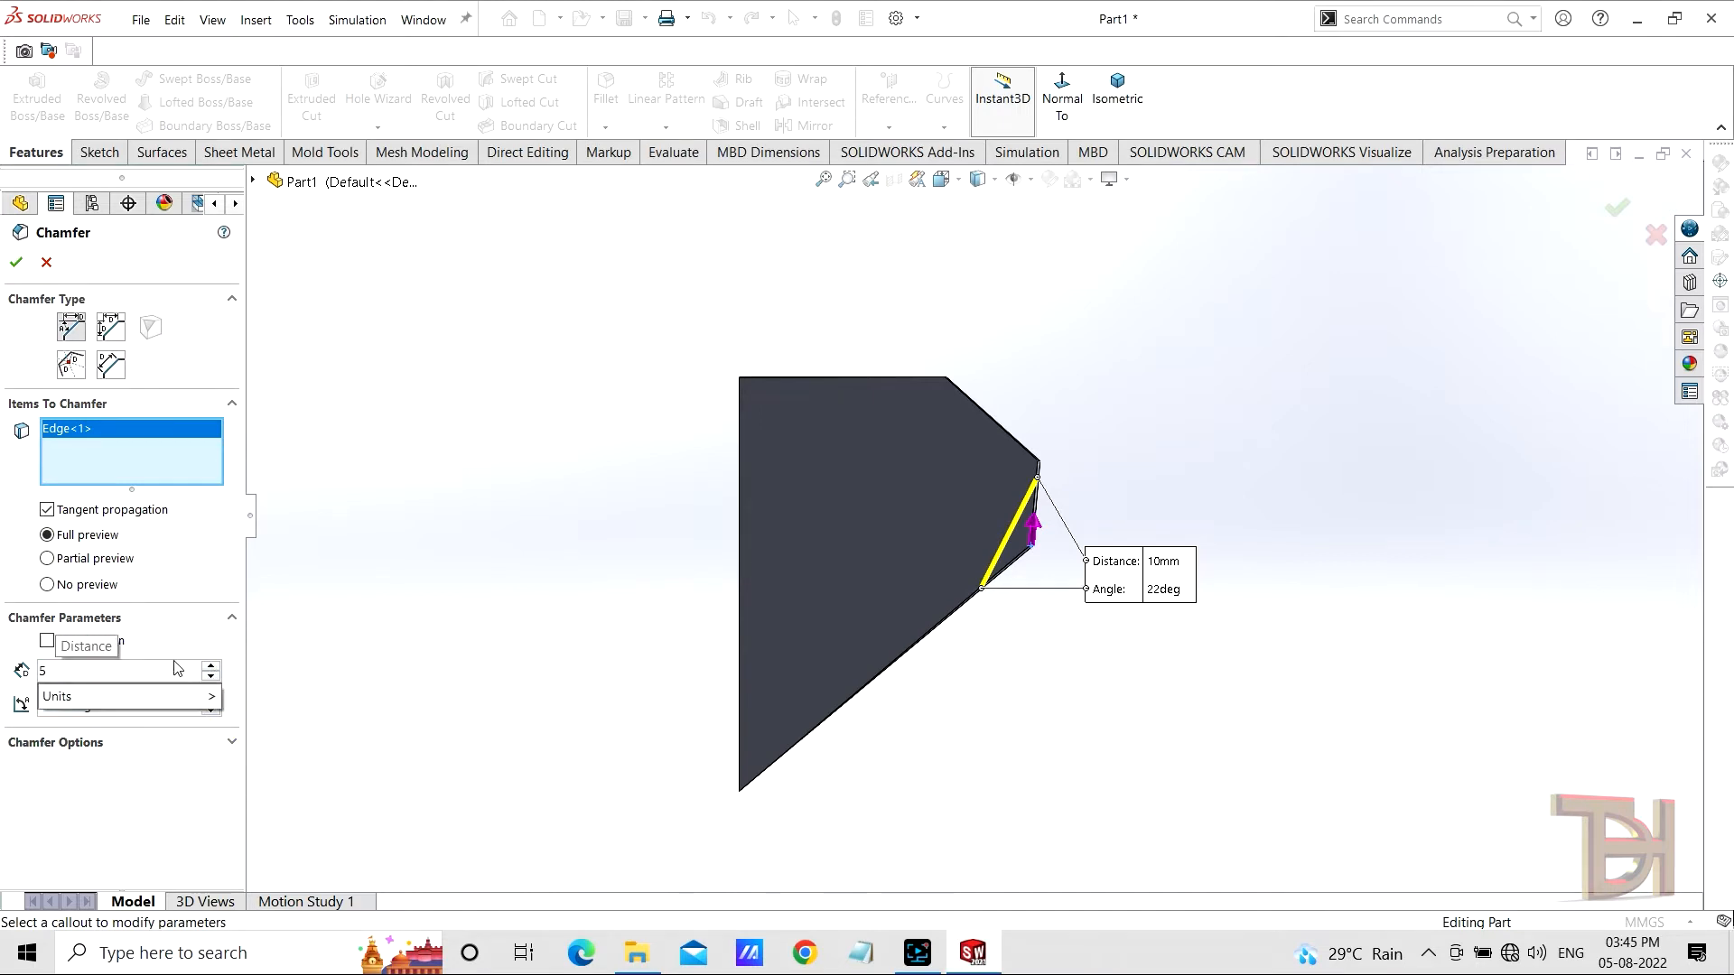
{"action": "key", "text": "Return"}
{"action": "scroll", "coordinate": [1047, 578], "scroll_direction": "down", "scroll_amount": 3}
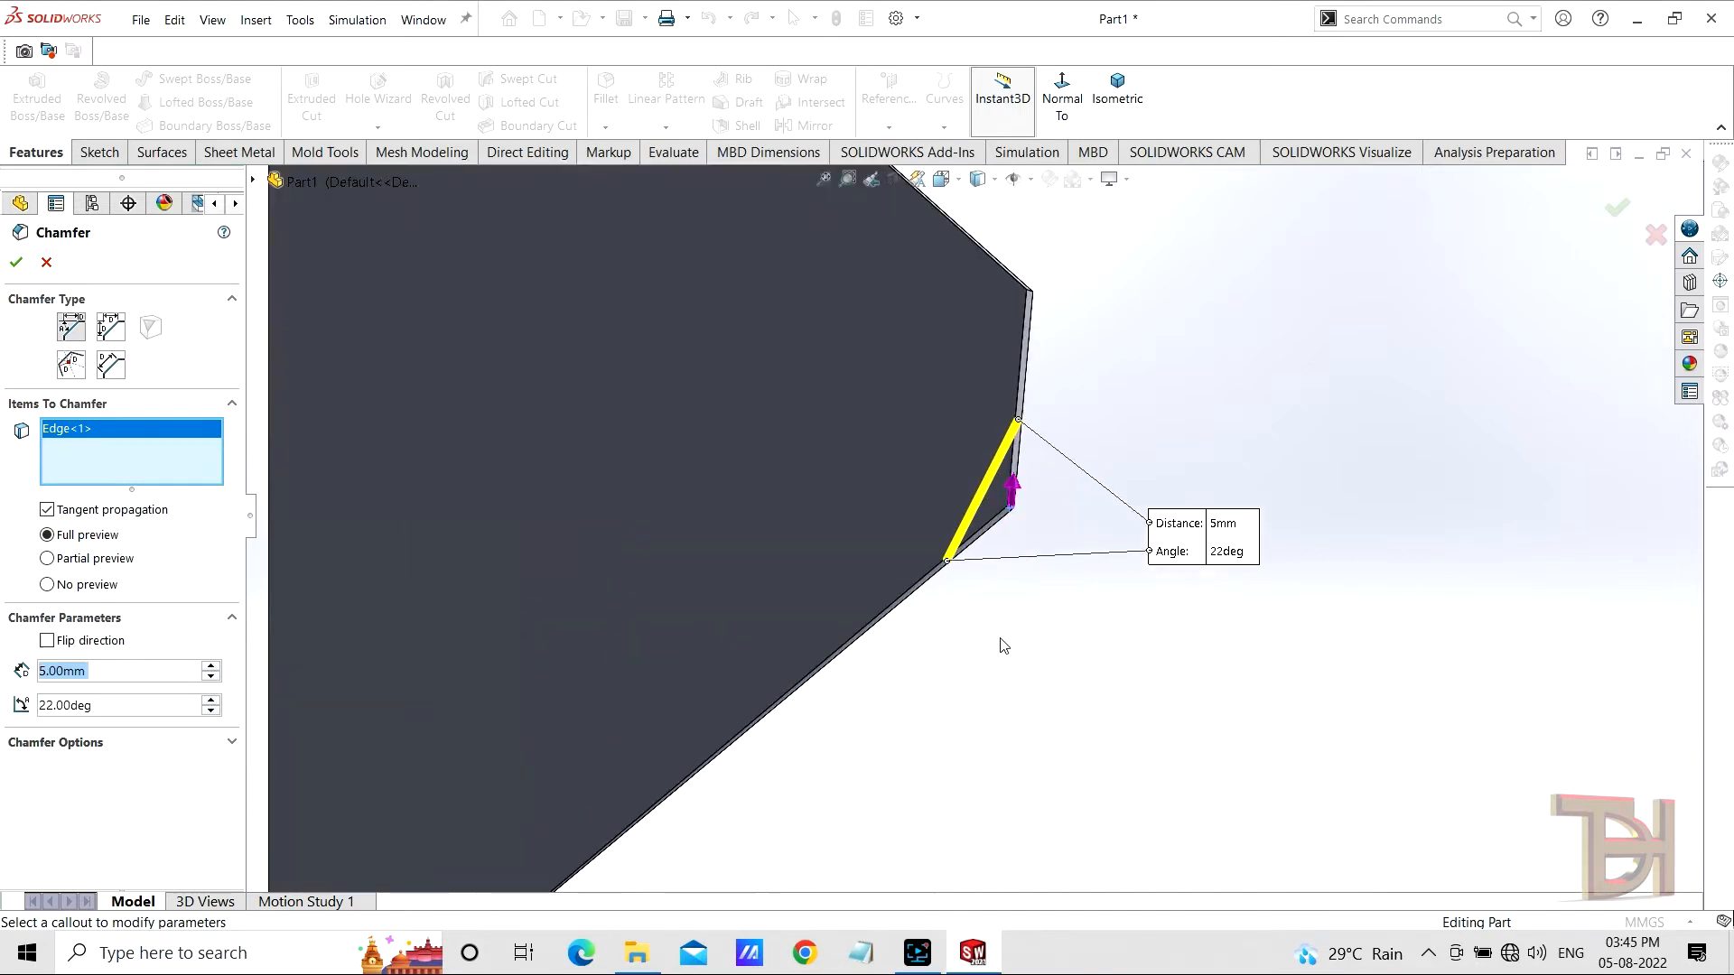
{"action": "middle_click_drag", "start_coordinate": [1005, 645], "coordinate": [924, 677]}
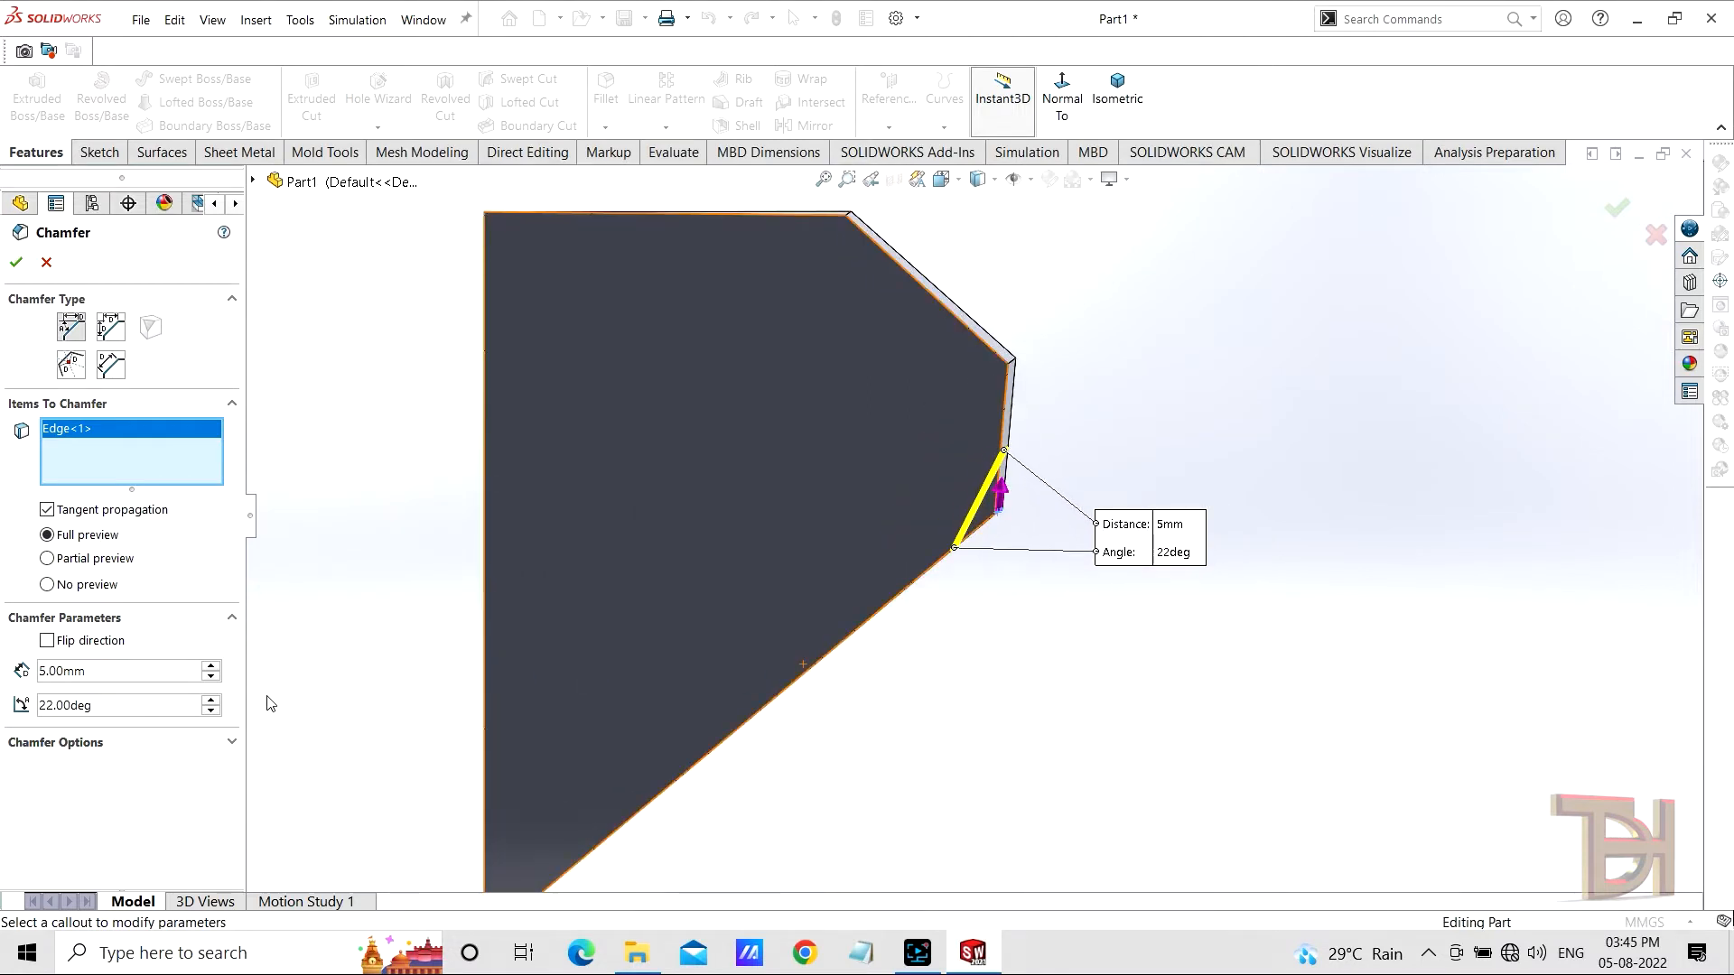
{"action": "left_click", "coordinate": [213, 700]}
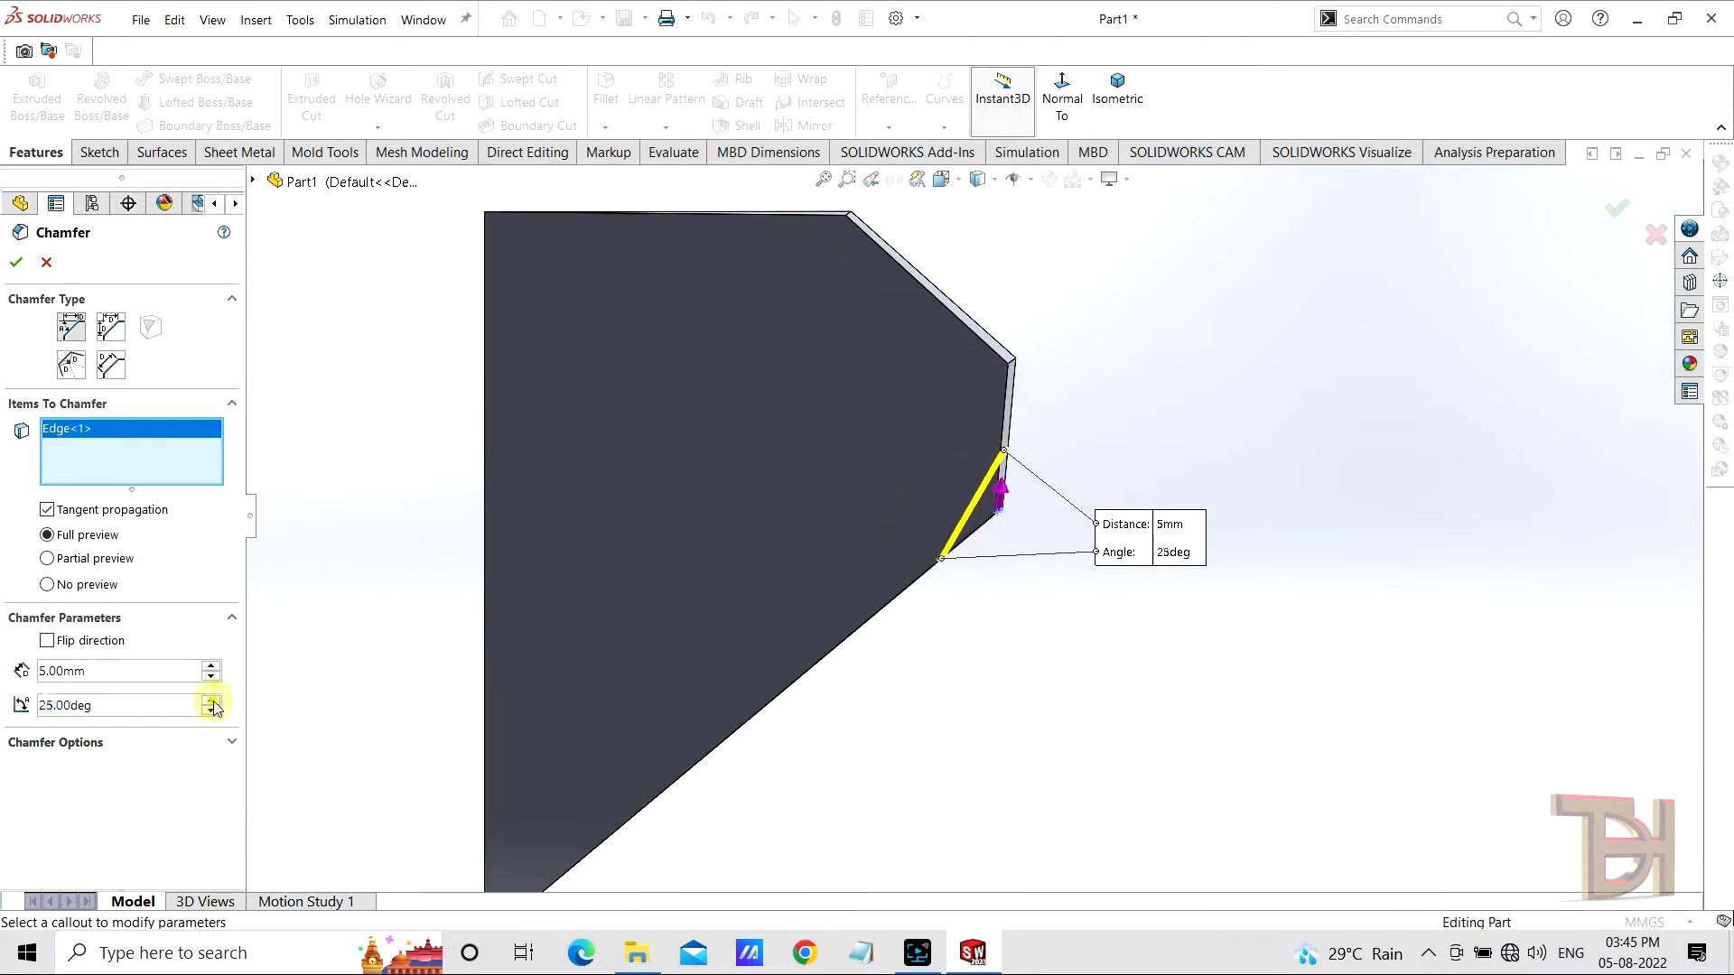
{"action": "triple_click", "coordinate": [212, 700]}
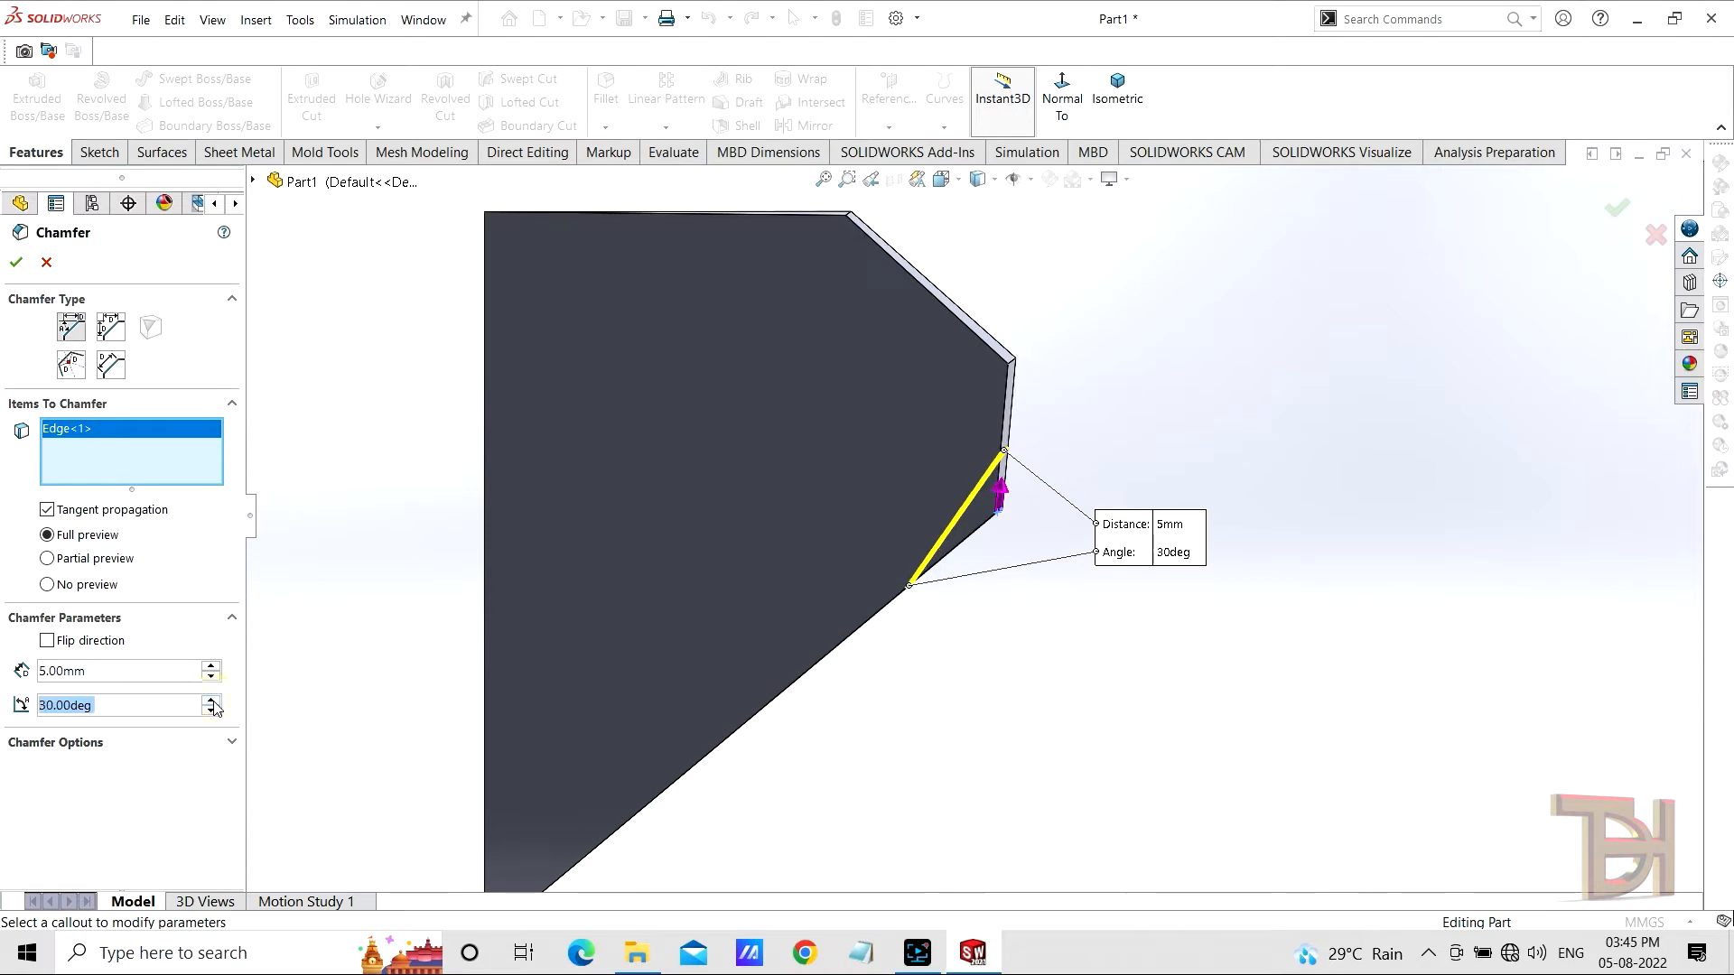
{"action": "mouse_move", "coordinate": [940, 720]}
{"action": "middle_mouse_down"}
{"action": "mouse_move", "coordinate": [894, 681]}
{"action": "mouse_move", "coordinate": [979, 685]}
{"action": "mouse_move", "coordinate": [894, 703]}
{"action": "mouse_move", "coordinate": [939, 708]}
{"action": "middle_mouse_up"}
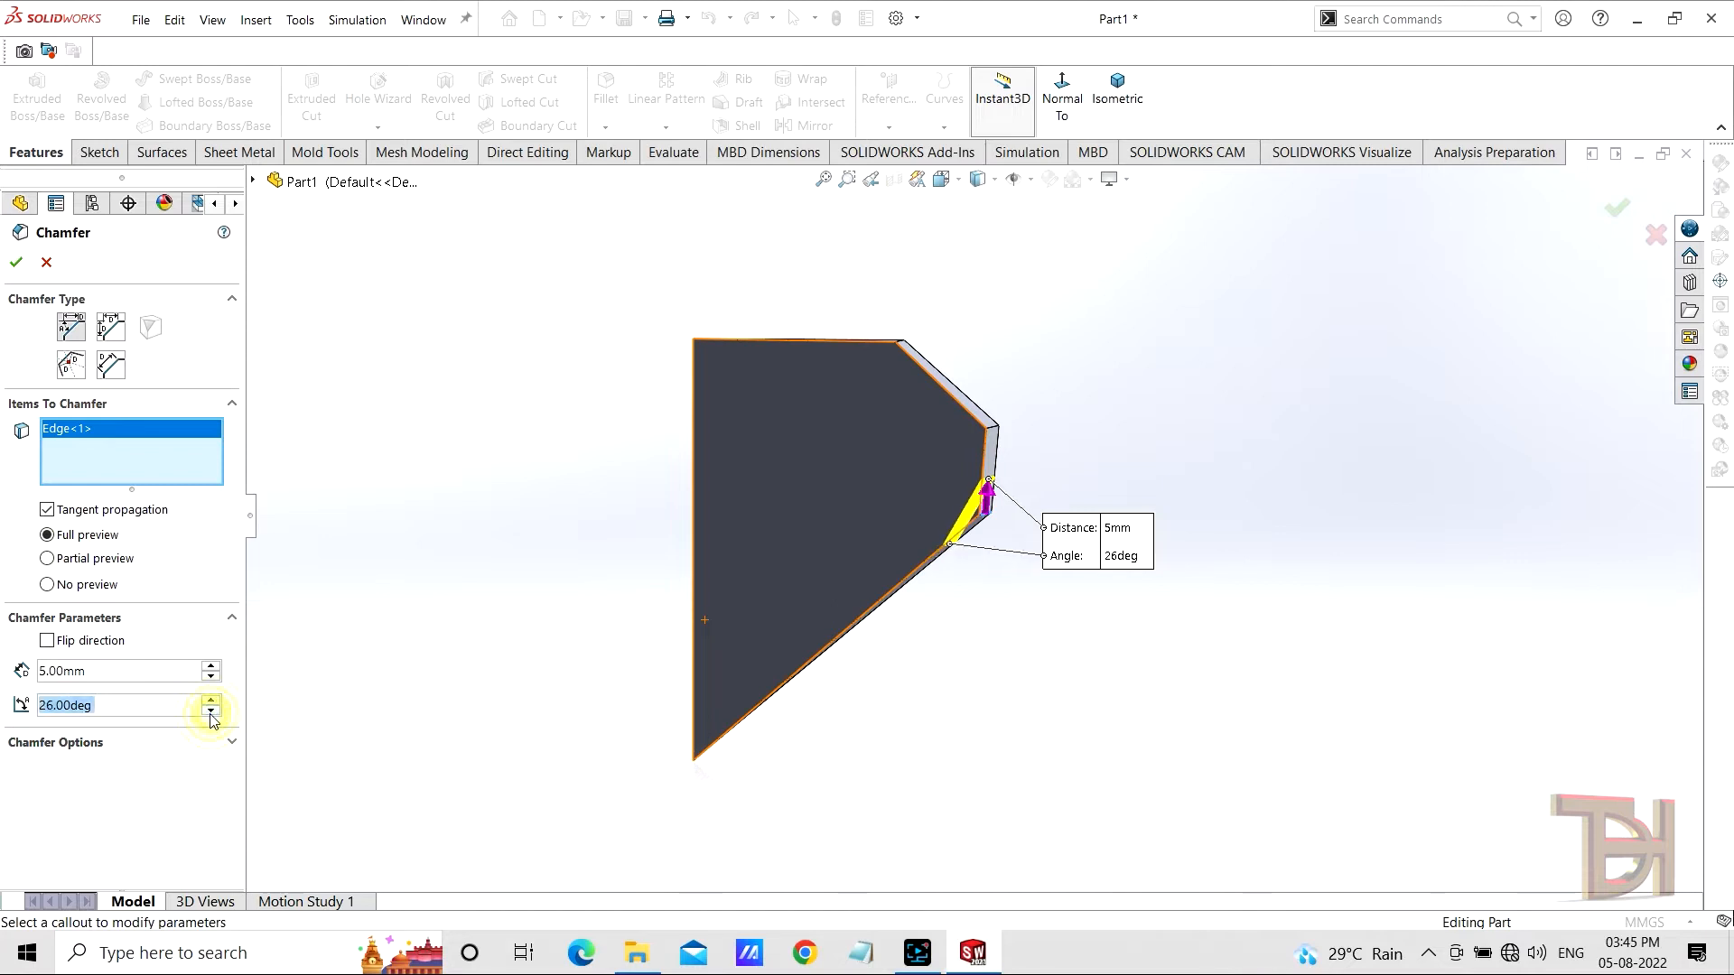
{"action": "left_click", "coordinate": [16, 263]}
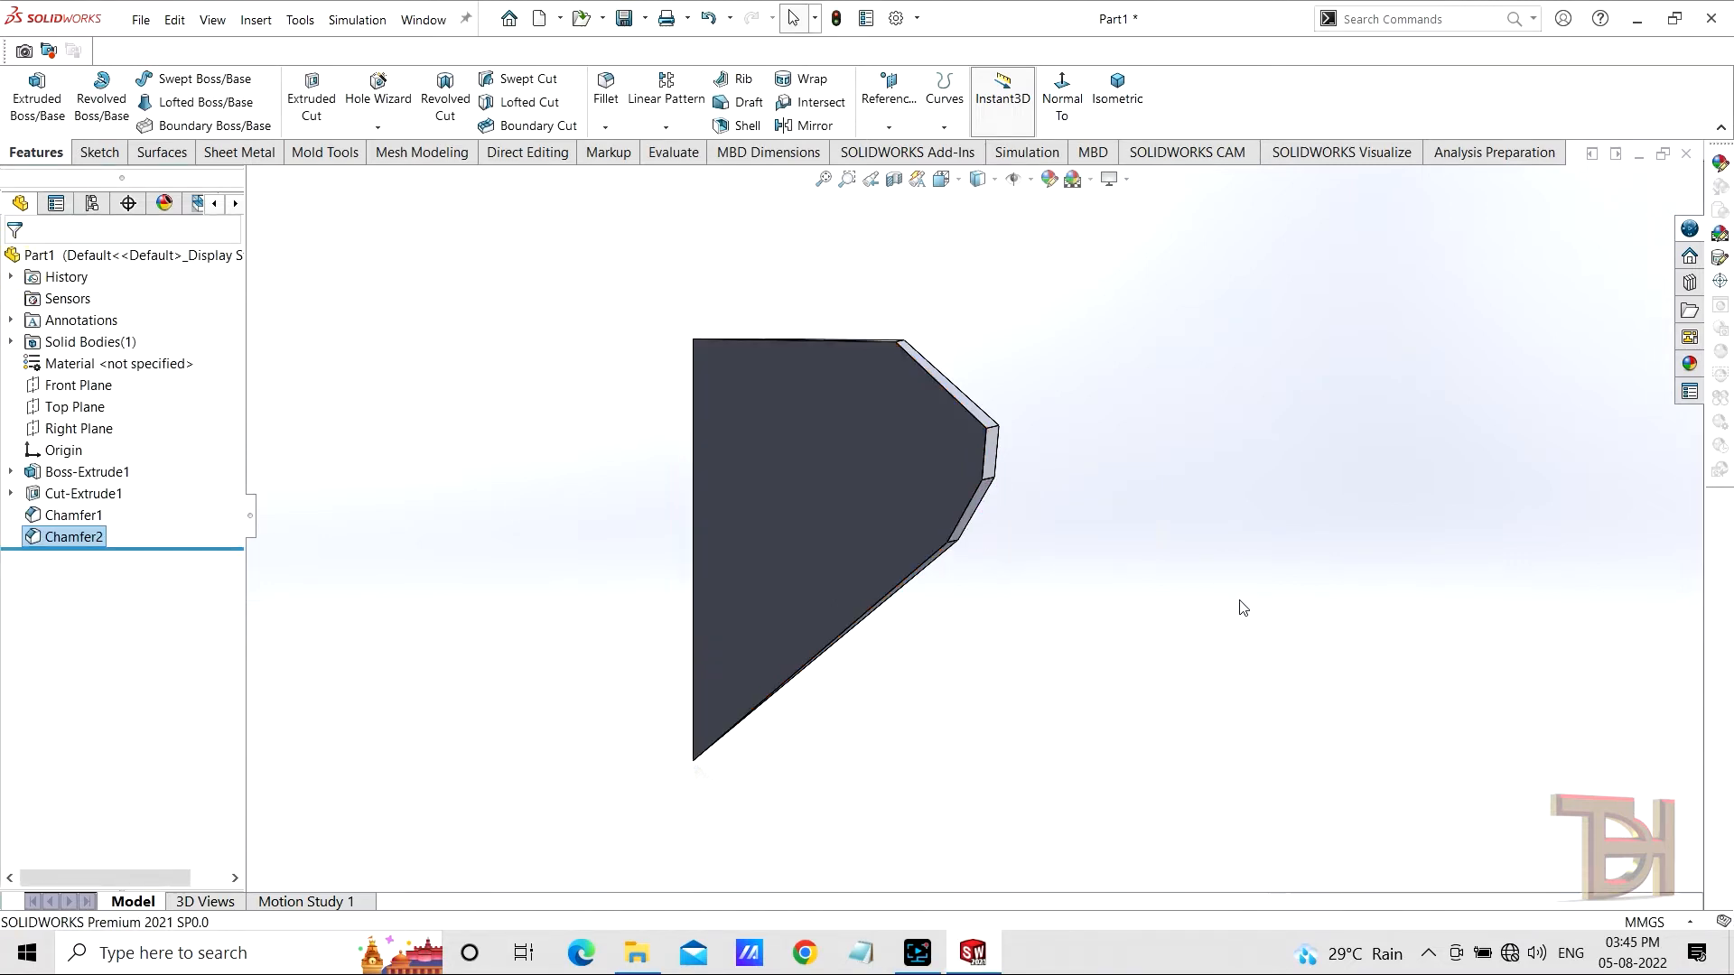
Step: Start a chamfer on the upper short edge of the narrow tip face and set its distance to 2 mm
{"action": "middle_click_drag", "start_coordinate": [1242, 604], "coordinate": [1189, 631]}
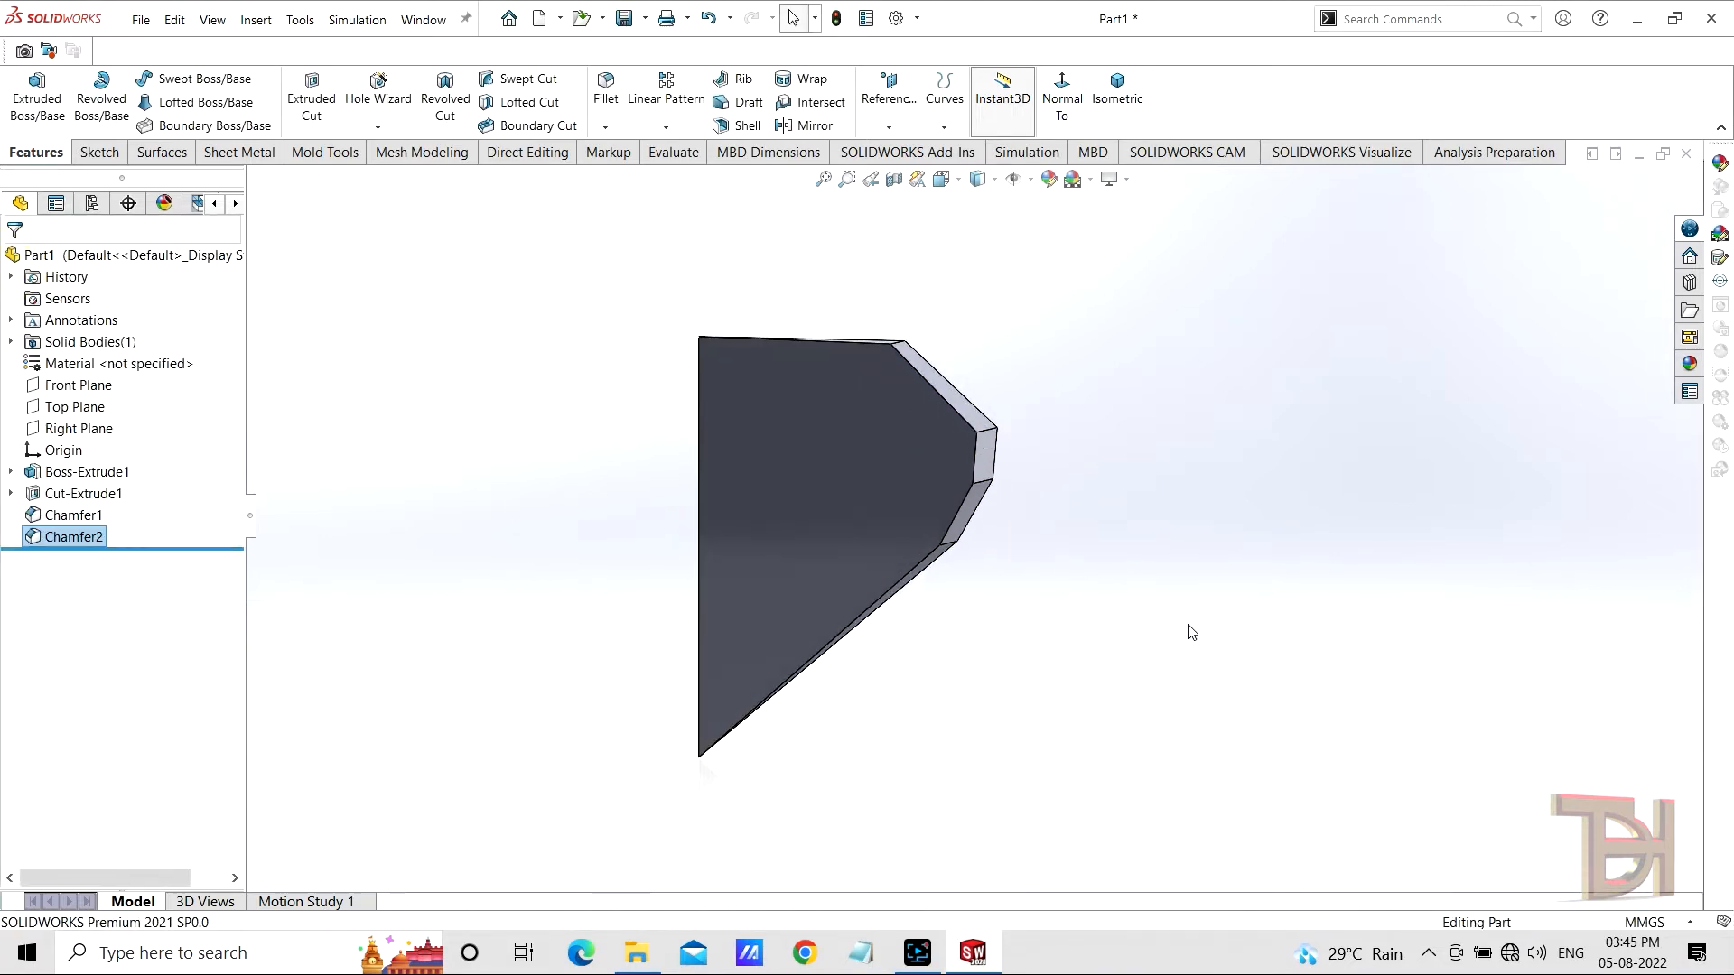
{"action": "scroll", "coordinate": [900, 430], "scroll_direction": "down", "scroll_amount": 3}
{"action": "left_click", "coordinate": [1048, 428]}
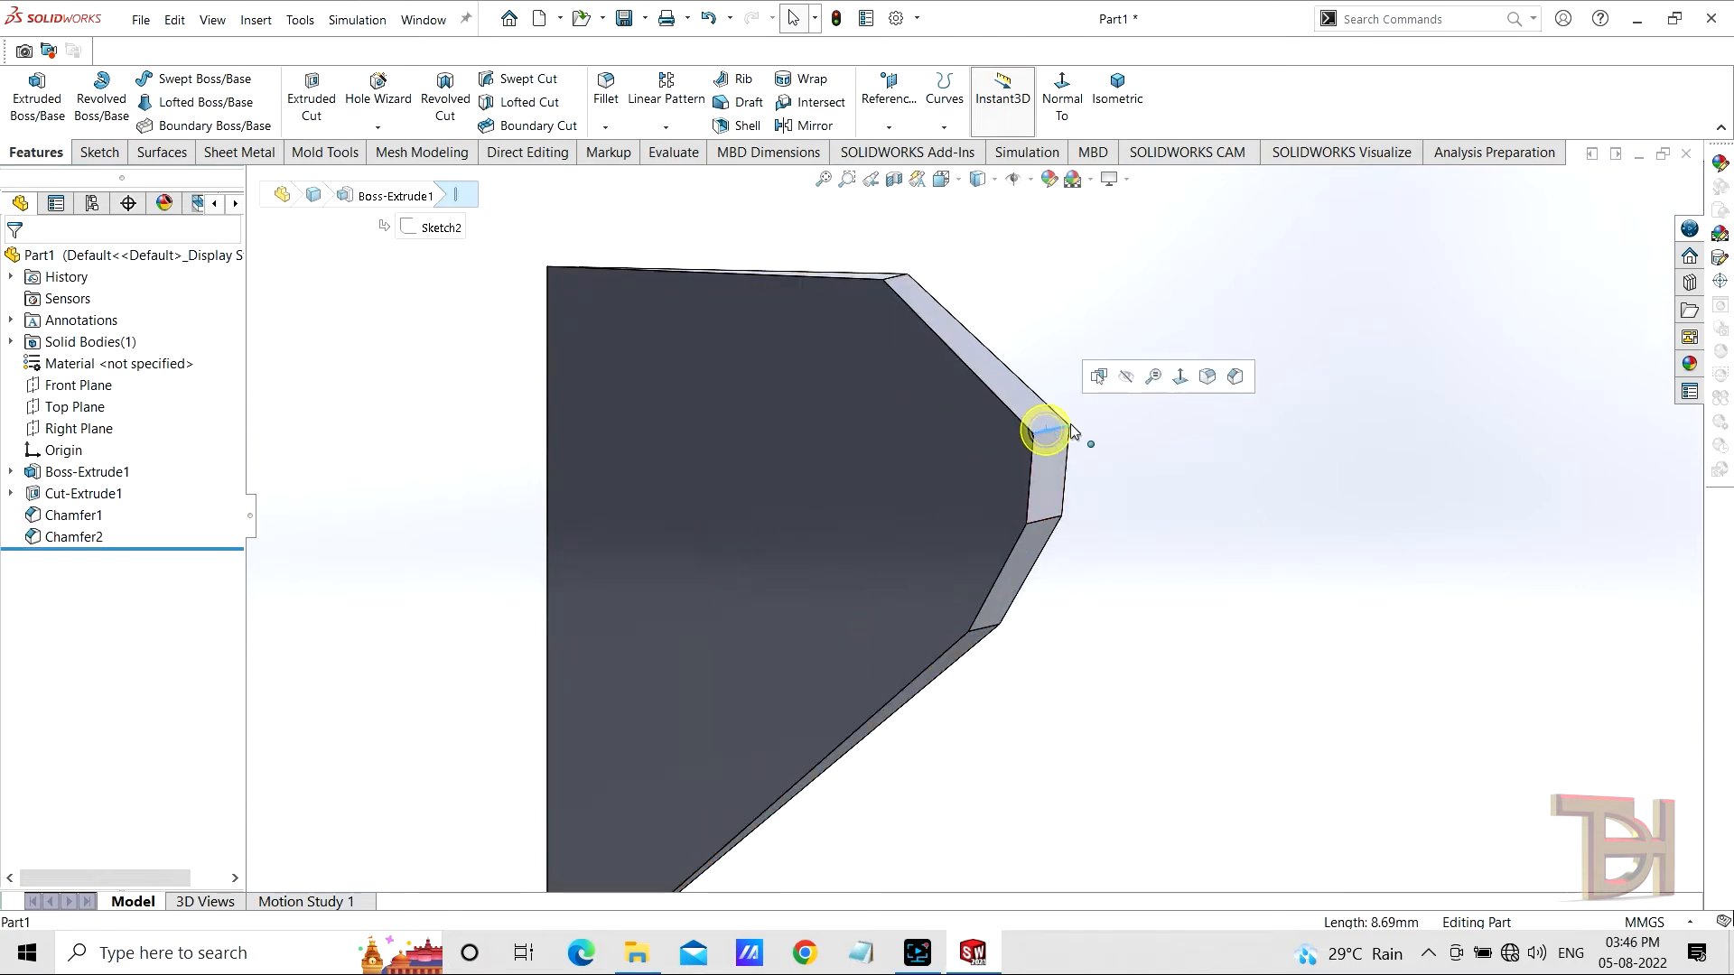
{"action": "left_click", "coordinate": [1235, 376]}
{"action": "middle_click_drag", "start_coordinate": [1238, 379], "coordinate": [1051, 542]}
{"action": "scroll", "coordinate": [1056, 544], "scroll_direction": "down", "scroll_amount": 2}
{"action": "scroll", "coordinate": [1047, 550], "scroll_direction": "up", "scroll_amount": 2}
{"action": "middle_click_drag", "start_coordinate": [1048, 627], "coordinate": [1014, 654]}
{"action": "scroll", "coordinate": [984, 677], "scroll_direction": "up", "scroll_amount": 2}
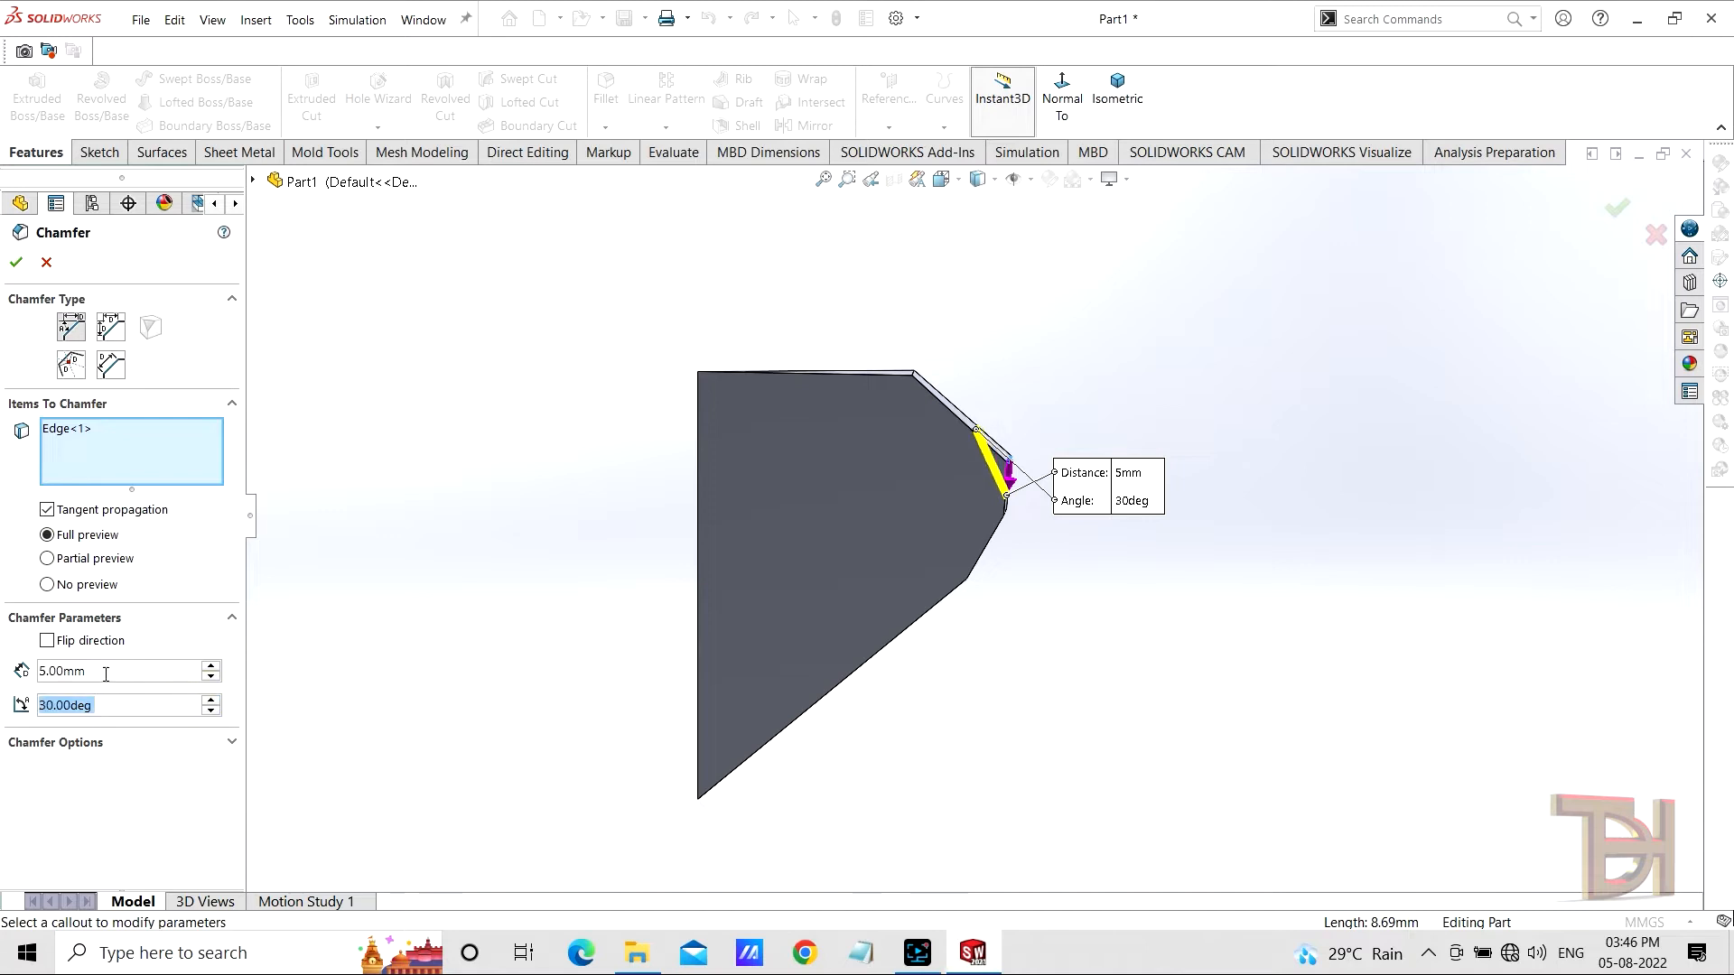
{"action": "type", "text": "2"}
{"action": "key", "text": "Return"}
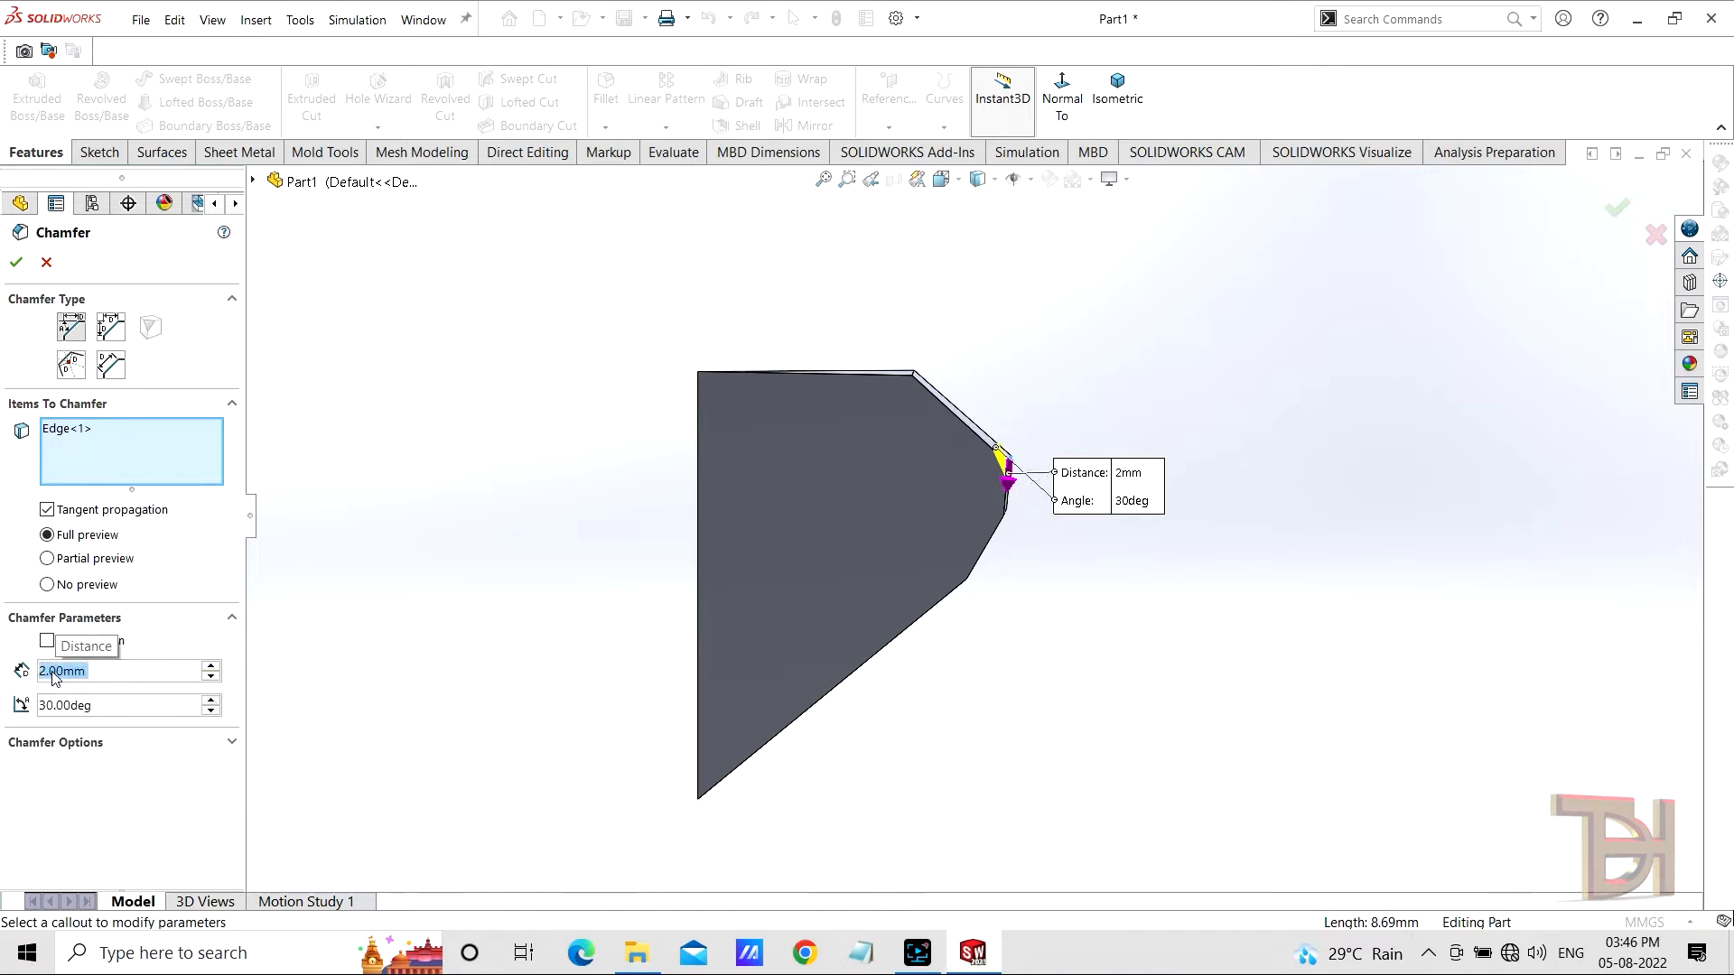
Step: Set the upper tip edge's chamfer angle to 40 degrees and apply the chamfer
{"action": "scroll", "coordinate": [936, 503], "scroll_direction": "down", "scroll_amount": 4}
{"action": "scroll", "coordinate": [1058, 544], "scroll_direction": "up", "scroll_amount": 3}
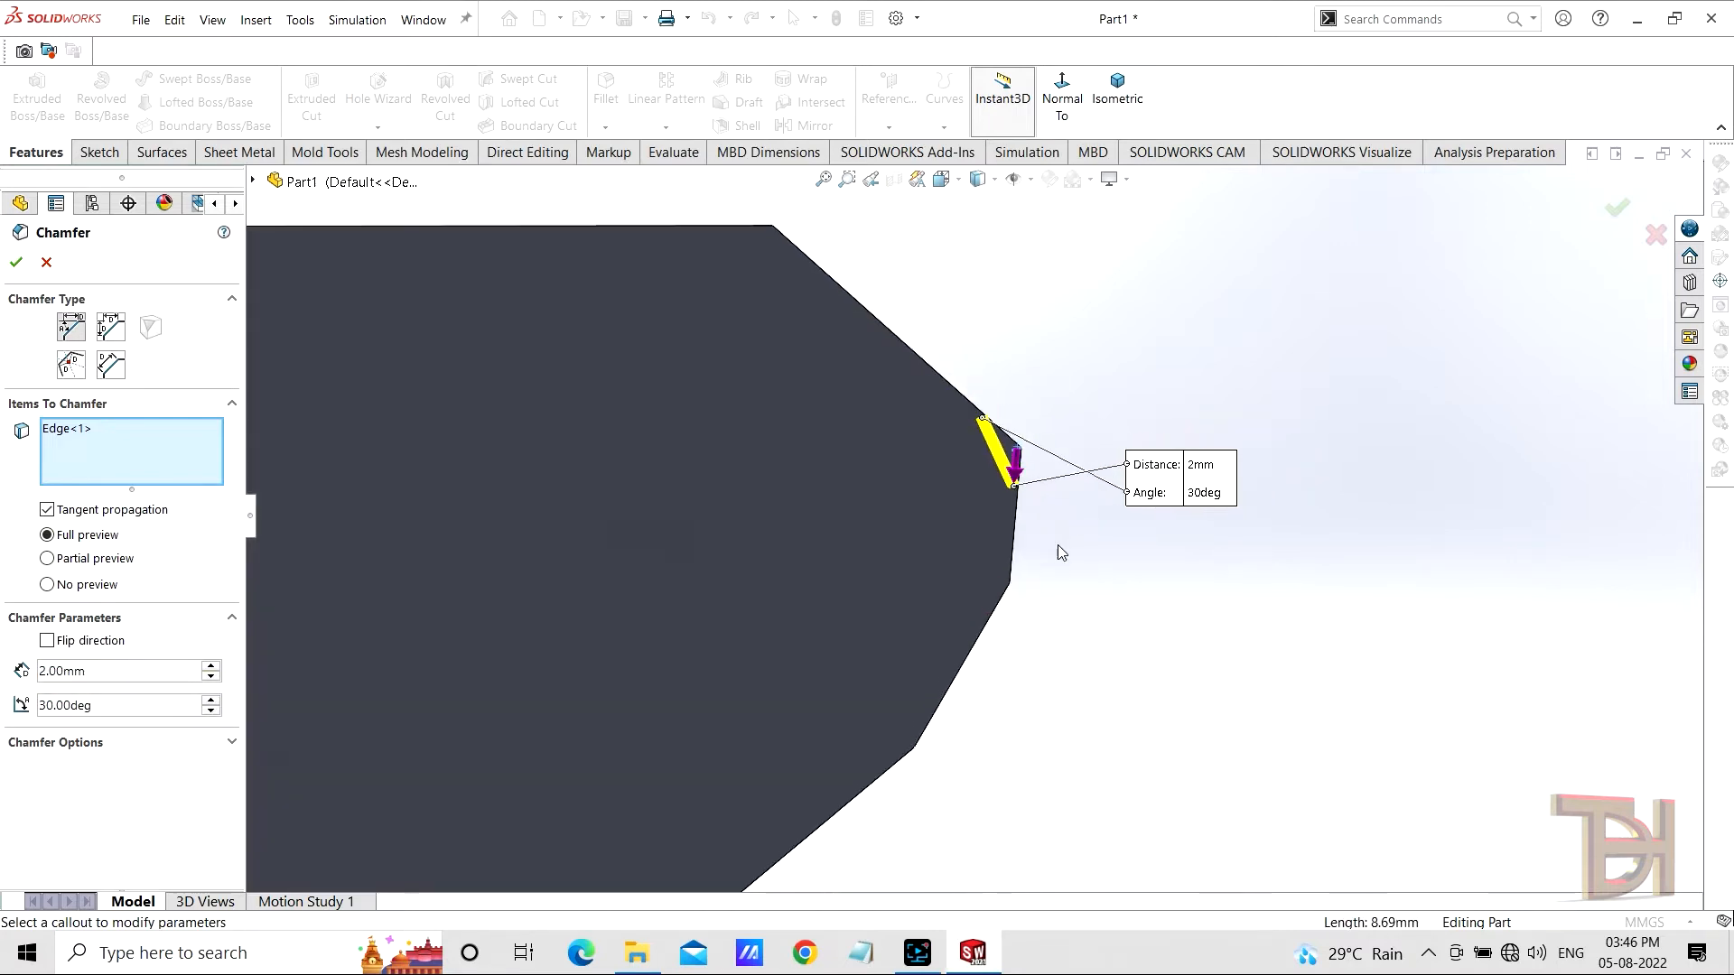
{"action": "middle_click_drag", "start_coordinate": [989, 632], "coordinate": [1015, 628]}
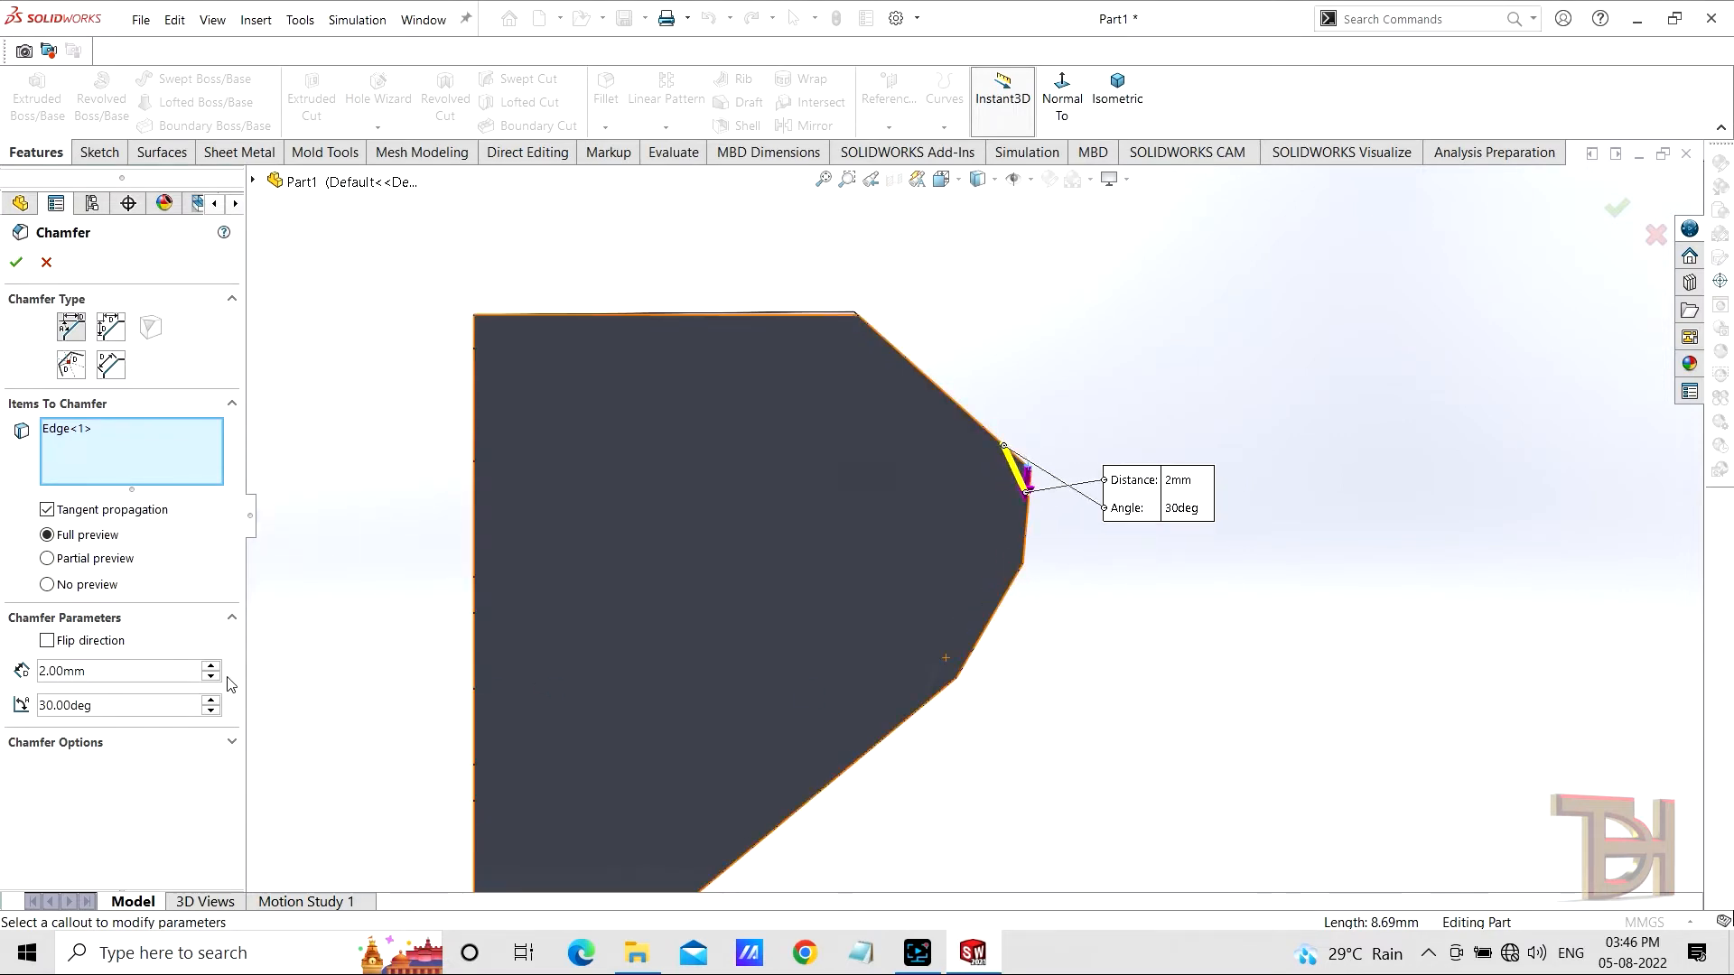
{"action": "left_click", "coordinate": [212, 701]}
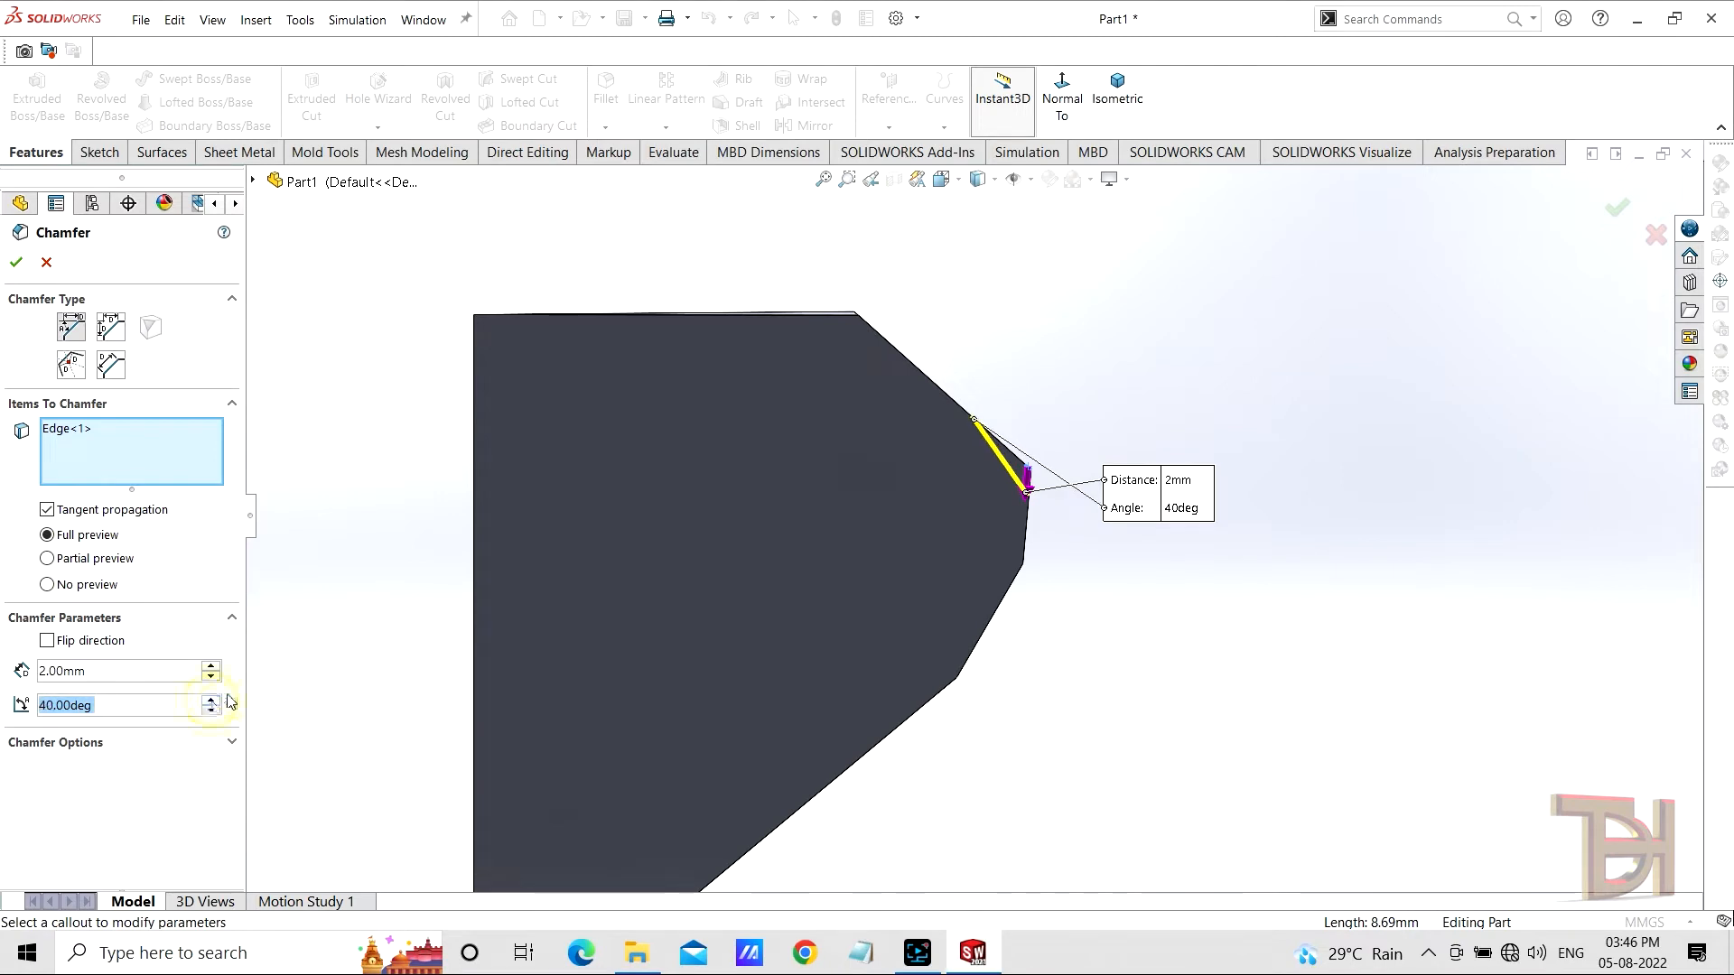
{"action": "left_click", "coordinate": [16, 262]}
Step: Start another chamfer on the short edge between the top face and the upper sloped face
{"action": "middle_click_drag", "start_coordinate": [773, 500], "coordinate": [1128, 638]}
{"action": "scroll", "coordinate": [890, 433], "scroll_direction": "down", "scroll_amount": 3}
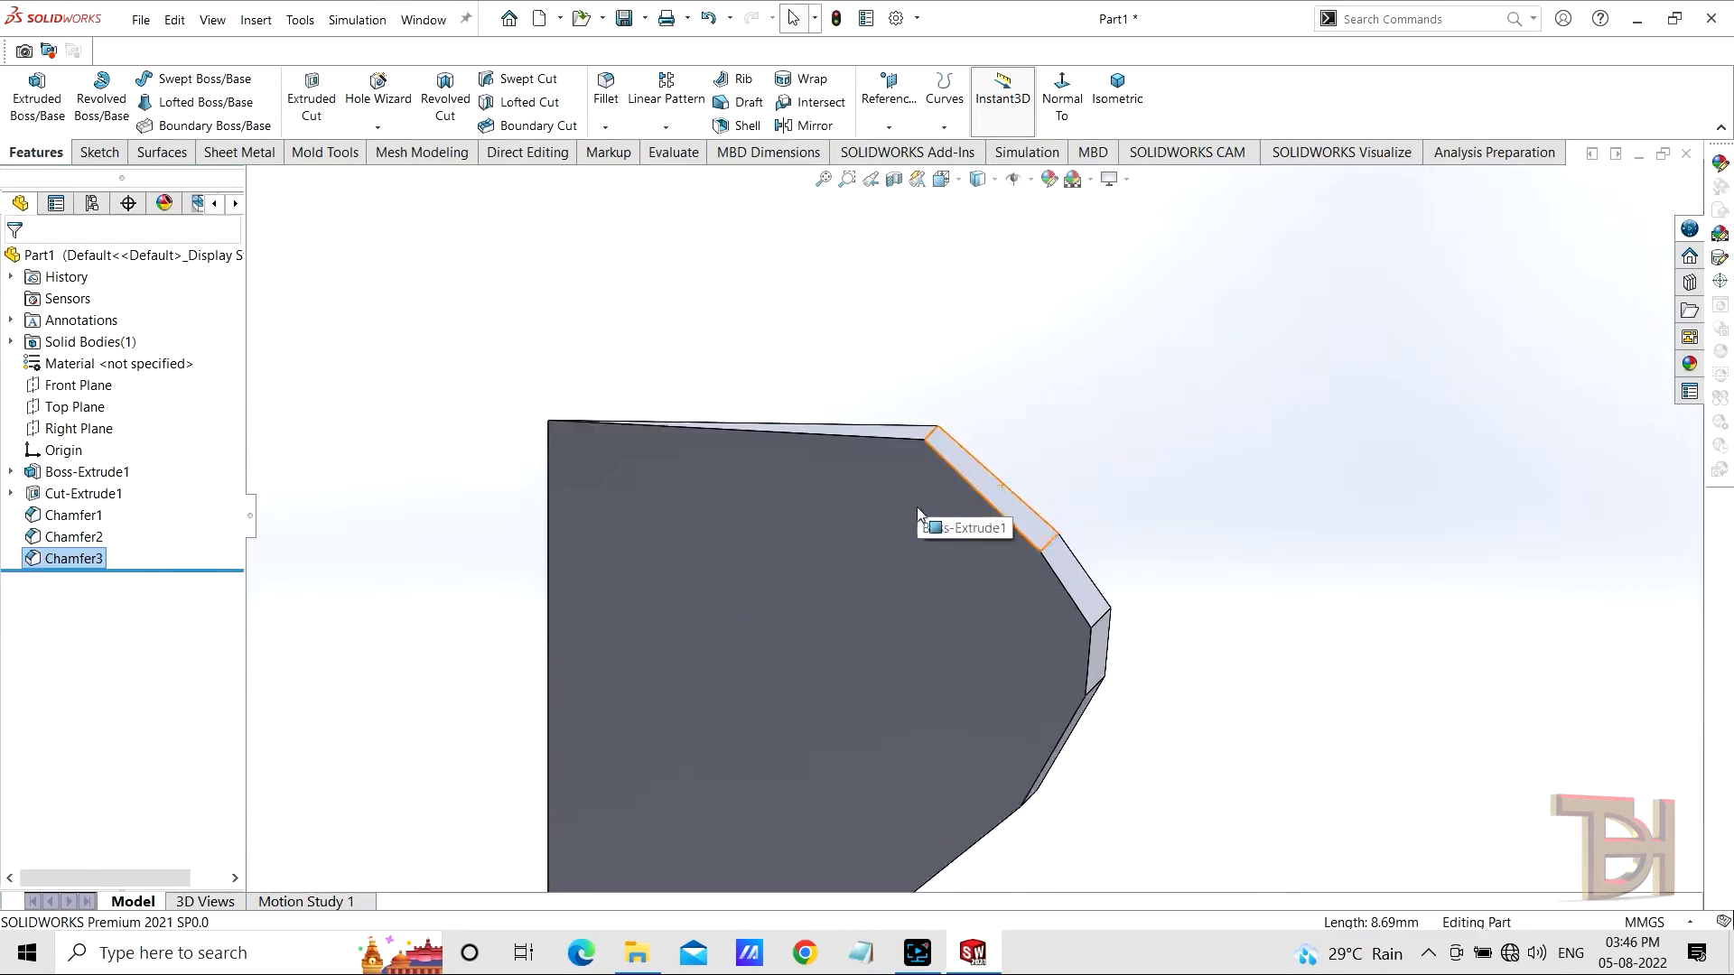
{"action": "left_click", "coordinate": [932, 433]}
{"action": "left_click", "coordinate": [1119, 377]}
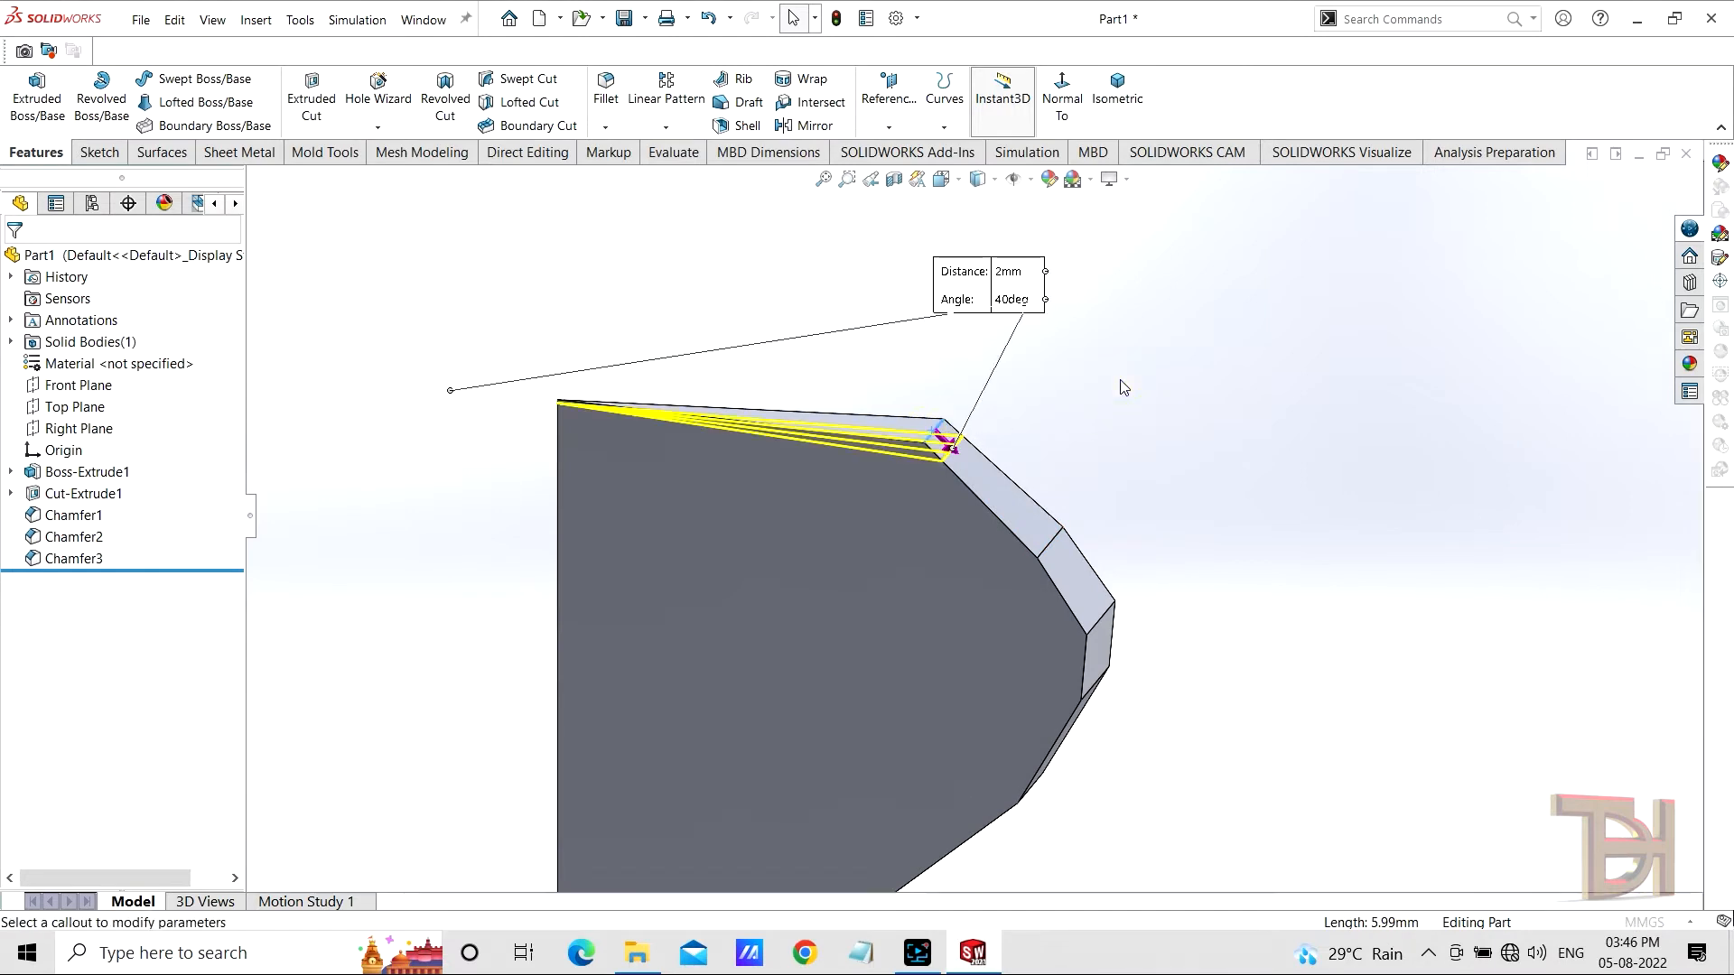
{"action": "scroll", "coordinate": [877, 594], "scroll_direction": "up", "scroll_amount": 2}
{"action": "middle_click_drag", "start_coordinate": [878, 600], "coordinate": [862, 560]}
{"action": "scroll", "coordinate": [926, 443], "scroll_direction": "up", "scroll_amount": 2}
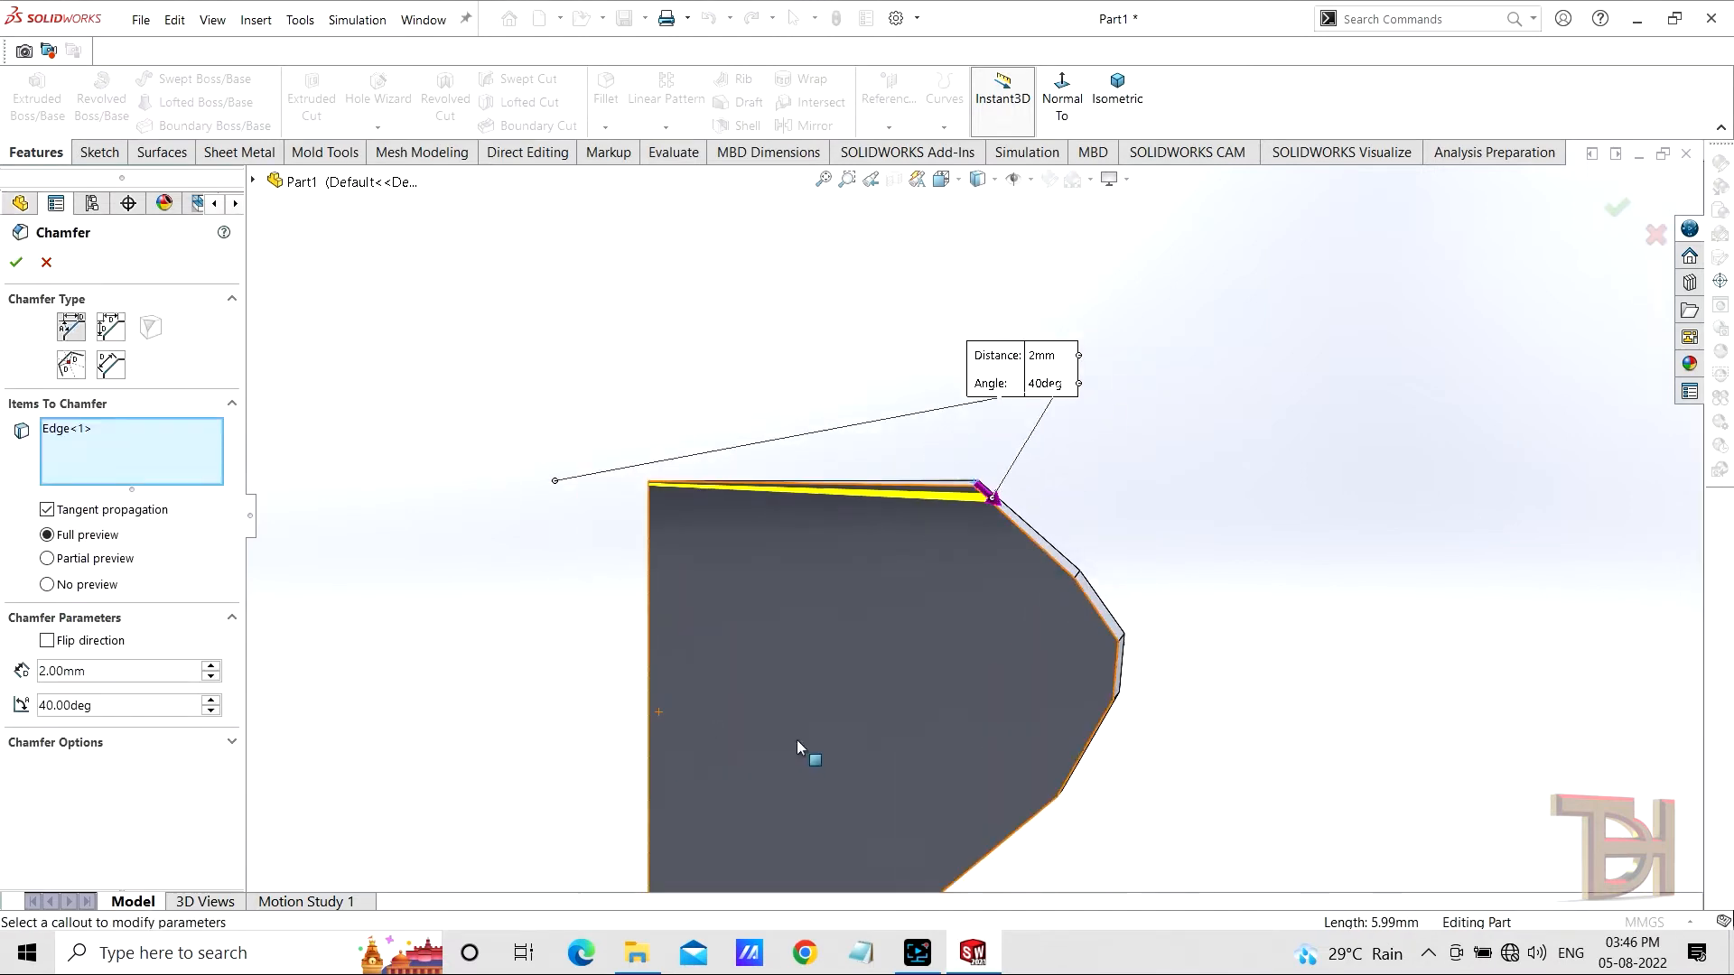
Step: Try a 36-degree angle with distances of 5 mm and 2 mm for the chamfer on the top corner edge
{"action": "left_click", "coordinate": [211, 712]}
{"action": "left_click", "coordinate": [210, 711]}
{"action": "left_click", "coordinate": [210, 711]}
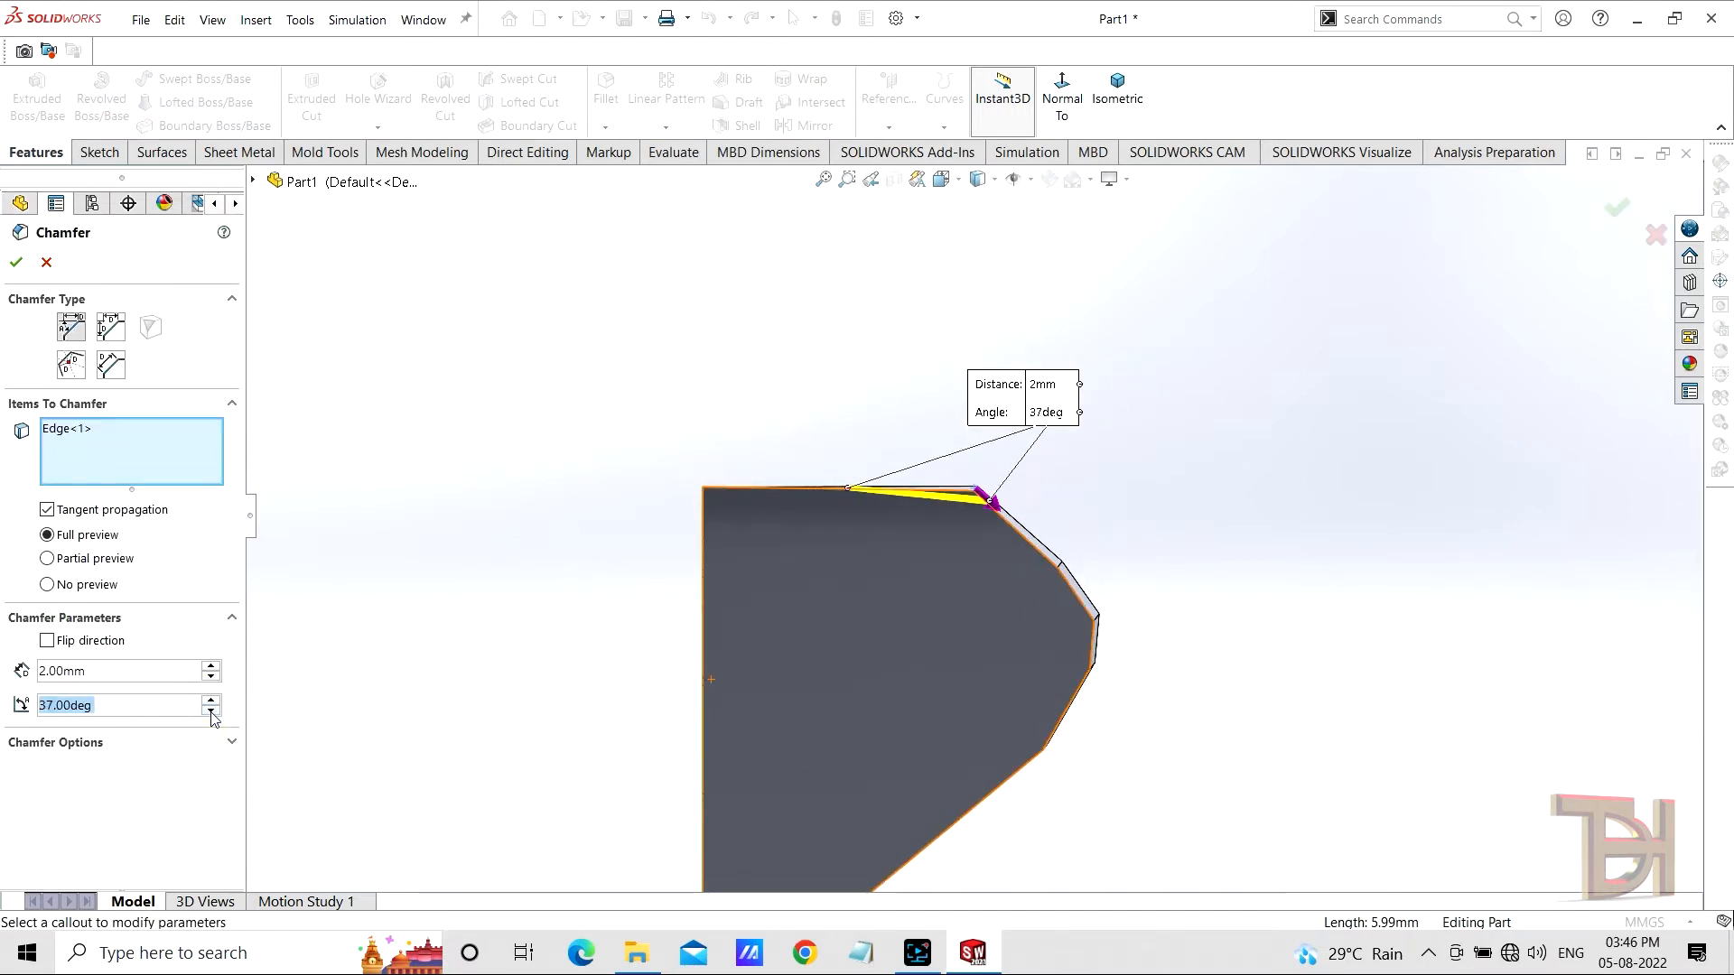
{"action": "left_click", "coordinate": [210, 711]}
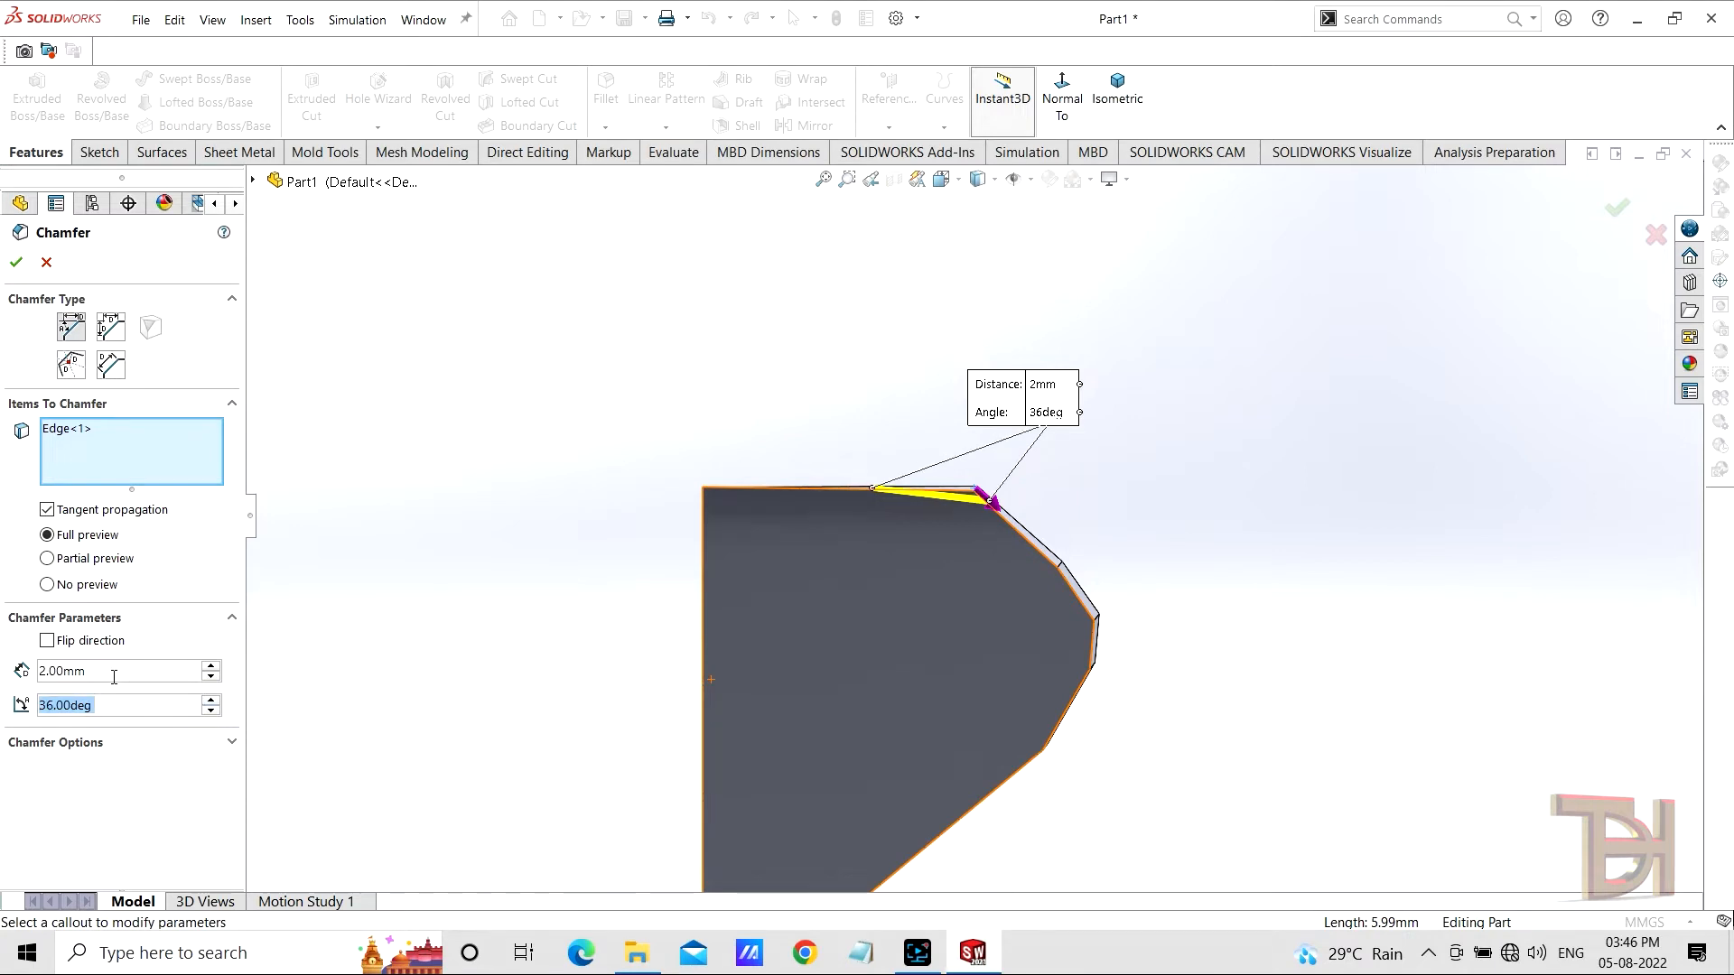
{"action": "left_click_drag", "start_coordinate": [100, 671], "coordinate": [56, 670]}
{"action": "type", "text": "5"}
{"action": "key", "text": "Return"}
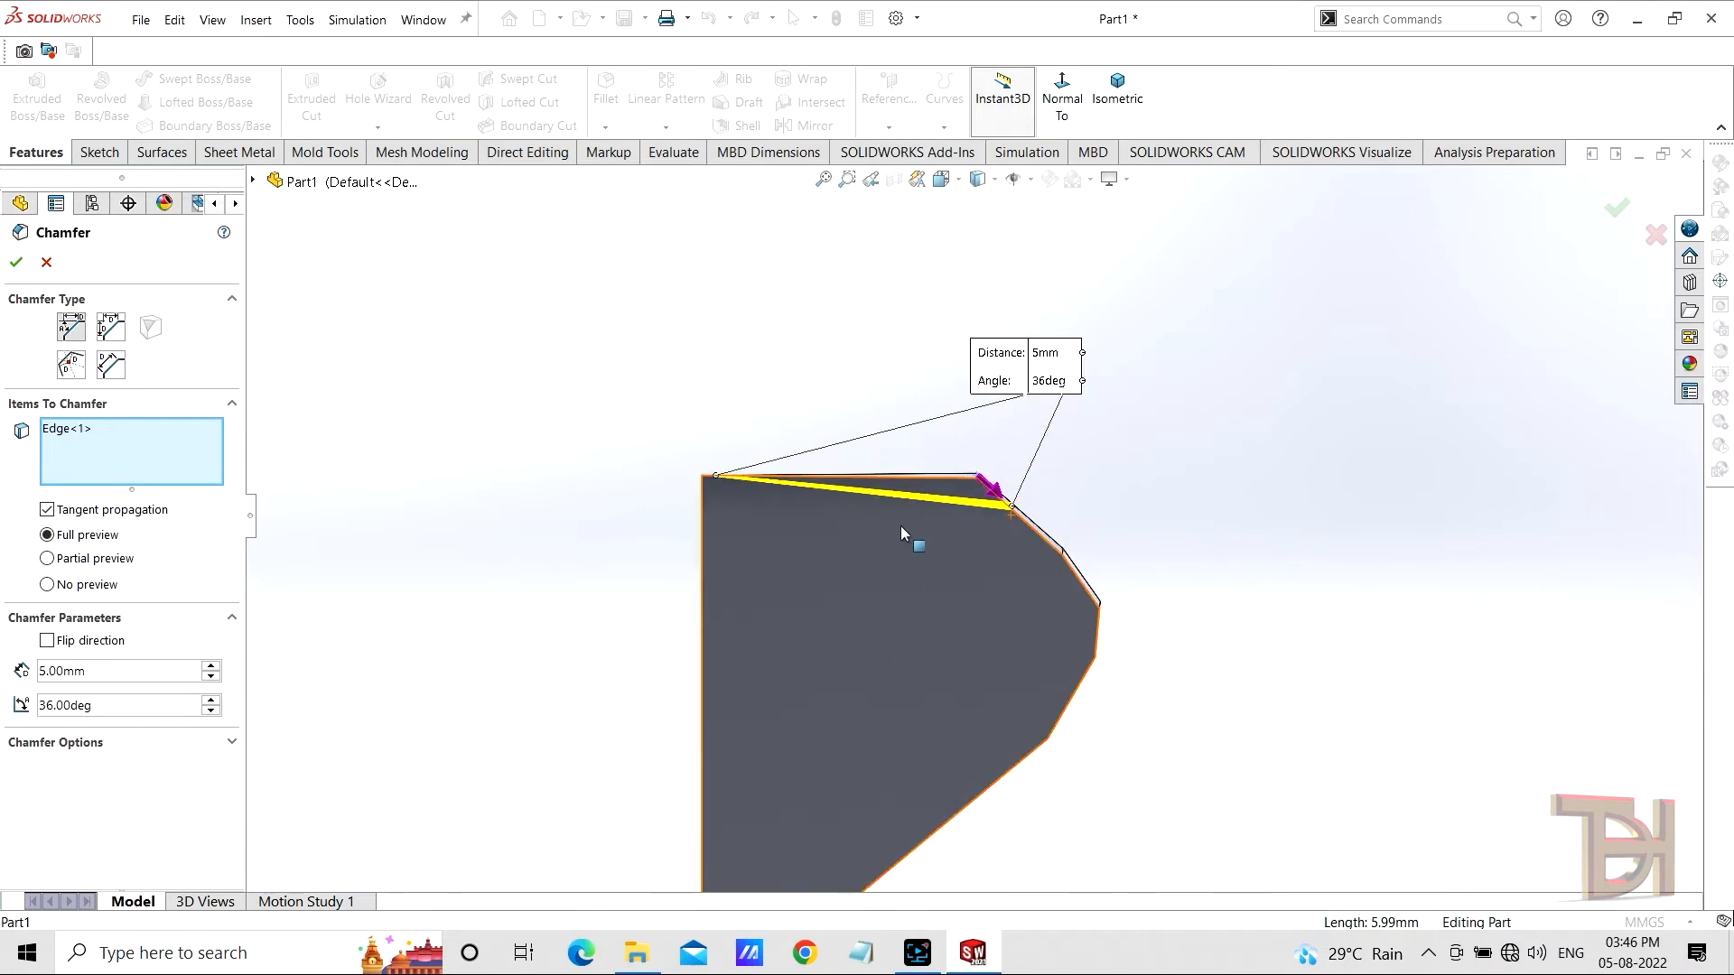
{"action": "scroll", "coordinate": [901, 525], "scroll_direction": "down", "scroll_amount": 3}
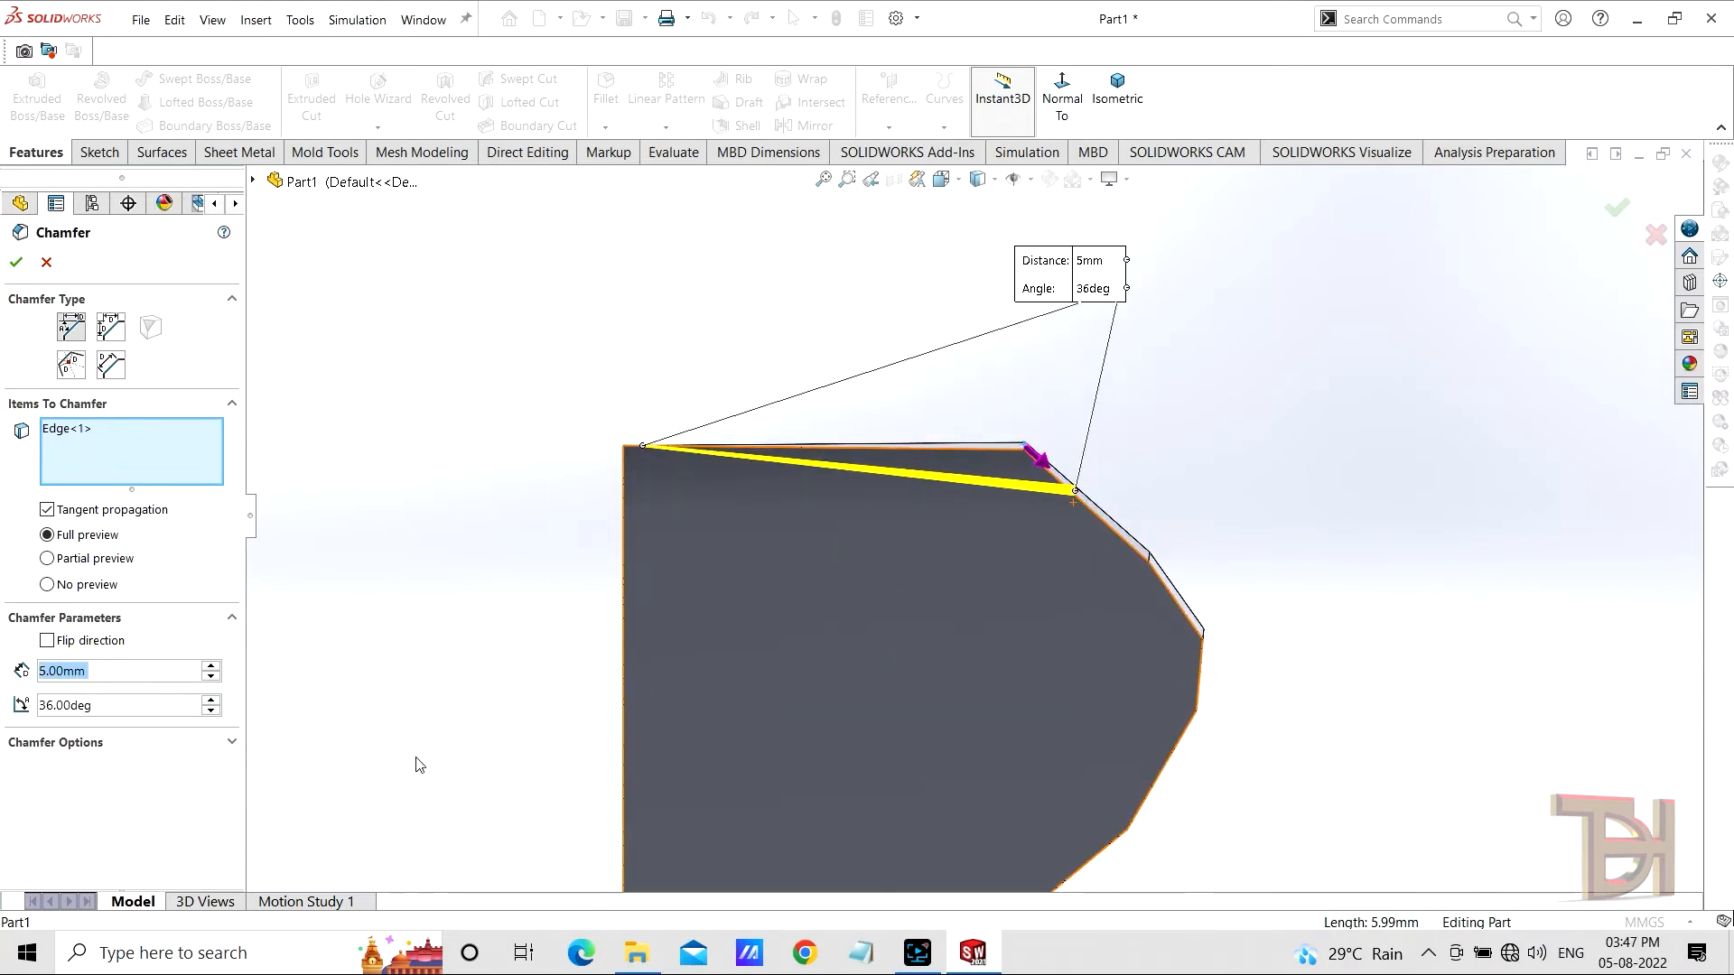
{"action": "type", "text": "2"}
{"action": "key", "text": "Return"}
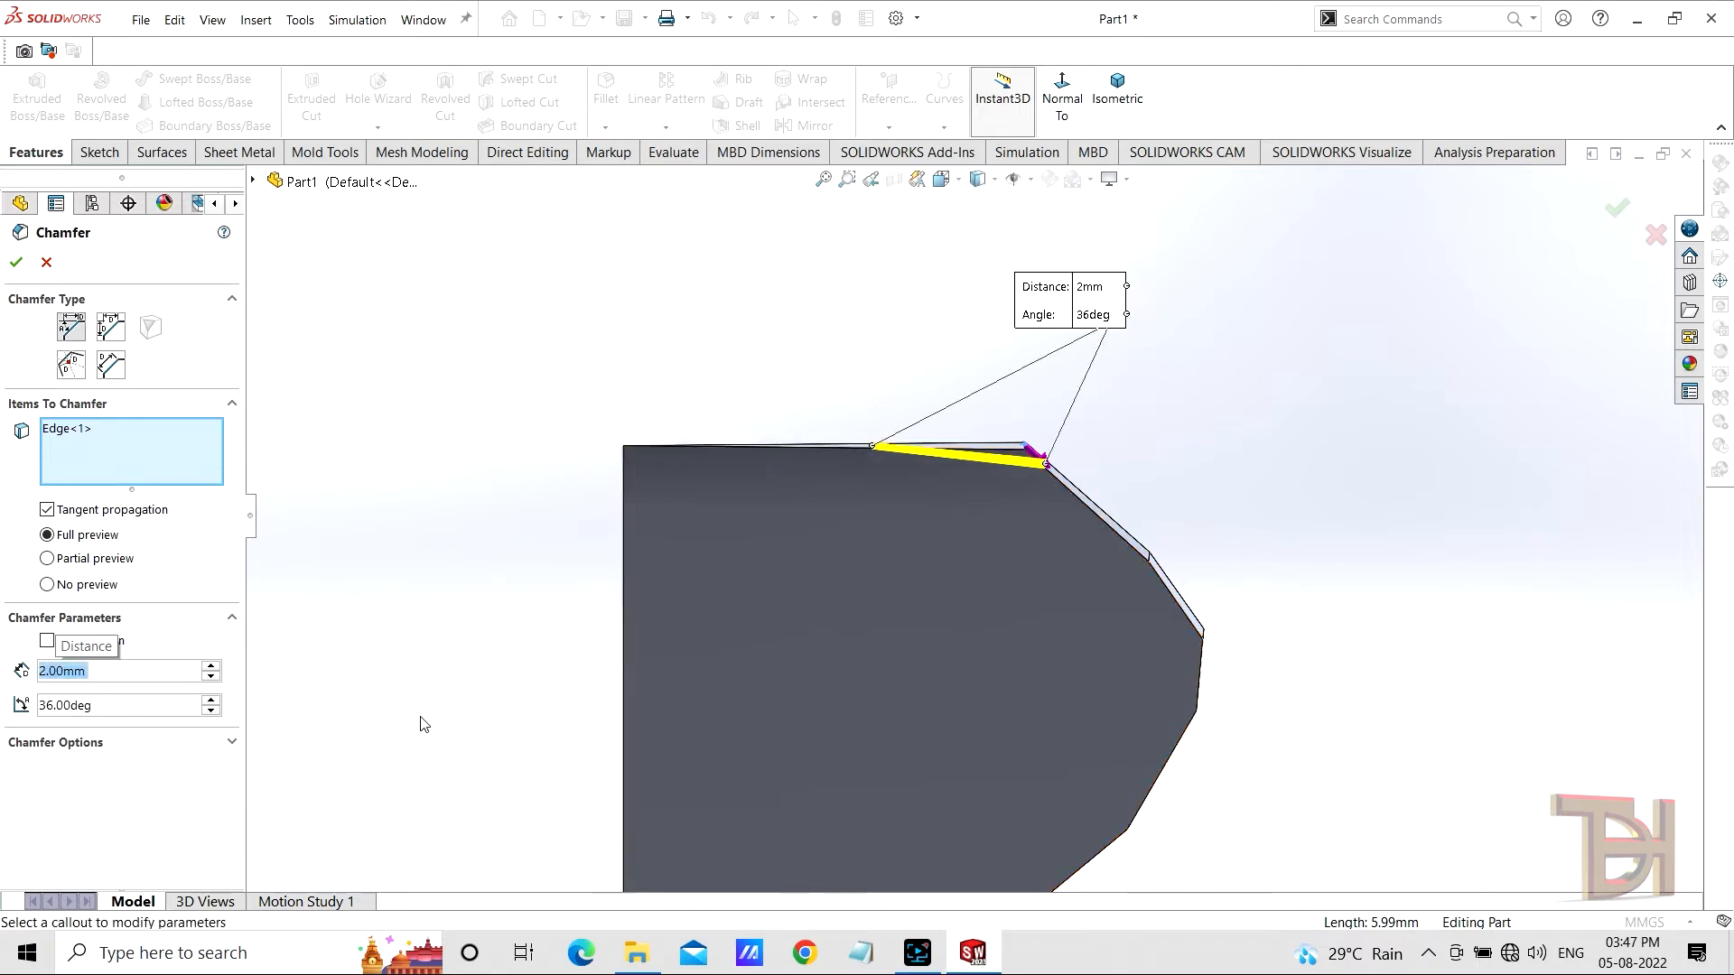
Step: Set the top corner edge's chamfer distance to 3 mm and its angle to 30 degrees, and apply it
{"action": "type", "text": "3"}
{"action": "key", "text": "Return"}
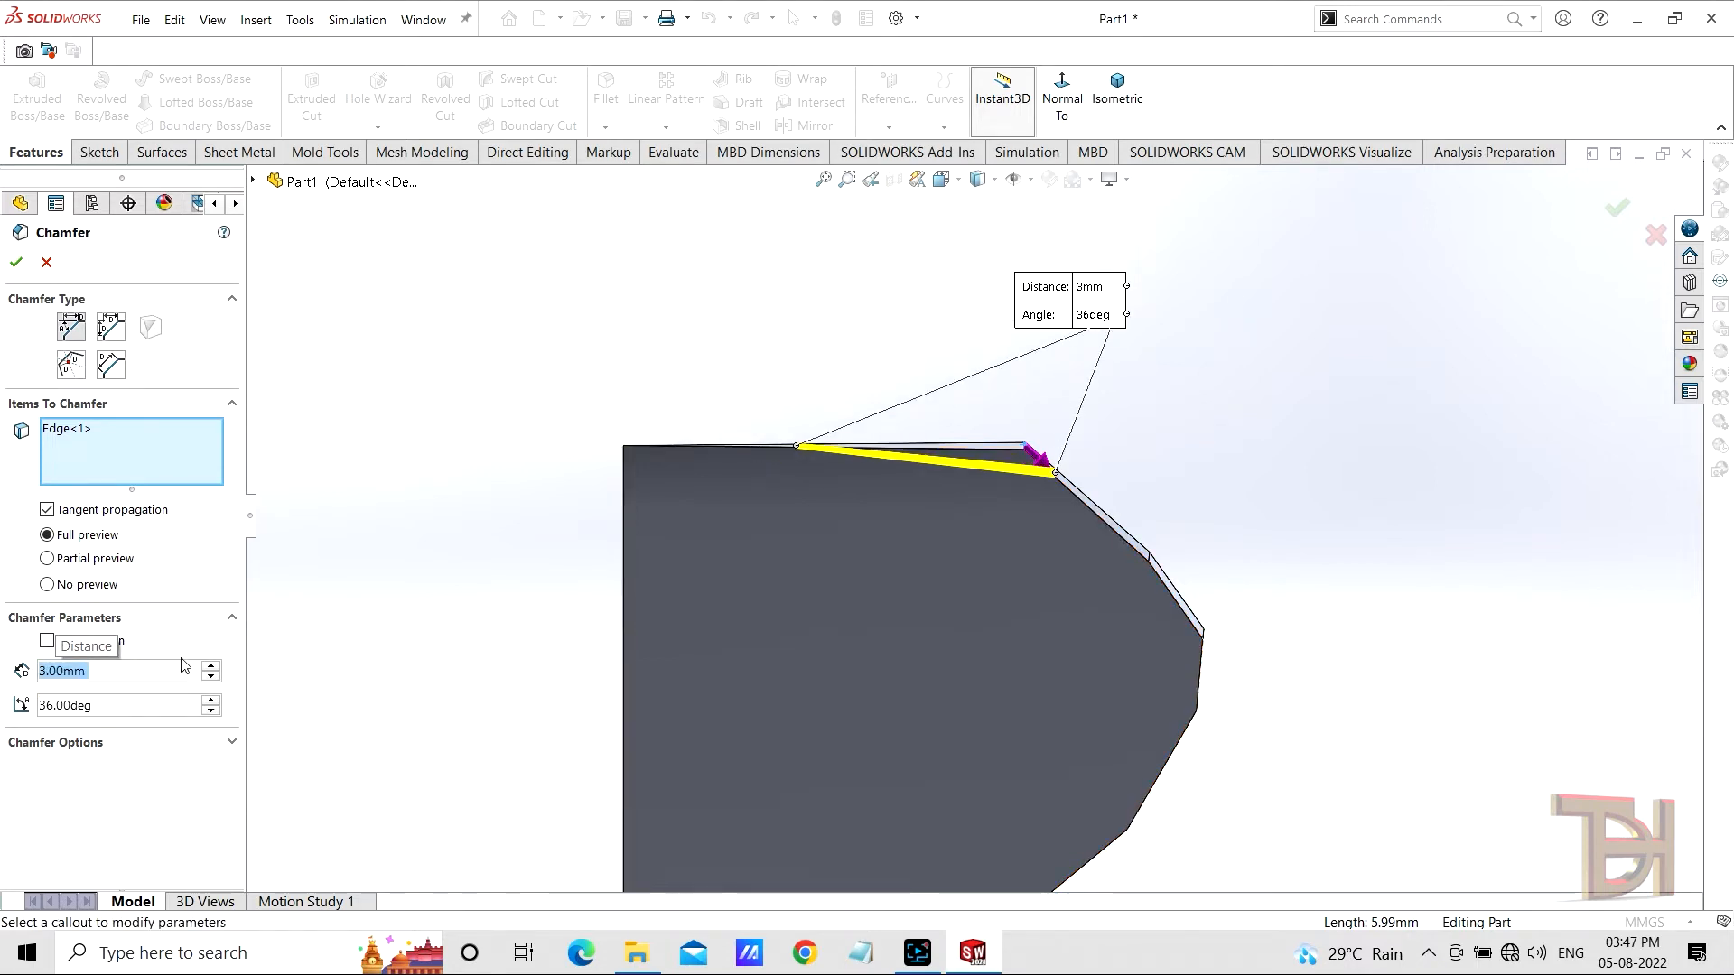
{"action": "left_click", "coordinate": [210, 711]}
{"action": "left_click", "coordinate": [210, 711]}
{"action": "left_click", "coordinate": [210, 711]}
{"action": "left_click", "coordinate": [210, 711]}
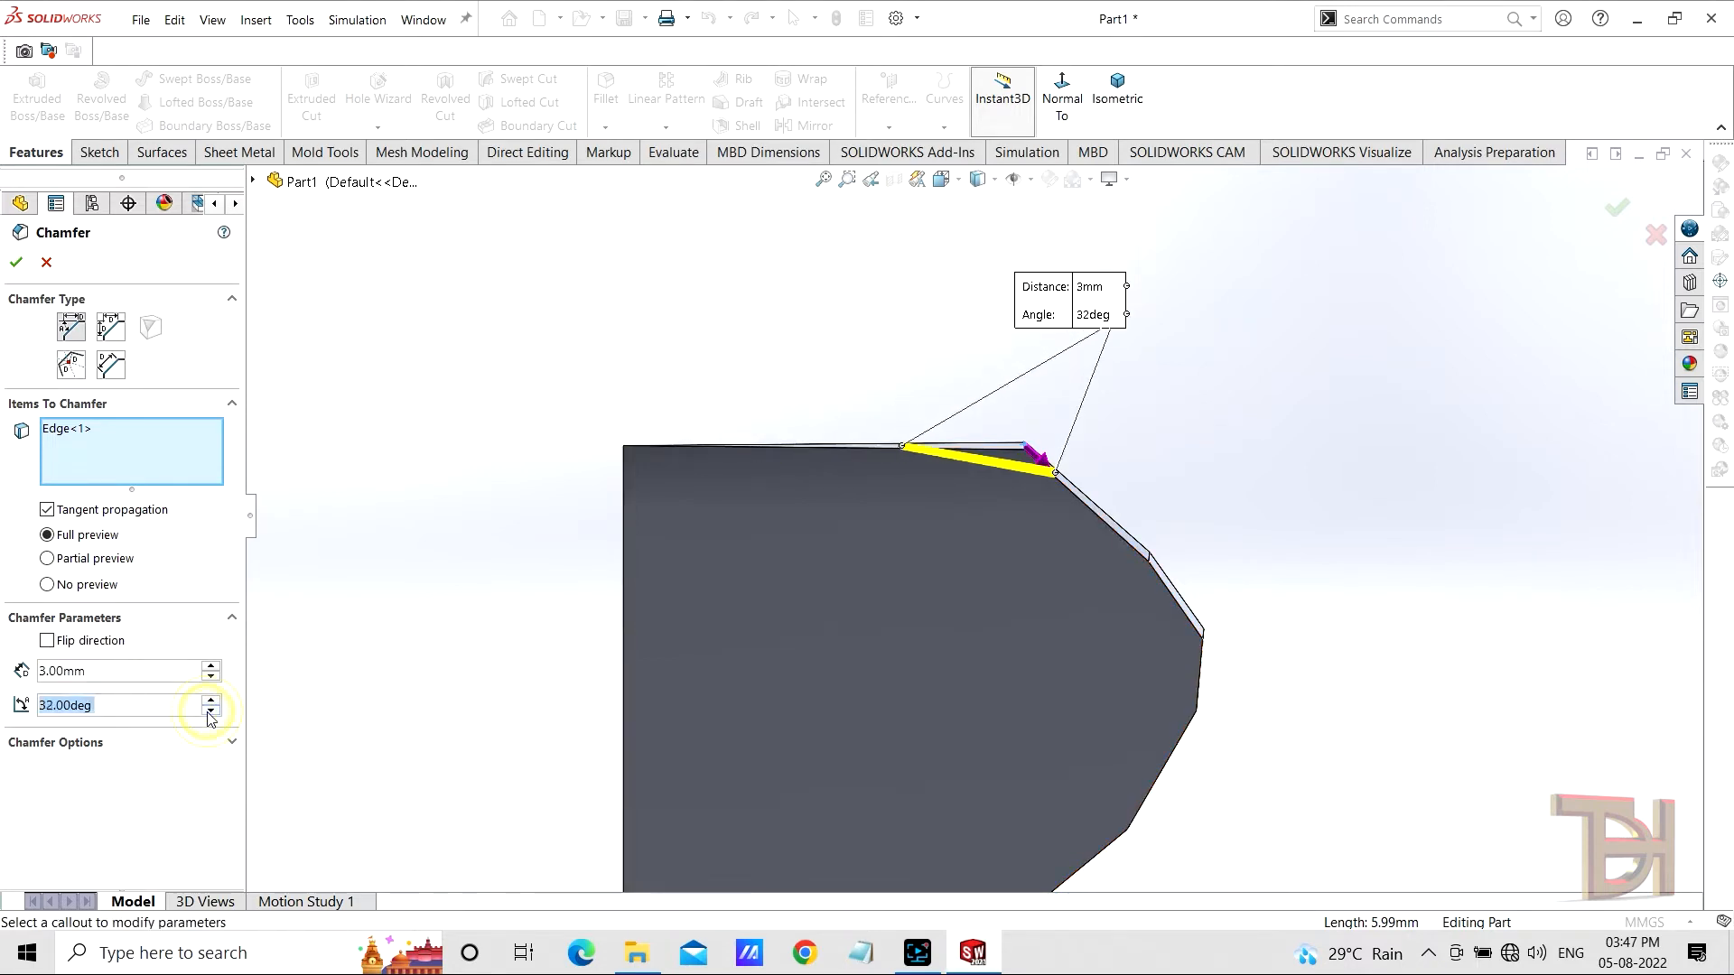
{"action": "left_click", "coordinate": [210, 711]}
{"action": "left_click", "coordinate": [211, 711]}
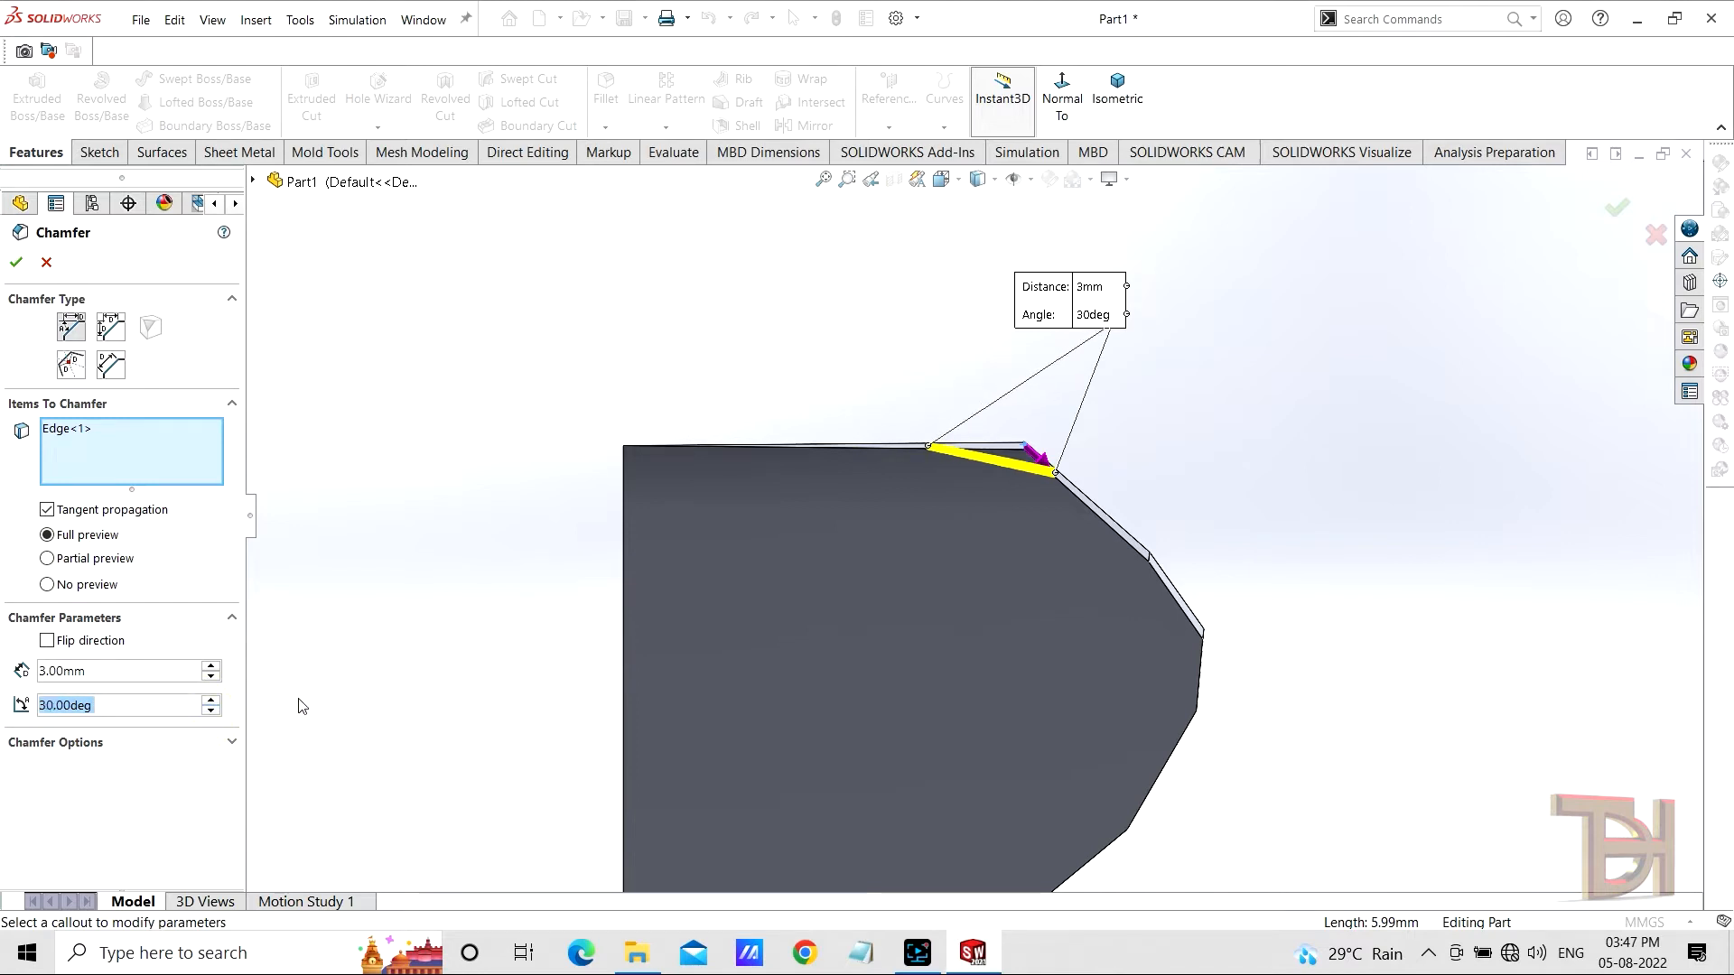
{"action": "left_click", "coordinate": [17, 262]}
Step: Start a chamfer on the edge where the 2 mm, 40-degree chamfer face meets the narrow tip face
{"action": "middle_click_drag", "start_coordinate": [754, 614], "coordinate": [1038, 584]}
{"action": "left_click", "coordinate": [989, 517]}
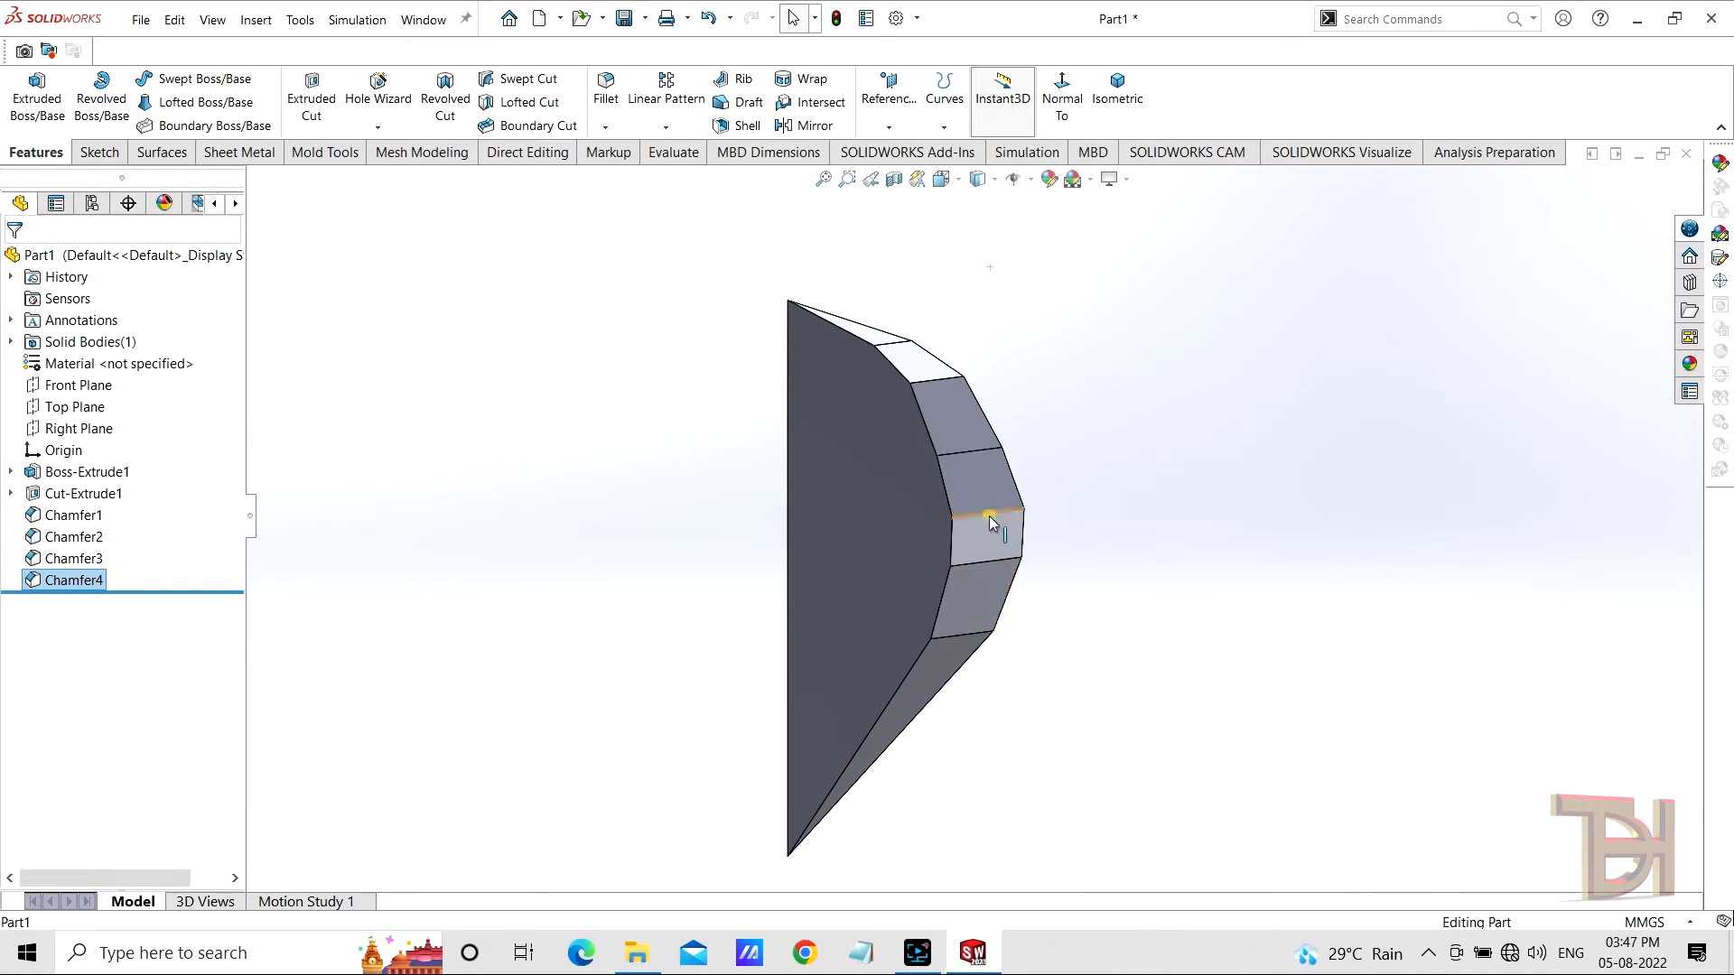
{"action": "left_click", "coordinate": [1178, 462]}
{"action": "middle_click_drag", "start_coordinate": [1178, 474], "coordinate": [855, 560]}
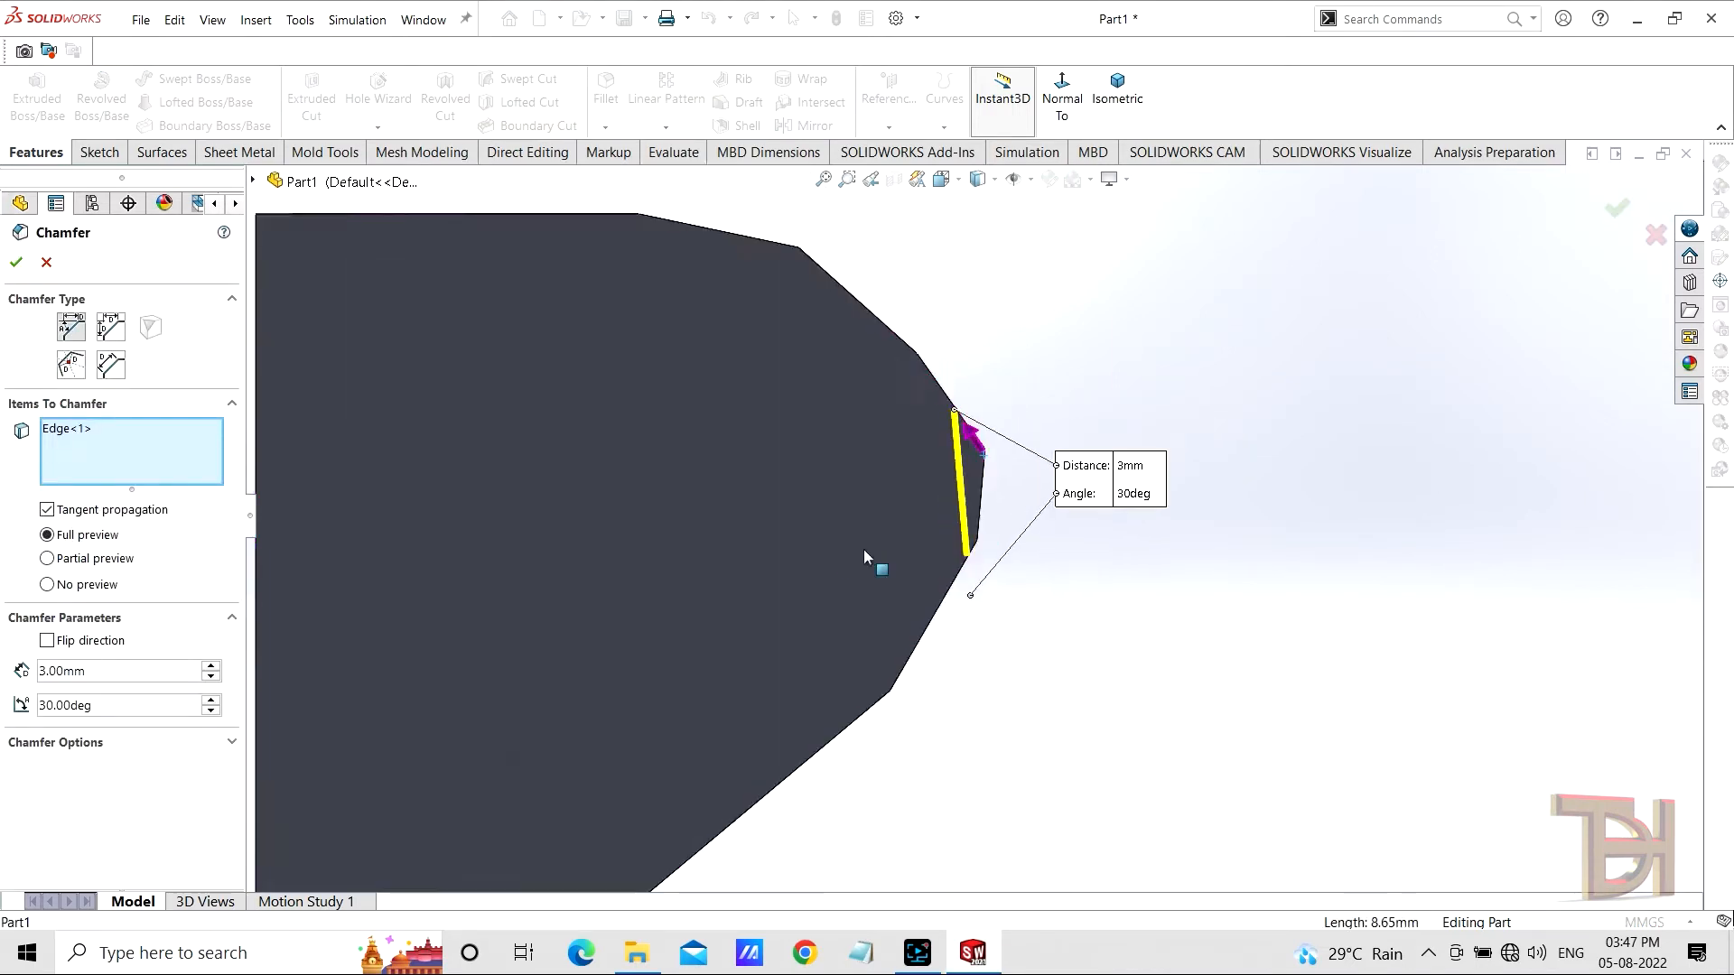
Step: Try a 15-degree angle and a 1 mm distance for the chamfer on the tip face's upper edge
{"action": "left_click", "coordinate": [210, 712]}
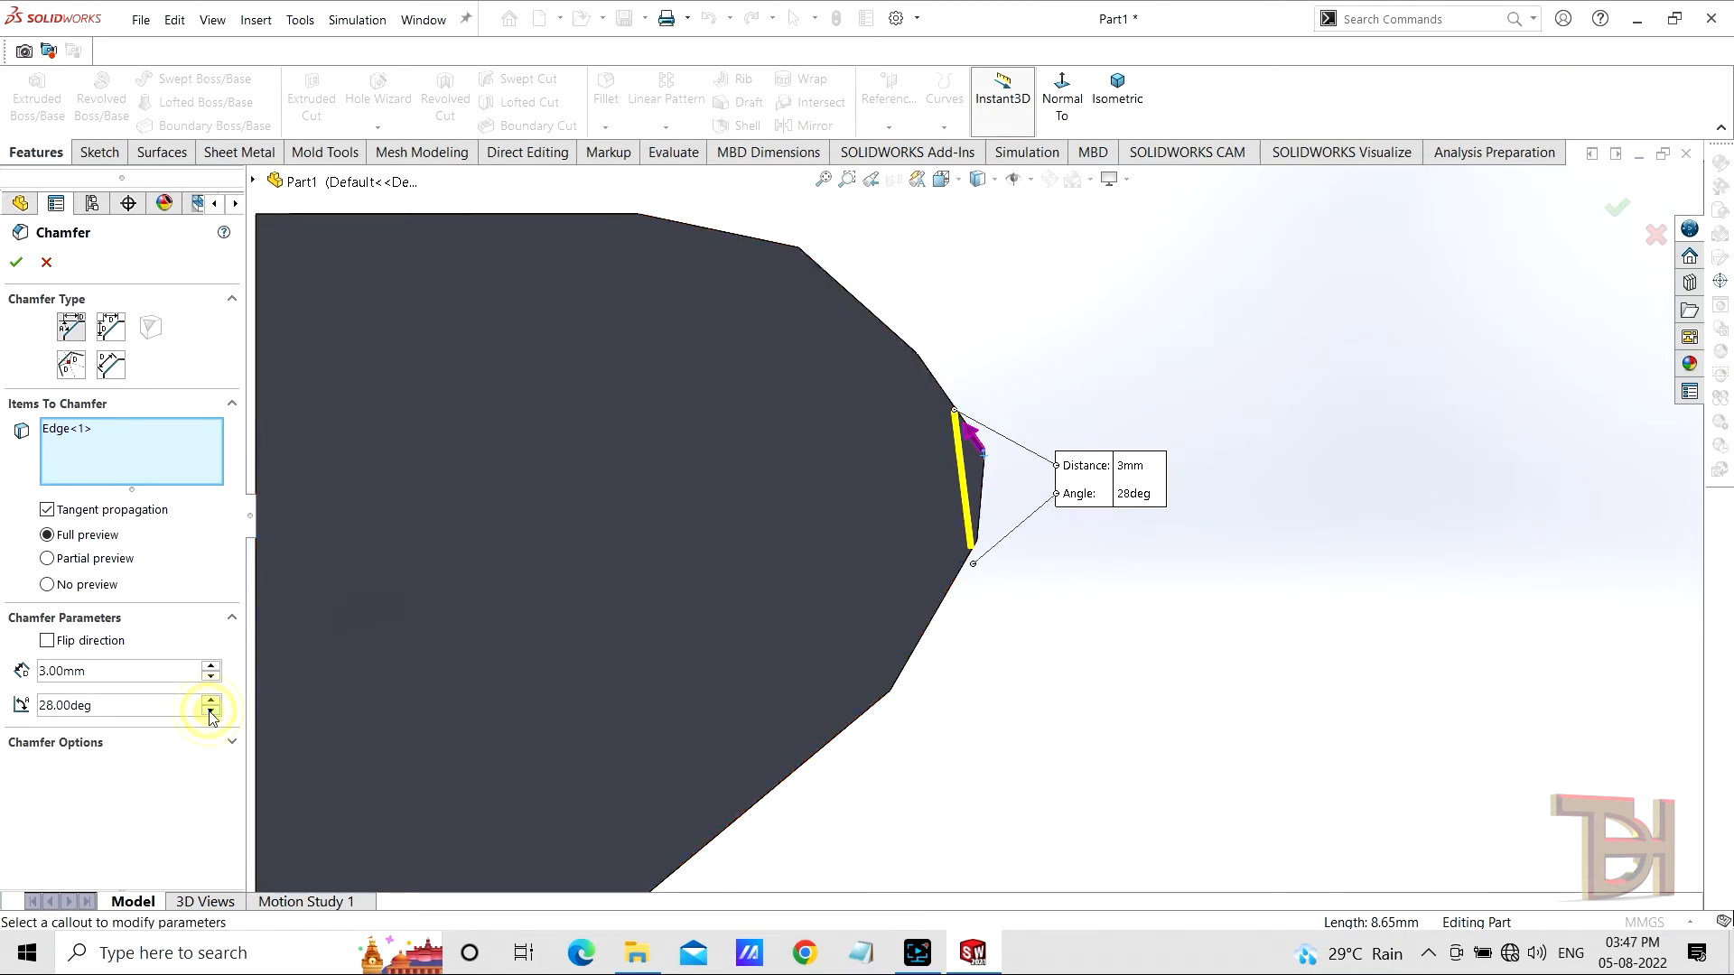
{"action": "left_click", "coordinate": [211, 712]}
{"action": "left_click", "coordinate": [211, 712]}
{"action": "left_click", "coordinate": [211, 712]}
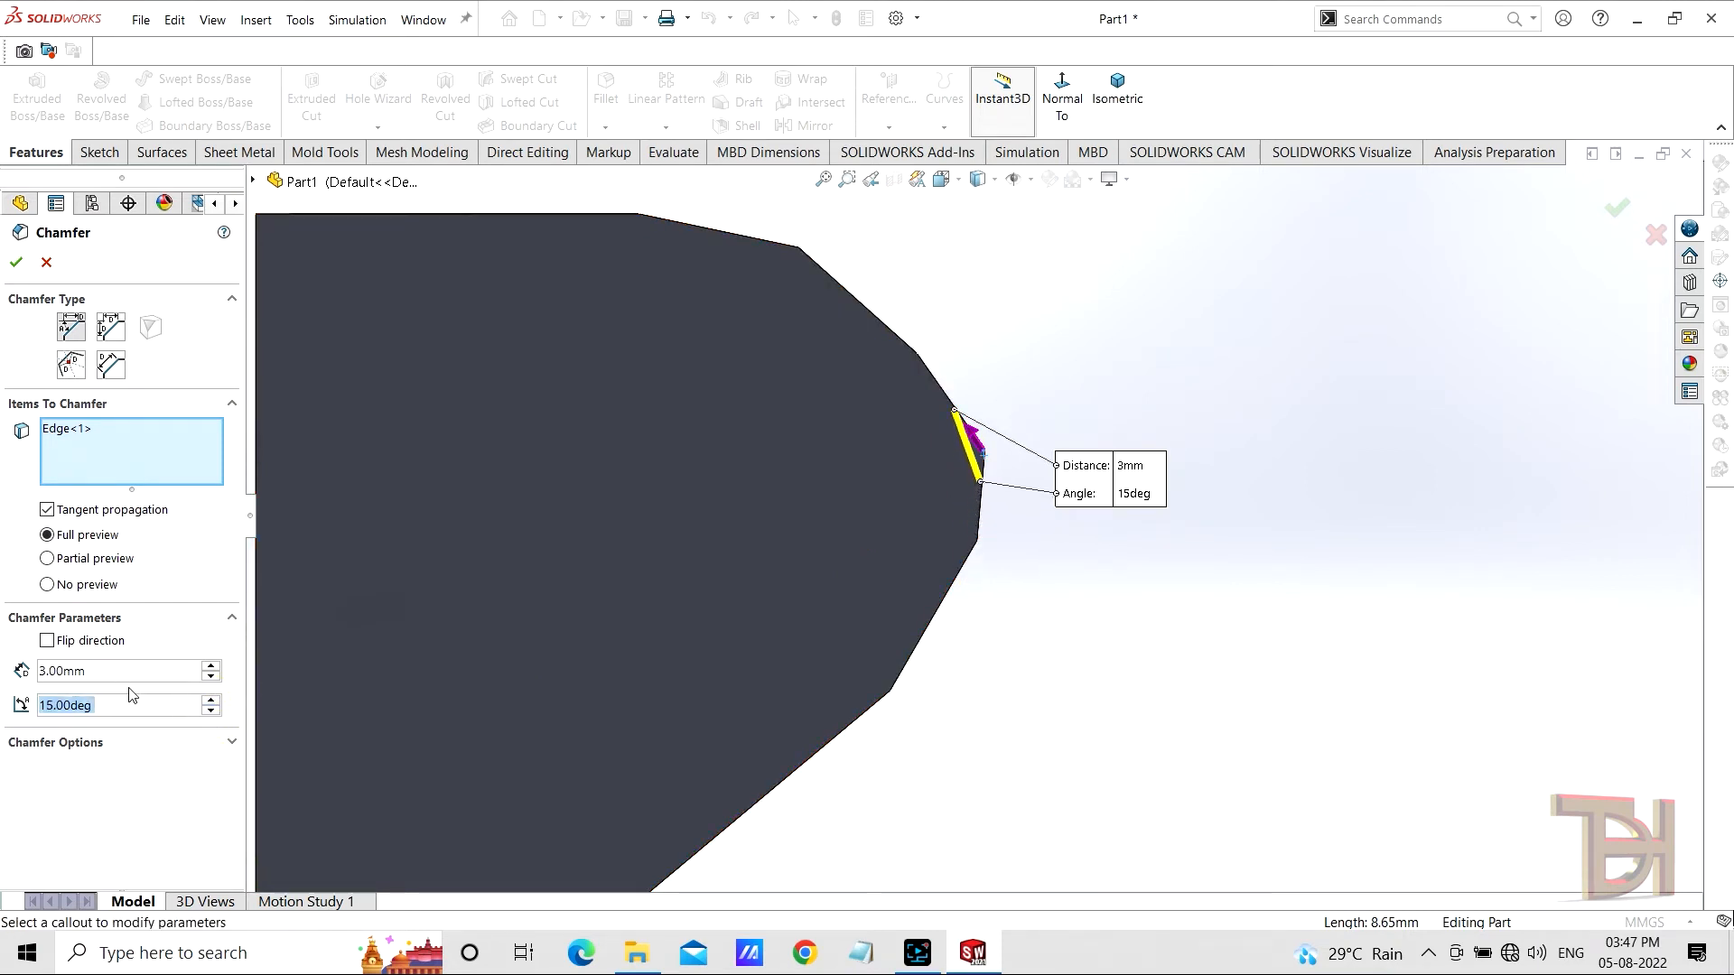
{"action": "double_click", "coordinate": [95, 670]}
{"action": "type", "text": "1"}
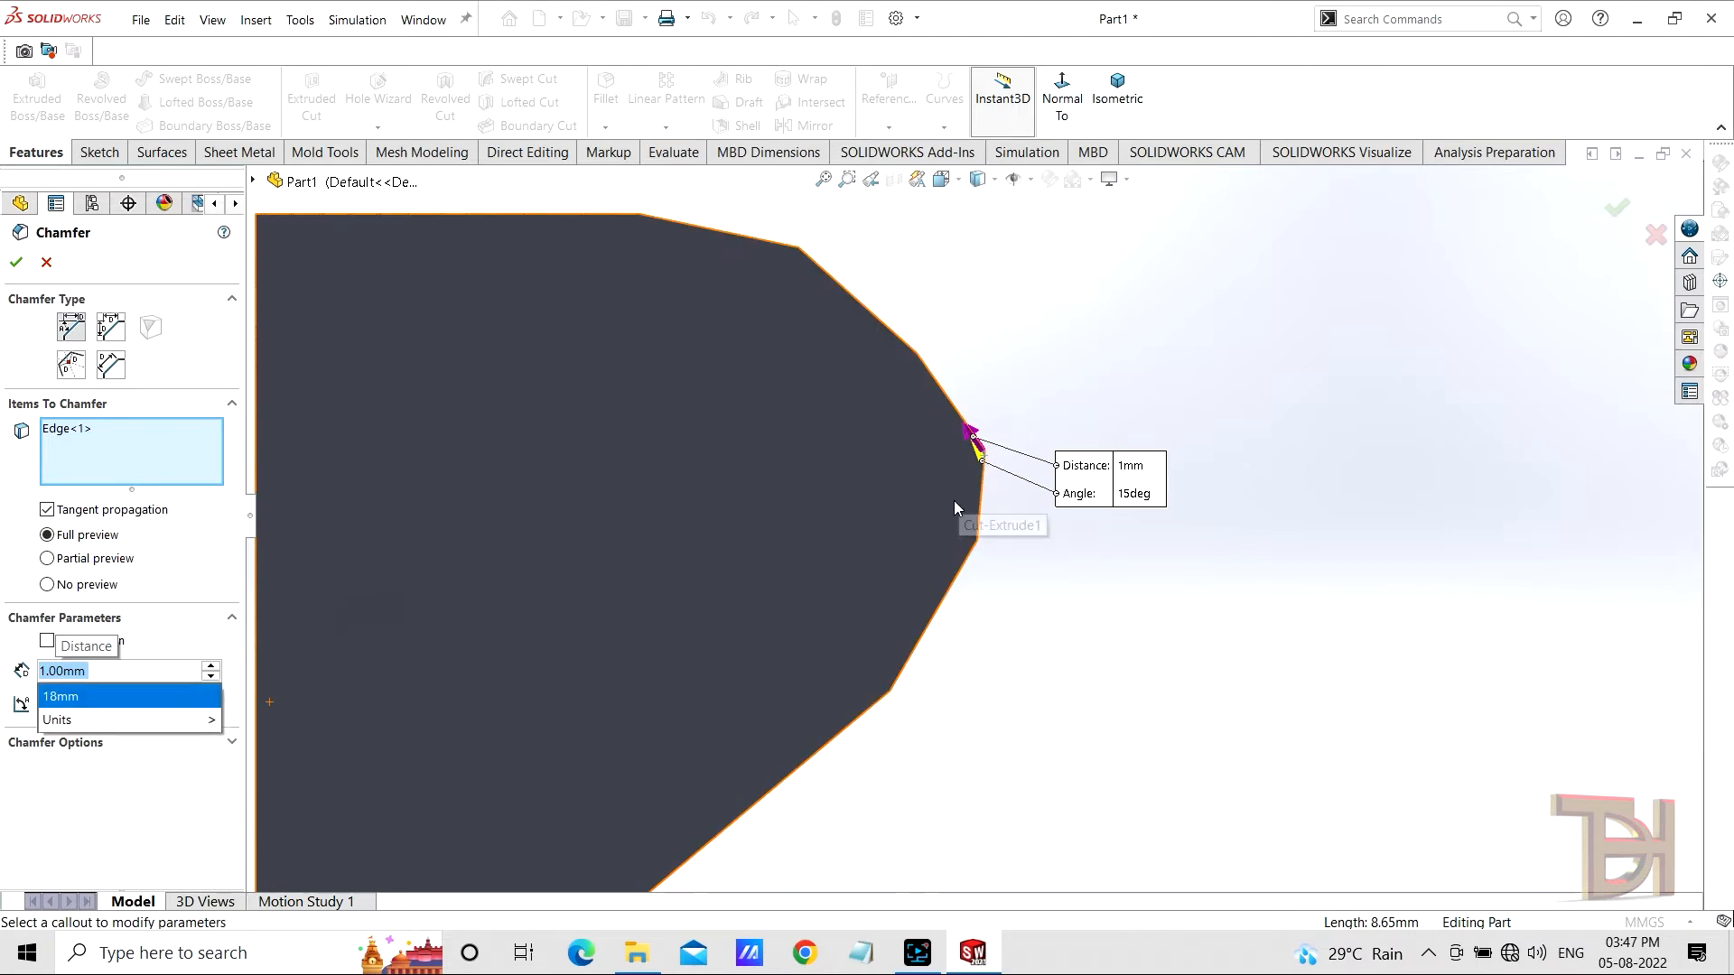
{"action": "scroll", "coordinate": [954, 507], "scroll_direction": "down", "scroll_amount": 4}
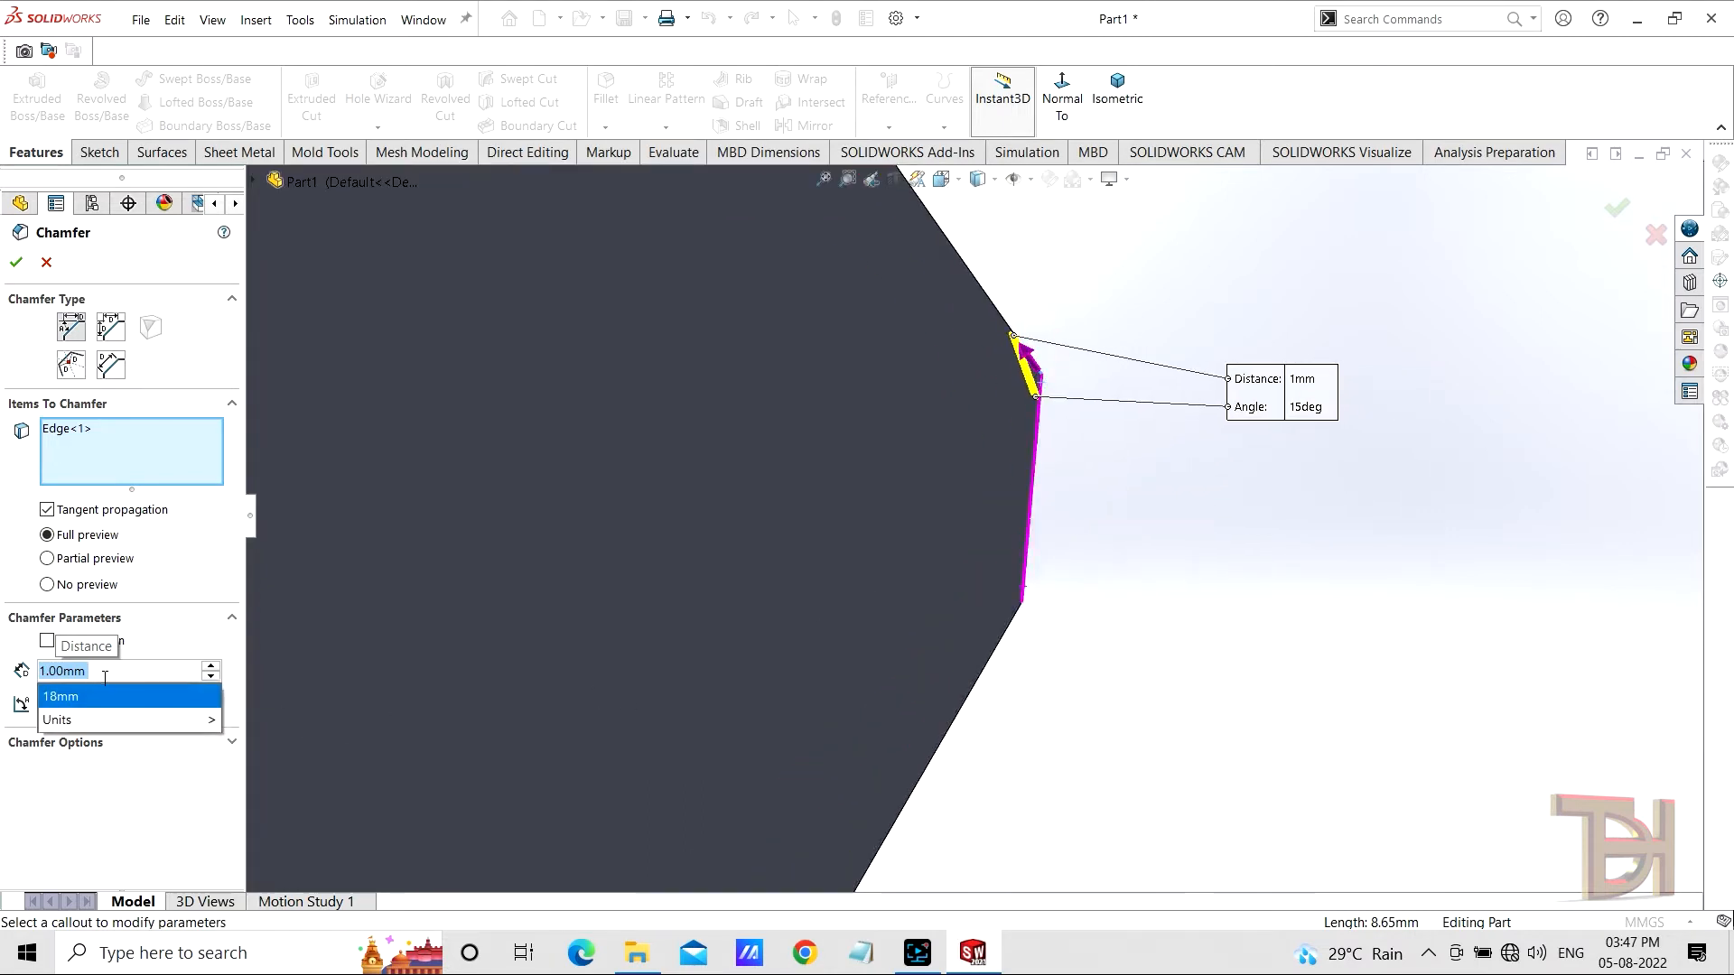
Step: Set the chamfer distance on the tip face's upper edge to 2 mm and its angle to 19 degrees, and apply it
{"action": "type", "text": "2"}
{"action": "mouse_move", "coordinate": [125, 707]}
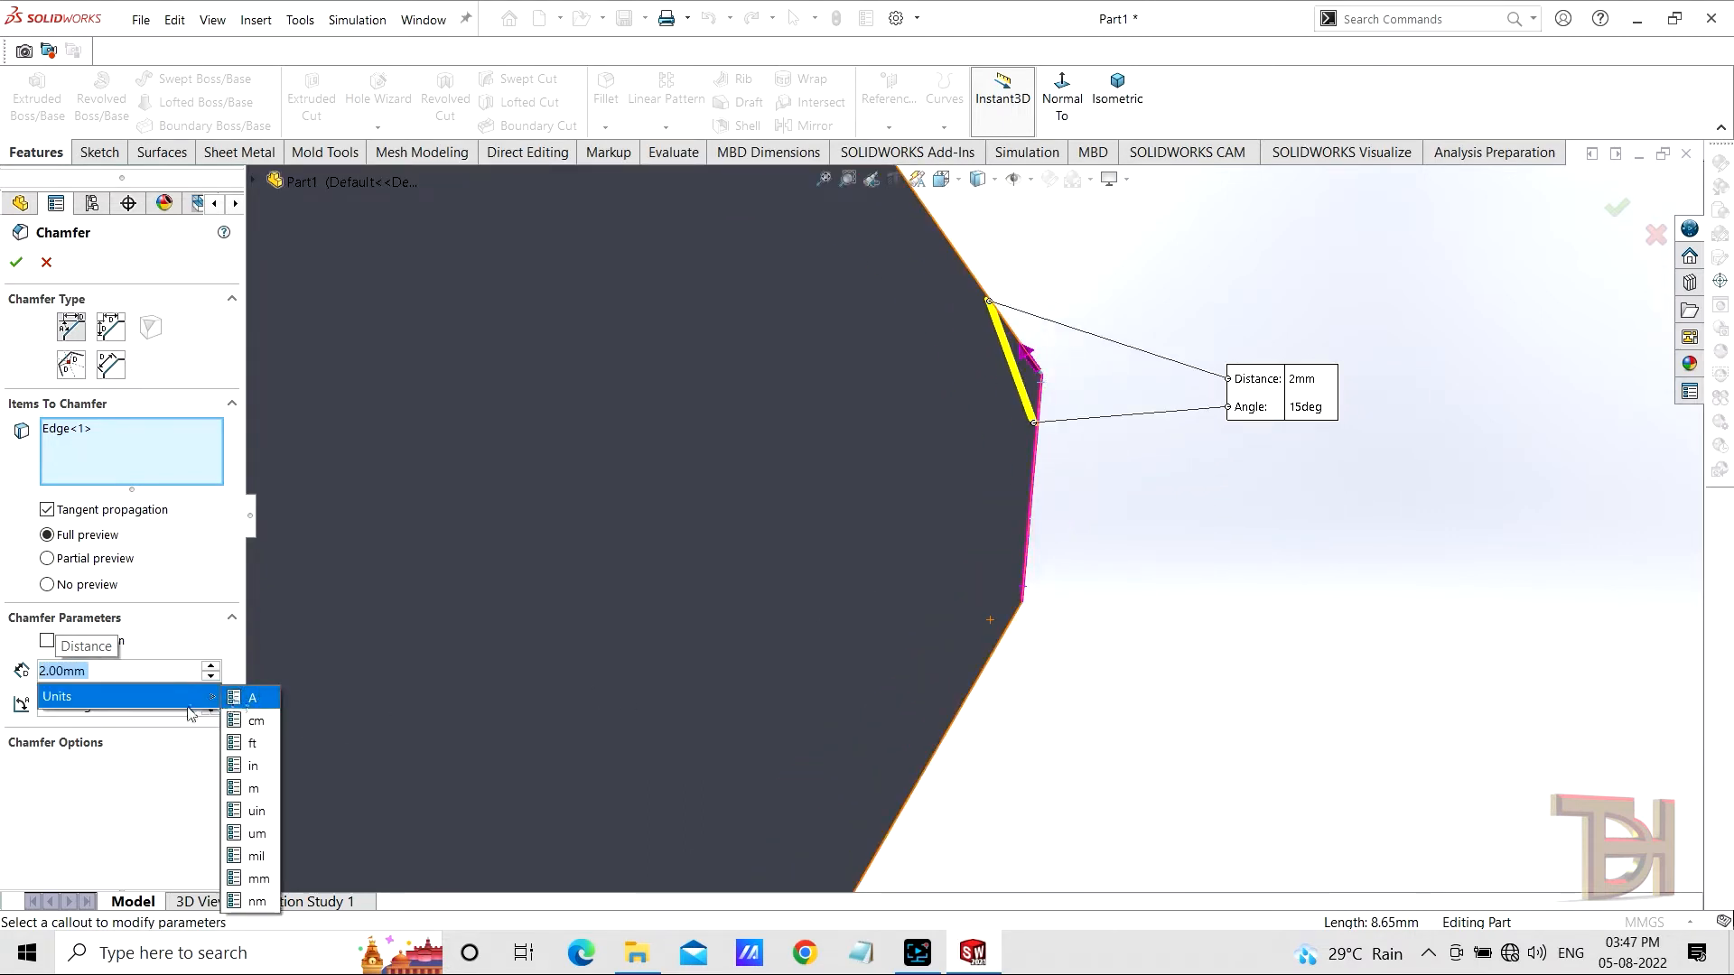
{"action": "left_click", "coordinate": [1170, 751]}
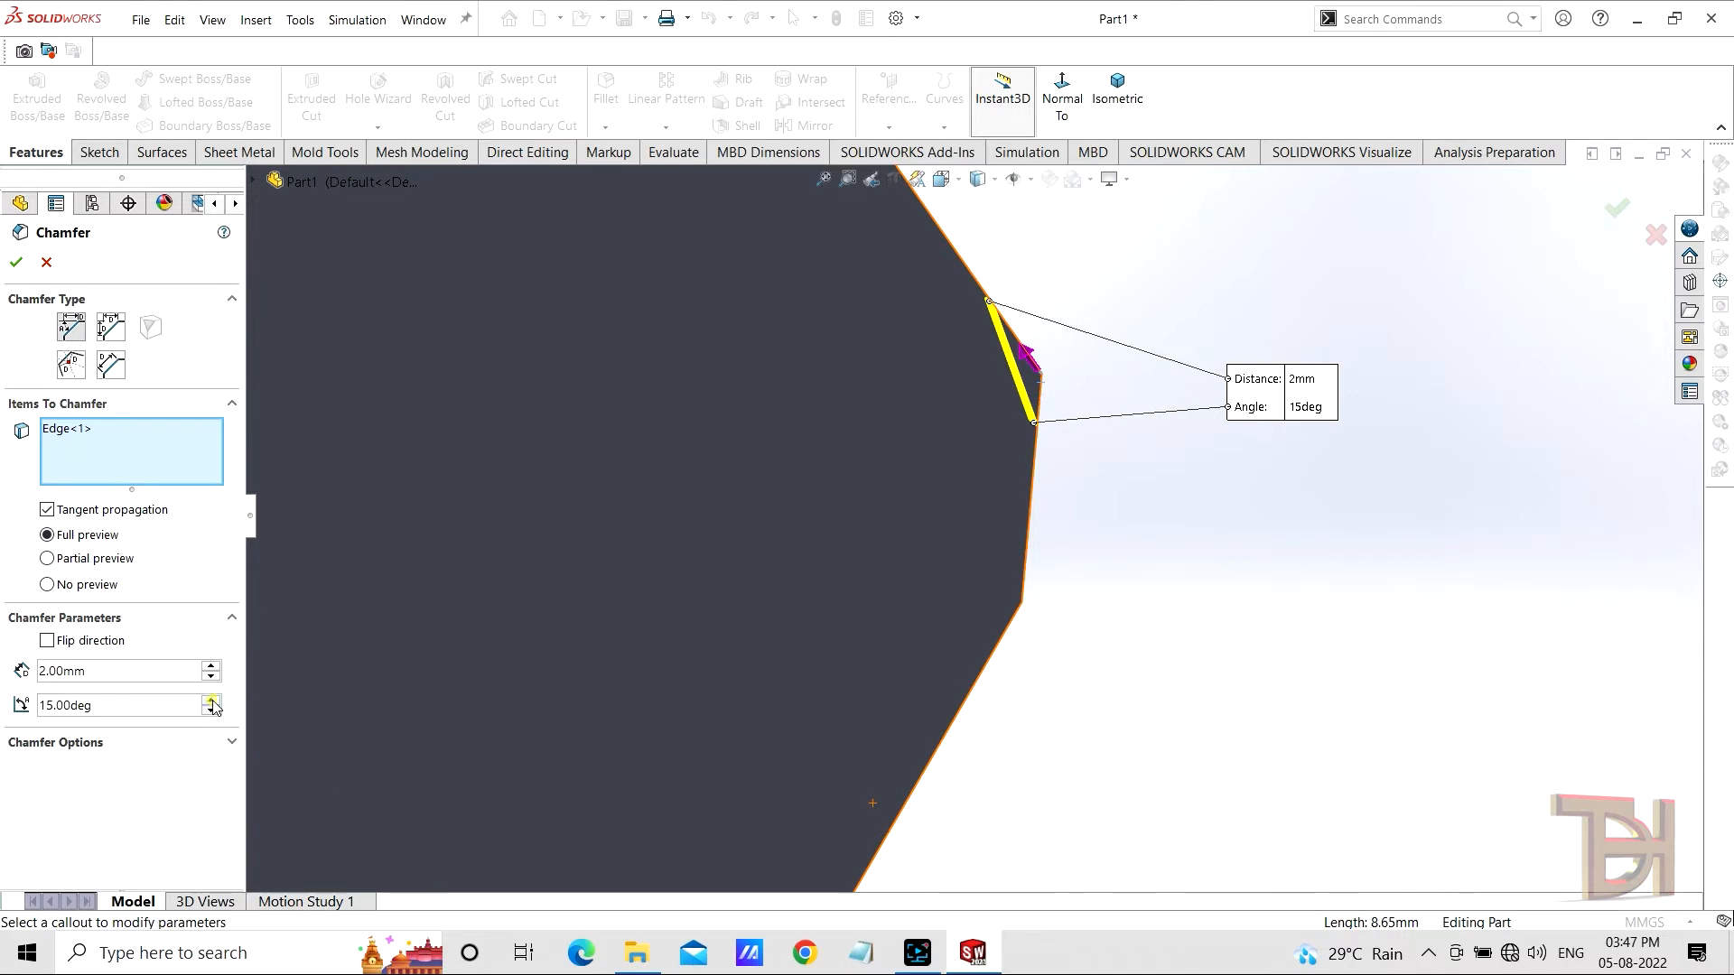
{"action": "left_click", "coordinate": [212, 700]}
{"action": "left_click", "coordinate": [211, 701]}
{"action": "left_click", "coordinate": [211, 701]}
{"action": "left_click", "coordinate": [212, 700]}
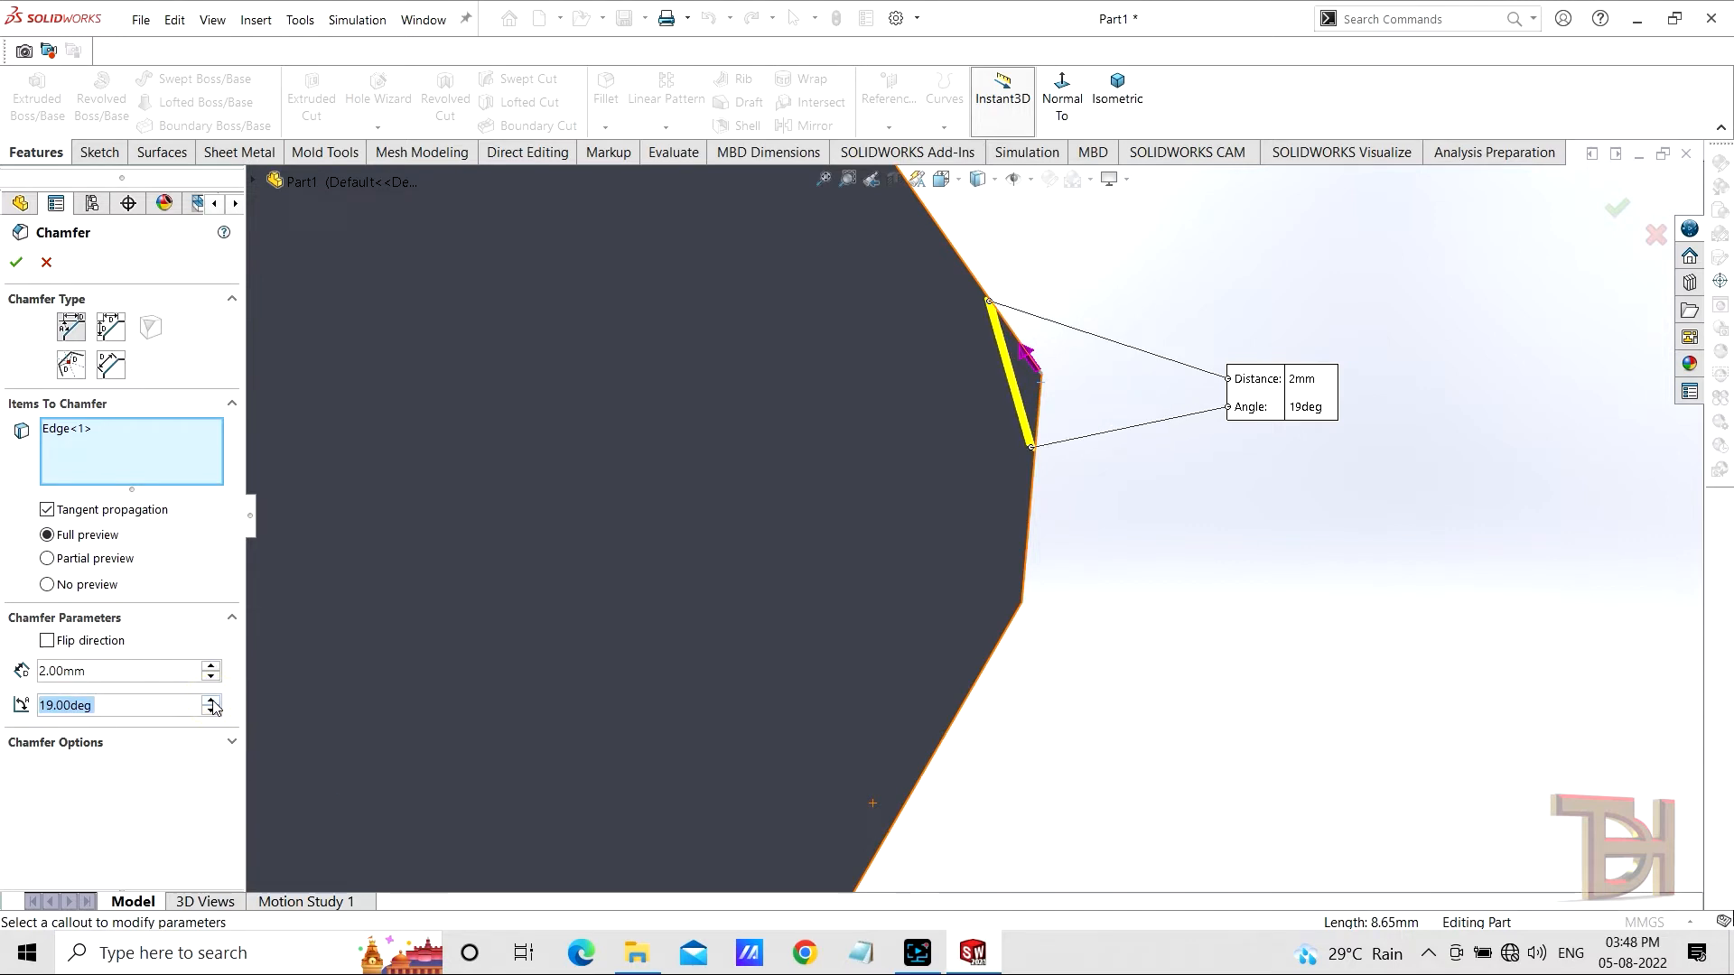
{"action": "left_click", "coordinate": [16, 262]}
Step: Start a chamfer on the short edge between the lower bevel and the long slanted bottom face
{"action": "scroll", "coordinate": [713, 504], "scroll_direction": "up", "scroll_amount": 4}
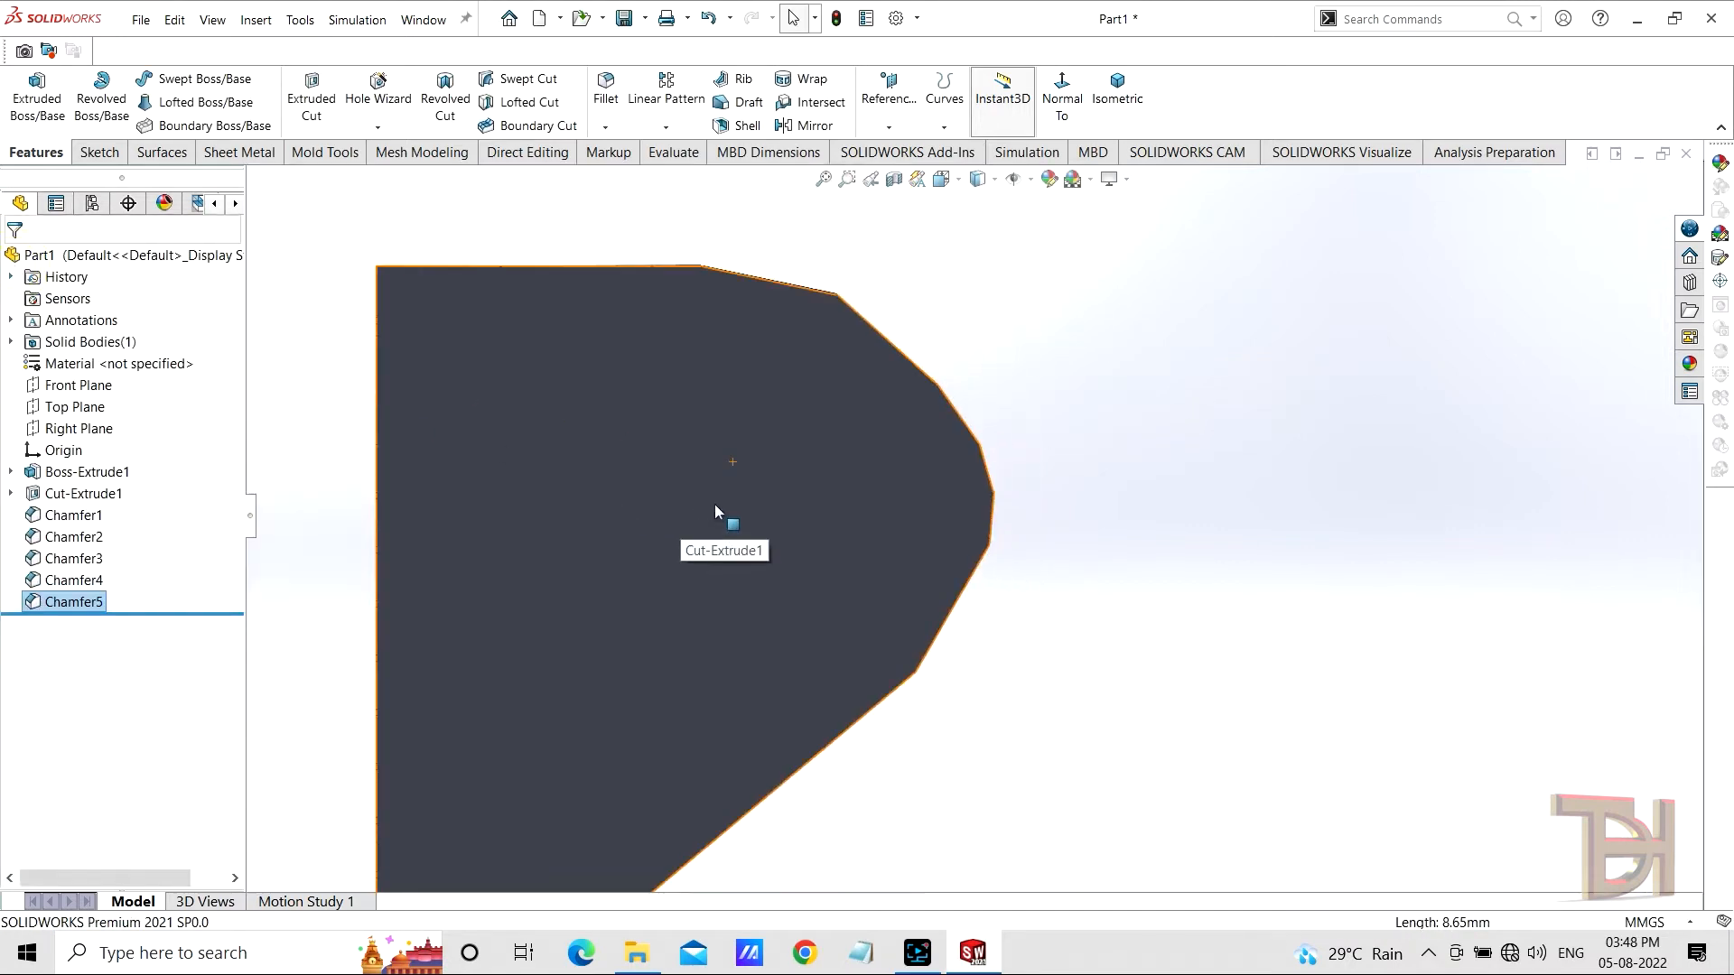
{"action": "middle_click_drag", "start_coordinate": [713, 504], "coordinate": [1032, 551]}
{"action": "scroll", "coordinate": [1031, 550], "scroll_direction": "down", "scroll_amount": 4}
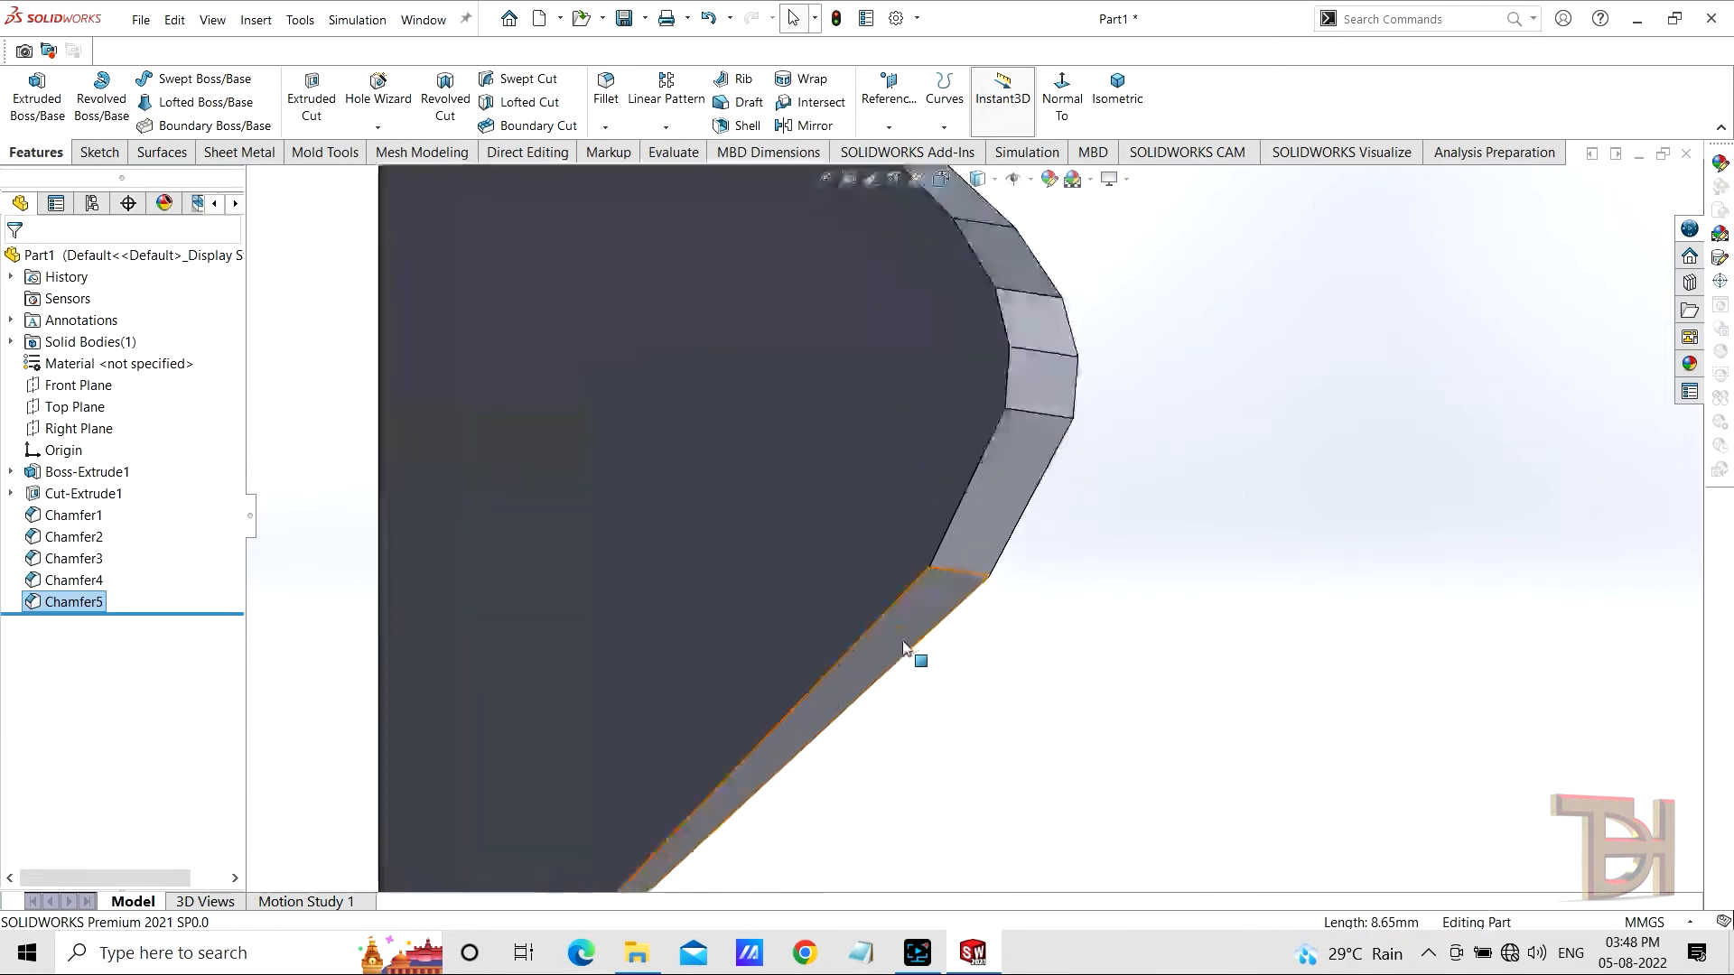
{"action": "left_click", "coordinate": [965, 564]}
{"action": "left_click", "coordinate": [1142, 517]}
{"action": "middle_click_drag", "start_coordinate": [1084, 607], "coordinate": [966, 722]}
{"action": "scroll", "coordinate": [965, 722], "scroll_direction": "up", "scroll_amount": 1}
{"action": "scroll", "coordinate": [969, 722], "scroll_direction": "up", "scroll_amount": 1}
Step: Set the chamfer on the short edge above the long slanted bottom face to 3 mm and 16 degrees, and apply it
{"action": "left_click", "coordinate": [211, 711]}
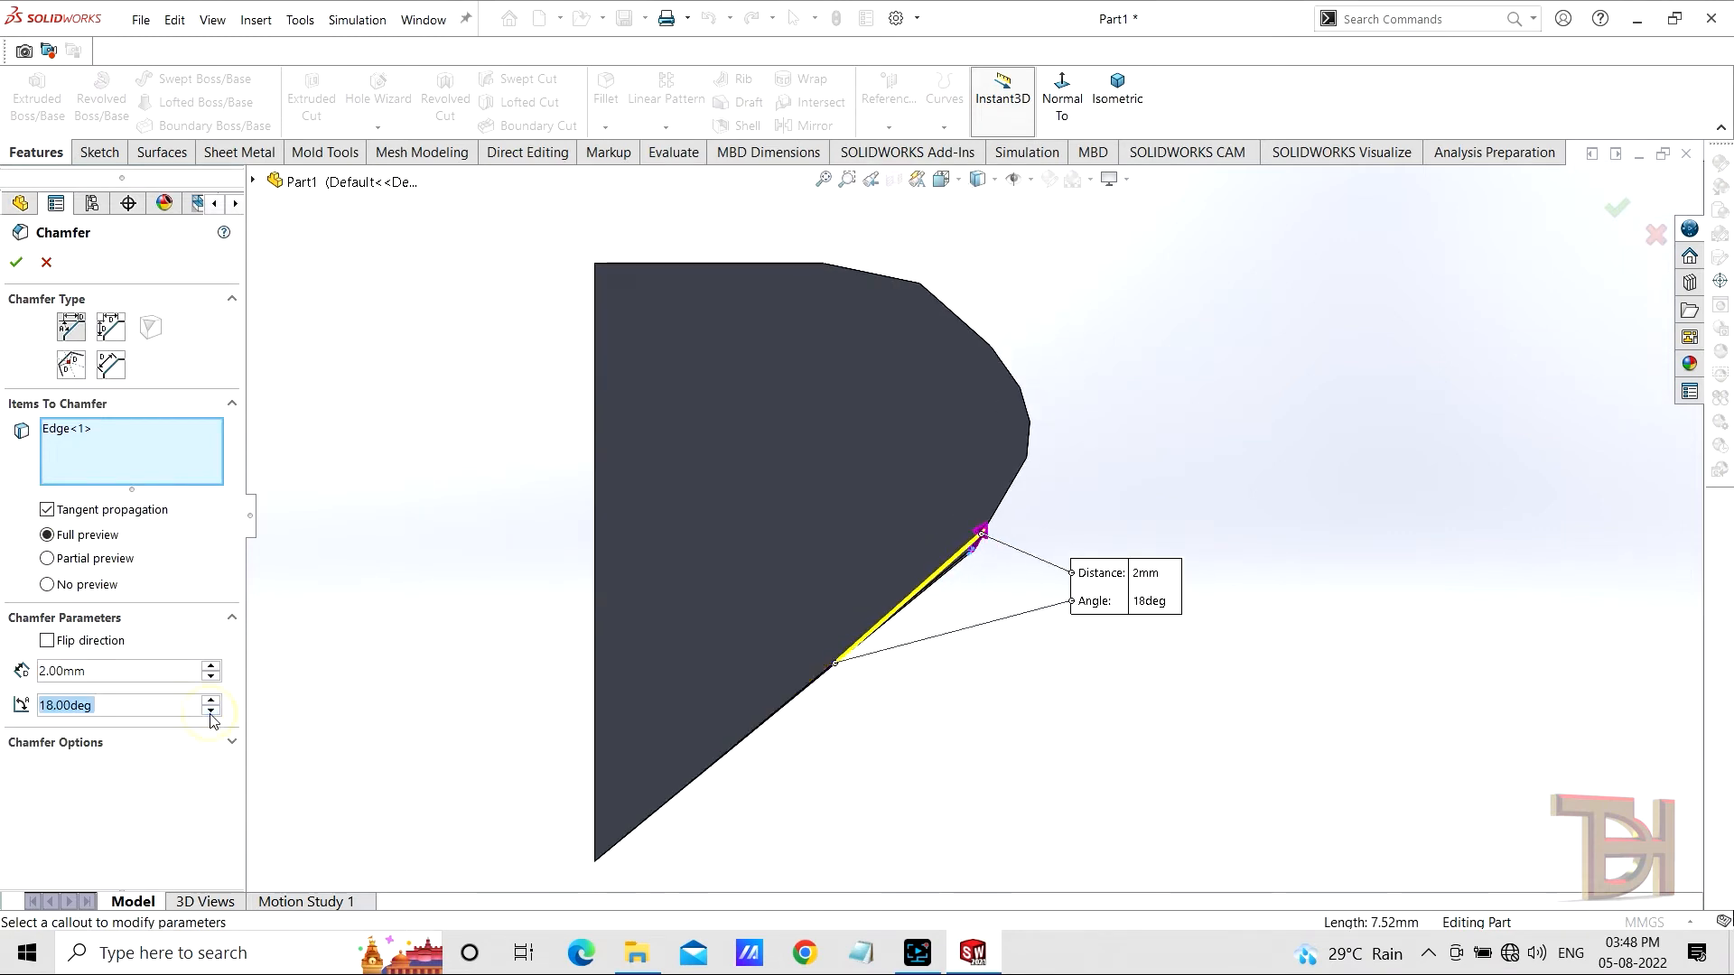
{"action": "left_click", "coordinate": [211, 711]}
{"action": "left_click", "coordinate": [210, 711]}
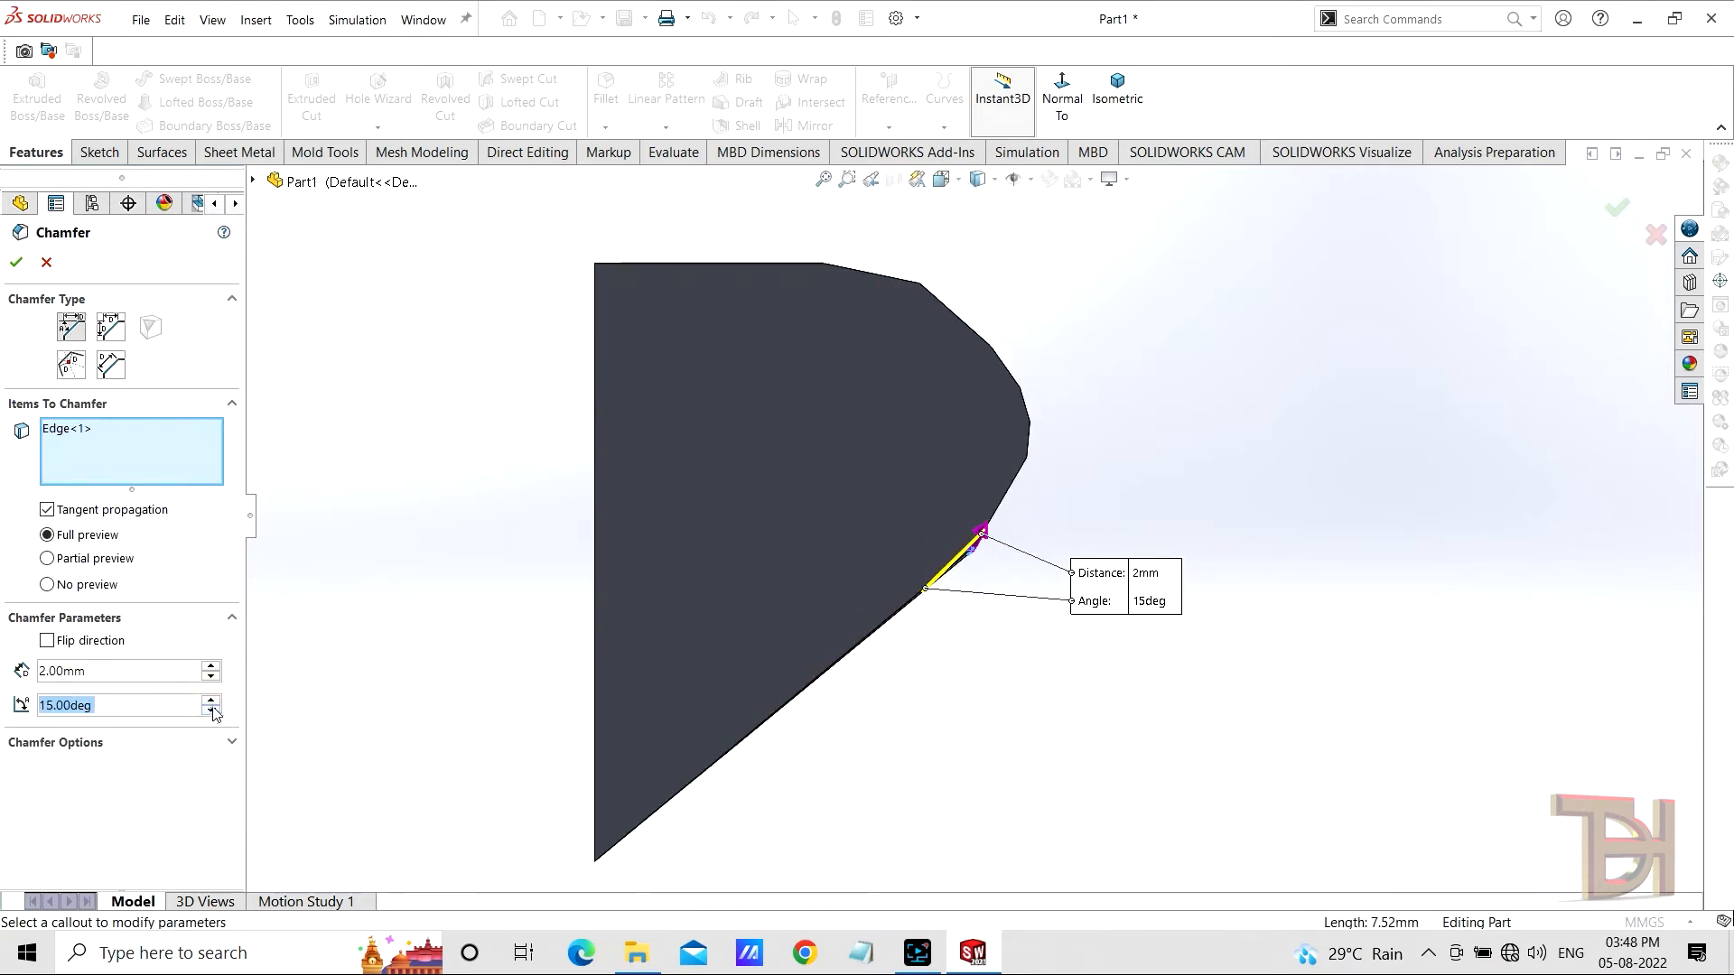
{"action": "left_click", "coordinate": [210, 700]}
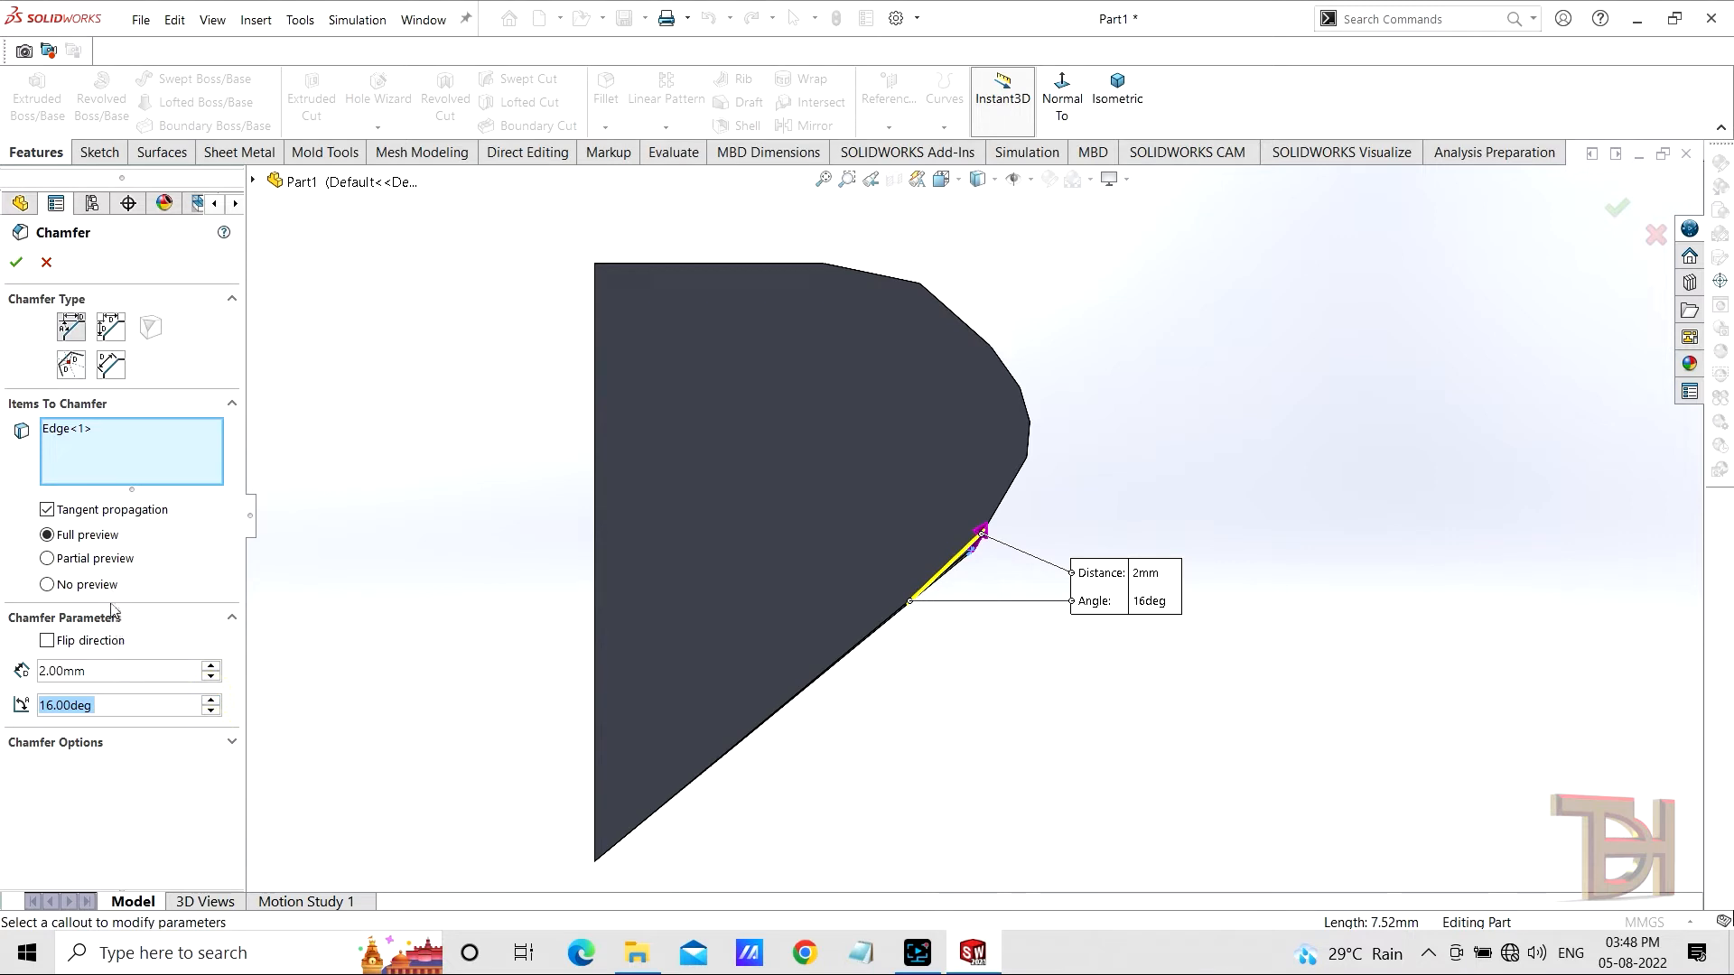
{"action": "scroll", "coordinate": [1022, 658], "scroll_direction": "down", "scroll_amount": 3}
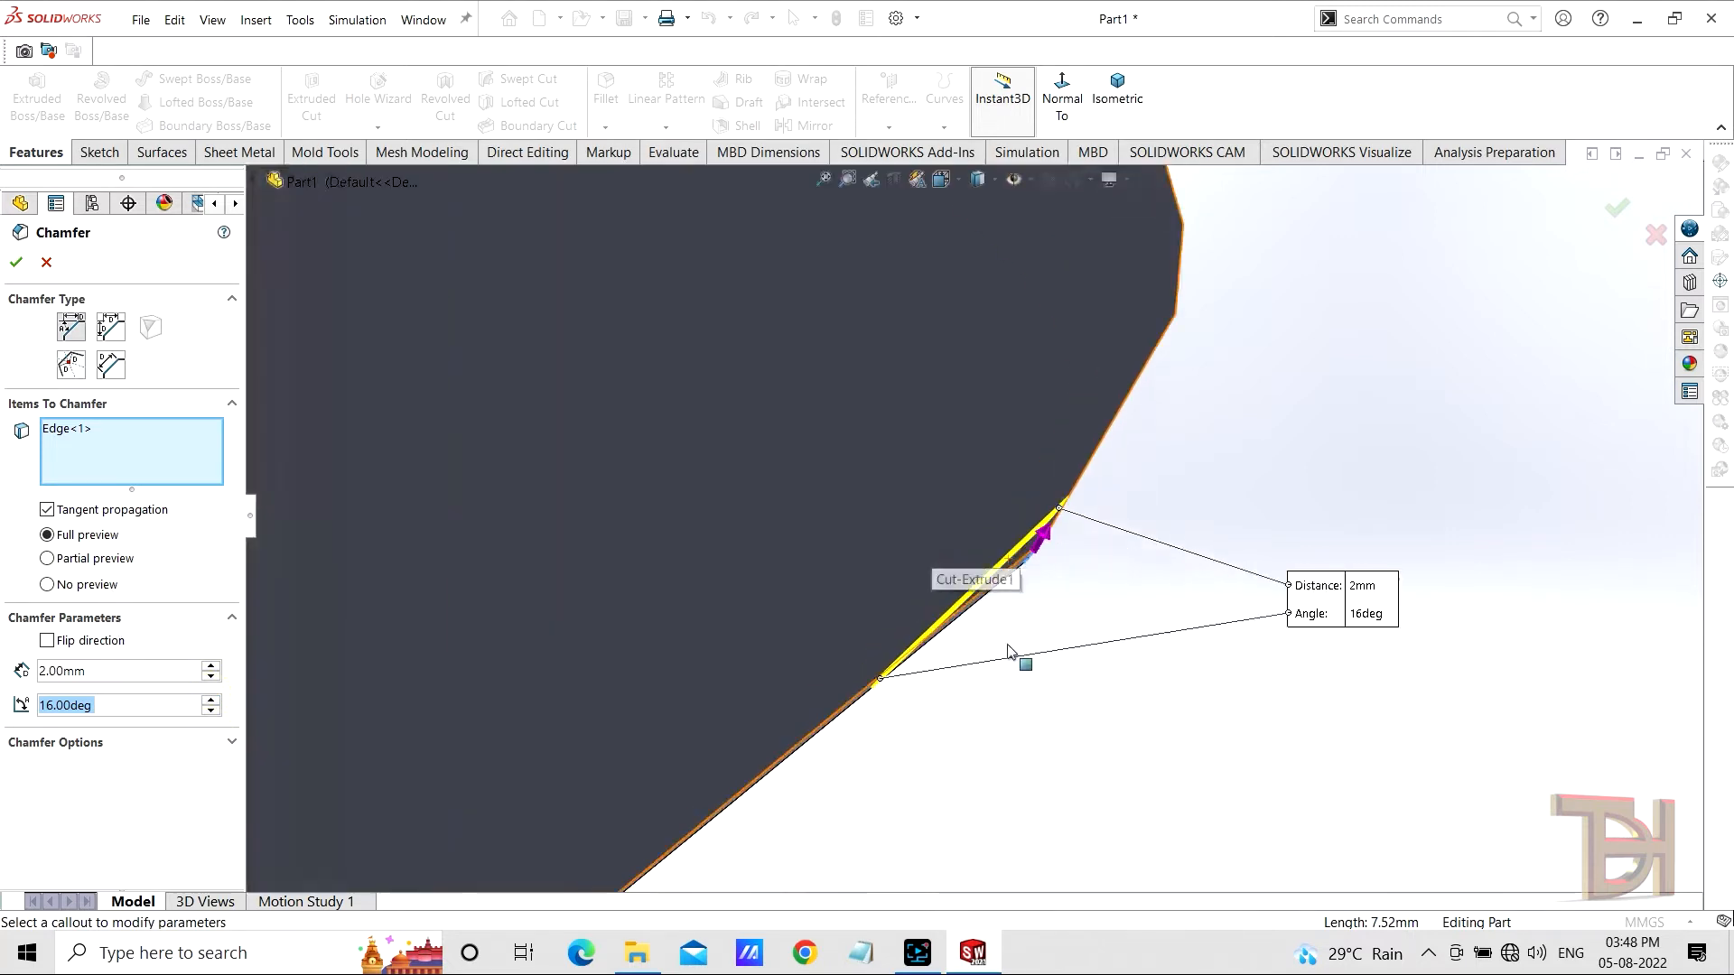
{"action": "middle_click_drag", "start_coordinate": [1021, 658], "coordinate": [1025, 729]}
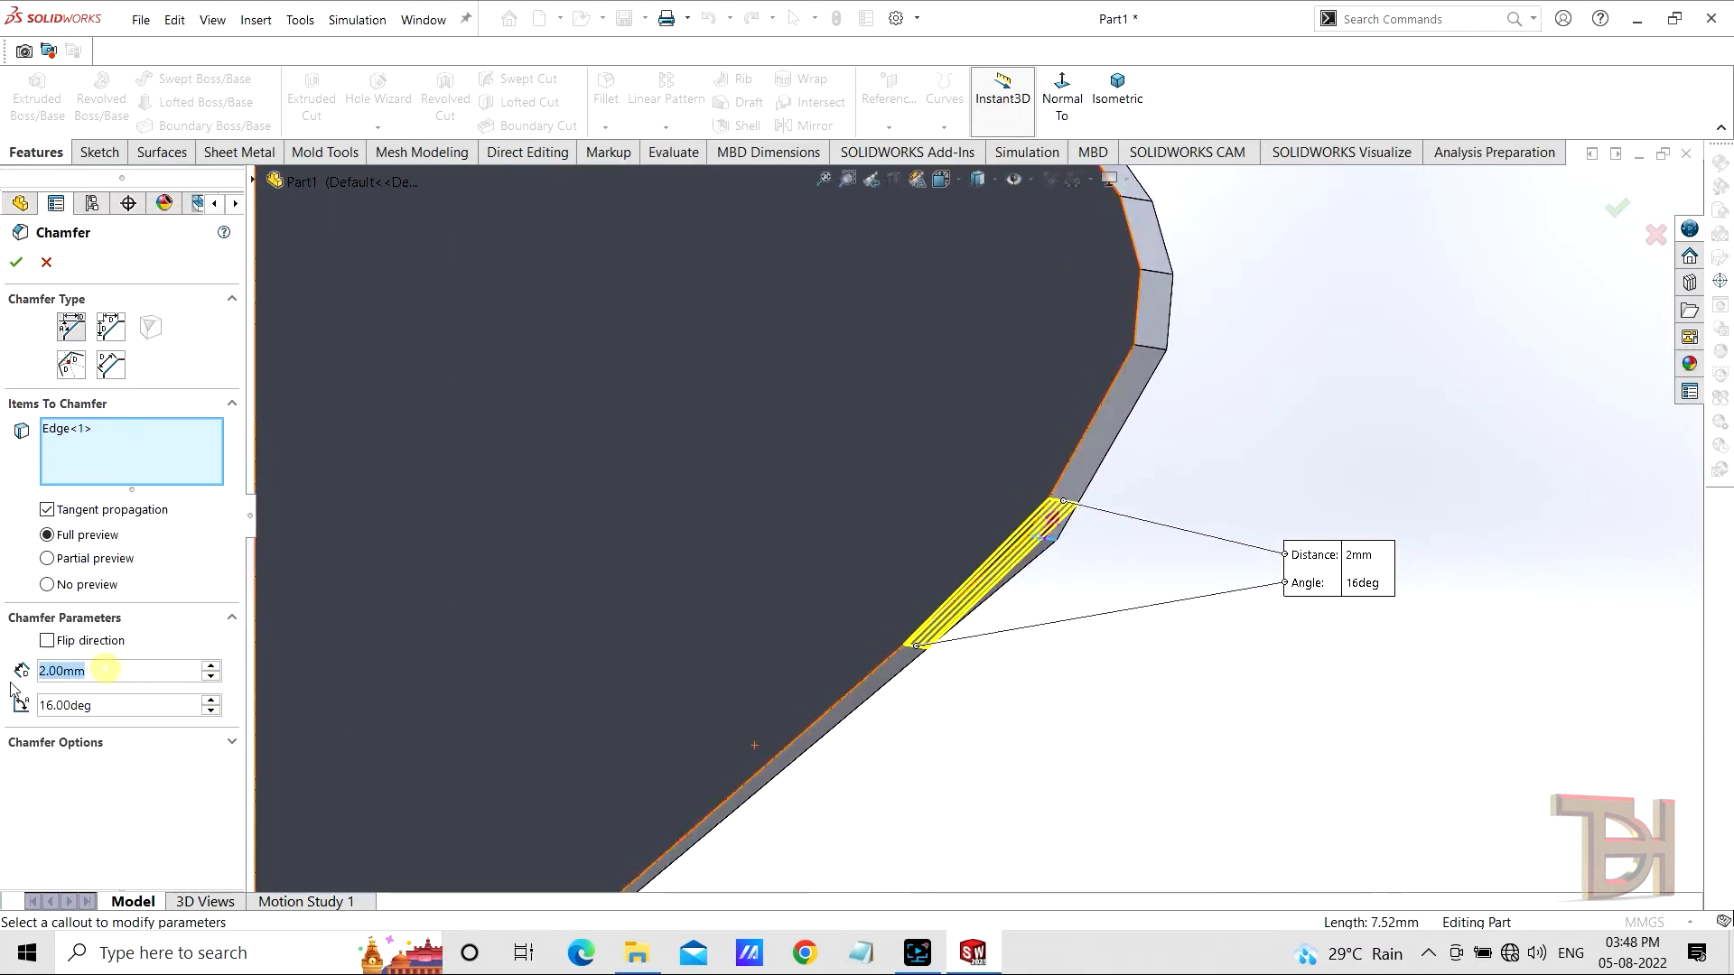
{"action": "type", "text": "3"}
{"action": "middle_click_drag", "start_coordinate": [858, 833], "coordinate": [966, 787]}
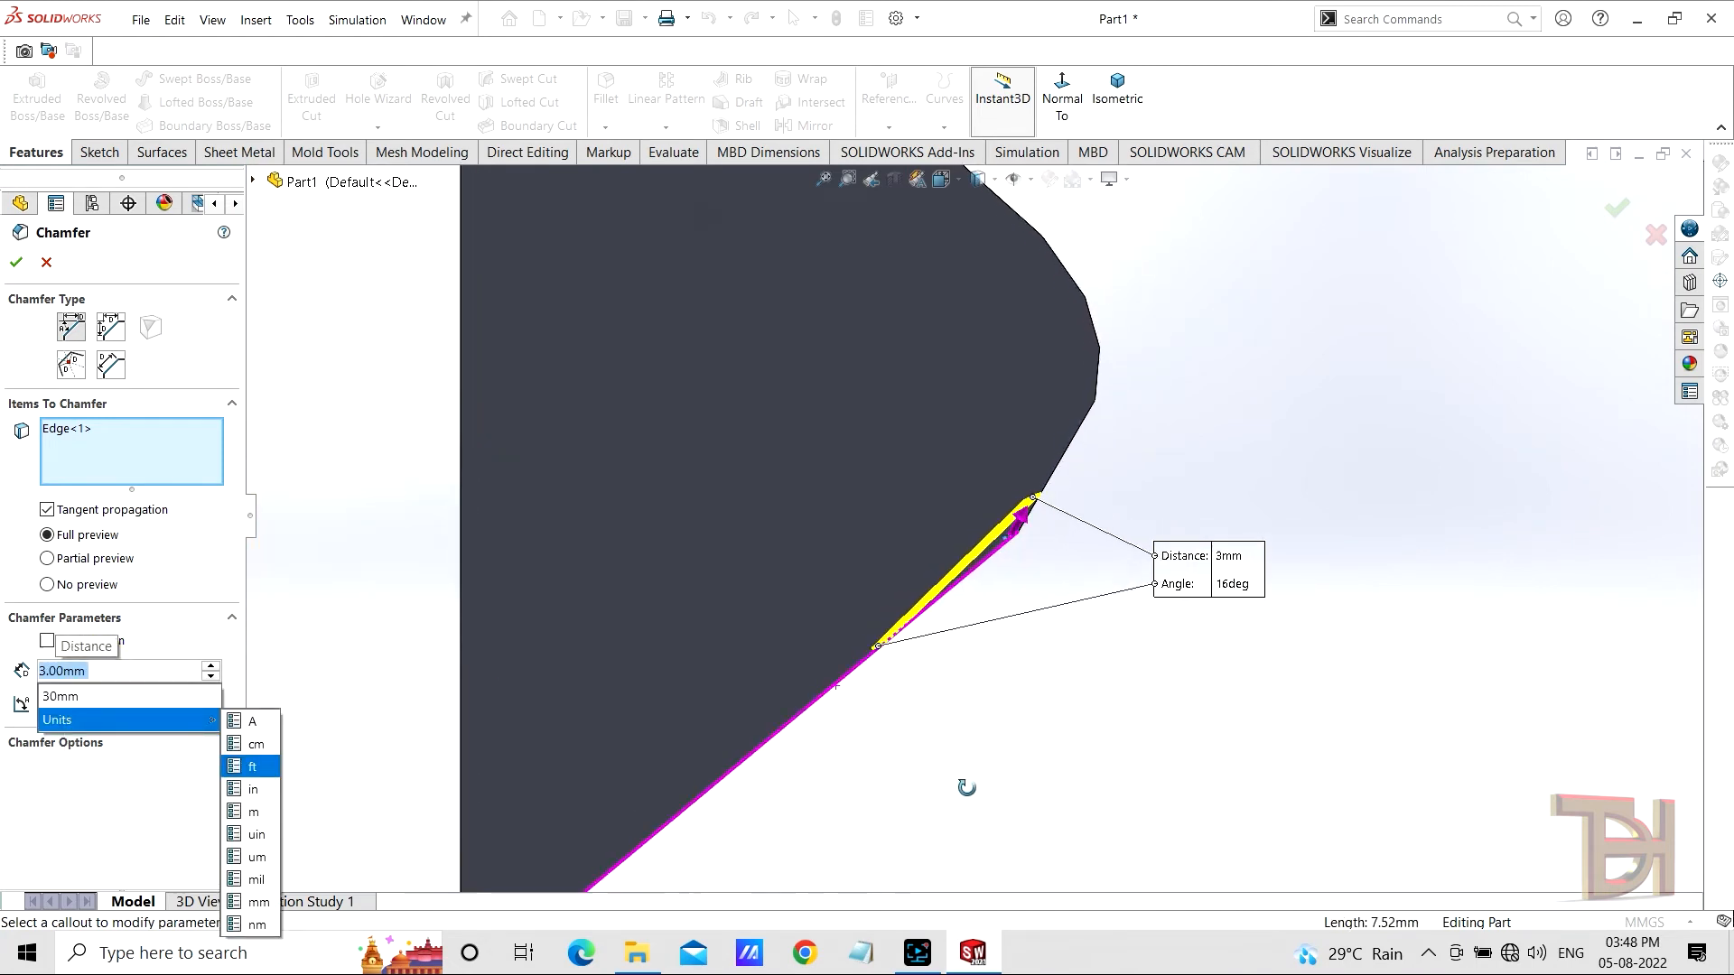
{"action": "left_click", "coordinate": [16, 264]}
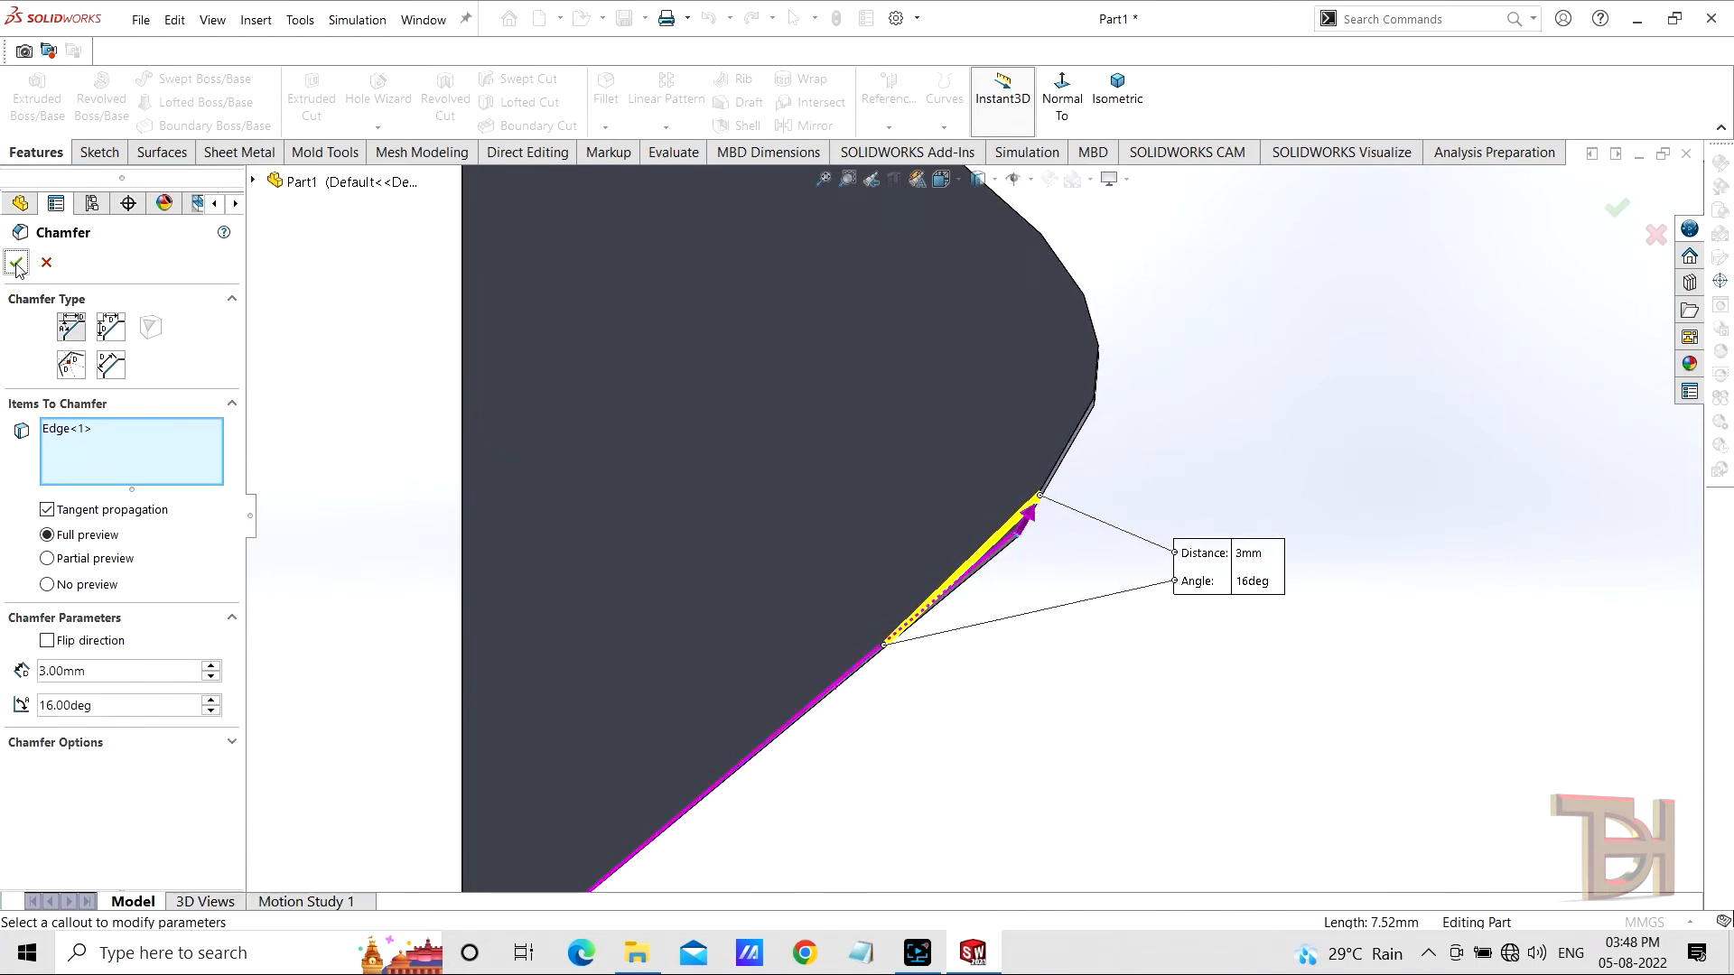
Step: Mirror the whole chamfered wedge body about its flat side face, with the solids merged
{"action": "scroll", "coordinate": [1004, 656], "scroll_direction": "up", "scroll_amount": 2}
{"action": "middle_click_drag", "start_coordinate": [1004, 656], "coordinate": [1172, 513]}
{"action": "scroll", "coordinate": [959, 502], "scroll_direction": "up", "scroll_amount": 1}
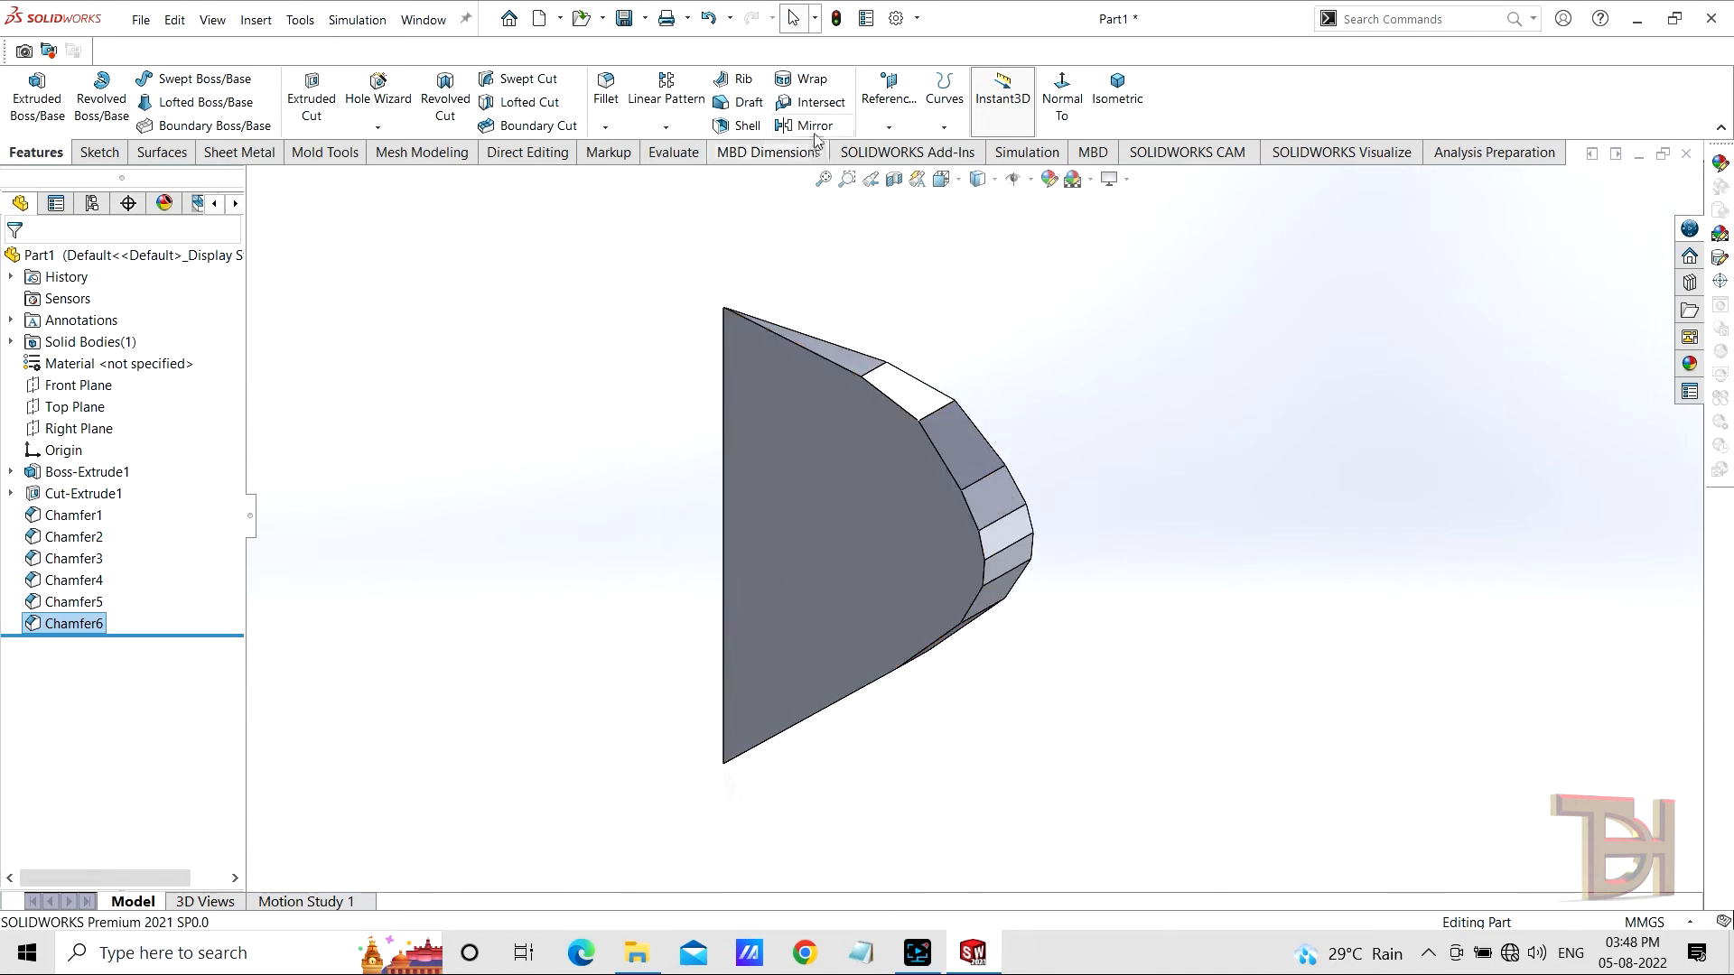
{"action": "left_click", "coordinate": [806, 126]}
{"action": "left_click", "coordinate": [824, 523]}
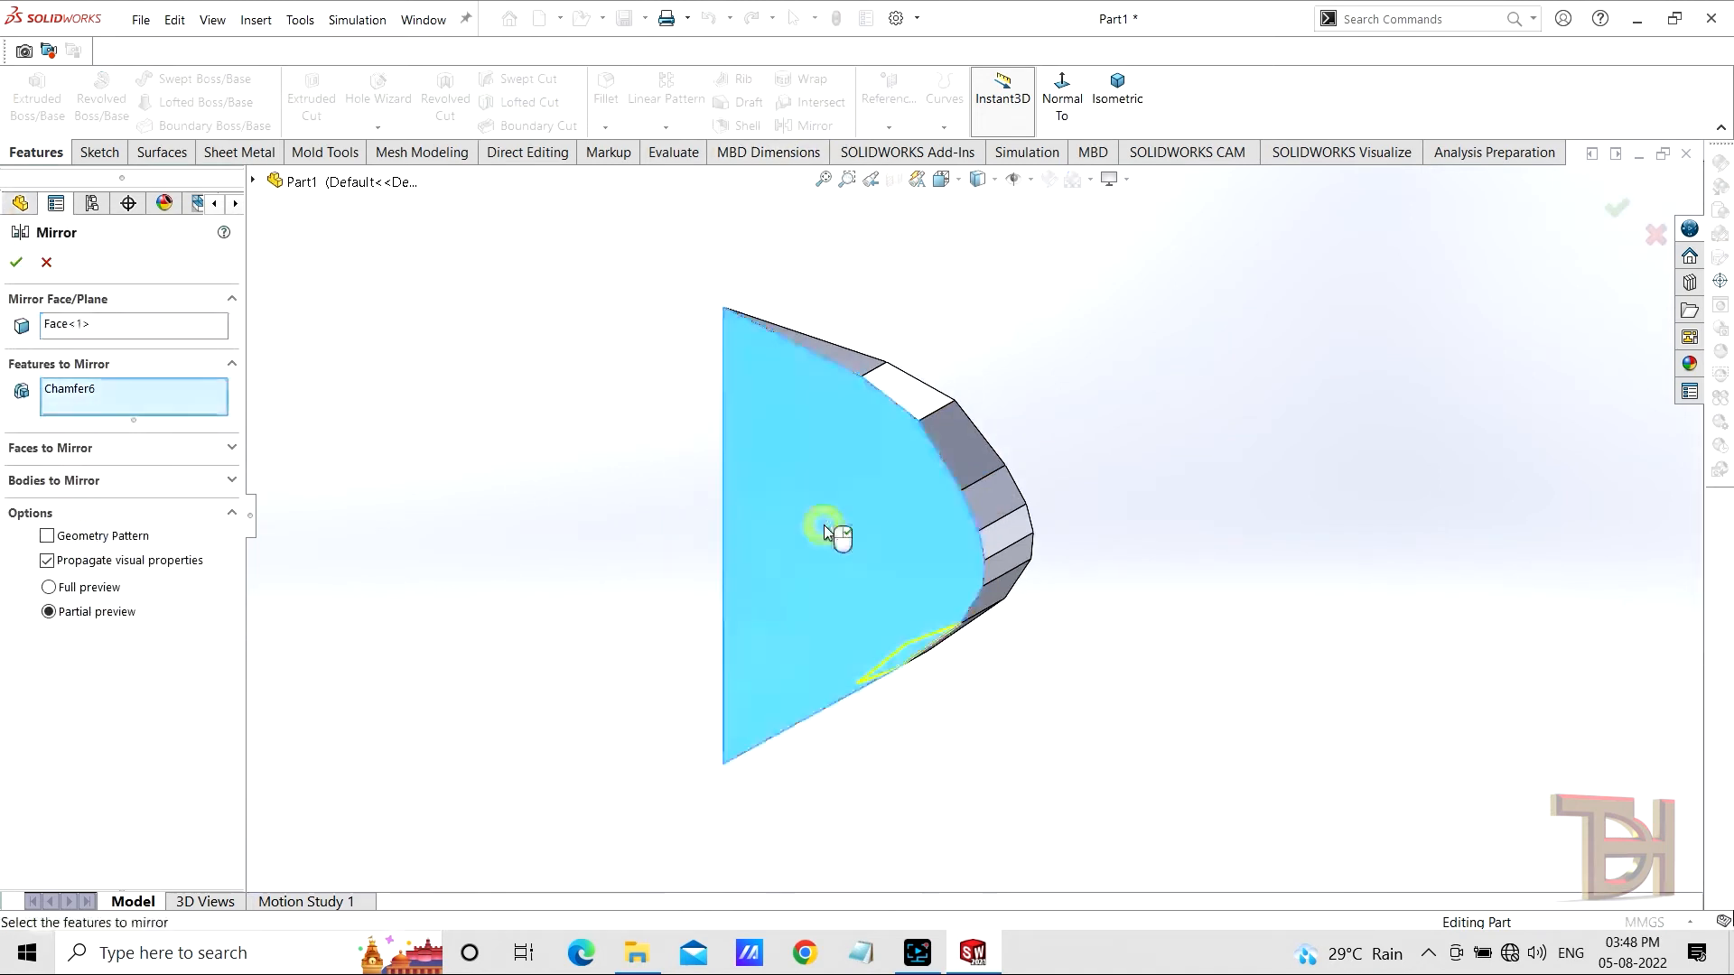
{"action": "left_click", "coordinate": [132, 480]}
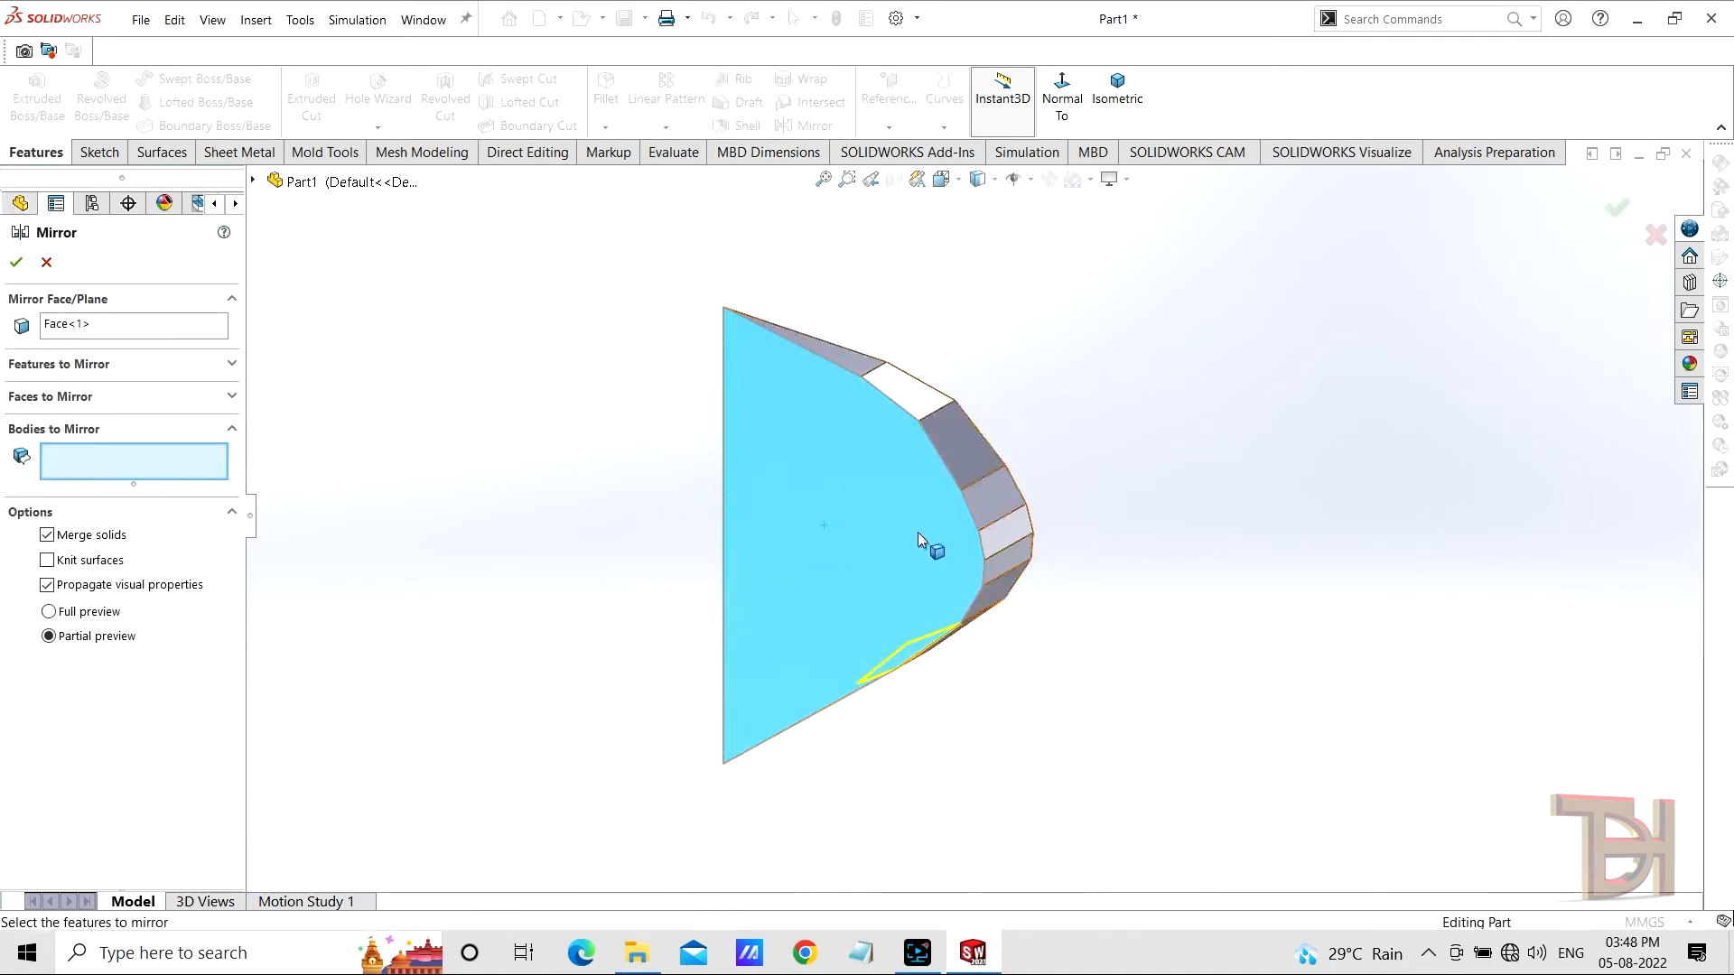
{"action": "left_click", "coordinate": [982, 462]}
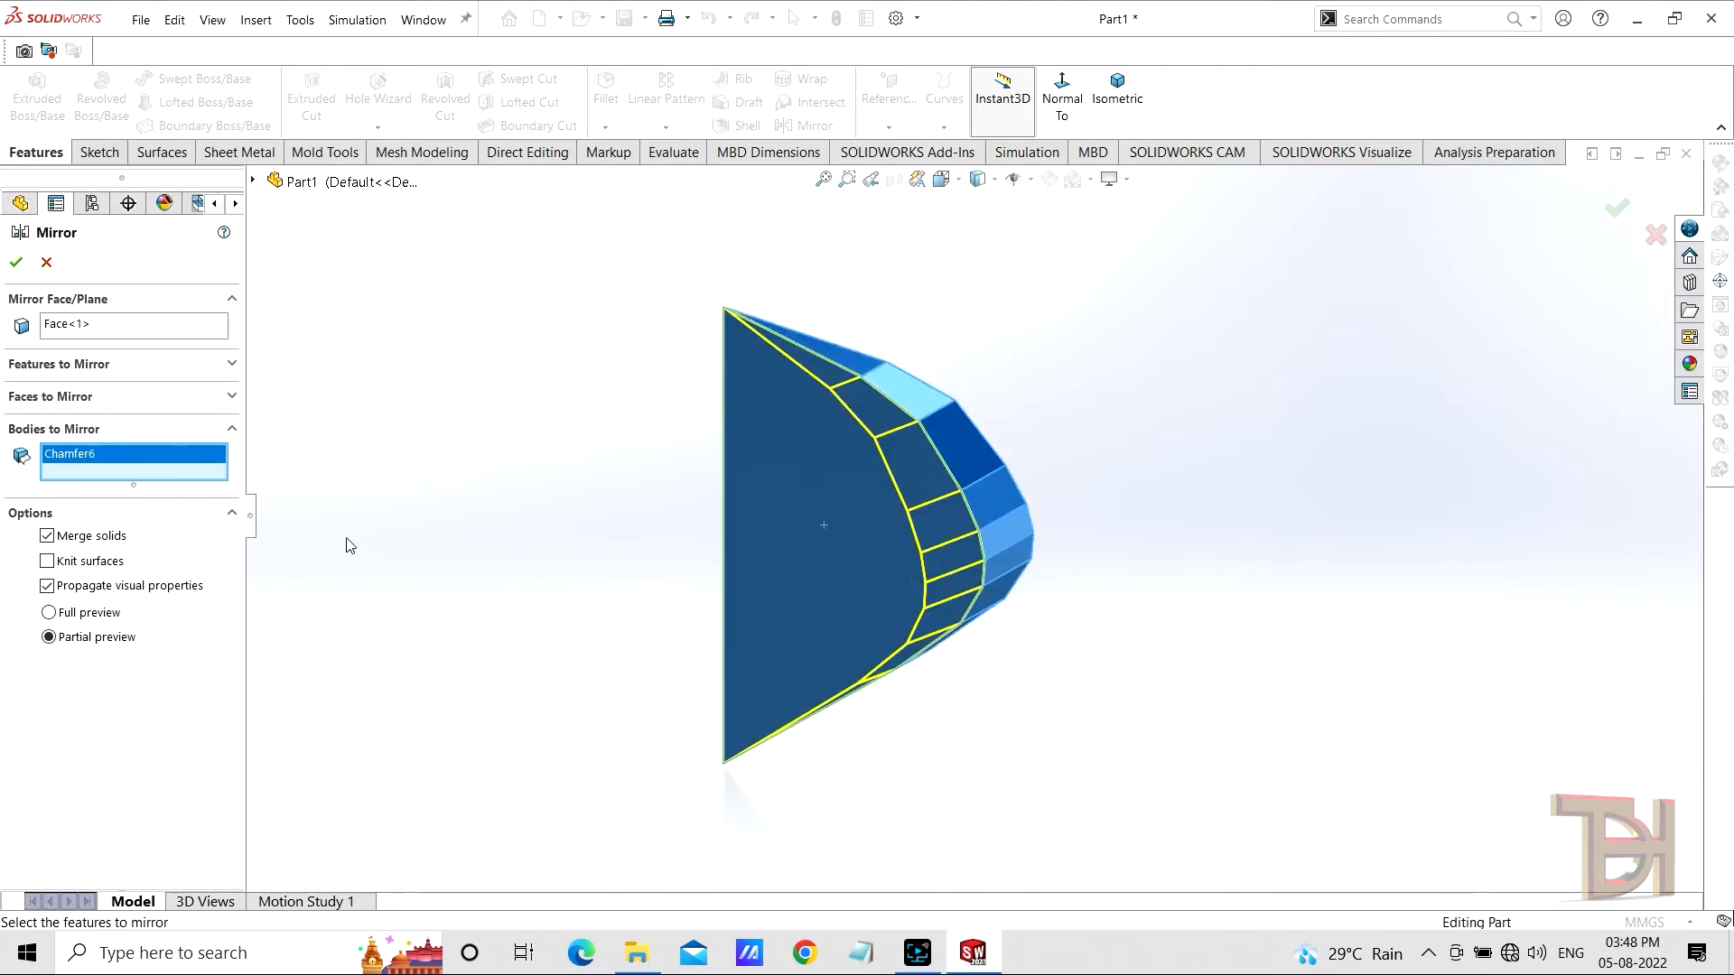
{"action": "left_click", "coordinate": [16, 263]}
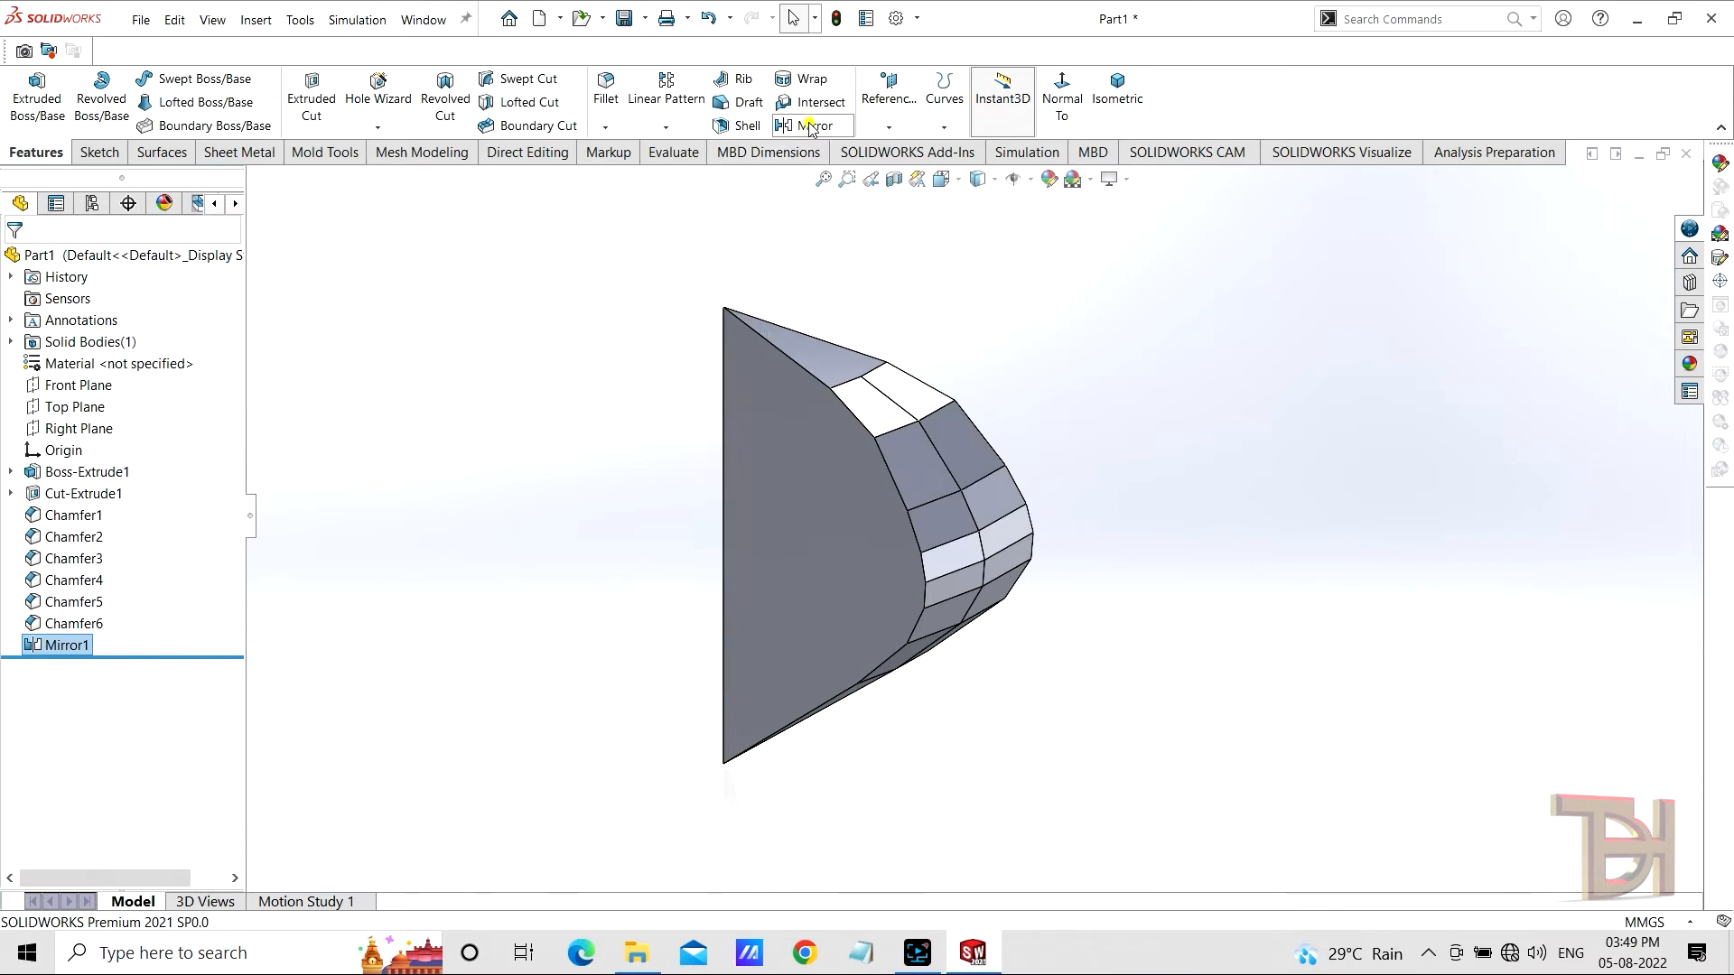
Step: Mirror the doubled wedge body about its exposed flat side face as a merged solid
{"action": "left_click", "coordinate": [810, 127]}
{"action": "left_click", "coordinate": [812, 559]}
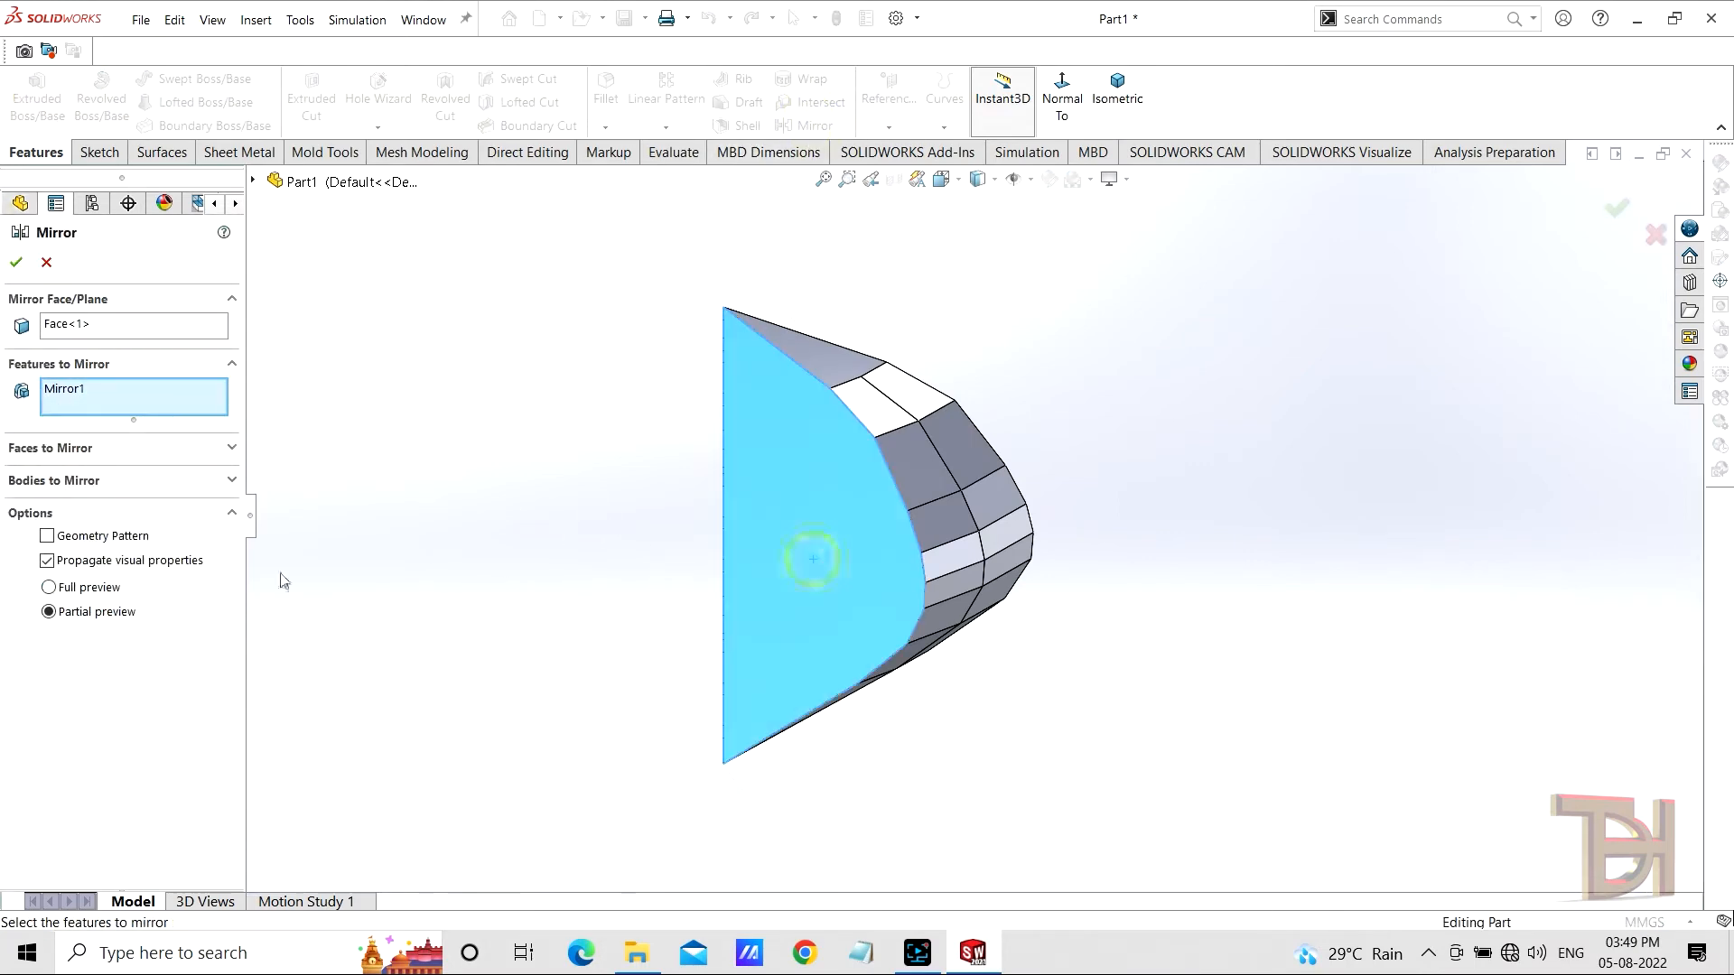
{"action": "left_click", "coordinate": [117, 482]}
{"action": "left_click", "coordinate": [938, 499]}
{"action": "left_click", "coordinate": [17, 262]}
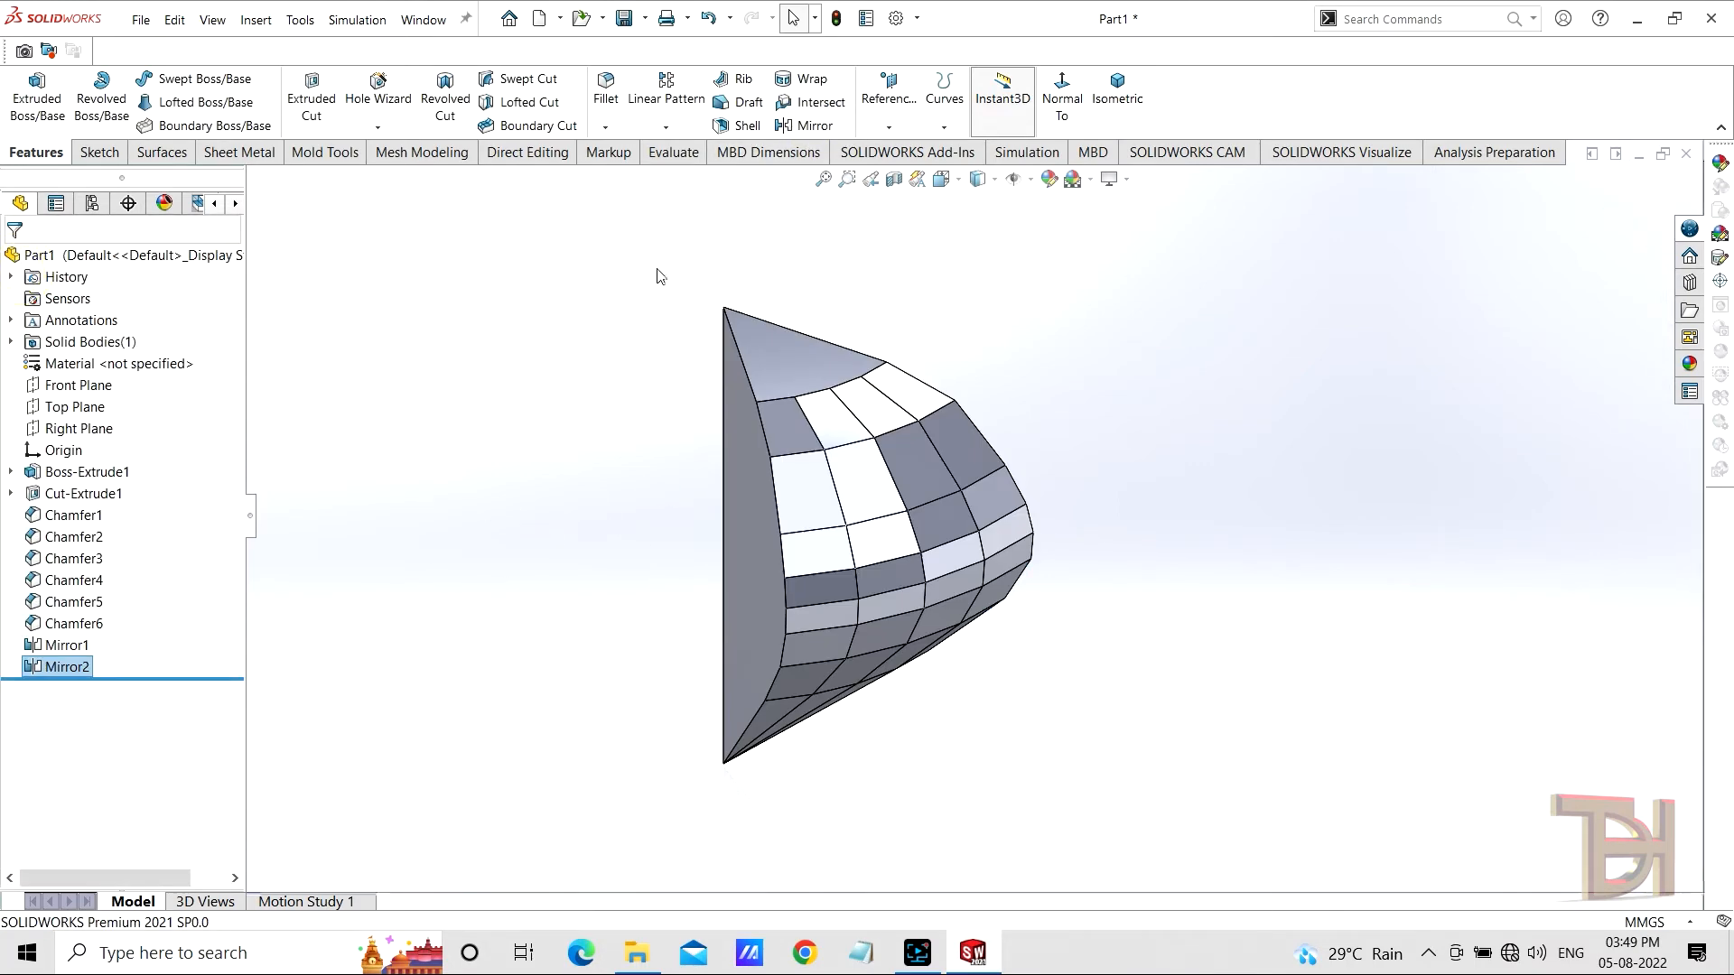
Step: Mirror the four-segment body about its narrow flat side face, merging both halves into one solid
{"action": "left_click", "coordinate": [809, 127]}
{"action": "left_click", "coordinate": [746, 560]}
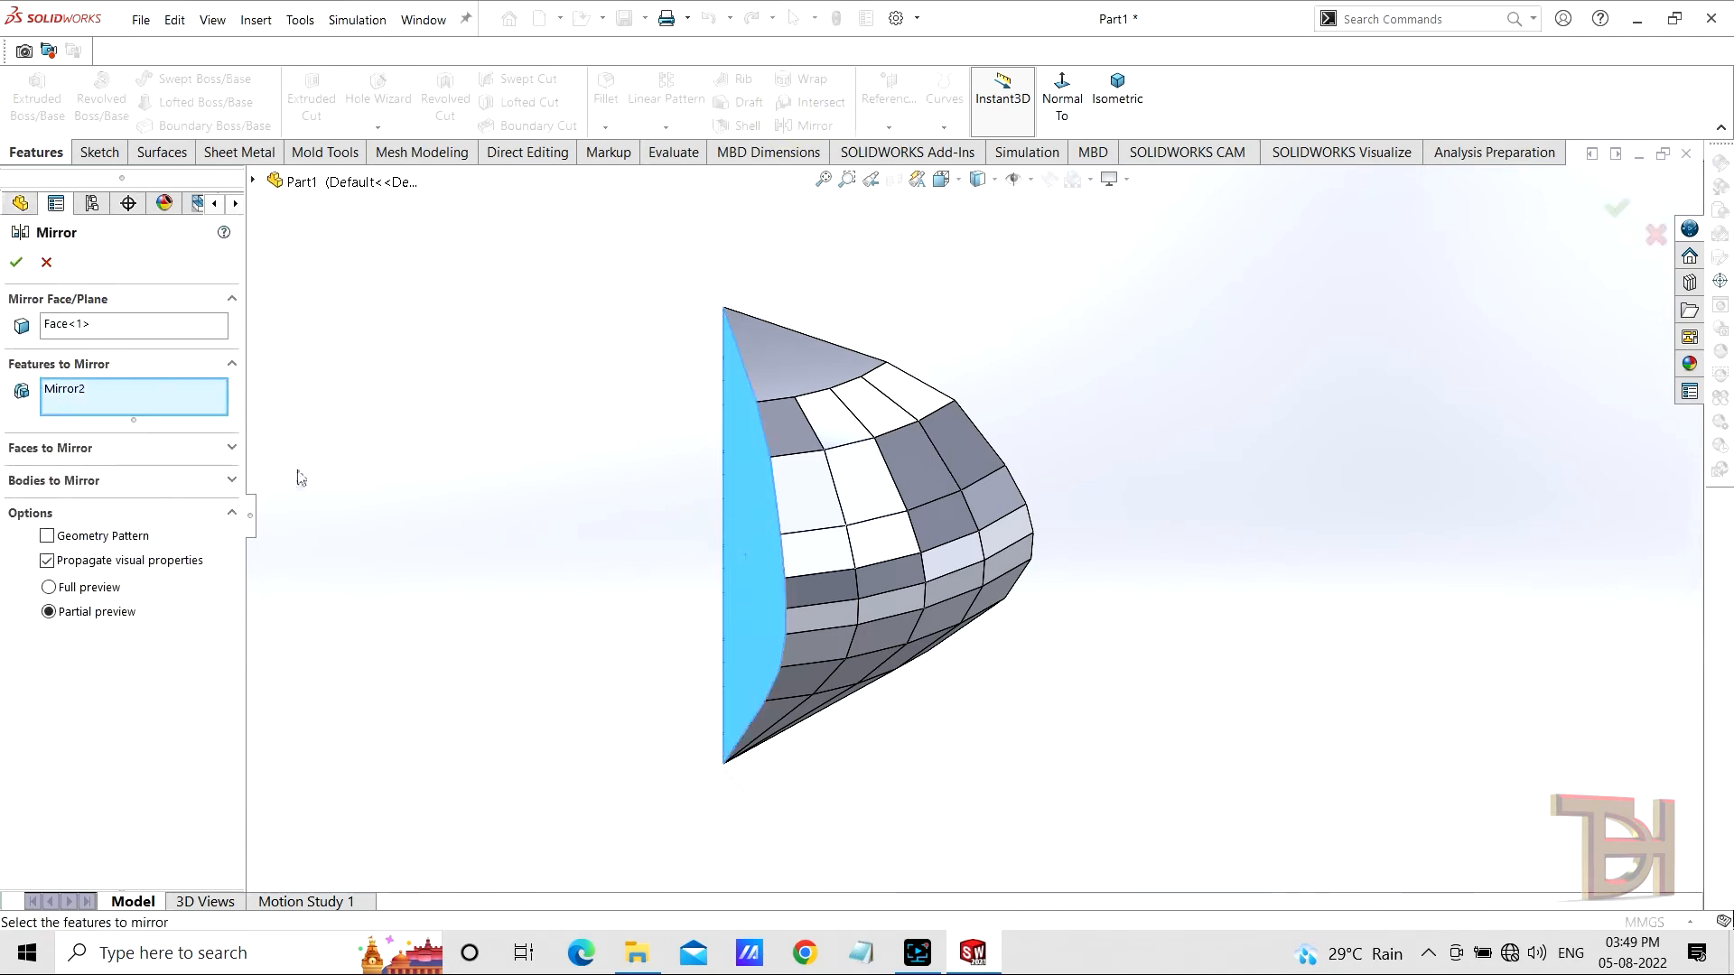
{"action": "left_click", "coordinate": [144, 482]}
{"action": "left_click", "coordinate": [934, 495]}
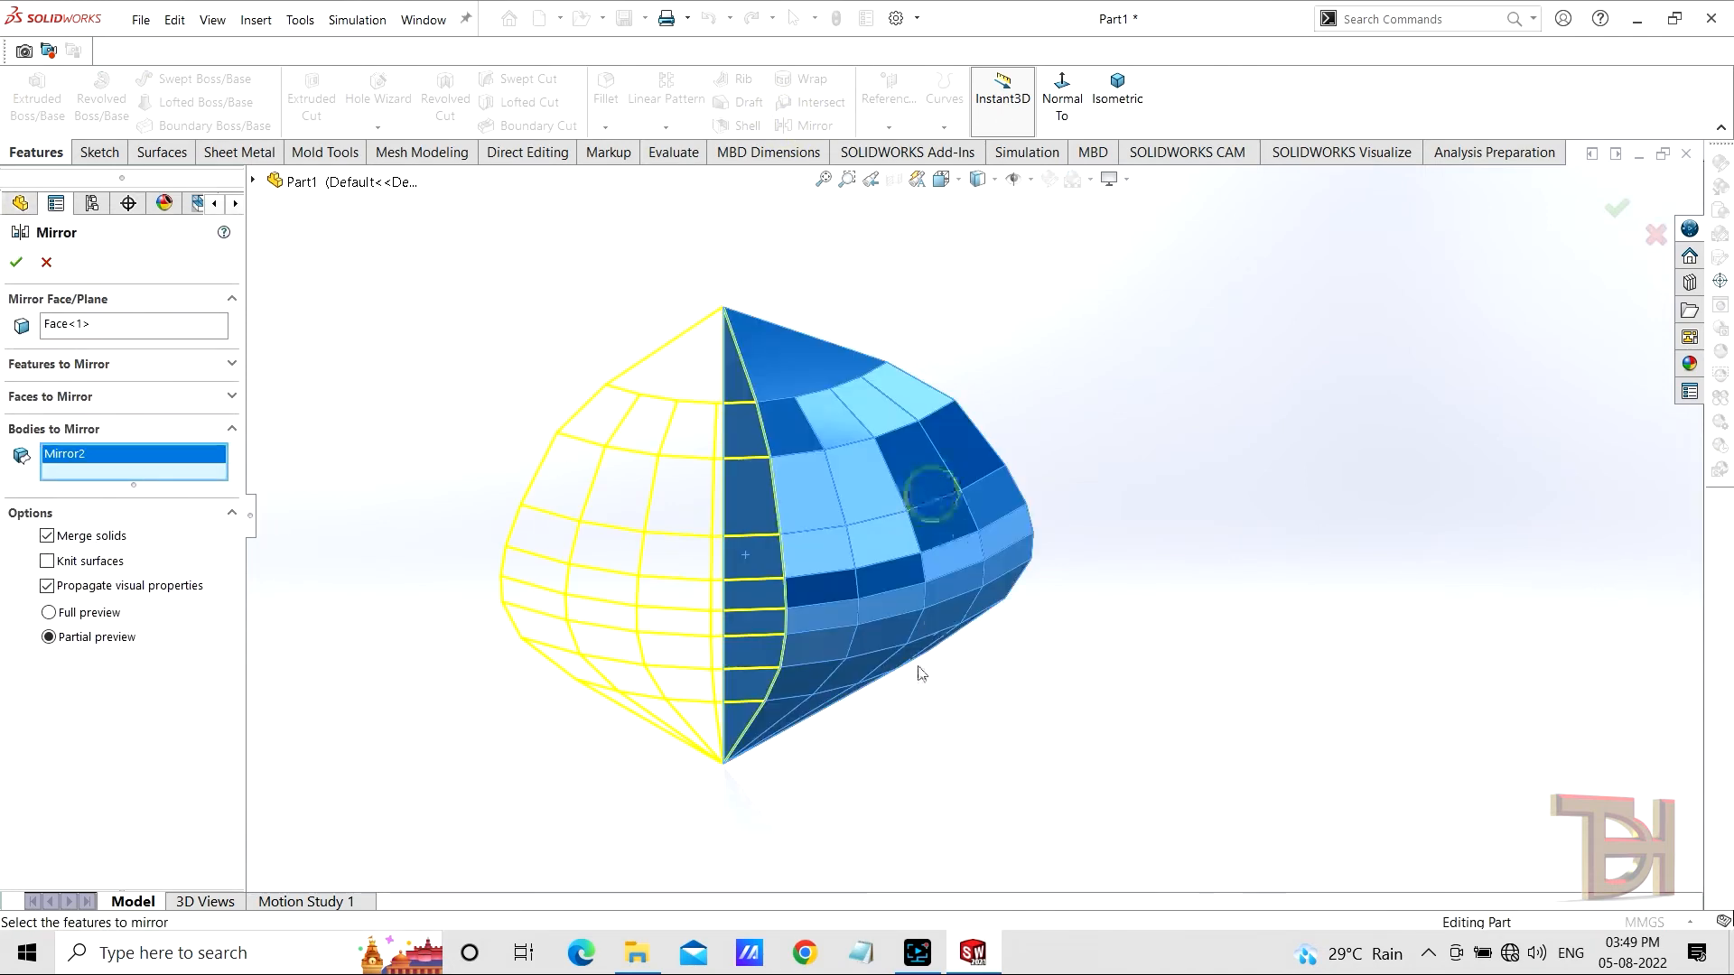
{"action": "middle_click_drag", "start_coordinate": [918, 678], "coordinate": [1074, 696]}
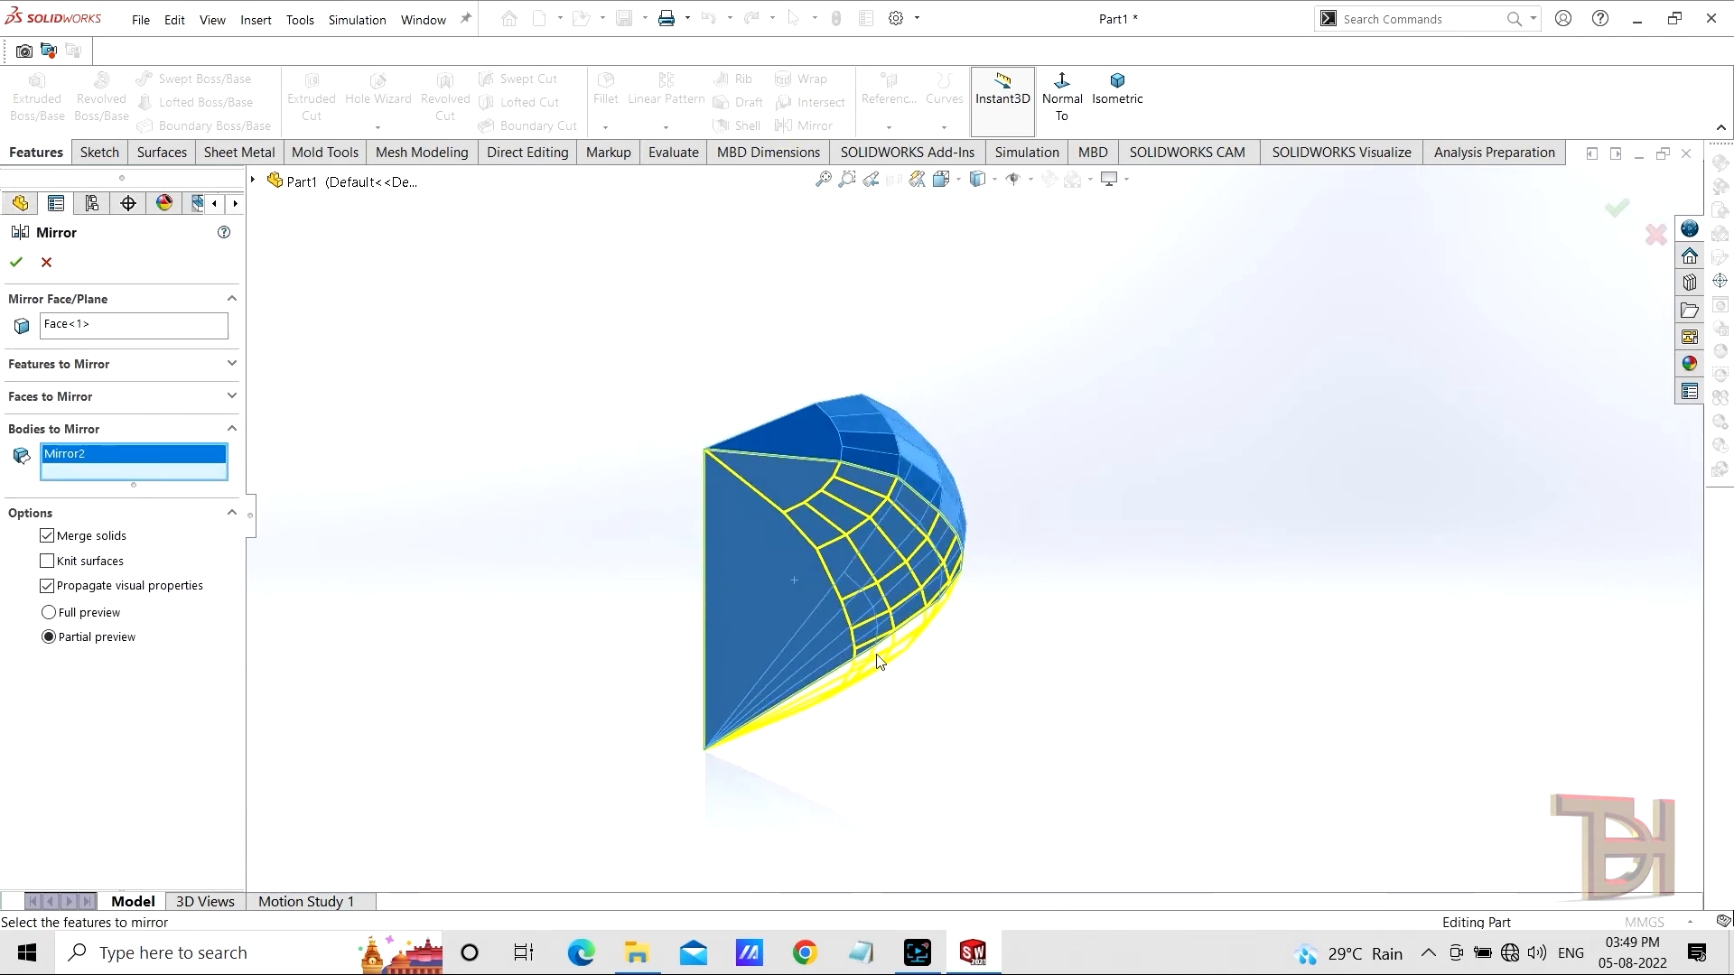
{"action": "left_click", "coordinate": [16, 264]}
Step: Mirror the eight-segment body about its open flat side face to form roughly half of the diamond
{"action": "left_click", "coordinate": [799, 127]}
{"action": "left_click", "coordinate": [746, 607]}
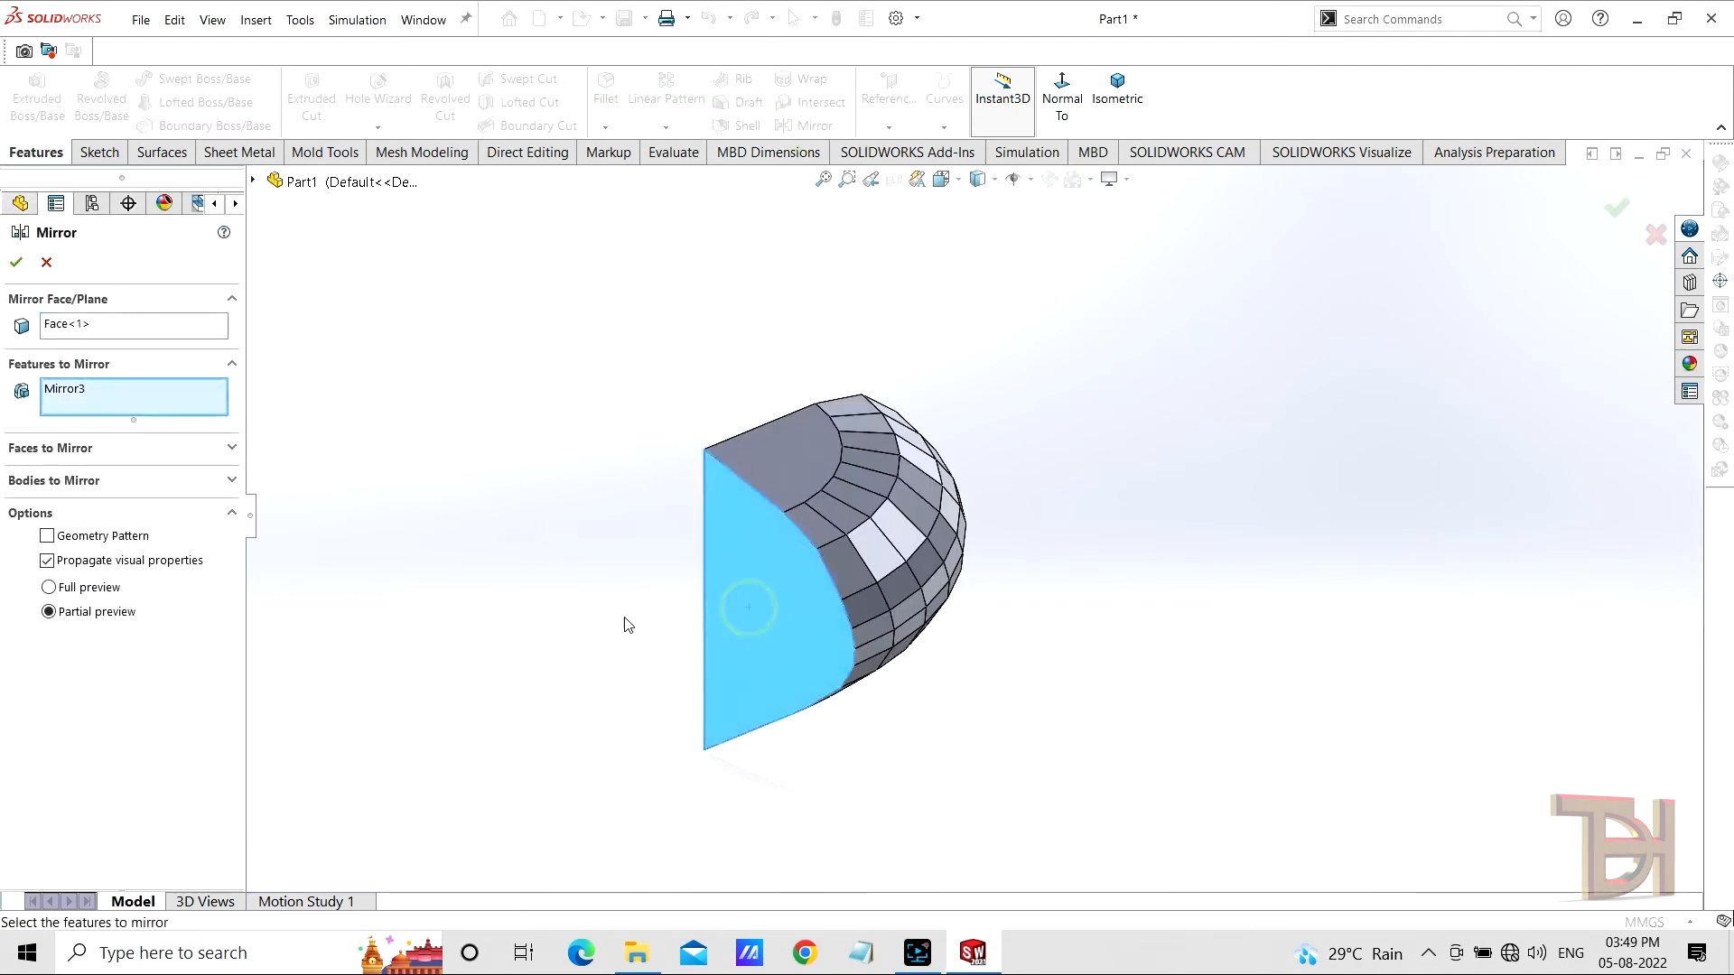
{"action": "left_click", "coordinate": [152, 480]}
{"action": "left_click", "coordinate": [844, 506]}
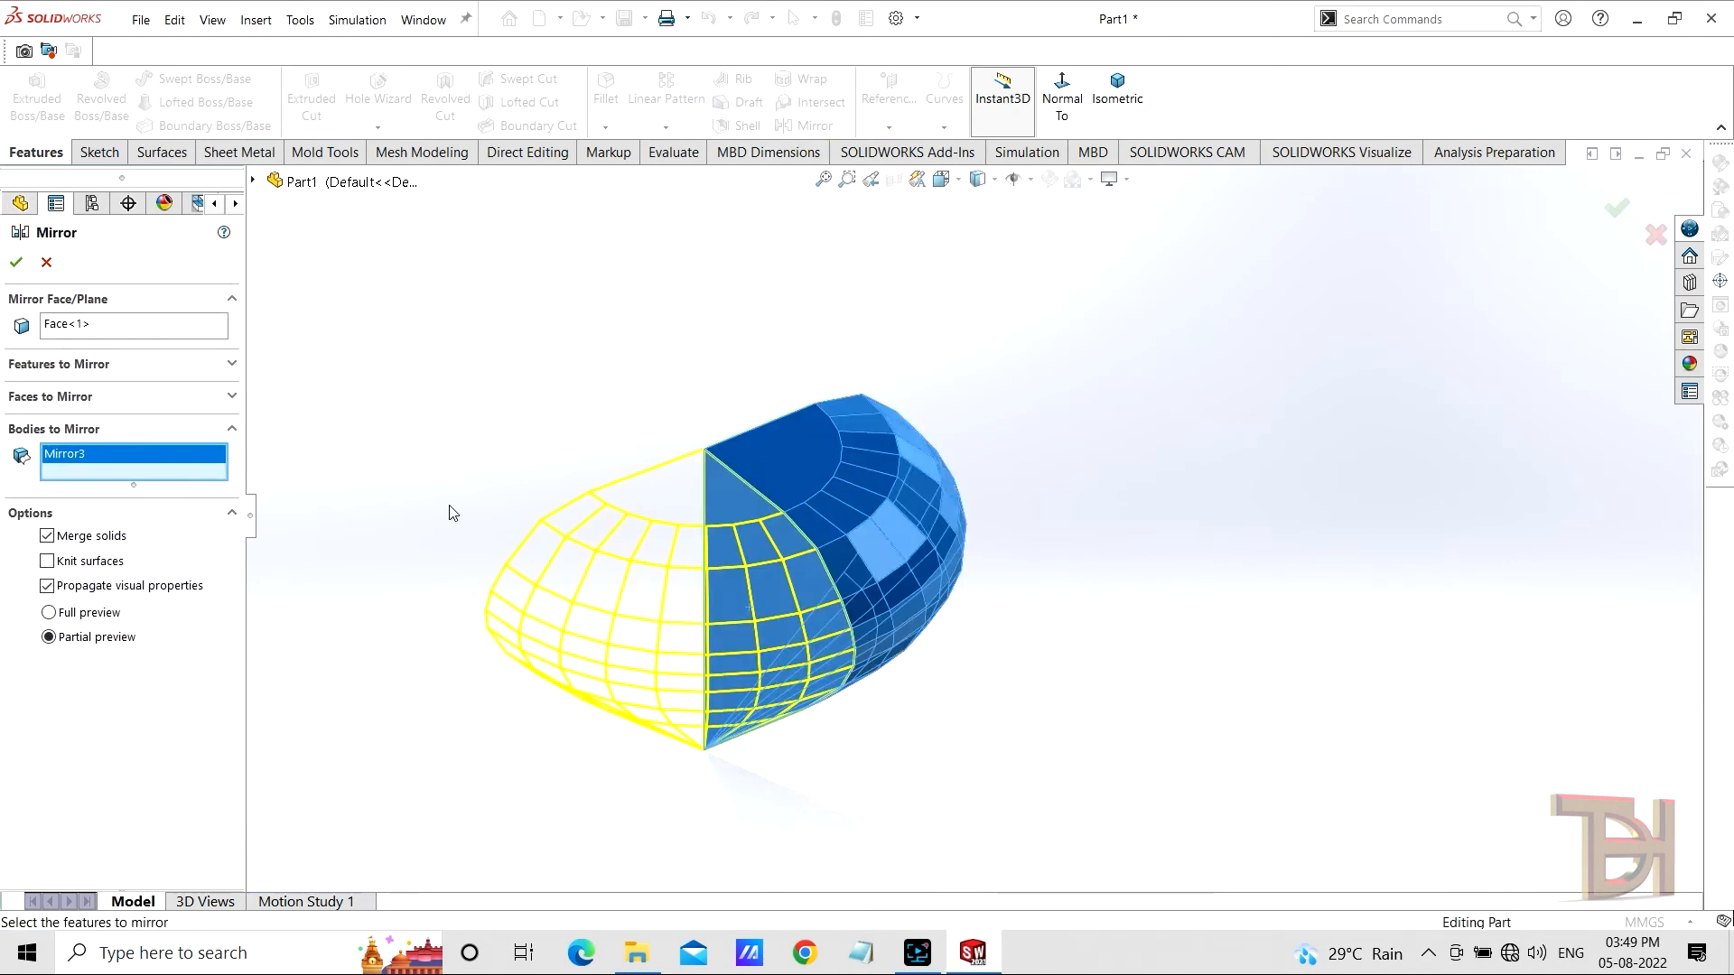
{"action": "left_click", "coordinate": [16, 264]}
Step: Mirror the half-diamond body about one of its remaining flat faces to complete the full round diamond
{"action": "middle_click_drag", "start_coordinate": [599, 593], "coordinate": [788, 690]}
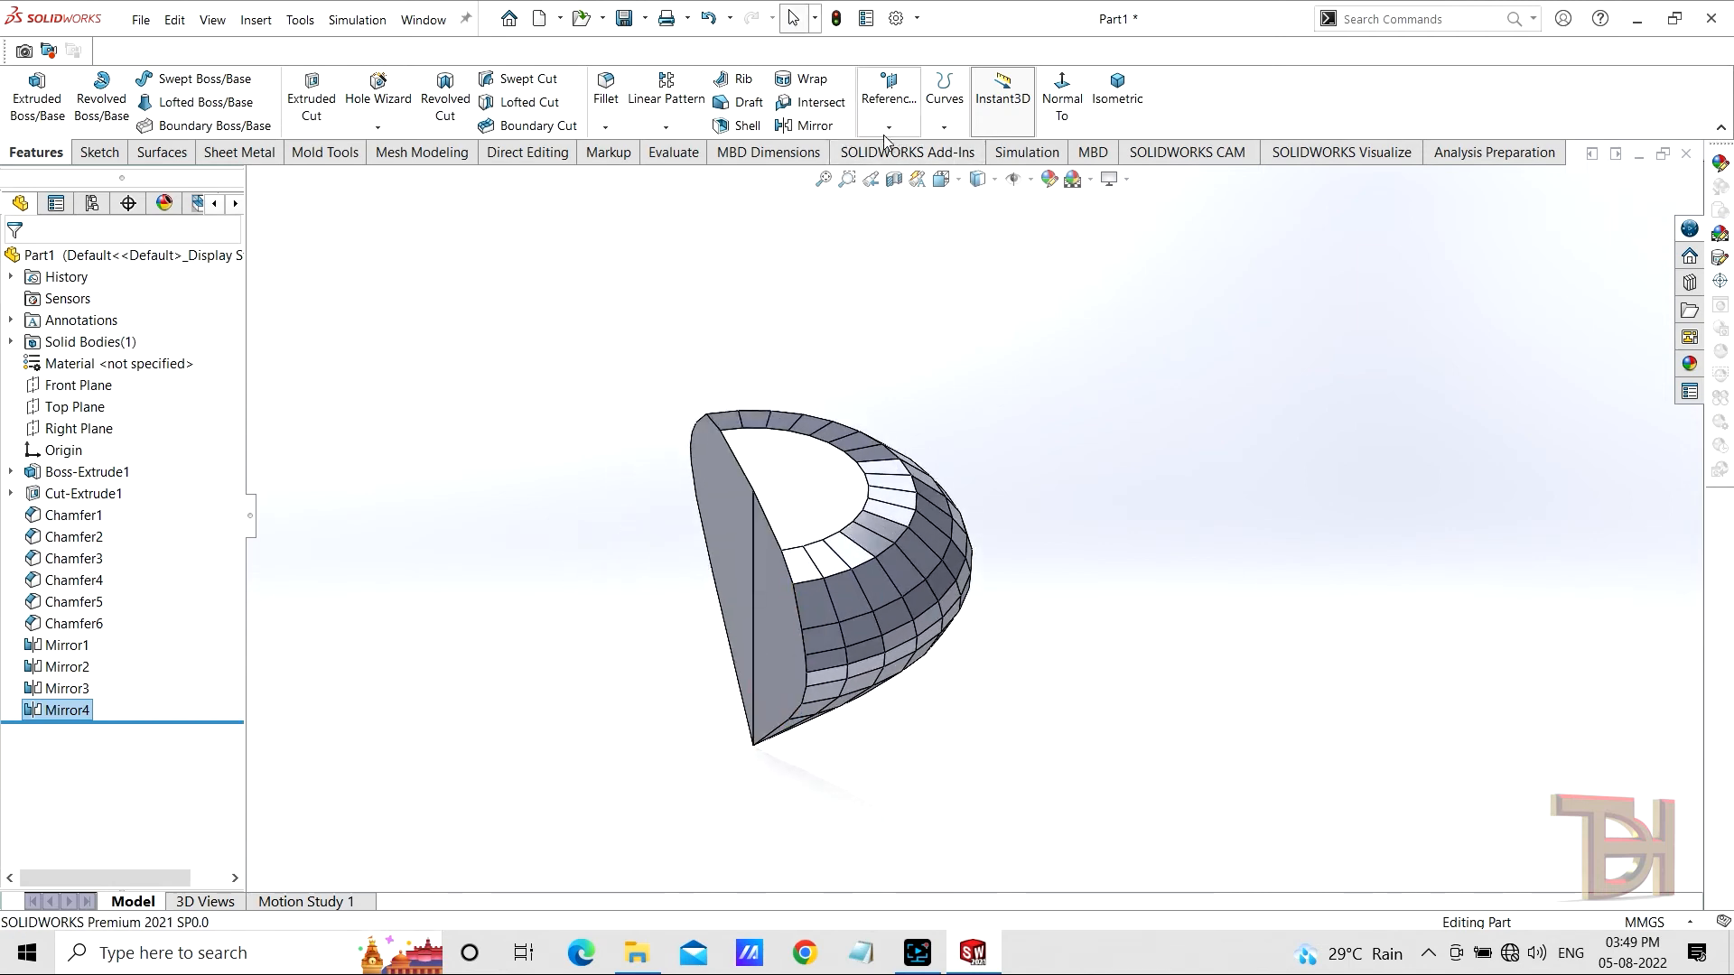
{"action": "left_click", "coordinate": [813, 124]}
{"action": "left_click", "coordinate": [770, 594]}
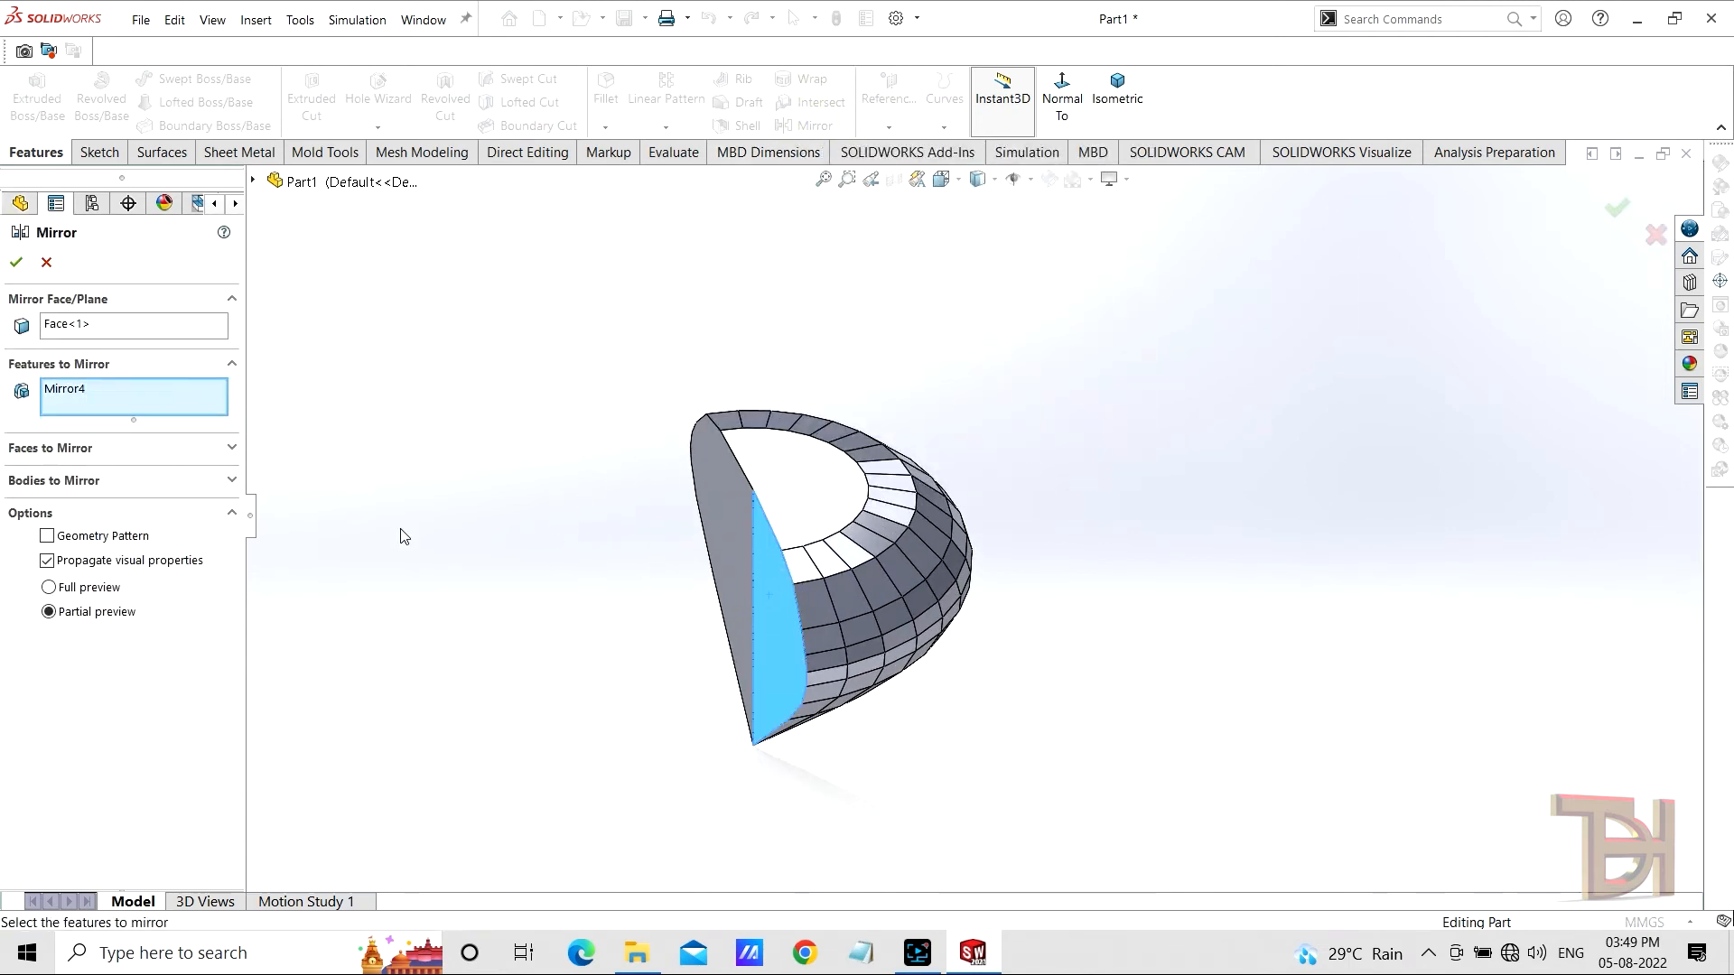
{"action": "left_click", "coordinate": [188, 480]}
{"action": "left_click", "coordinate": [843, 541]}
{"action": "middle_click_drag", "start_coordinate": [716, 566], "coordinate": [903, 497]}
{"action": "left_click", "coordinate": [15, 262]}
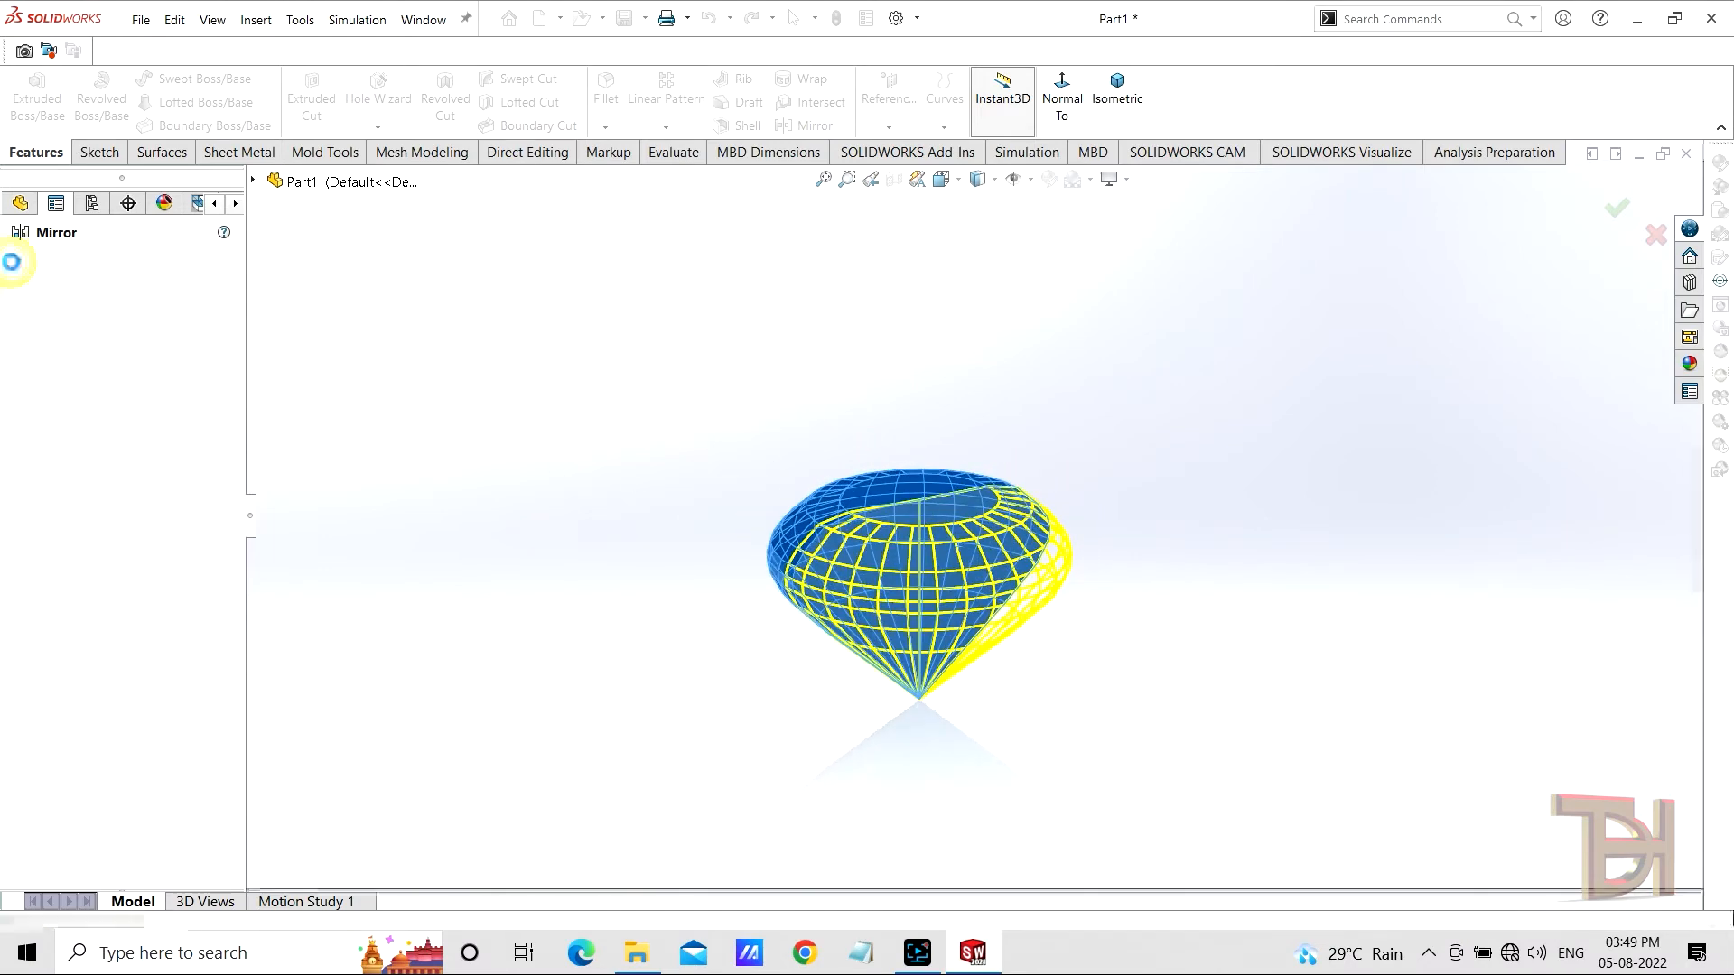
Step: Examine the completed diamond's facets up close and from several angles
{"action": "middle_click_drag", "start_coordinate": [898, 609], "coordinate": [1111, 638]}
{"action": "scroll", "coordinate": [979, 578], "scroll_direction": "down", "scroll_amount": 5}
{"action": "scroll", "coordinate": [961, 546], "scroll_direction": "up", "scroll_amount": 2}
{"action": "scroll", "coordinate": [1005, 557], "scroll_direction": "down", "scroll_amount": 3}
{"action": "scroll", "coordinate": [1005, 557], "scroll_direction": "up", "scroll_amount": 3}
{"action": "middle_click_drag", "start_coordinate": [1005, 557], "coordinate": [1090, 621]}
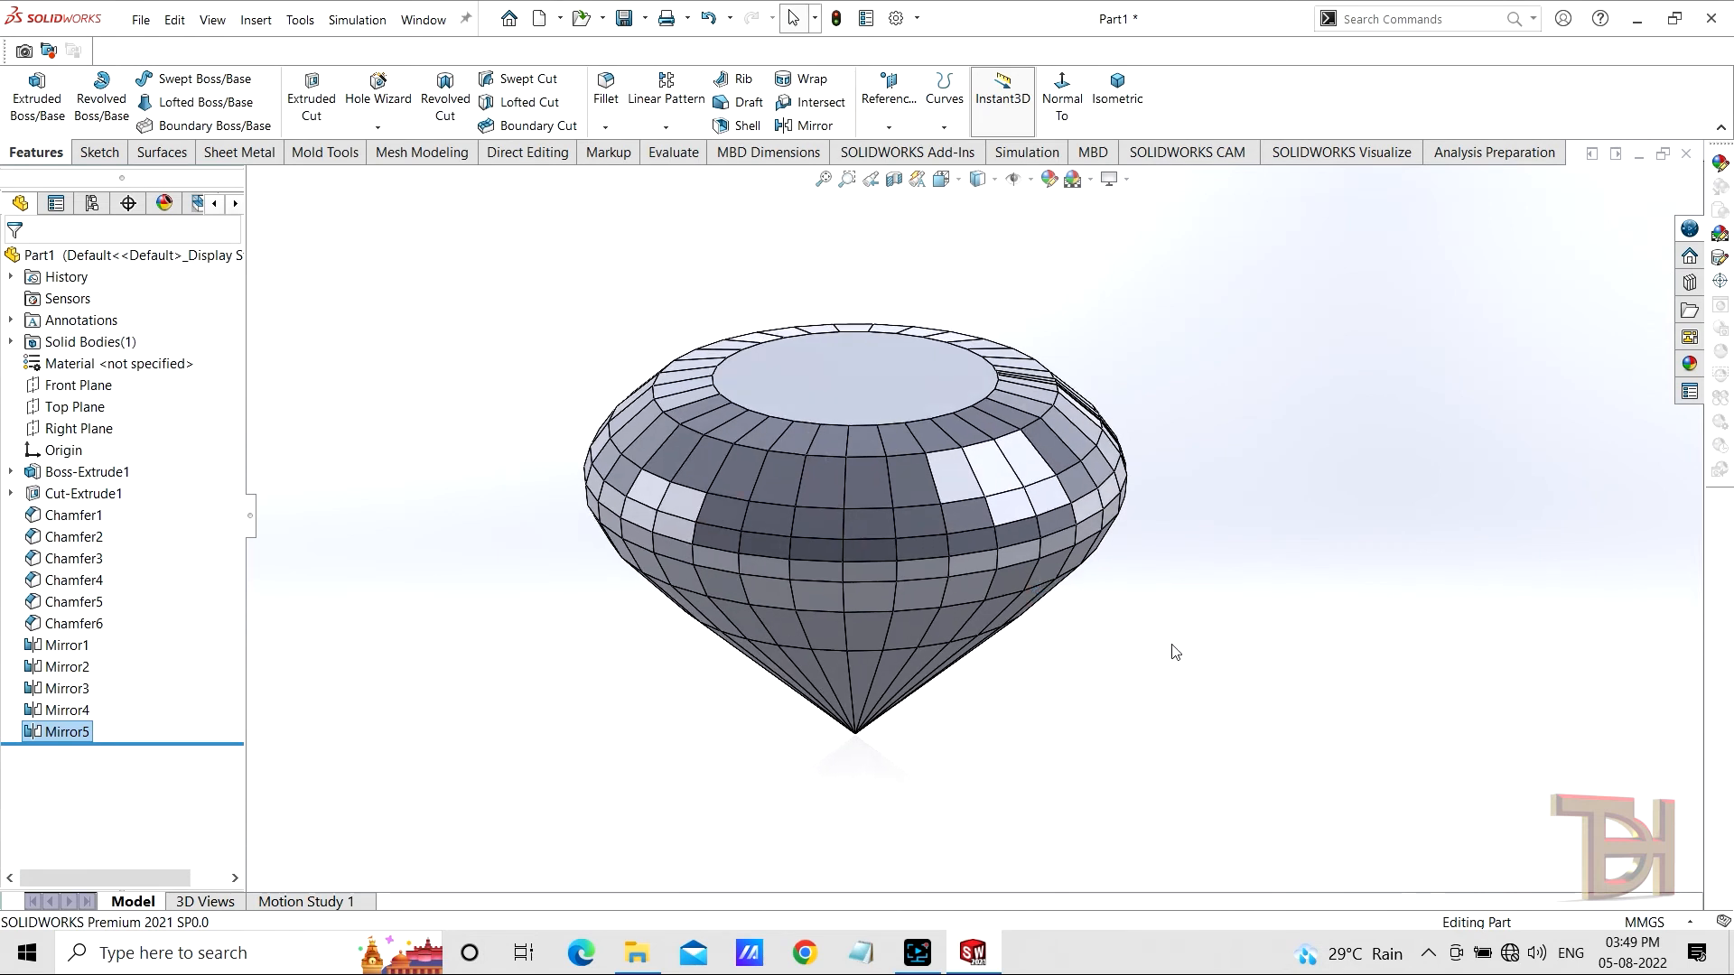
Step: Try the shaded display without edges on the diamond, and restore the shaded display with edges
{"action": "left_click", "coordinate": [978, 179]}
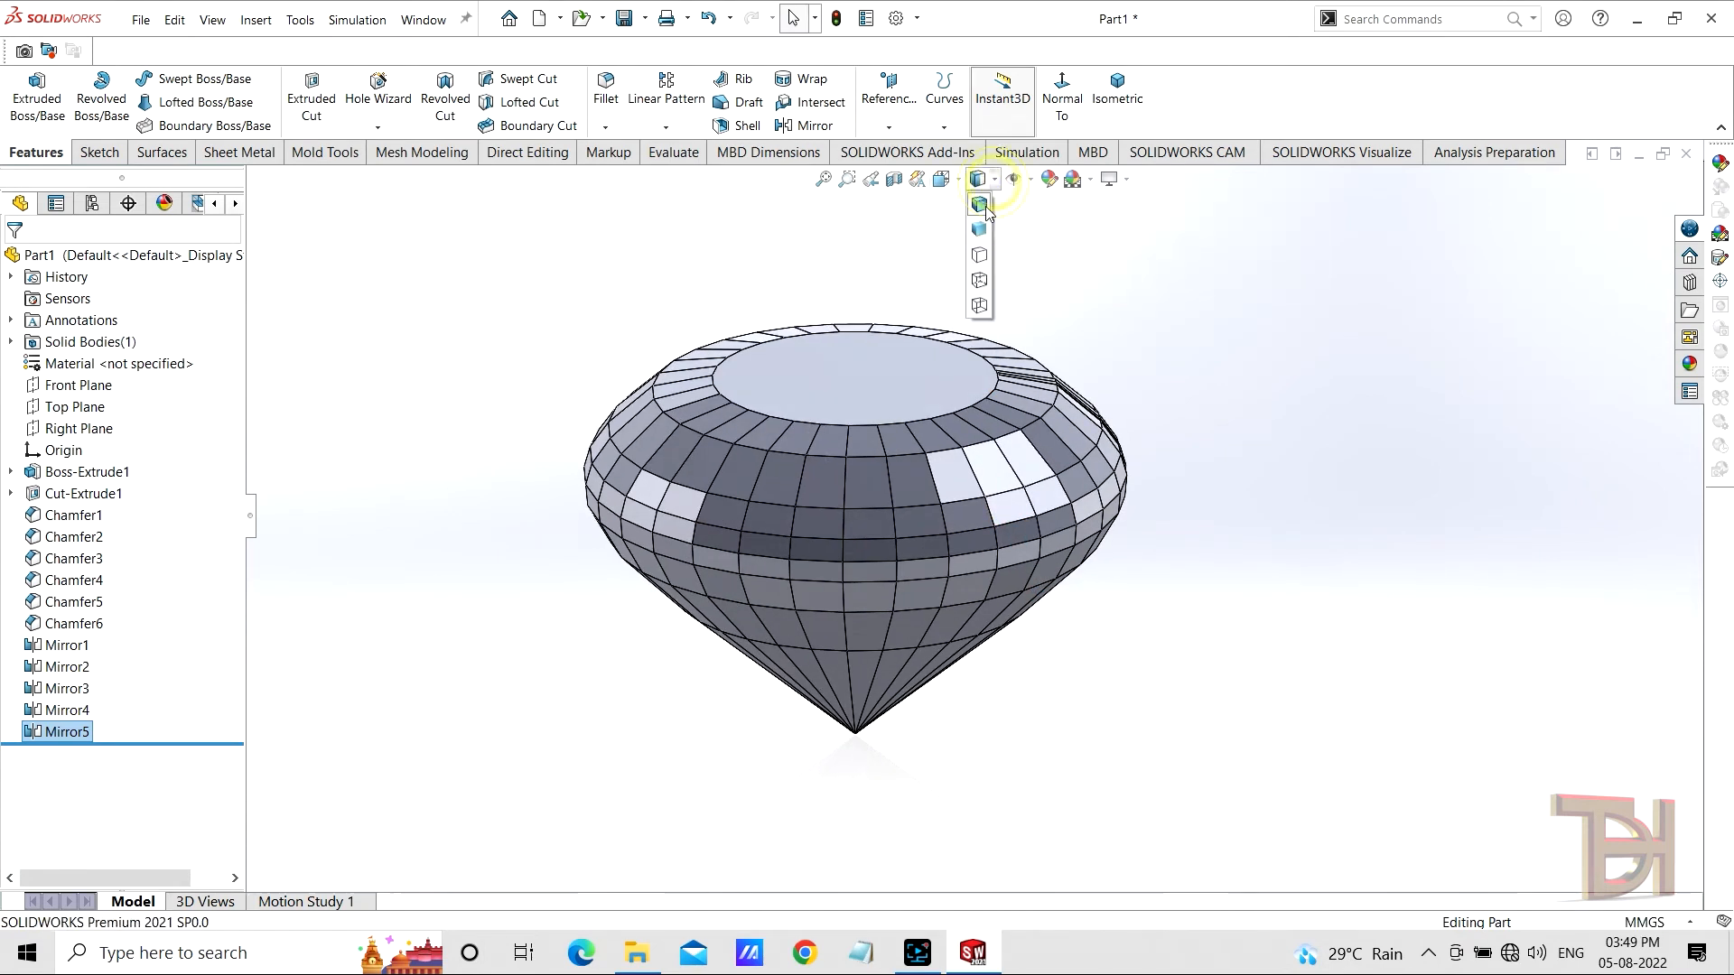
{"action": "left_click", "coordinate": [982, 233]}
{"action": "scroll", "coordinate": [948, 465], "scroll_direction": "down", "scroll_amount": 2}
{"action": "scroll", "coordinate": [948, 468], "scroll_direction": "up", "scroll_amount": 1}
{"action": "middle_click_drag", "start_coordinate": [948, 467], "coordinate": [1004, 470]}
{"action": "left_click", "coordinate": [977, 179]}
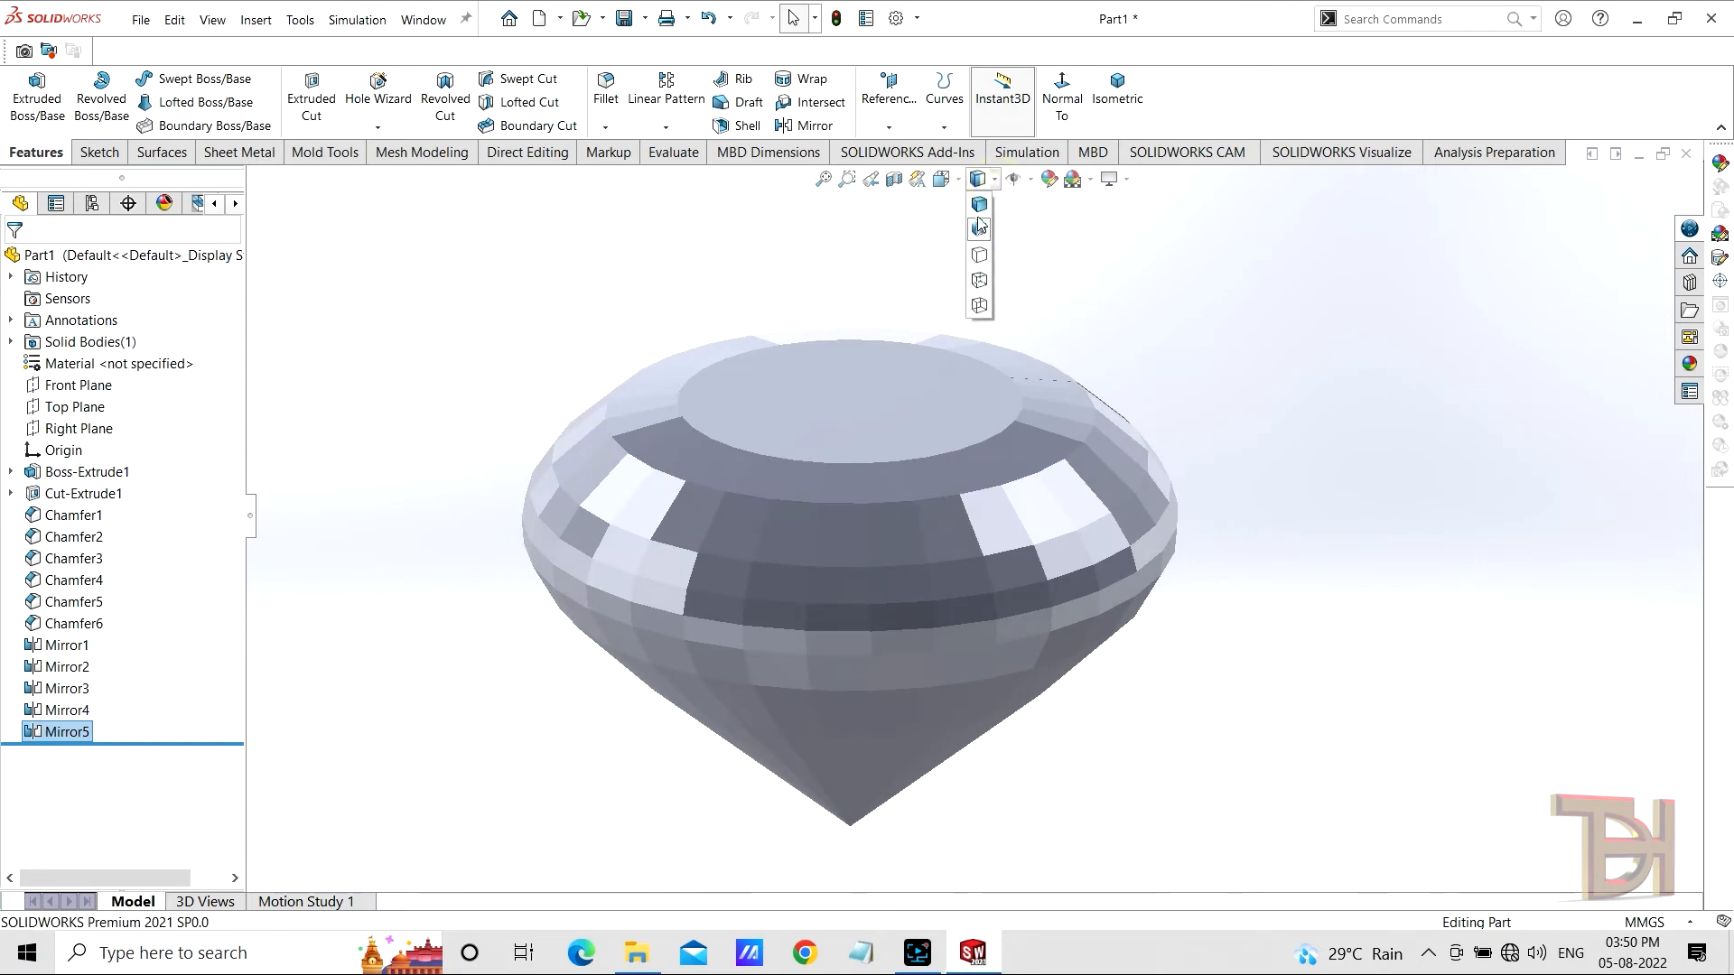
{"action": "left_click", "coordinate": [980, 228]}
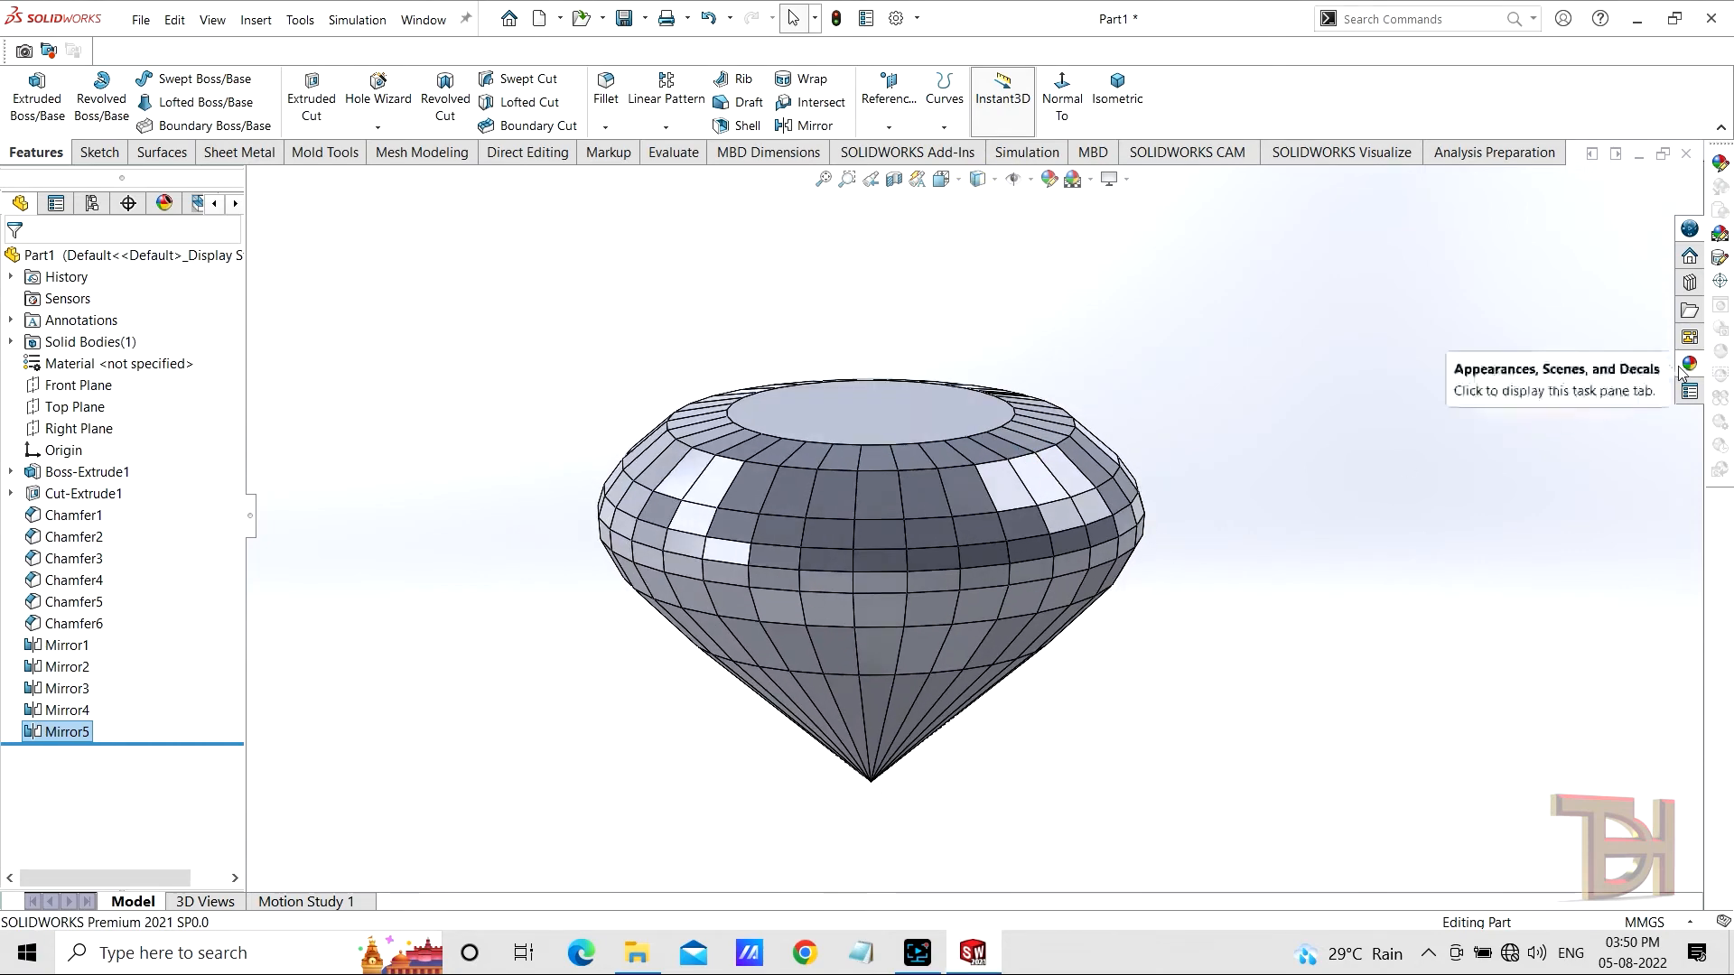
Step: Run an advanced export of the part to SOLIDWORKS Visualize, saving the part as diamond in Documents
{"action": "left_click", "coordinate": [1341, 152]}
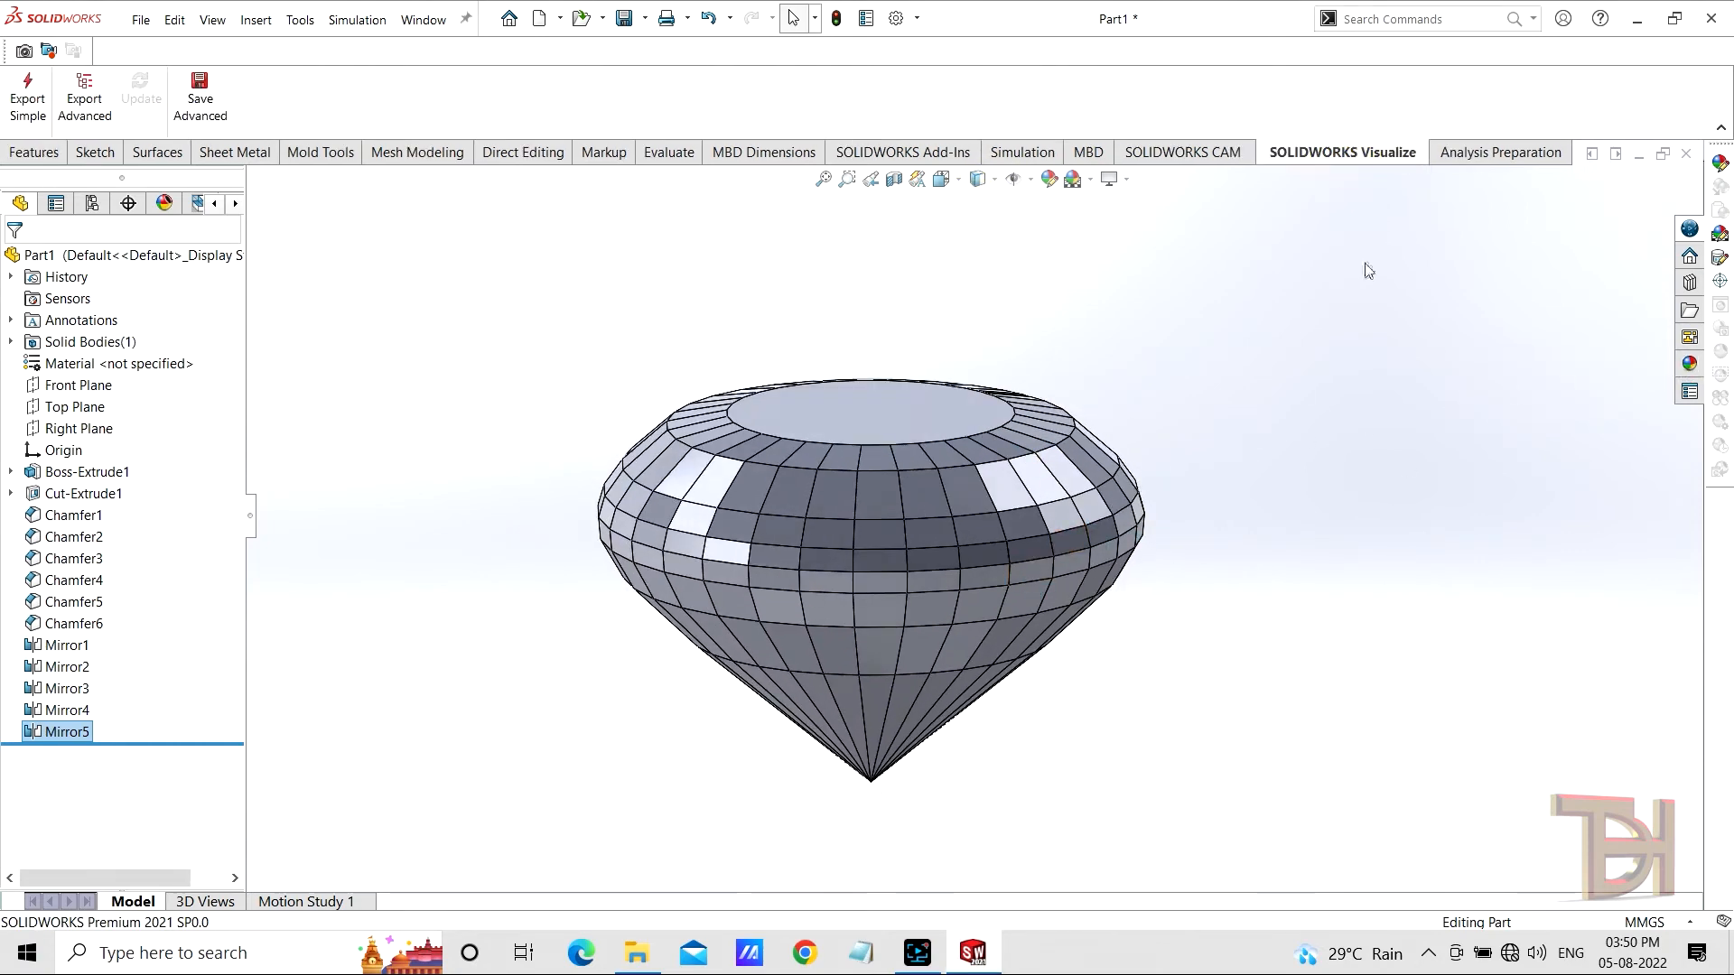
{"action": "left_click", "coordinate": [84, 94]}
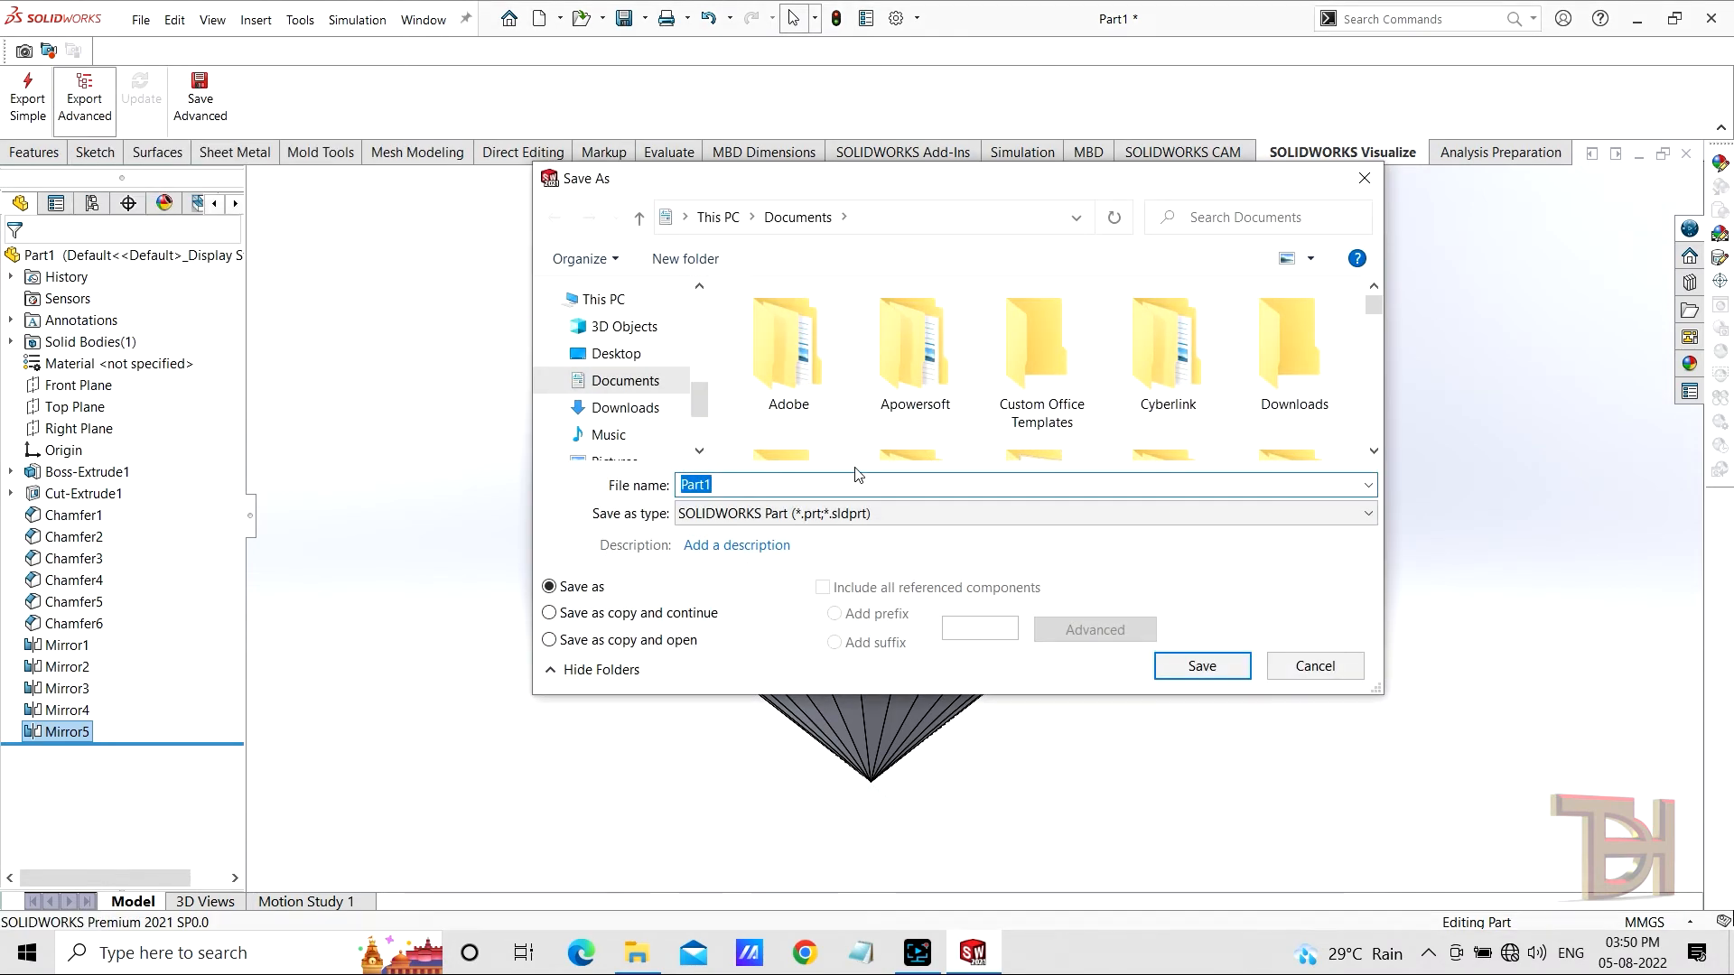
{"action": "type", "text": "diamond"}
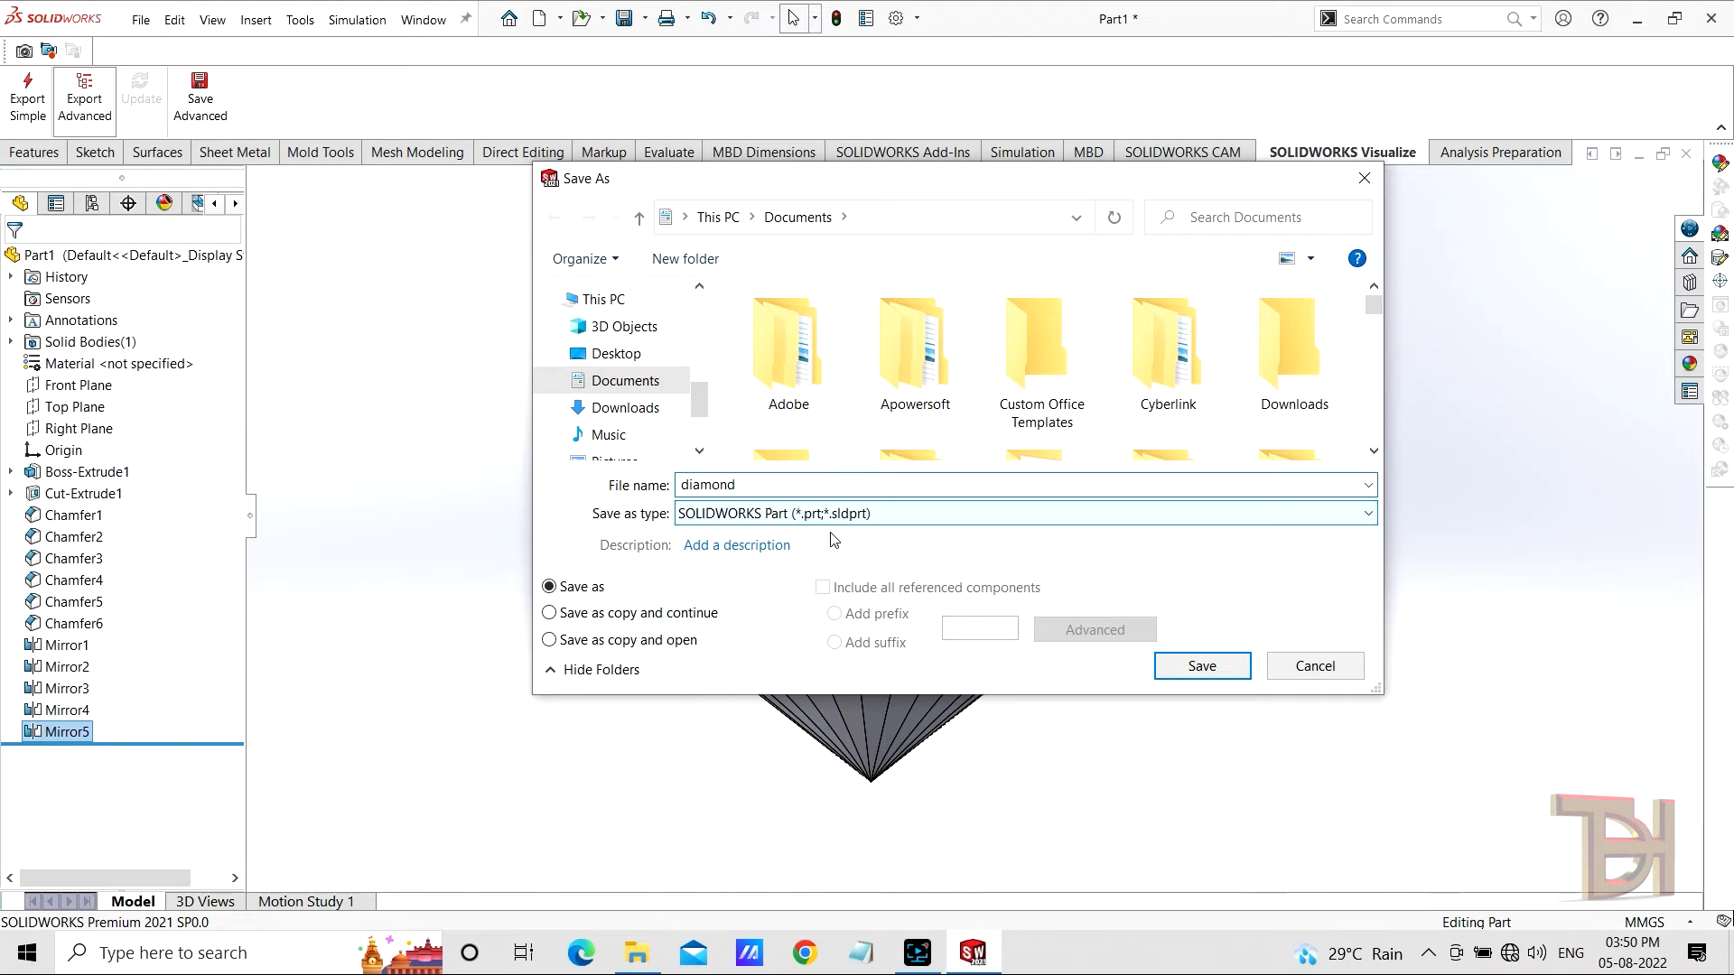
{"action": "key", "text": "Return"}
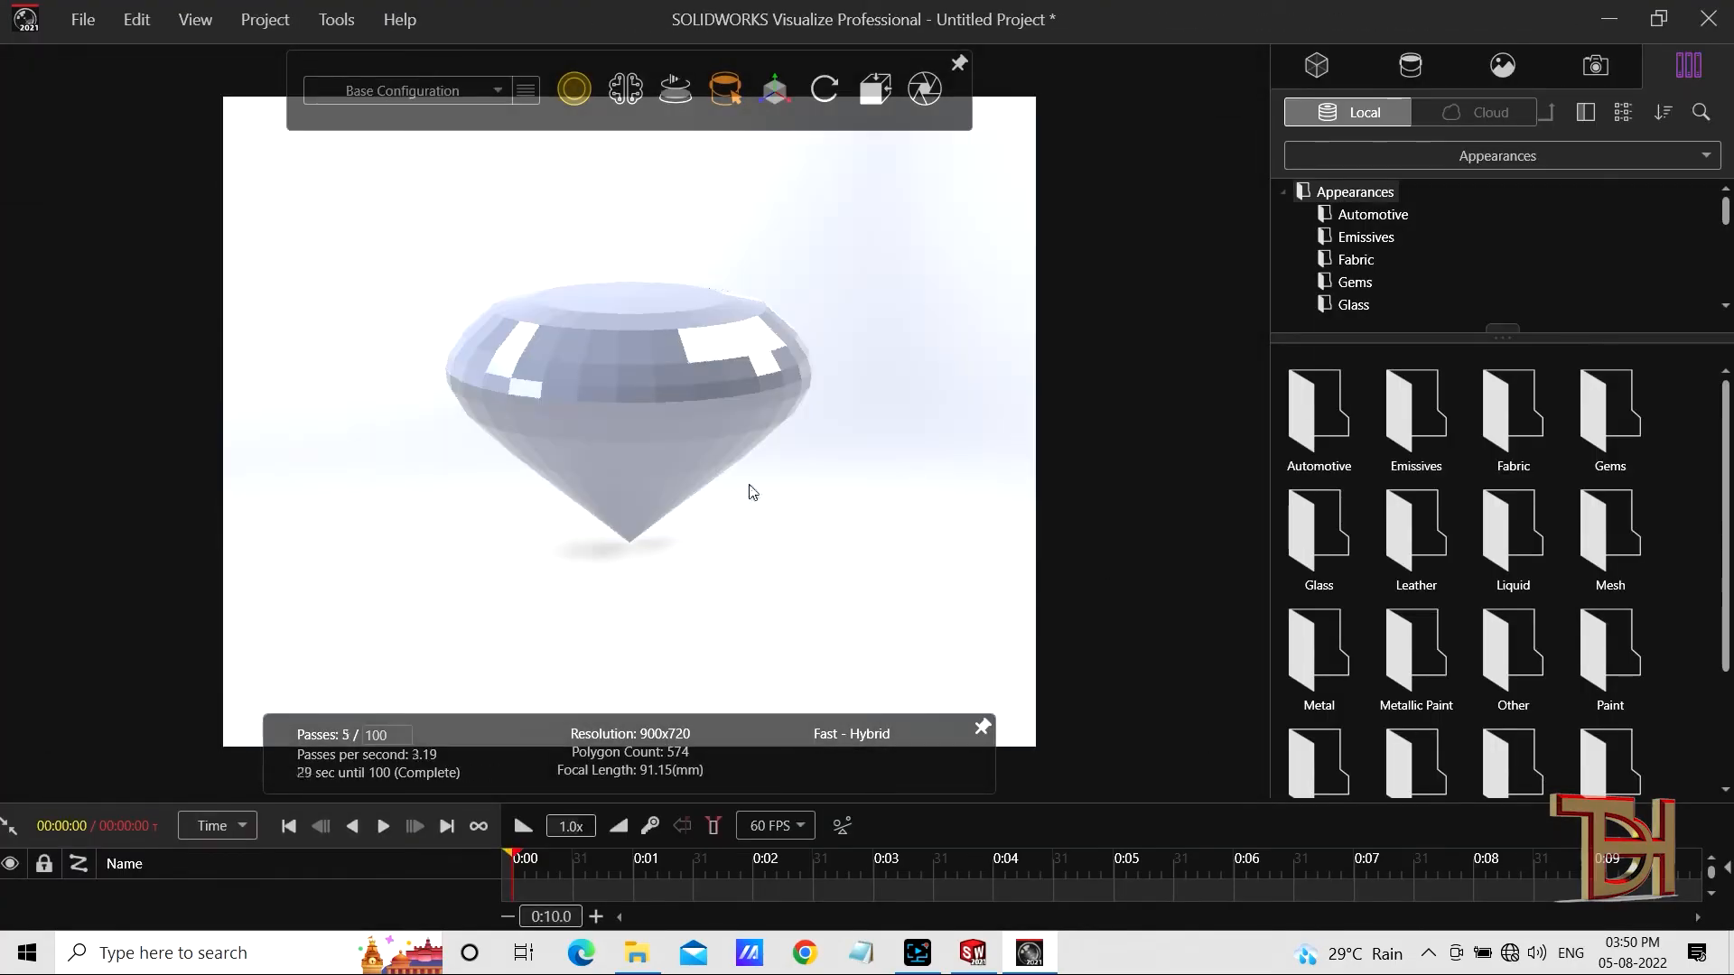
Step: Apply the Diamond Blue Treated 2 appearance from the Gems library to the diamond model
{"action": "scroll", "coordinate": [600, 372], "scroll_direction": "up", "scroll_amount": 3}
{"action": "left_click_drag", "start_coordinate": [774, 412], "coordinate": [843, 402]}
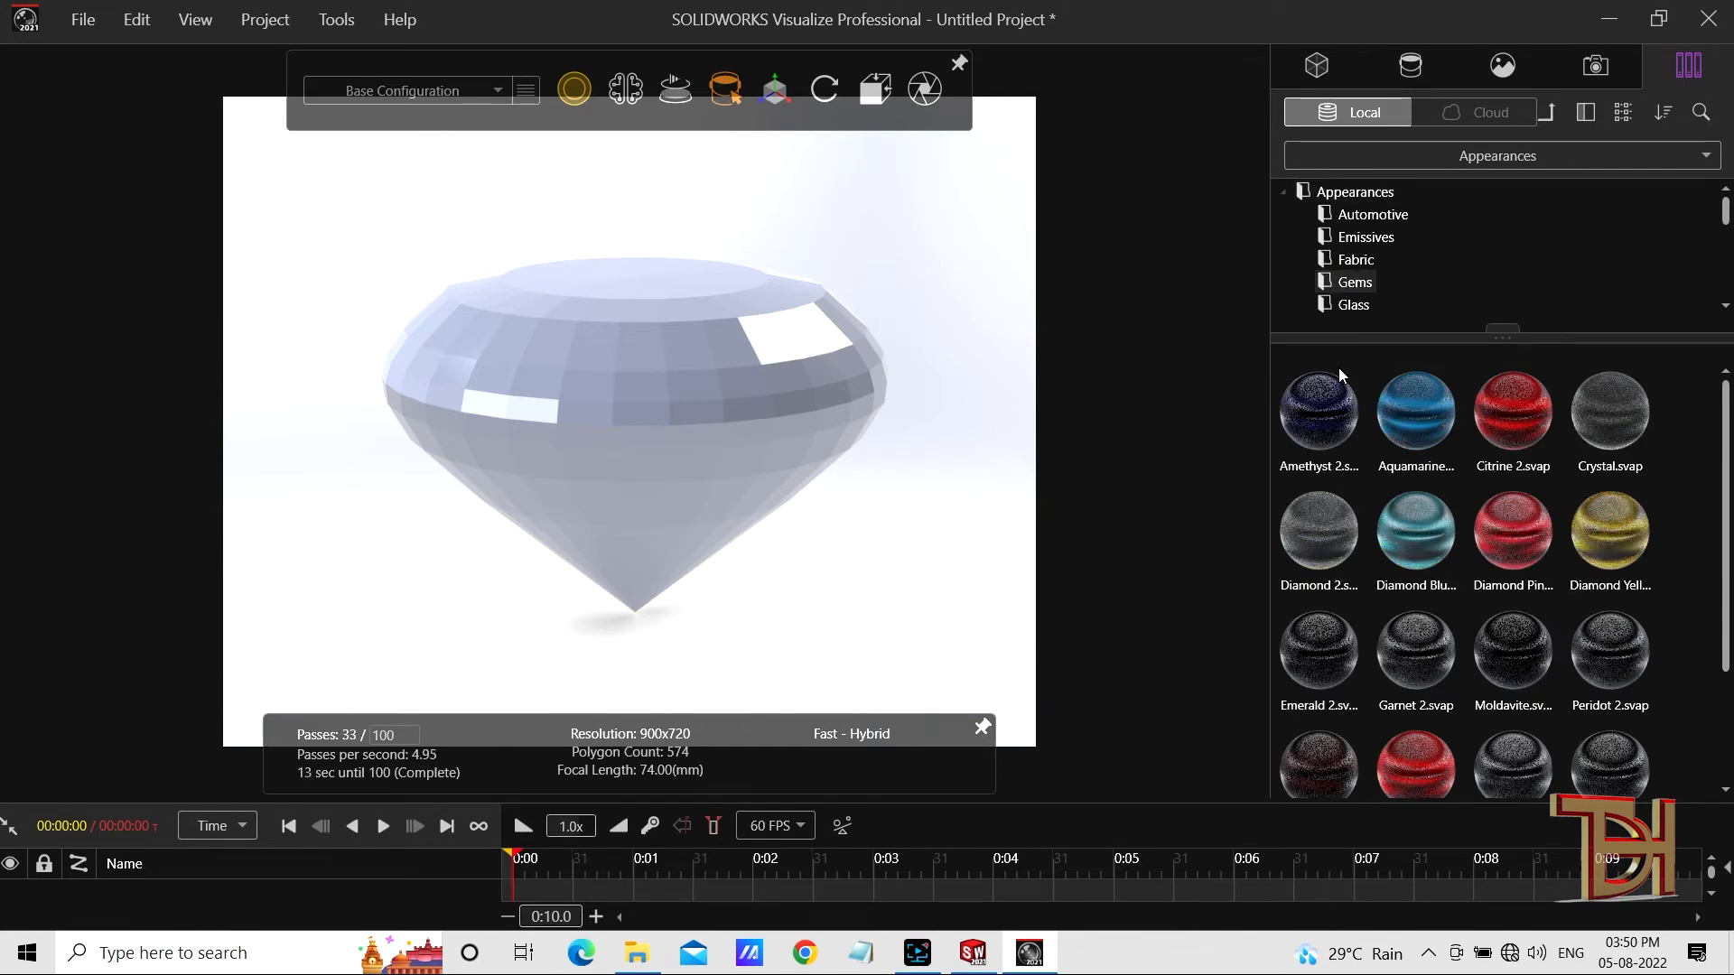
{"action": "left_click", "coordinate": [1413, 420]}
{"action": "scroll", "coordinate": [1449, 464], "scroll_direction": "down", "scroll_amount": 1}
{"action": "scroll", "coordinate": [1509, 539], "scroll_direction": "down", "scroll_amount": 1}
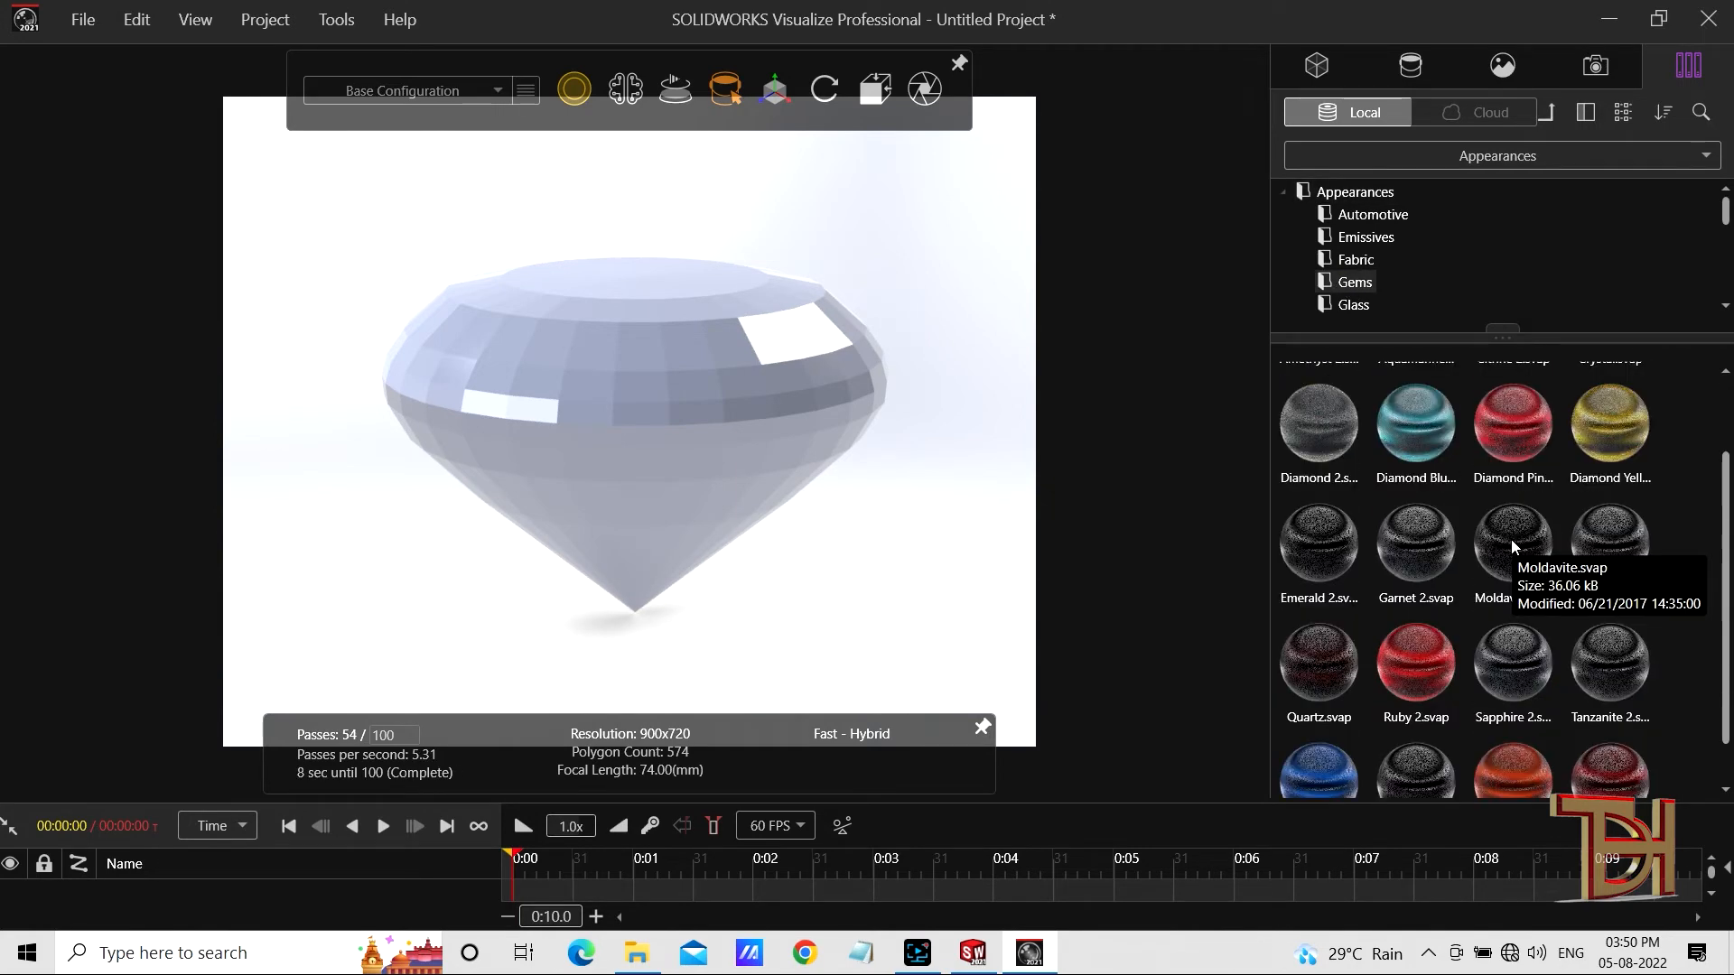
{"action": "left_click_drag", "start_coordinate": [1415, 422], "coordinate": [730, 397]}
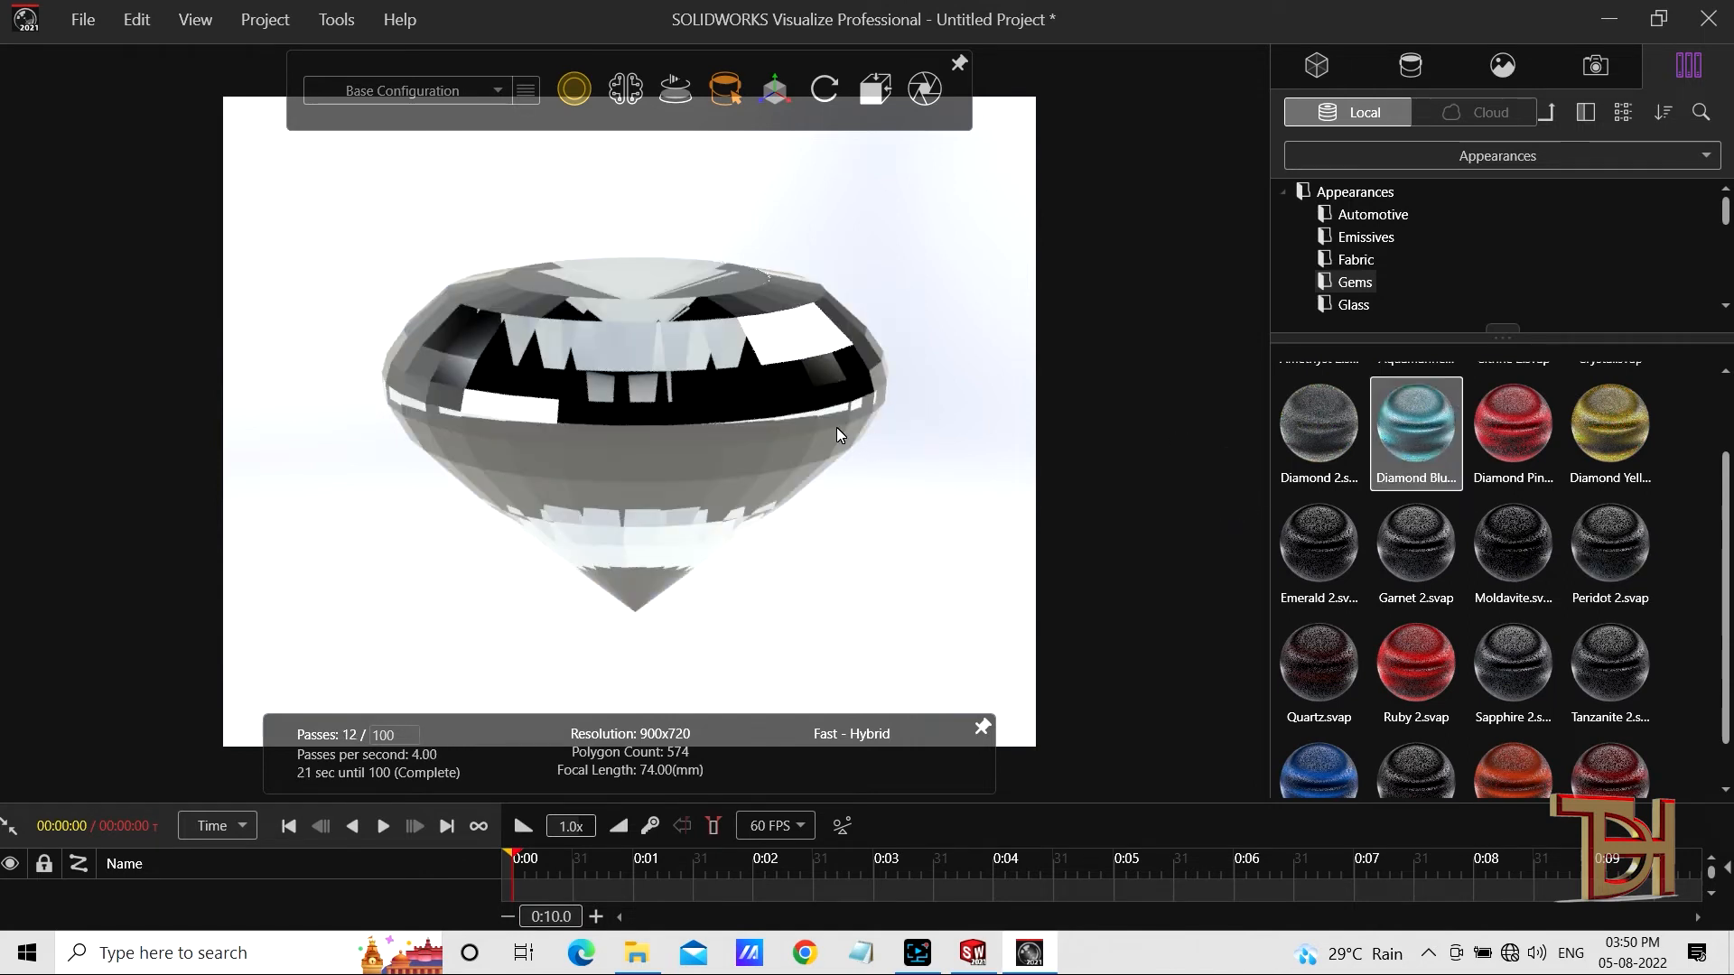
Step: Open the settings of the Diamond Blue Treated 2 appearance used on the diamond
{"action": "left_click_drag", "start_coordinate": [836, 426], "coordinate": [793, 350]}
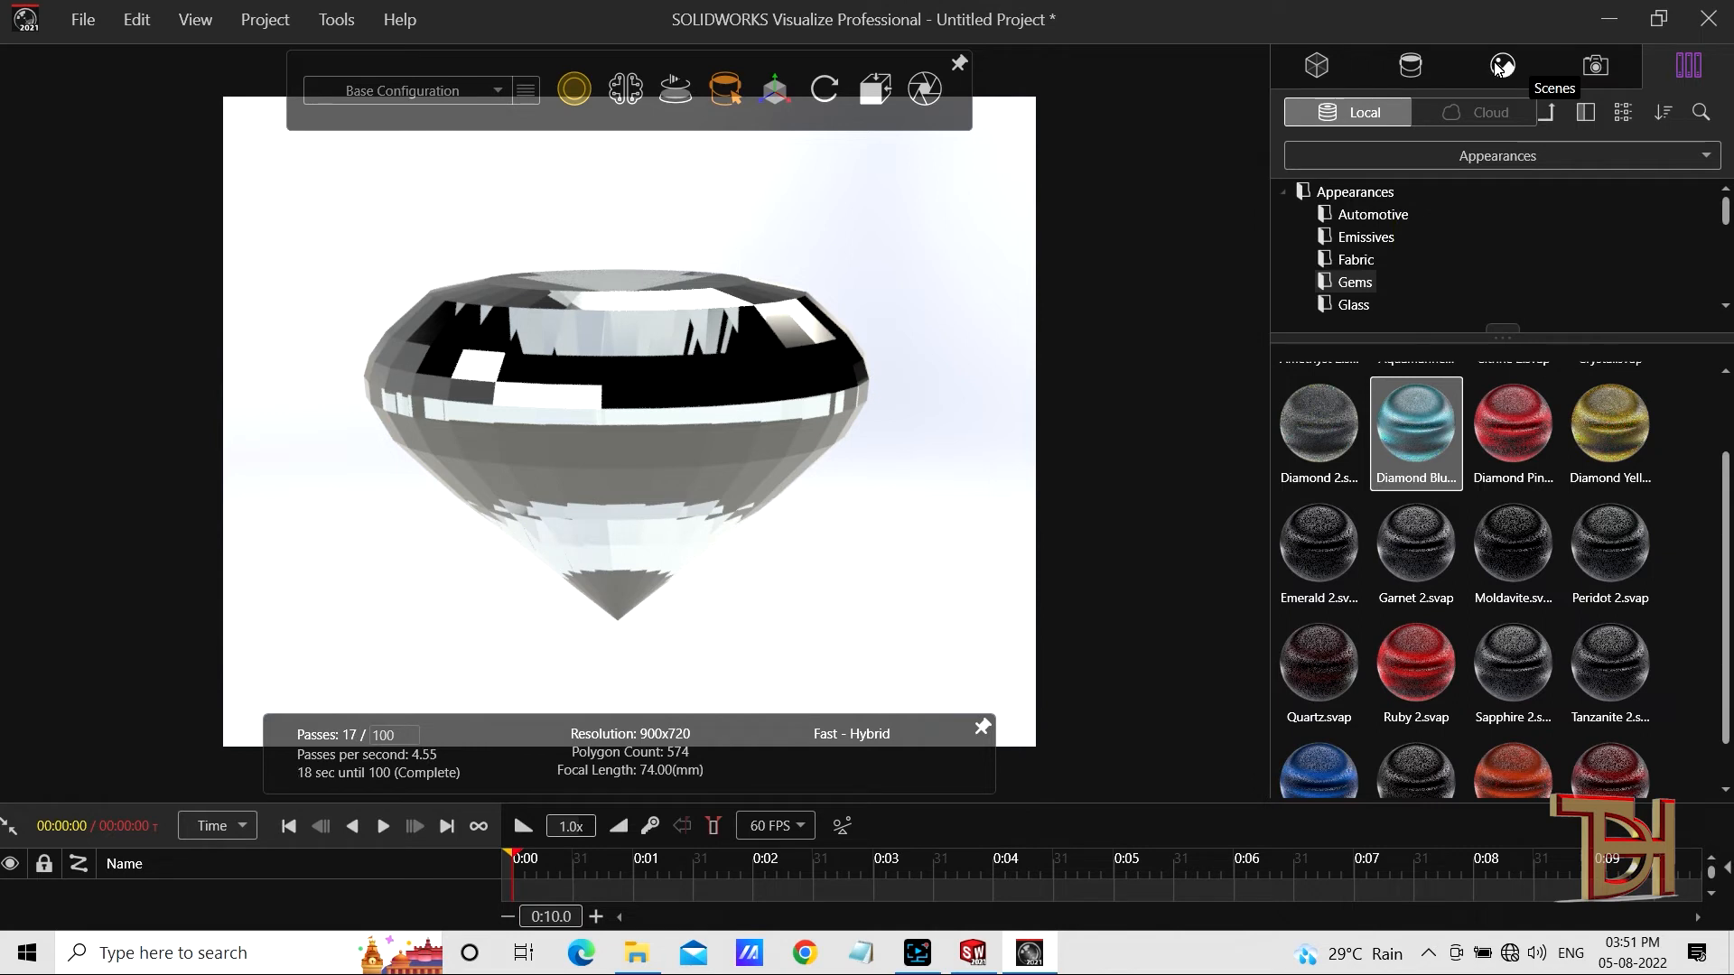
{"action": "left_click", "coordinate": [1410, 65]}
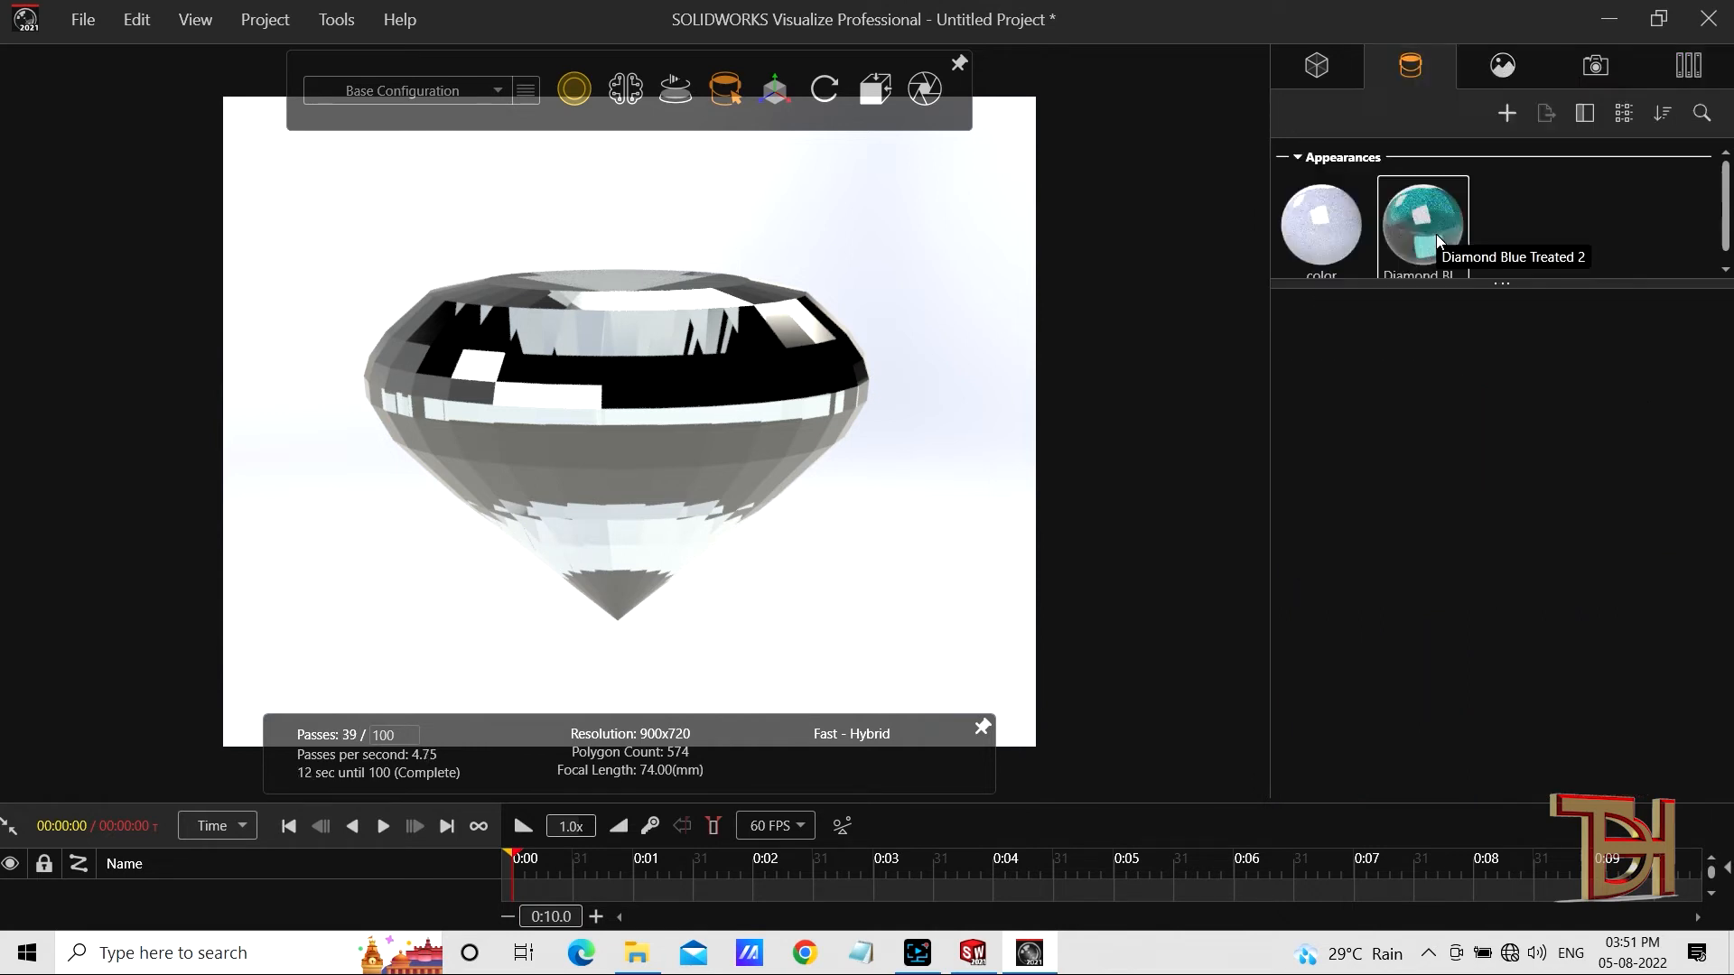
{"action": "left_click", "coordinate": [1436, 235]}
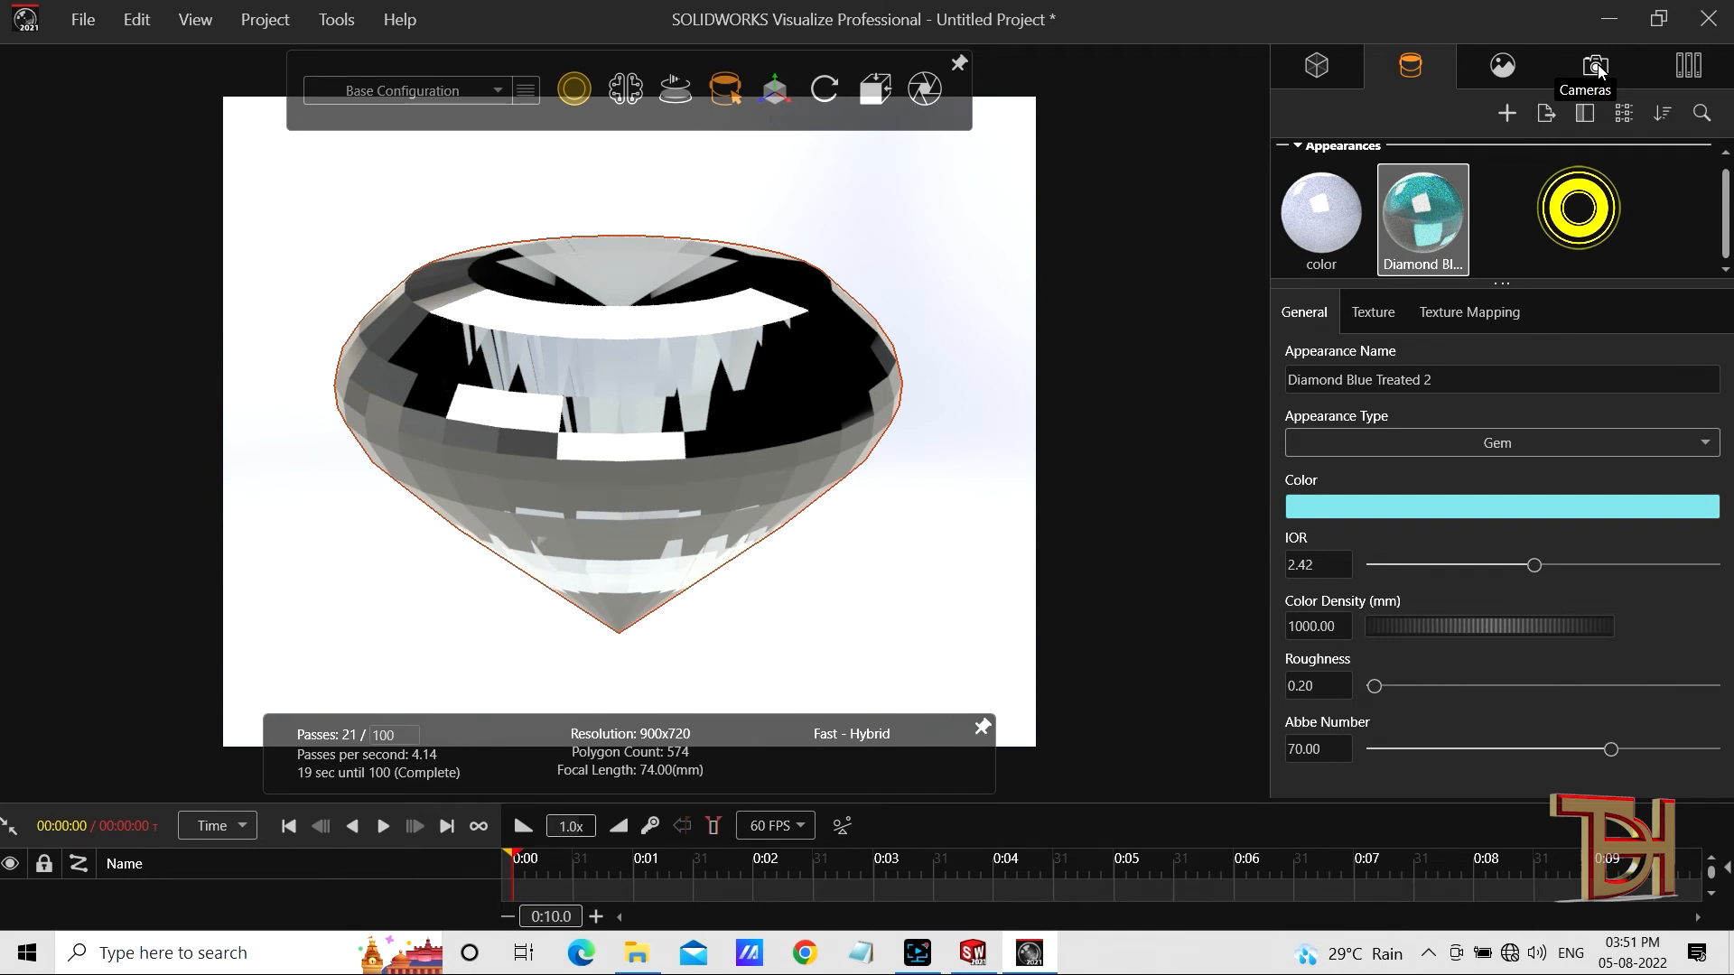
Step: Add the Studio Soft Grey 12 image from the Studios plates folder as a new backplate for the scene
{"action": "left_click", "coordinate": [1596, 67]}
{"action": "left_click", "coordinate": [1502, 63]}
{"action": "left_click", "coordinate": [1505, 114]}
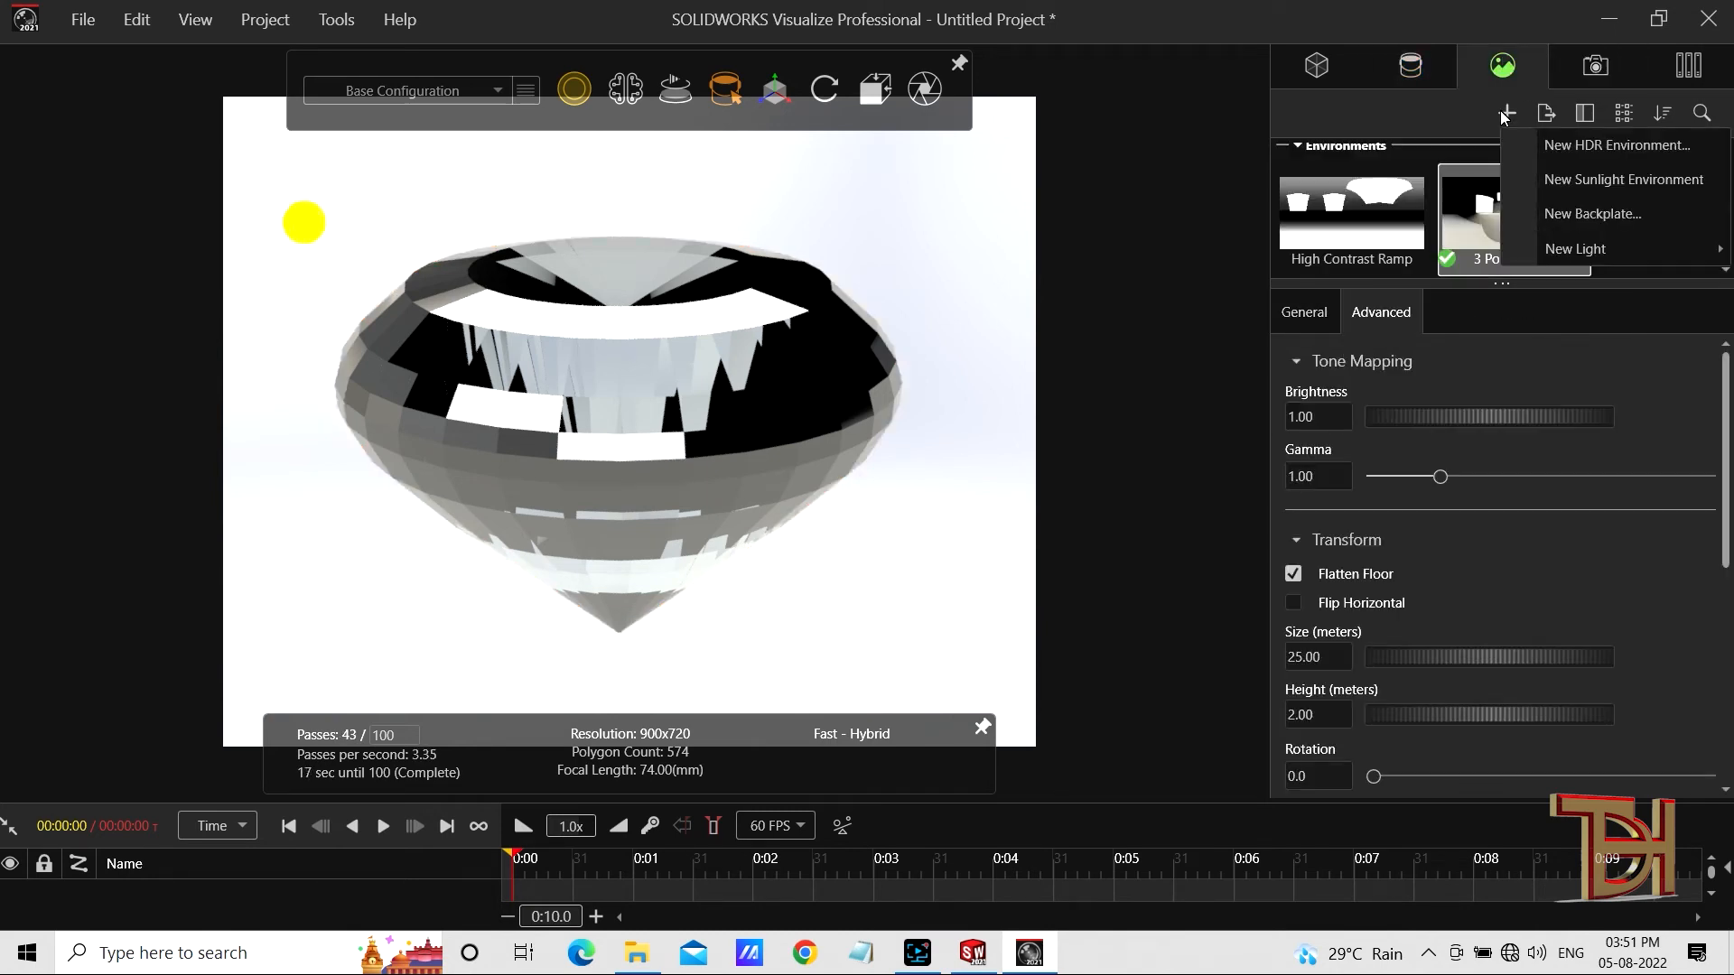
{"action": "left_click", "coordinate": [1580, 215]}
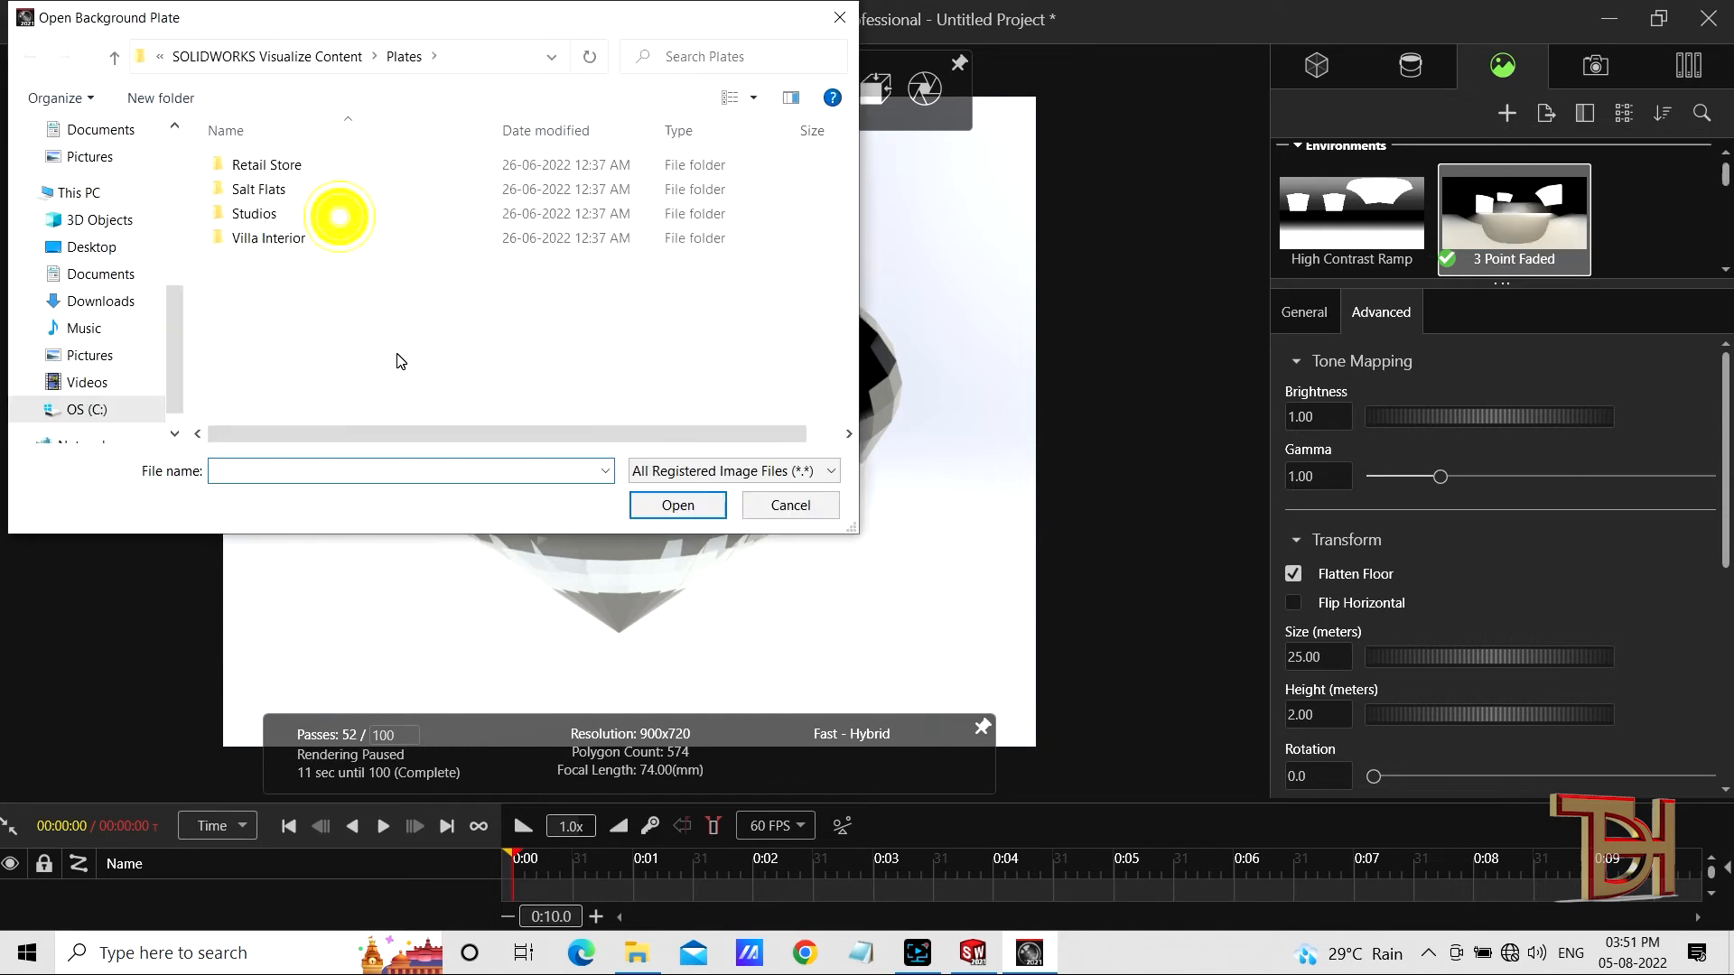
{"action": "double_click", "coordinate": [340, 217]}
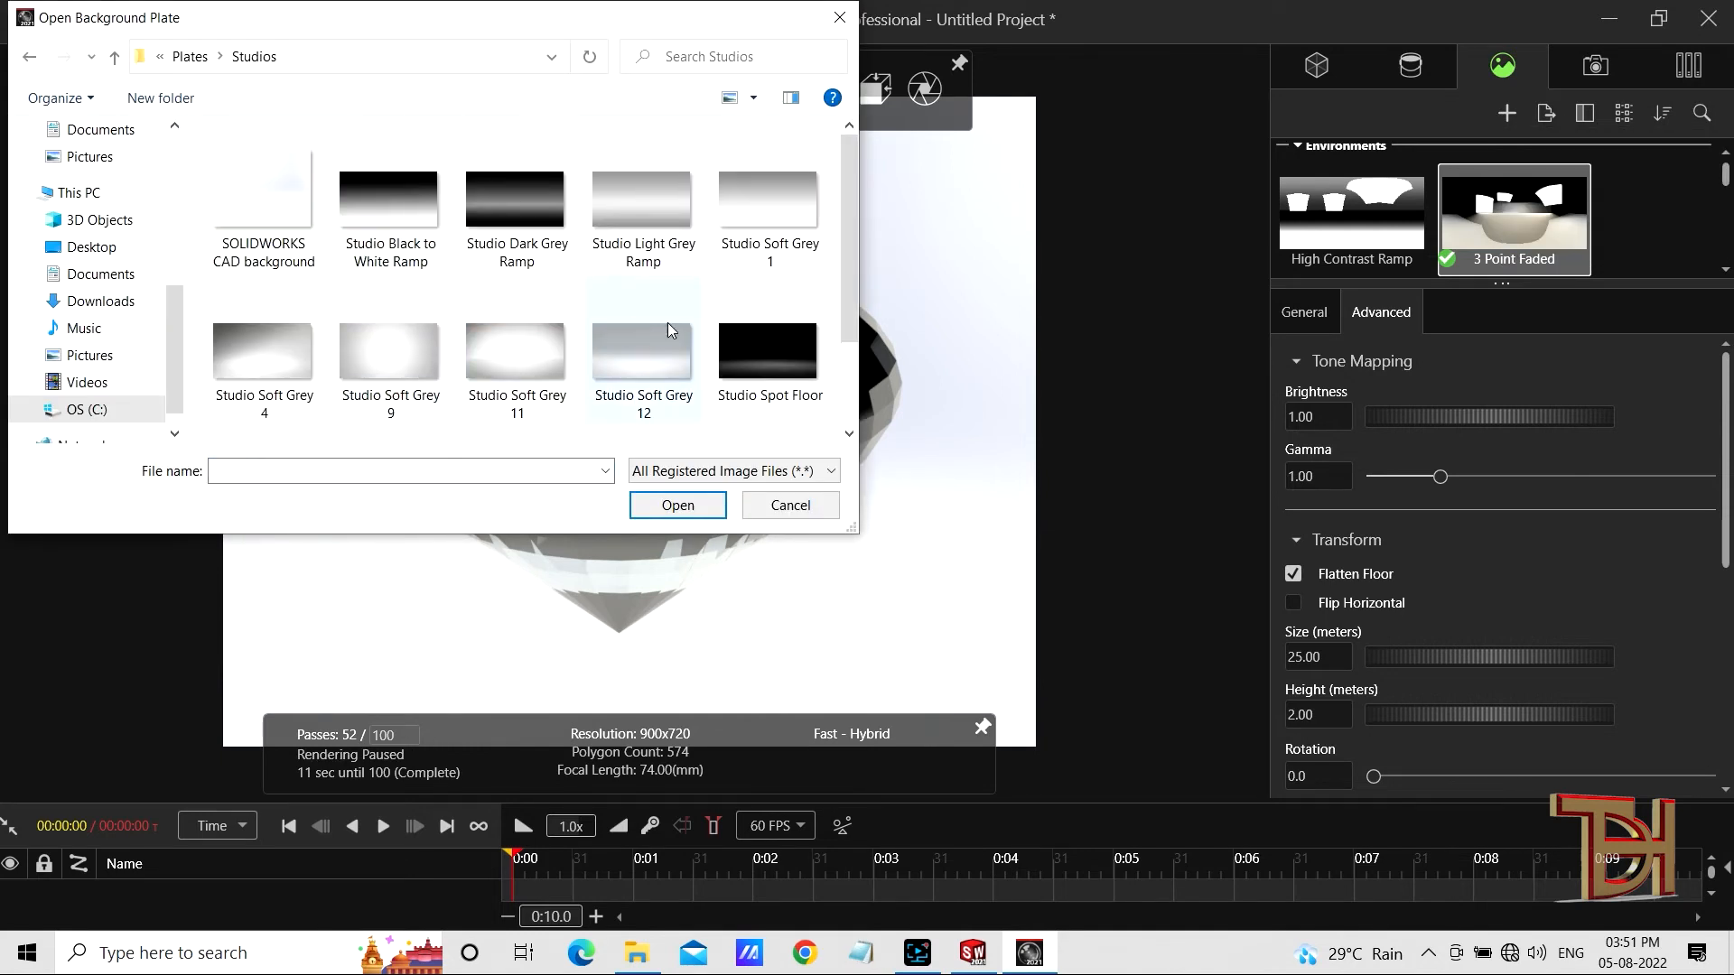
{"action": "left_click", "coordinate": [663, 363]}
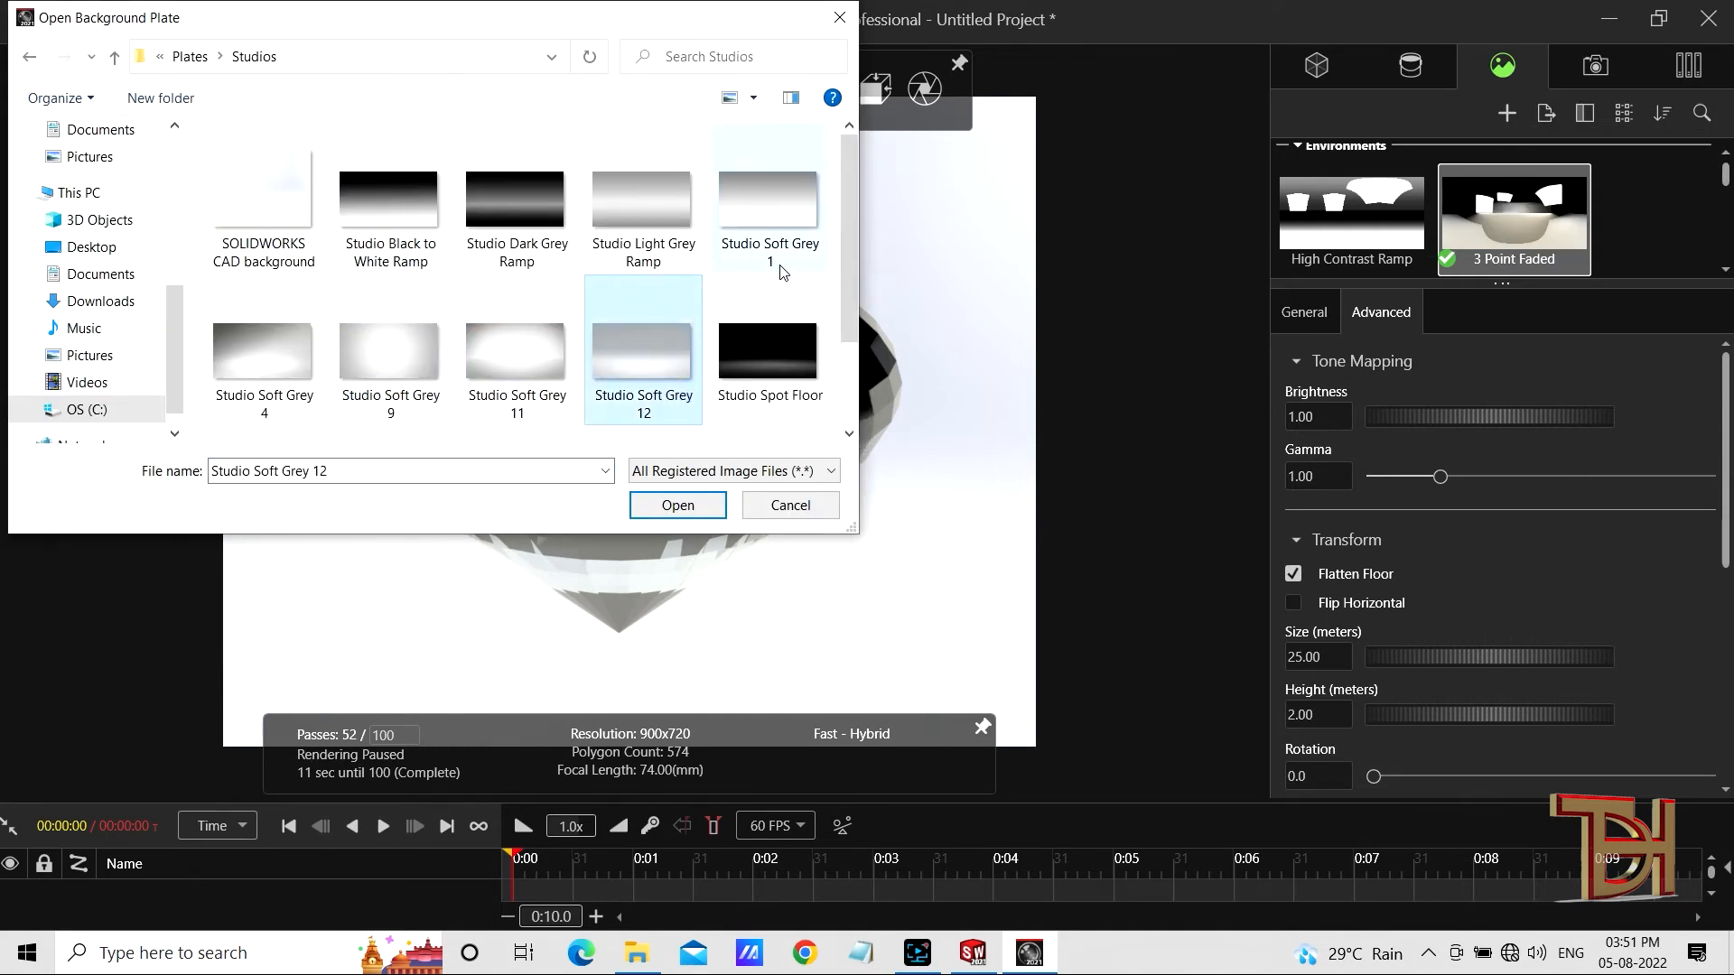
{"action": "left_click", "coordinate": [692, 507]}
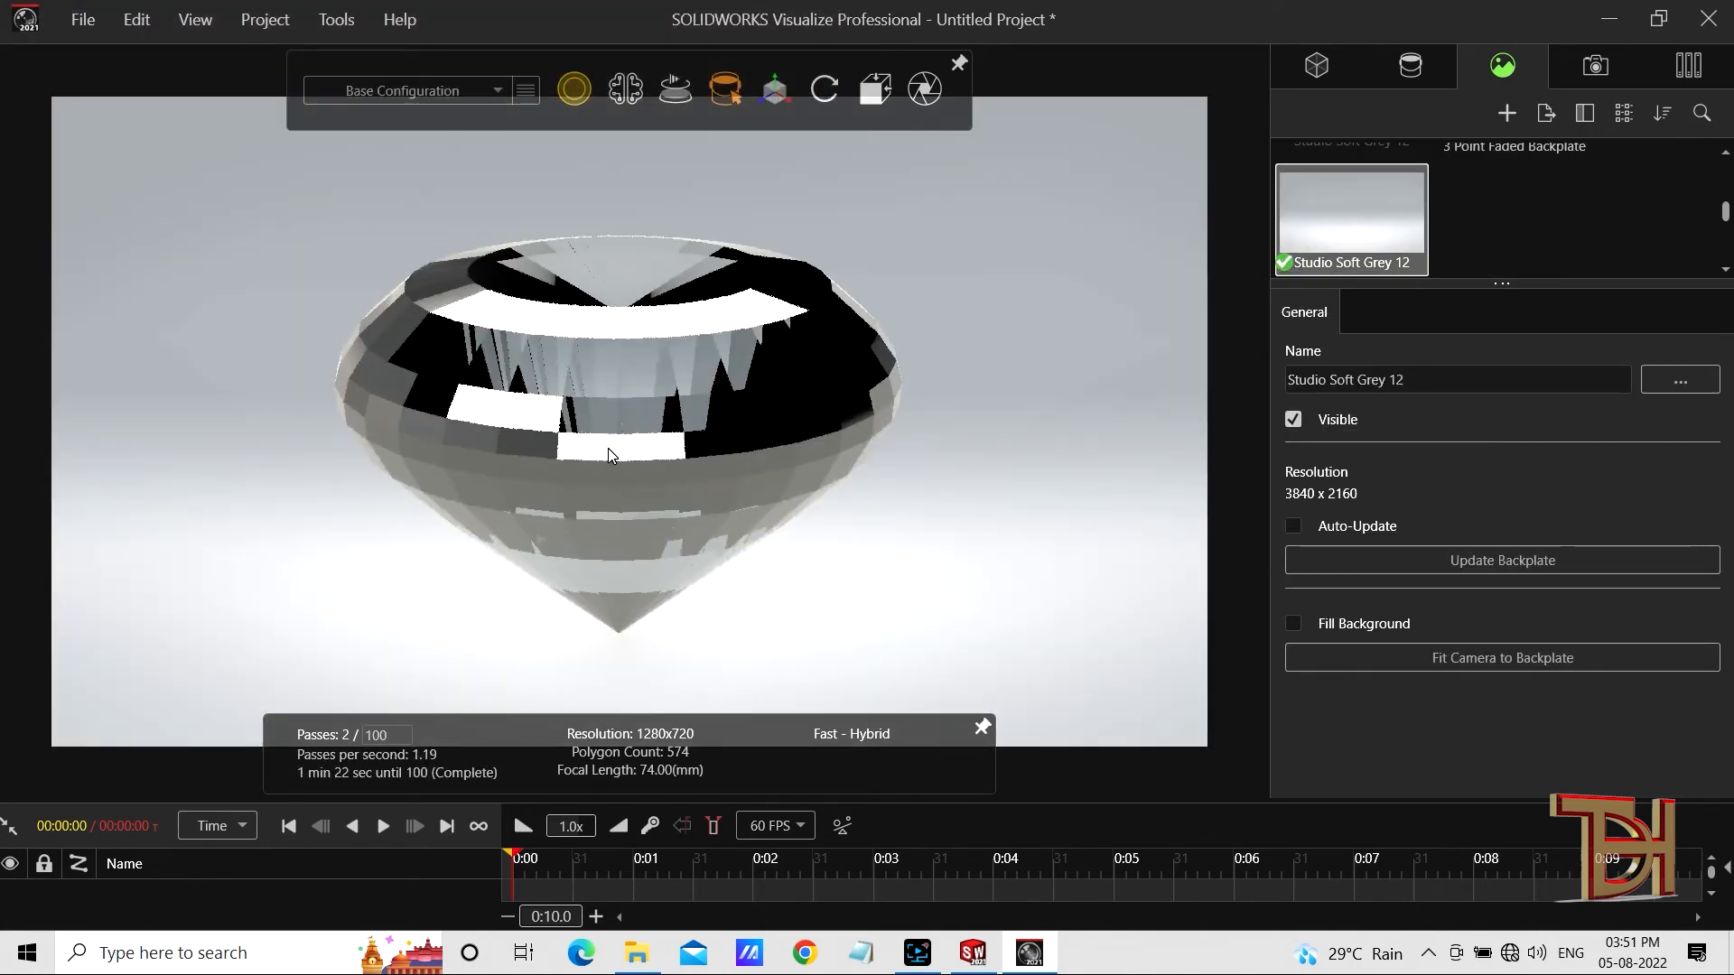
Step: Enable floor caustics at 0.19 in the 3 Point Faded environment, with floor reflection 0.39 and shadow intensity 0.52
{"action": "scroll", "coordinate": [681, 412], "scroll_direction": "down", "scroll_amount": 1}
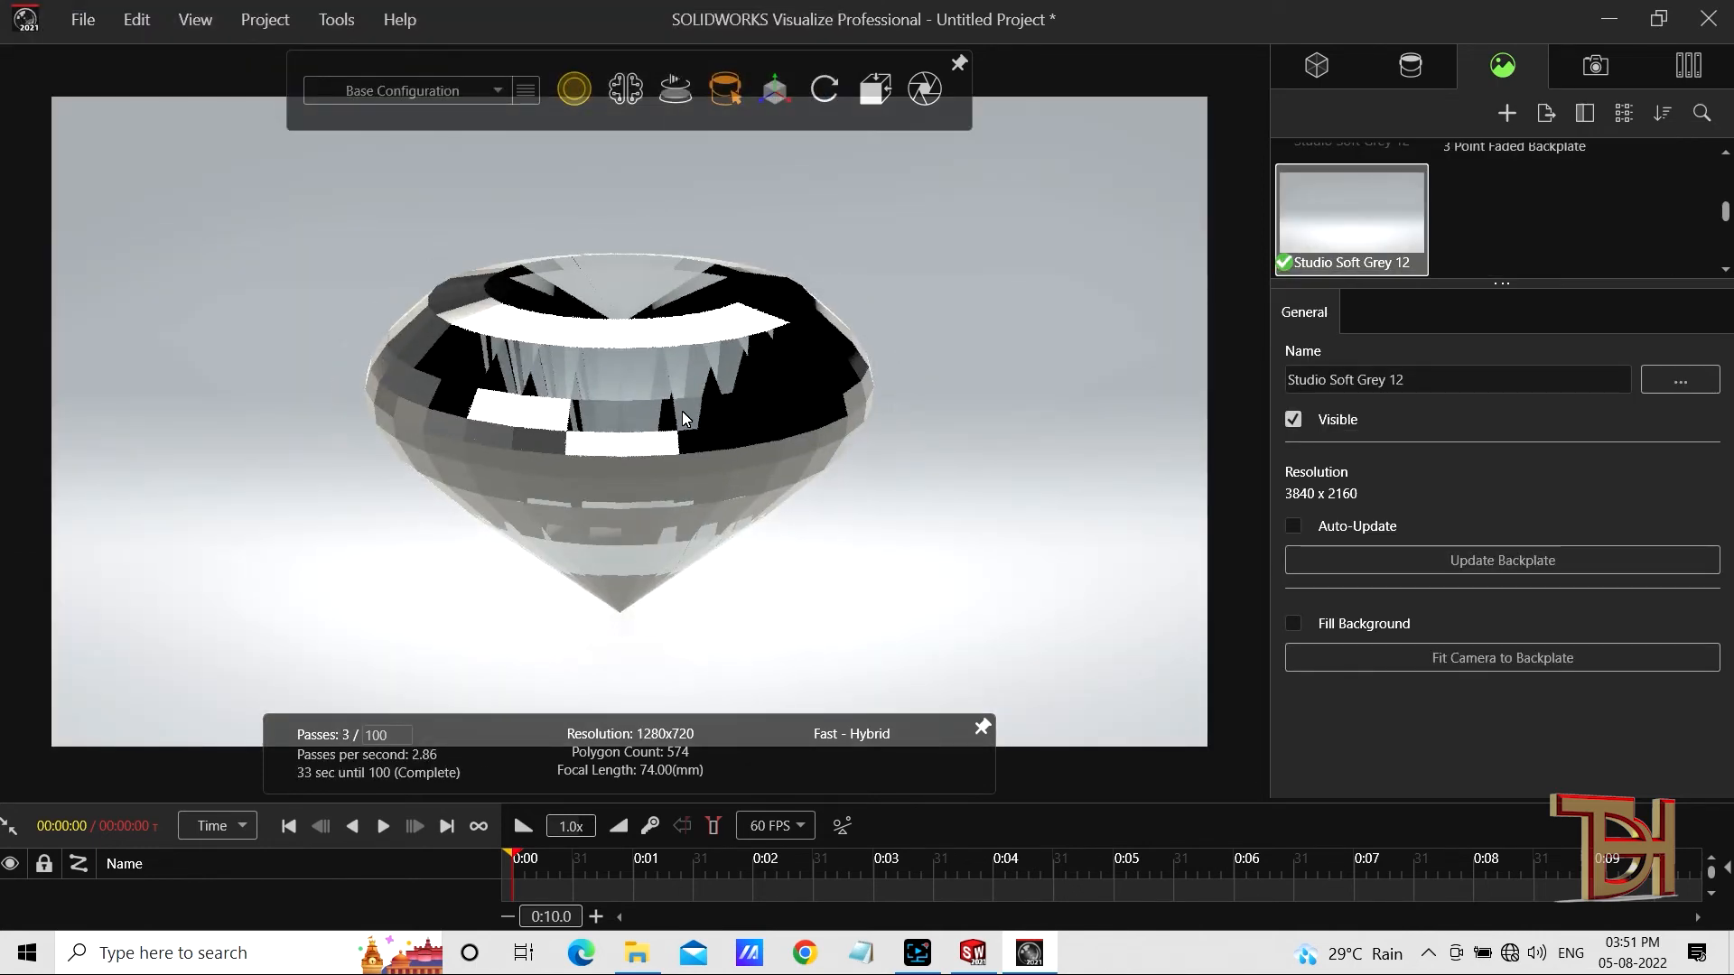
{"action": "left_click_drag", "start_coordinate": [683, 417], "coordinate": [633, 442]}
{"action": "left_click_drag", "start_coordinate": [612, 446], "coordinate": [973, 383]}
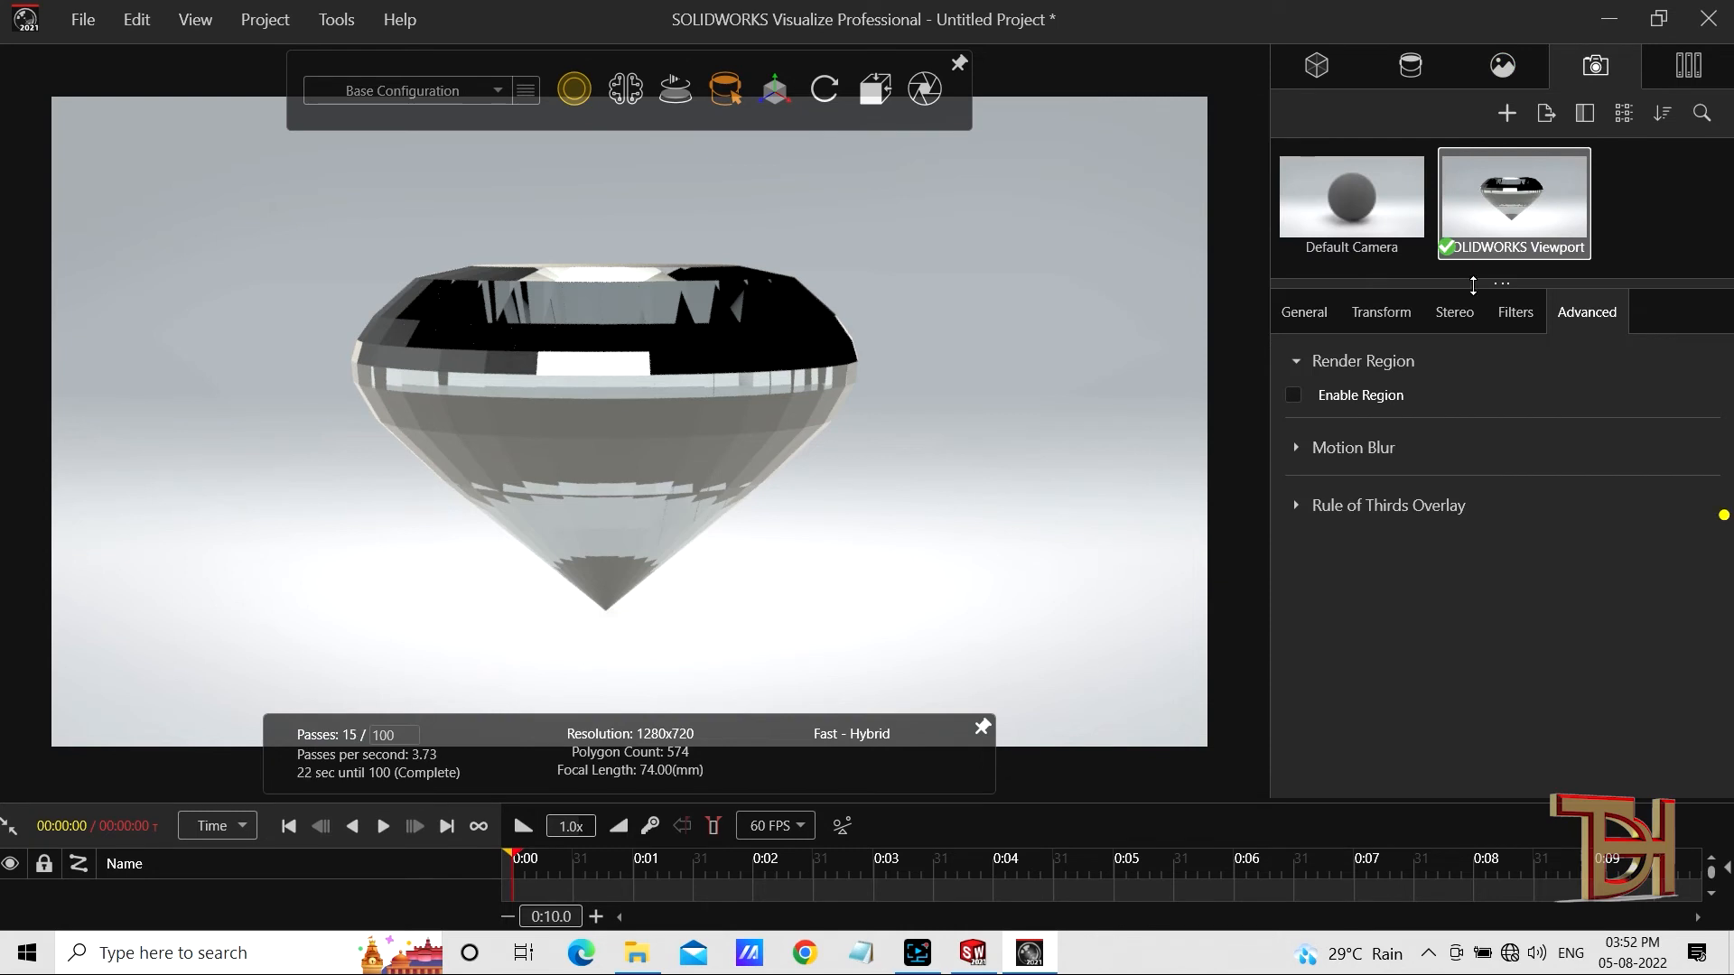
{"action": "left_click", "coordinate": [1722, 515]}
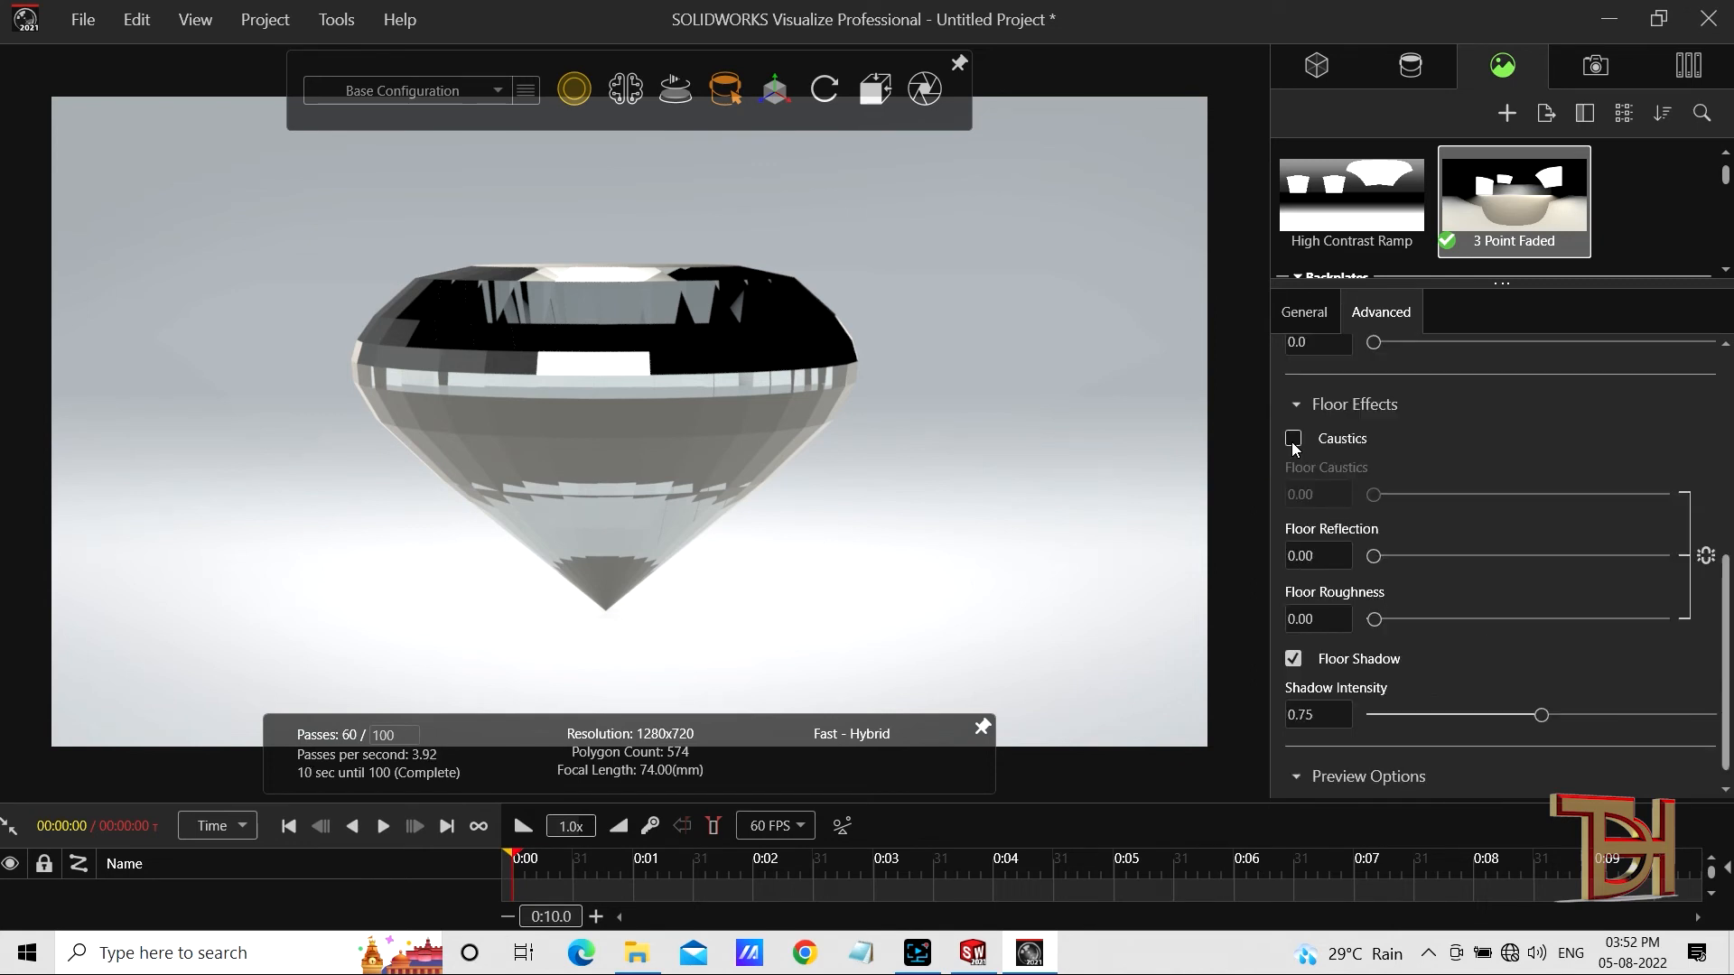
{"action": "left_click", "coordinate": [1293, 439]}
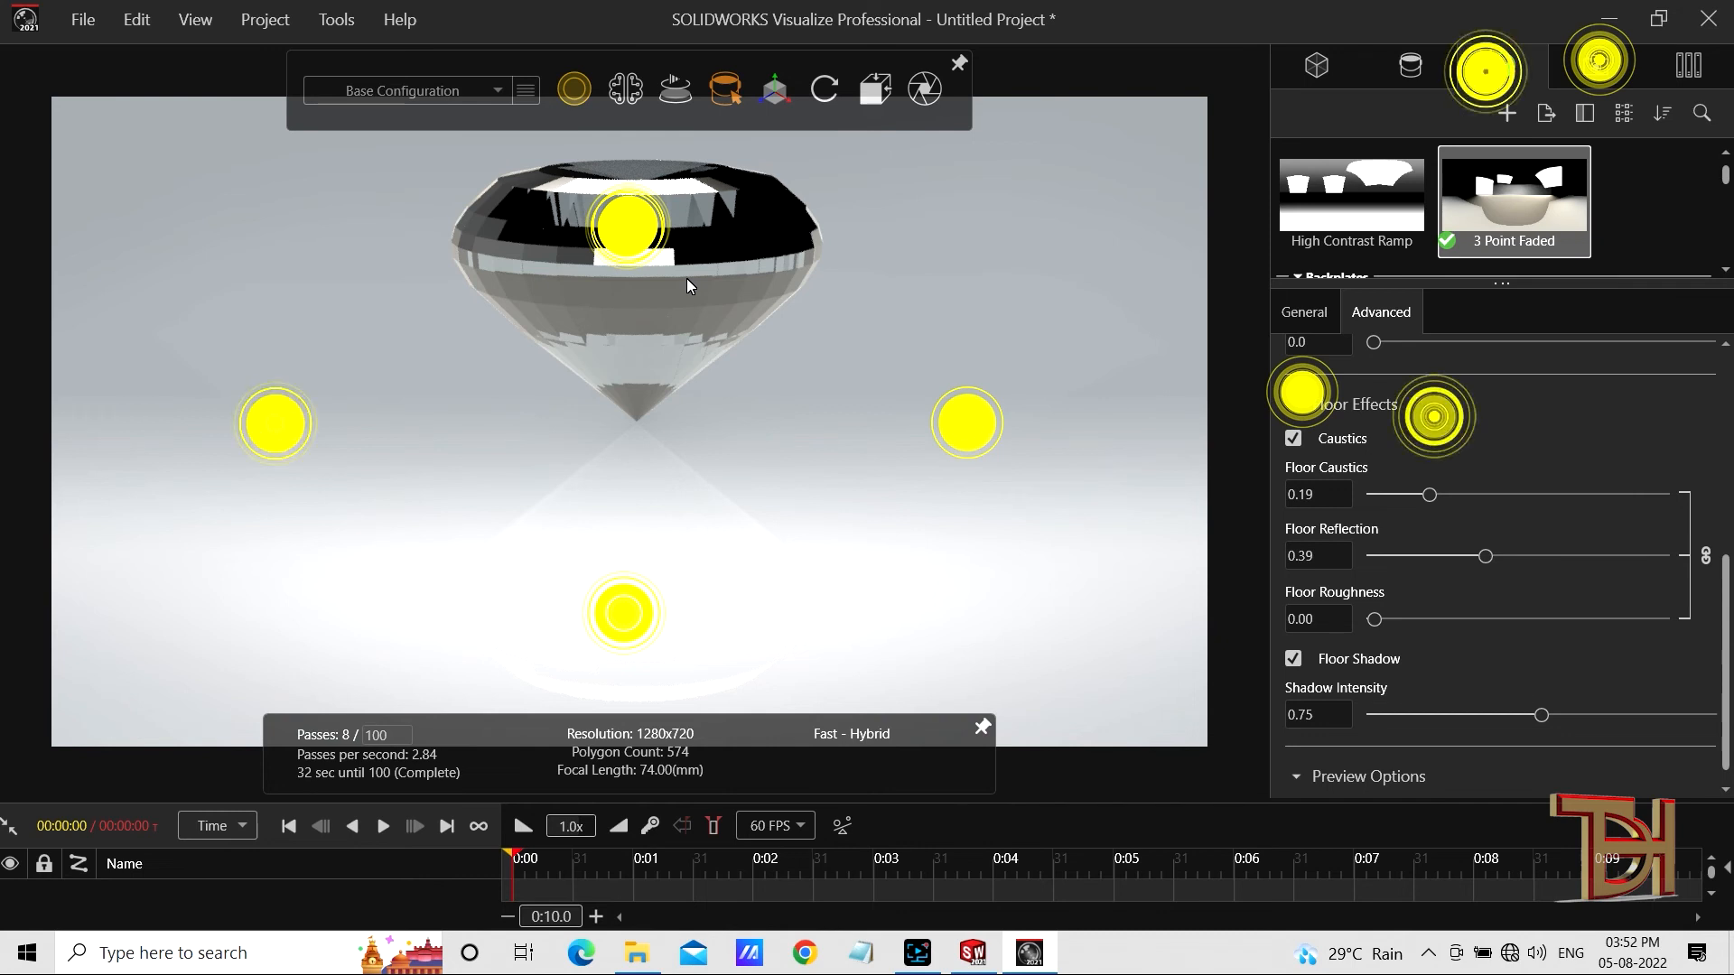
{"action": "left_click_drag", "start_coordinate": [1542, 714], "coordinate": [1486, 718]}
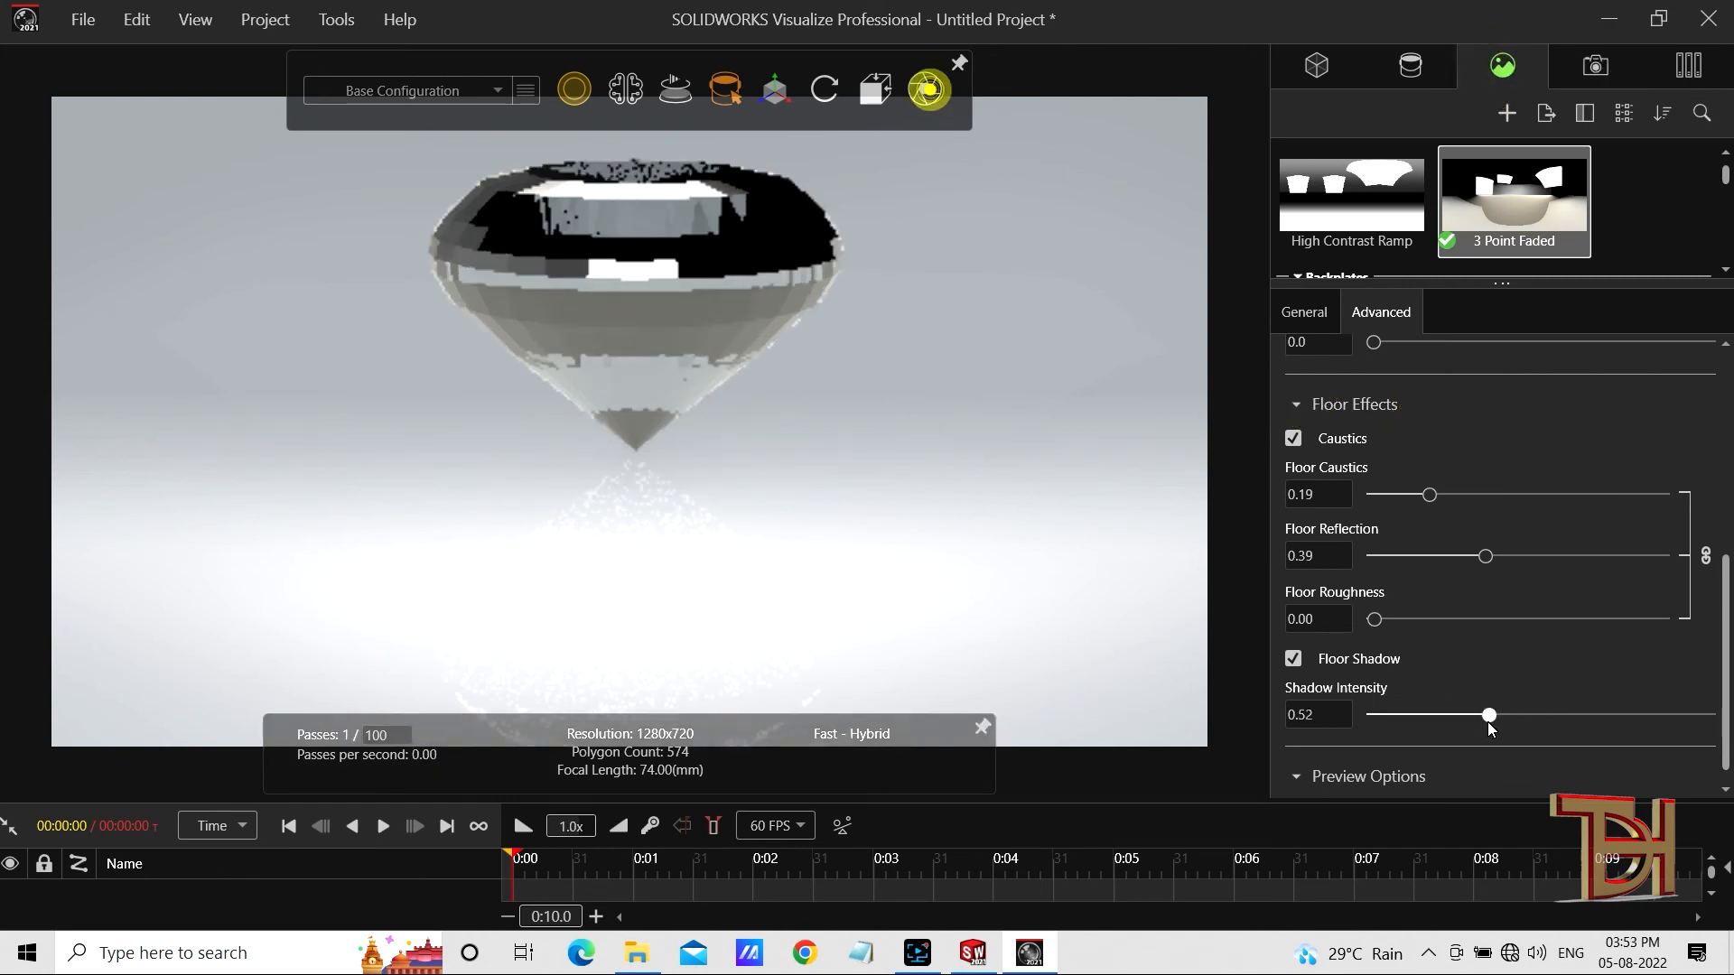